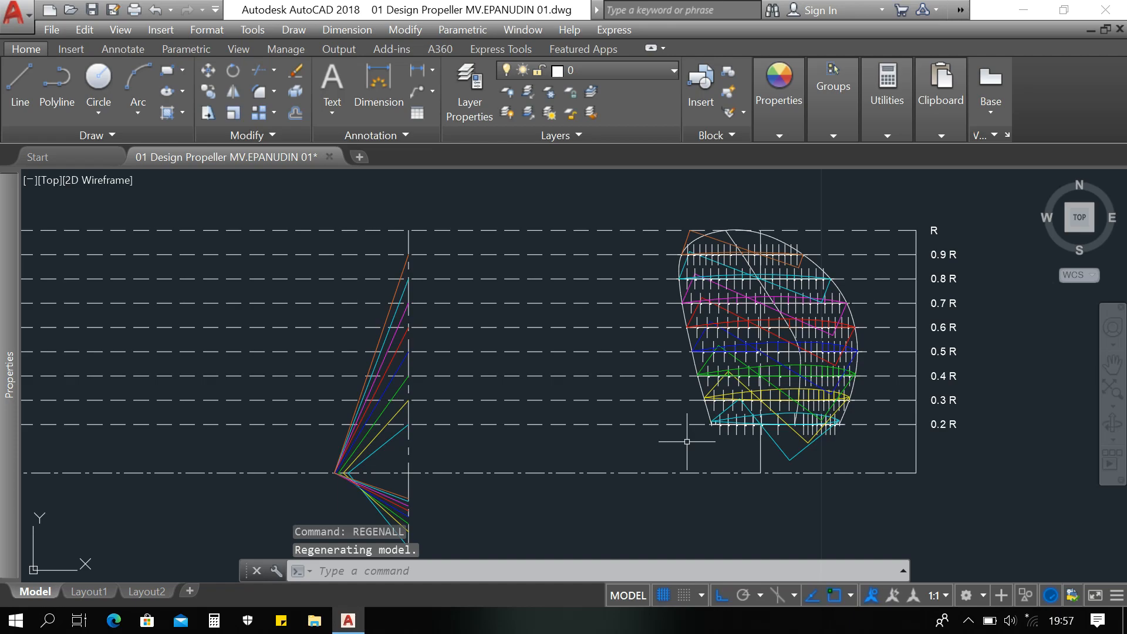
Step: Regenerate the whole propeller drawing with REGENALL before working near the blade root
scroll(587, 300, "up", 8)
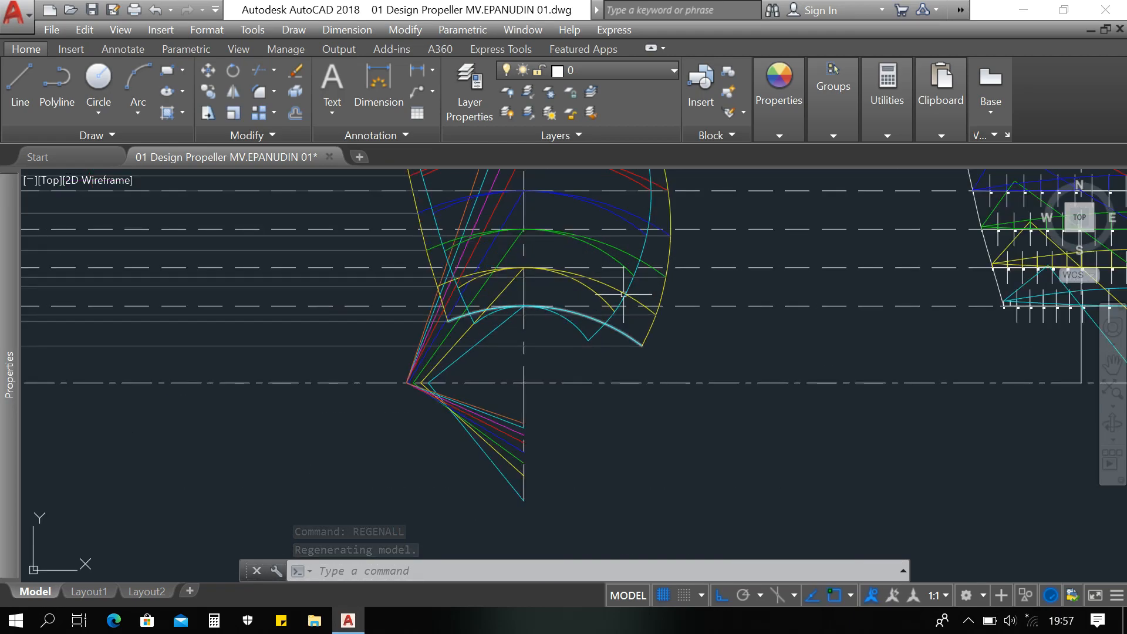
scroll(624, 294, "down", 5)
scroll(700, 454, "up", 5)
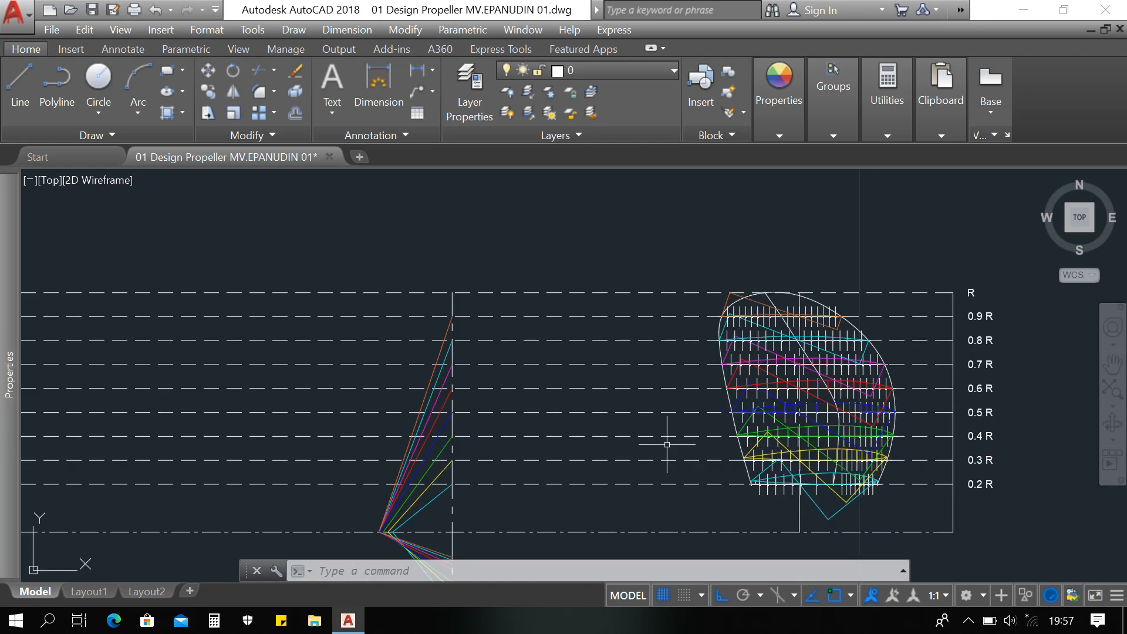
scroll(667, 445, "up", 3)
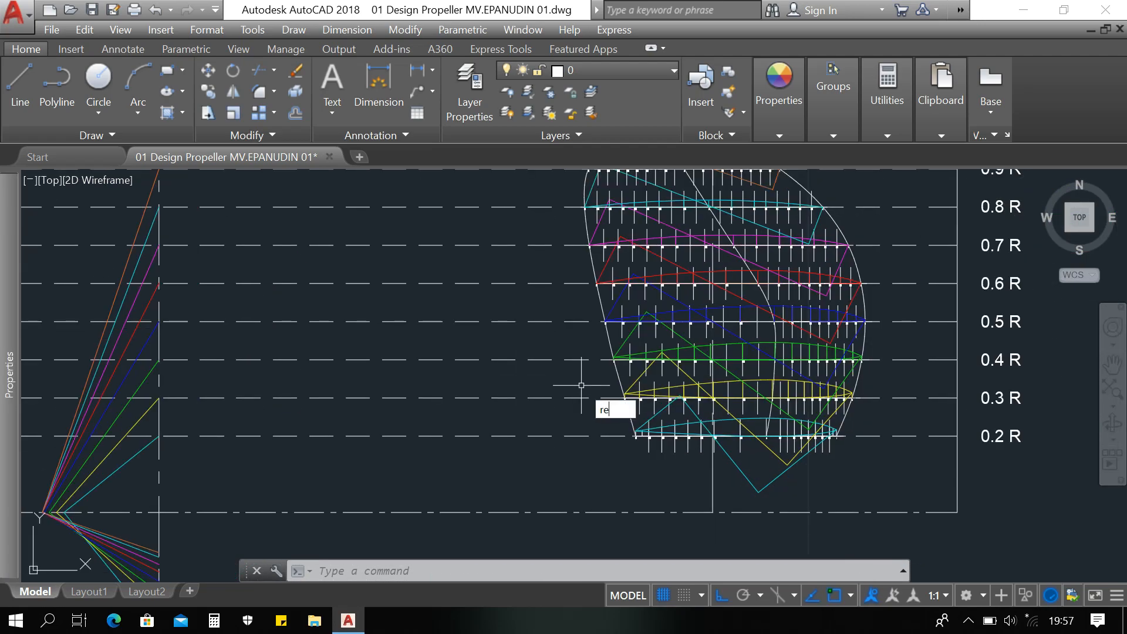
key("Return")
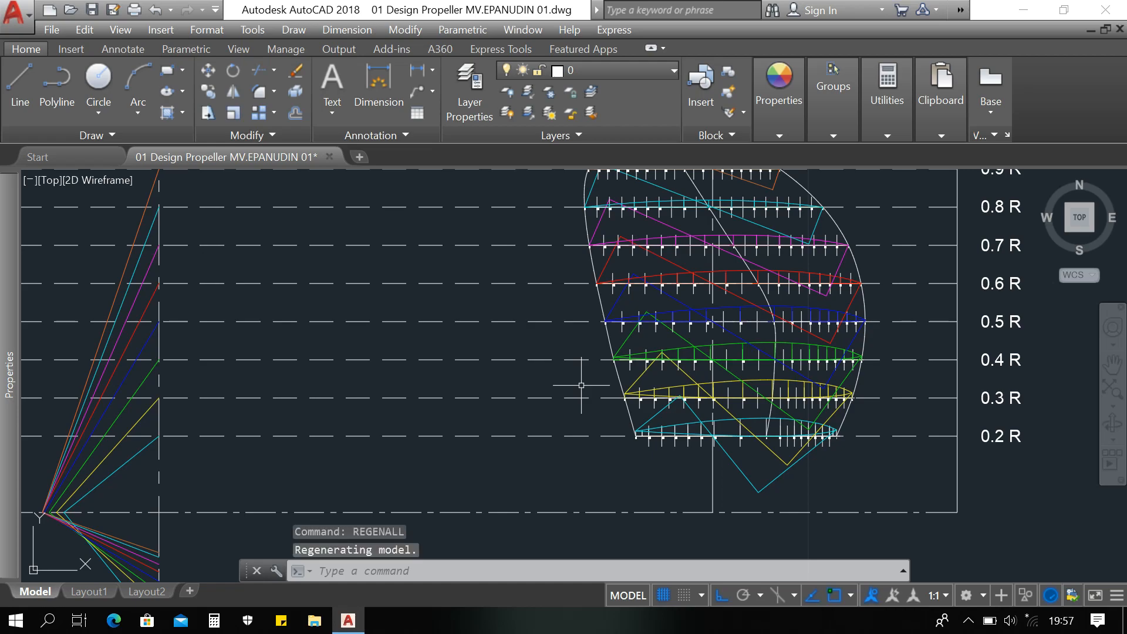
middle_click_drag(695, 460, 654, 414)
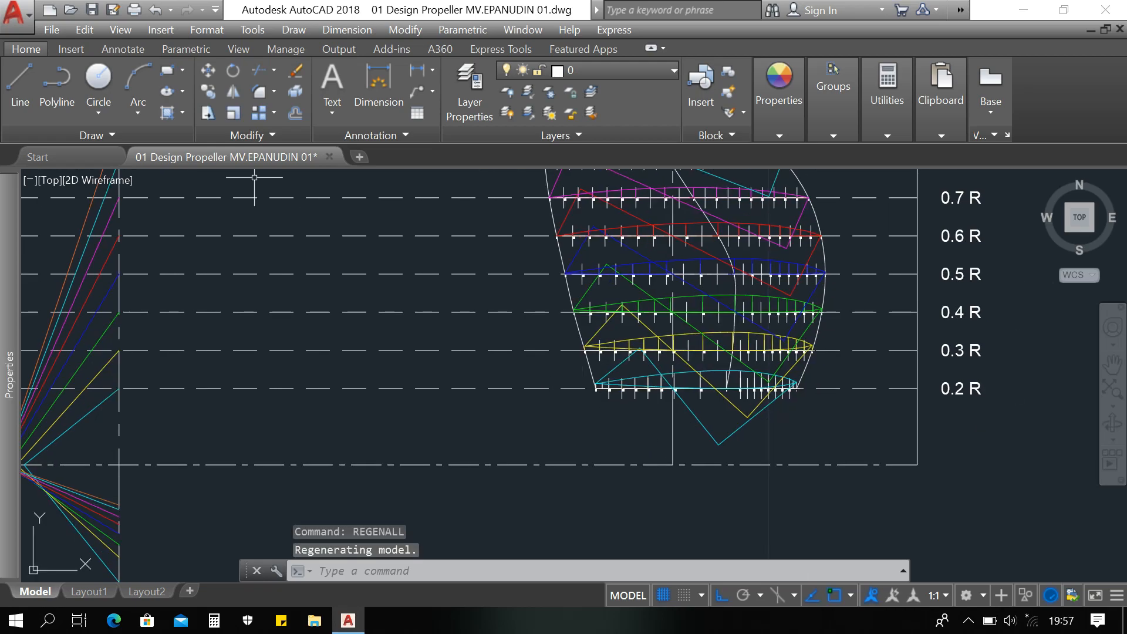
Step: Draw a circle centred where the blade's vertical reference line meets the shaft centreline, with its radius reaching the 0.2 R line
left_click(99, 76)
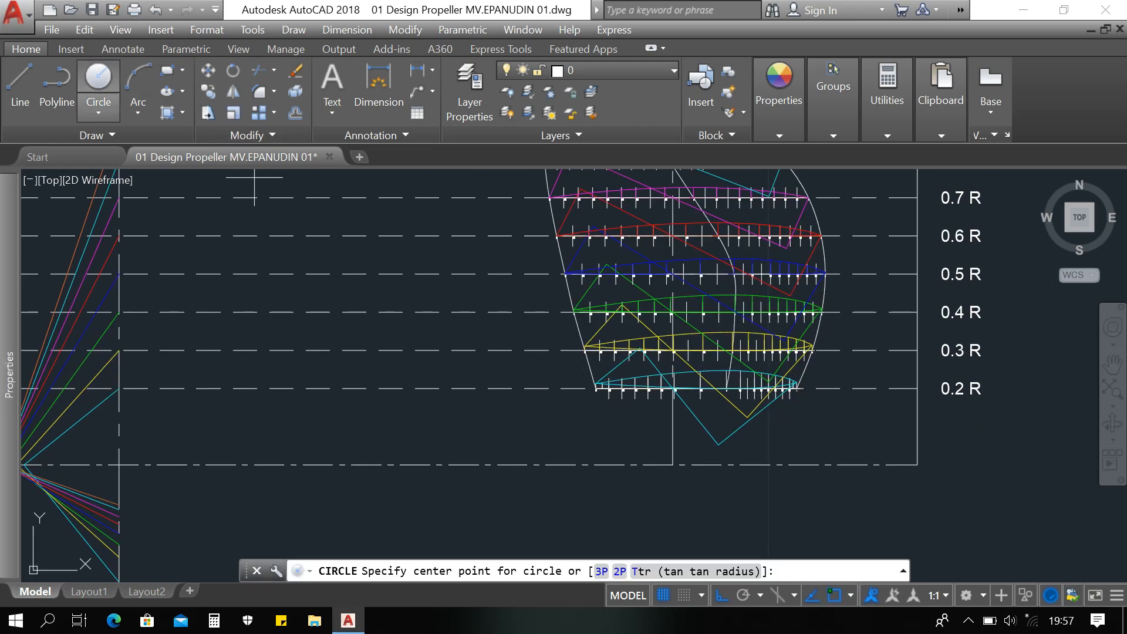
left_click(99, 76)
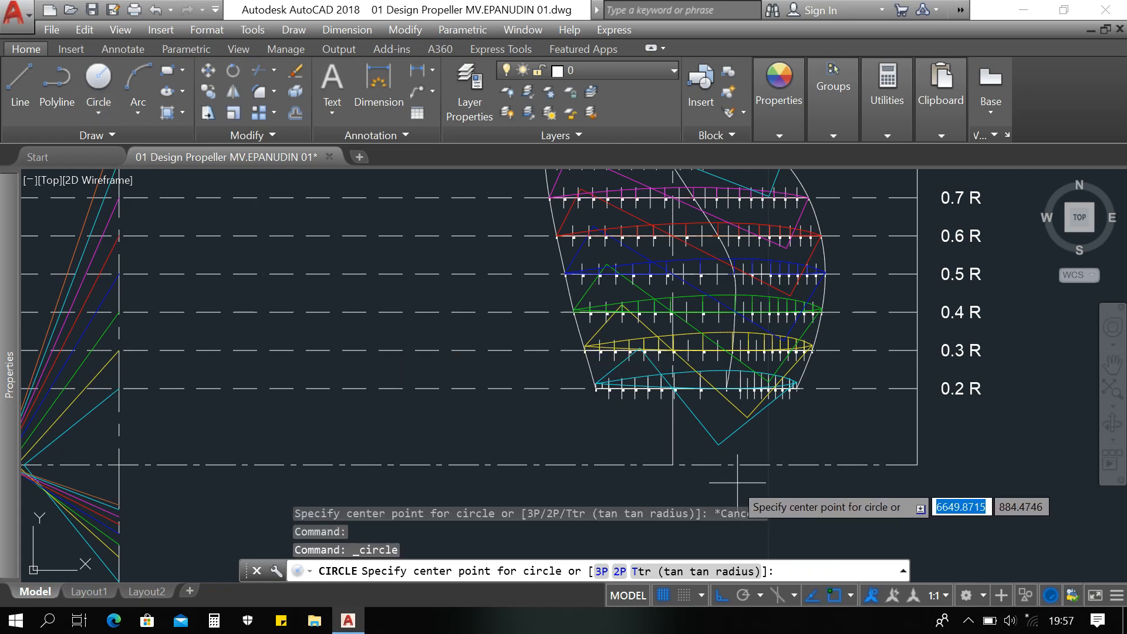
middle_click_drag(672, 458, 665, 464)
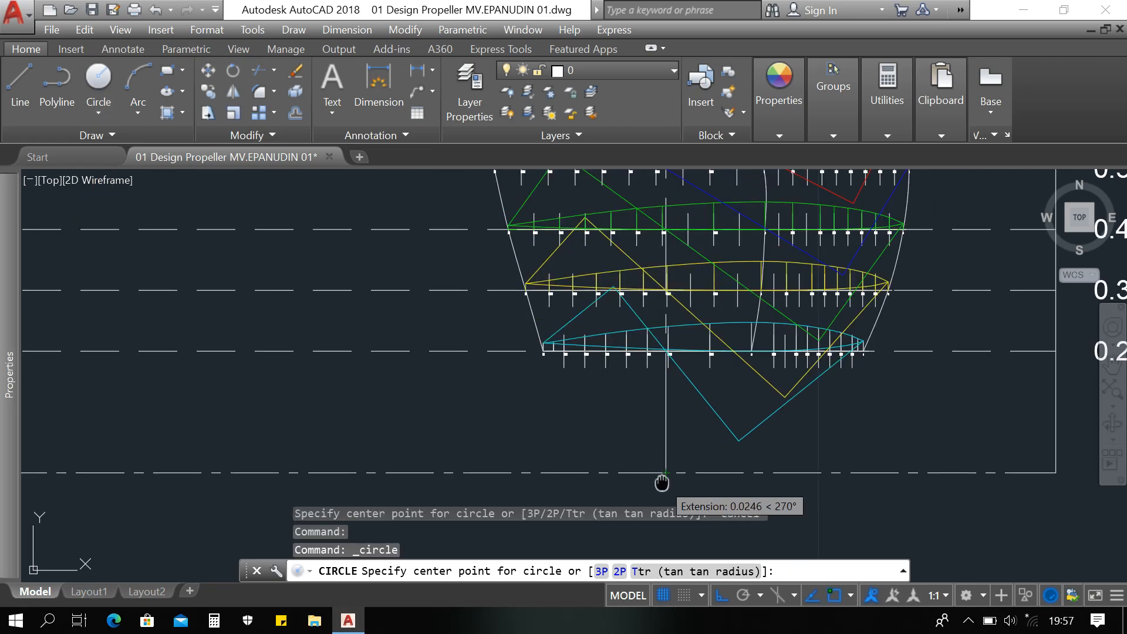
scroll(660, 479, "down", 3)
scroll(587, 261, "down", 2)
scroll(505, 281, "up", 6)
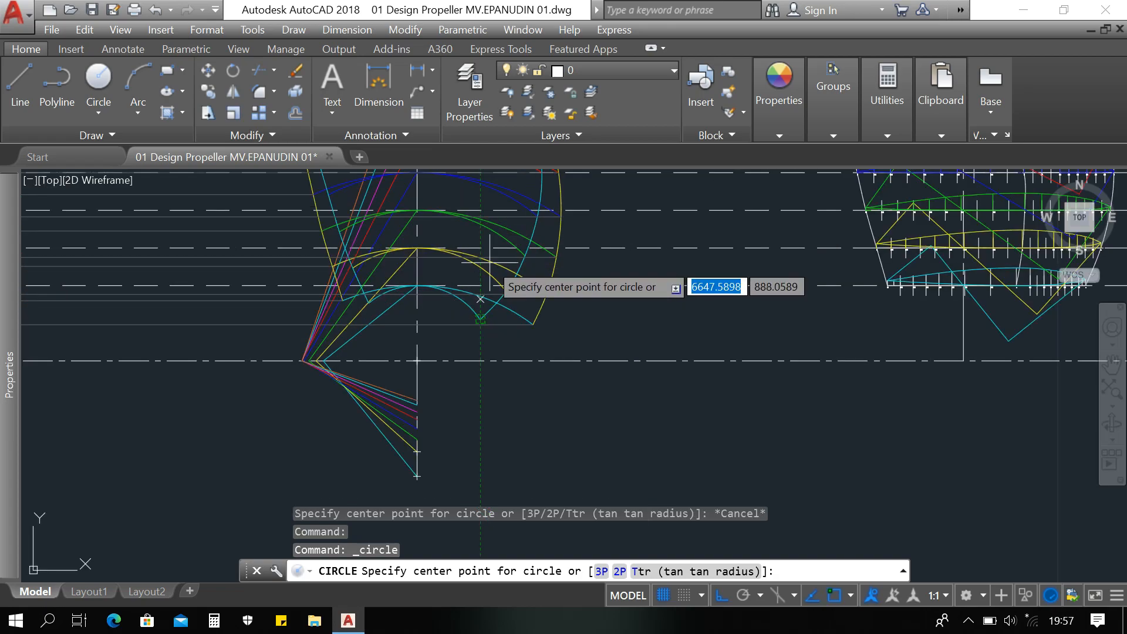
scroll(496, 272, "down", 6)
middle_click_drag(586, 458, 570, 397)
scroll(609, 464, "up", 8)
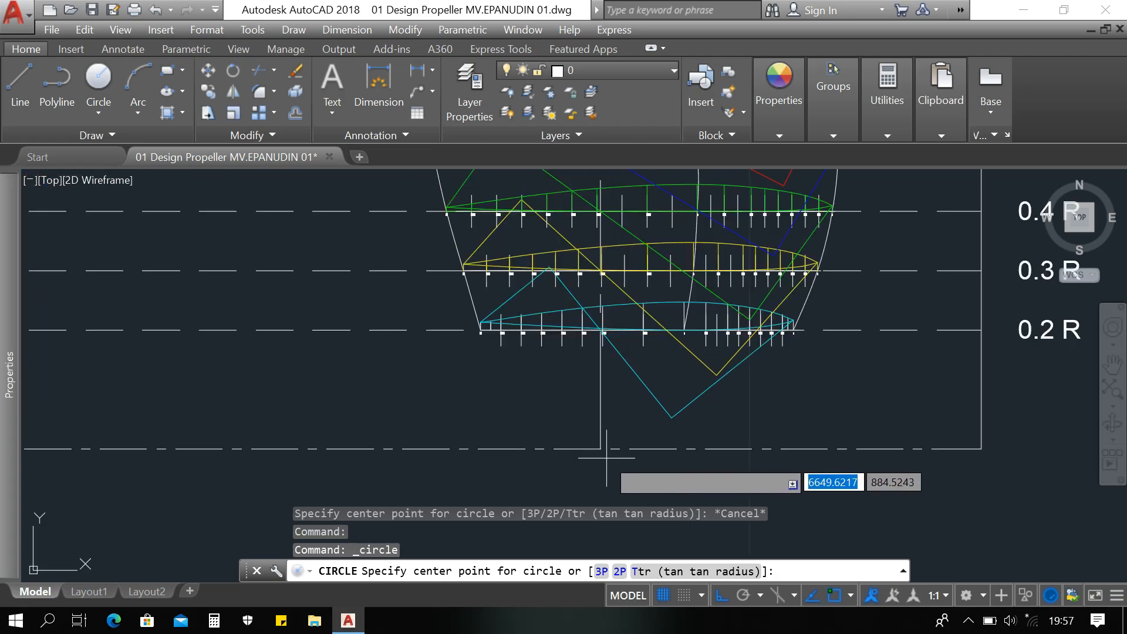
middle_click_drag(611, 464, 609, 480)
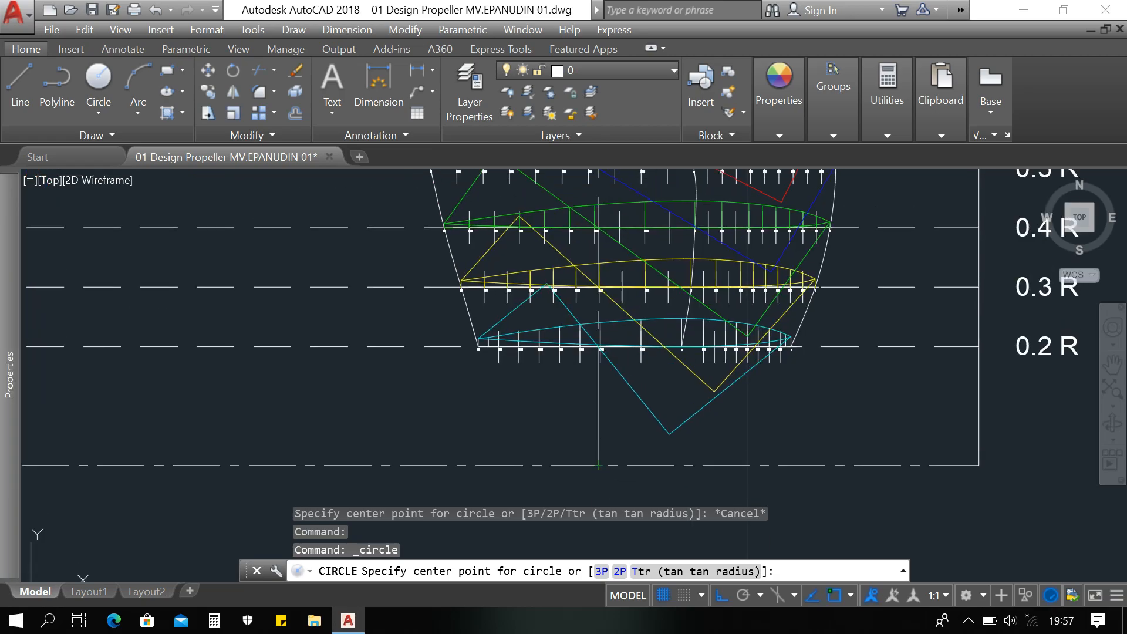
left_click(599, 465)
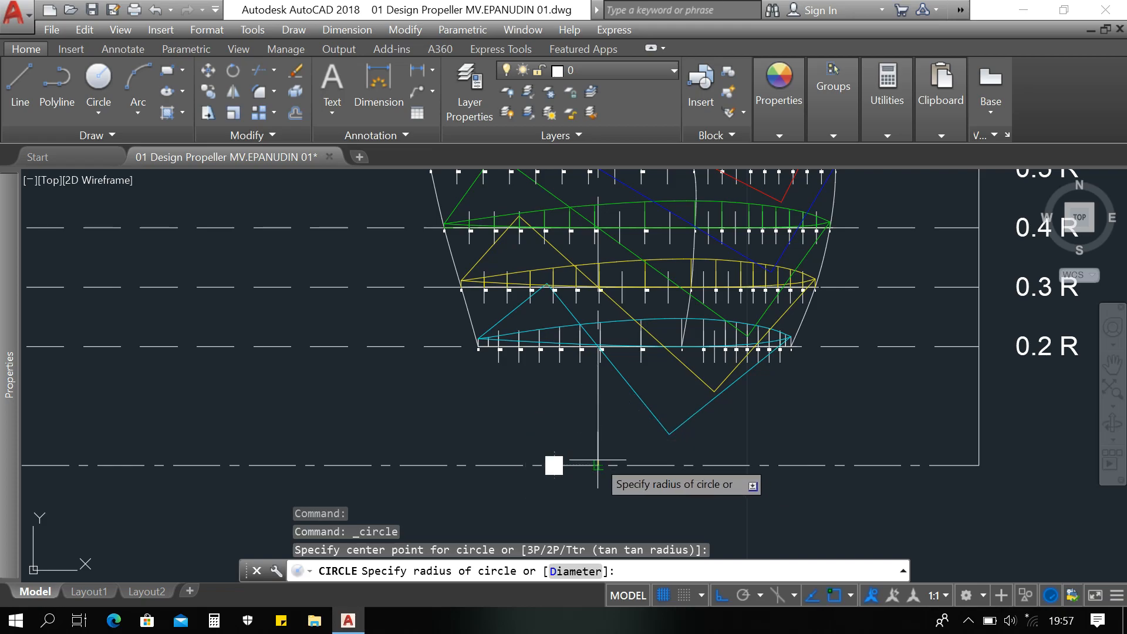
scroll(599, 351, "up", 8)
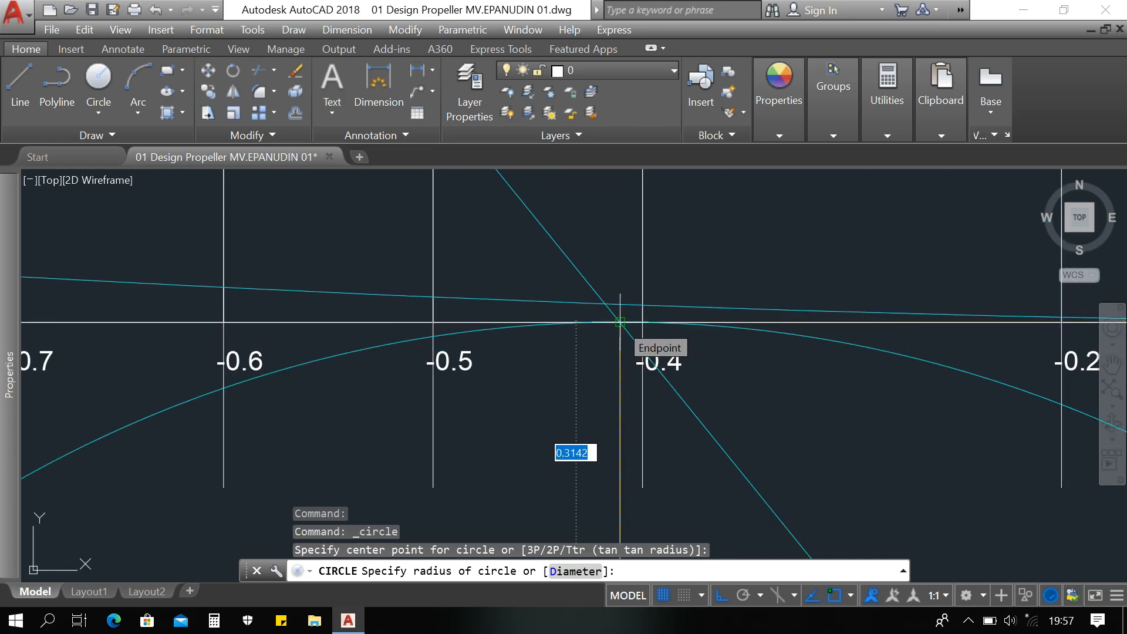
left_click(620, 322)
scroll(624, 325, "down", 5)
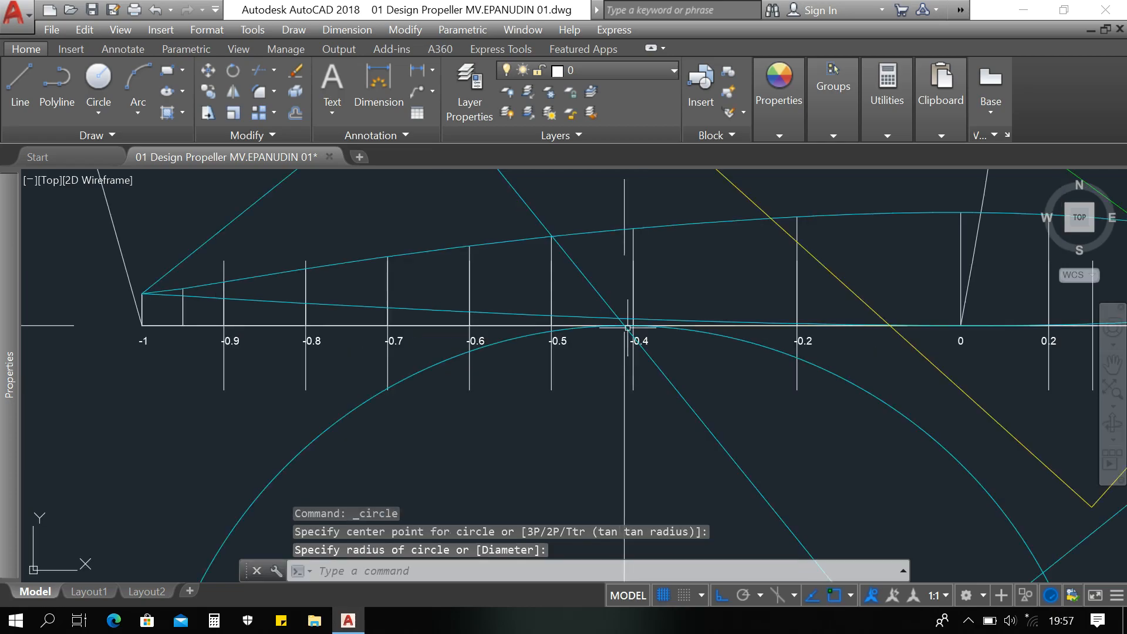
middle_click_drag(615, 346, 612, 352)
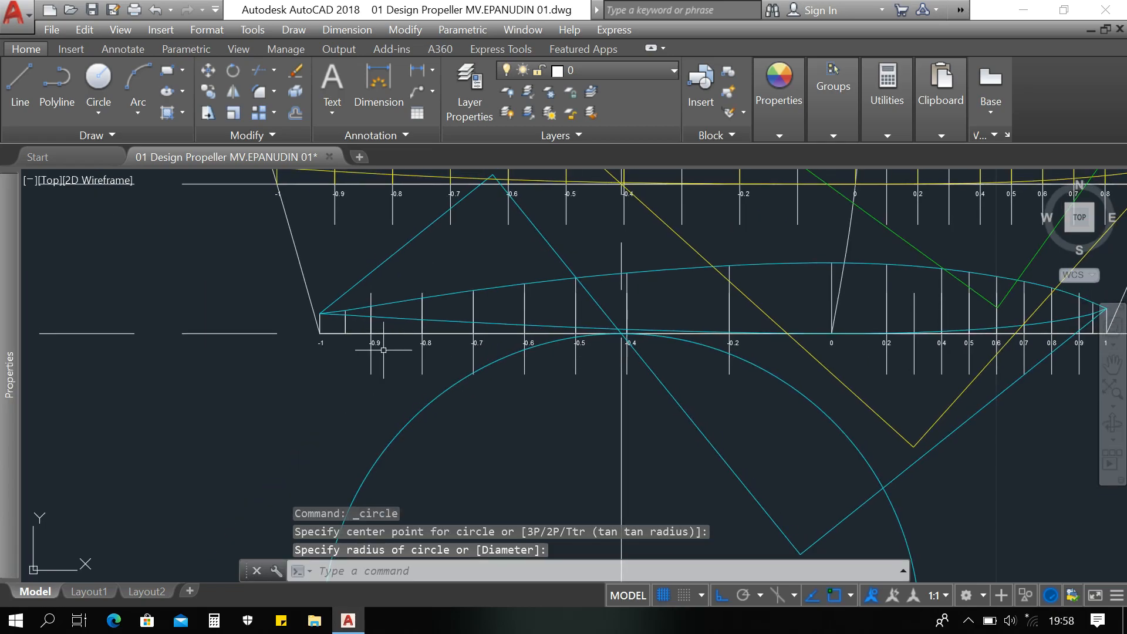
left_click(269, 333)
scroll(555, 270, "down", 5)
scroll(531, 344, "up", 3)
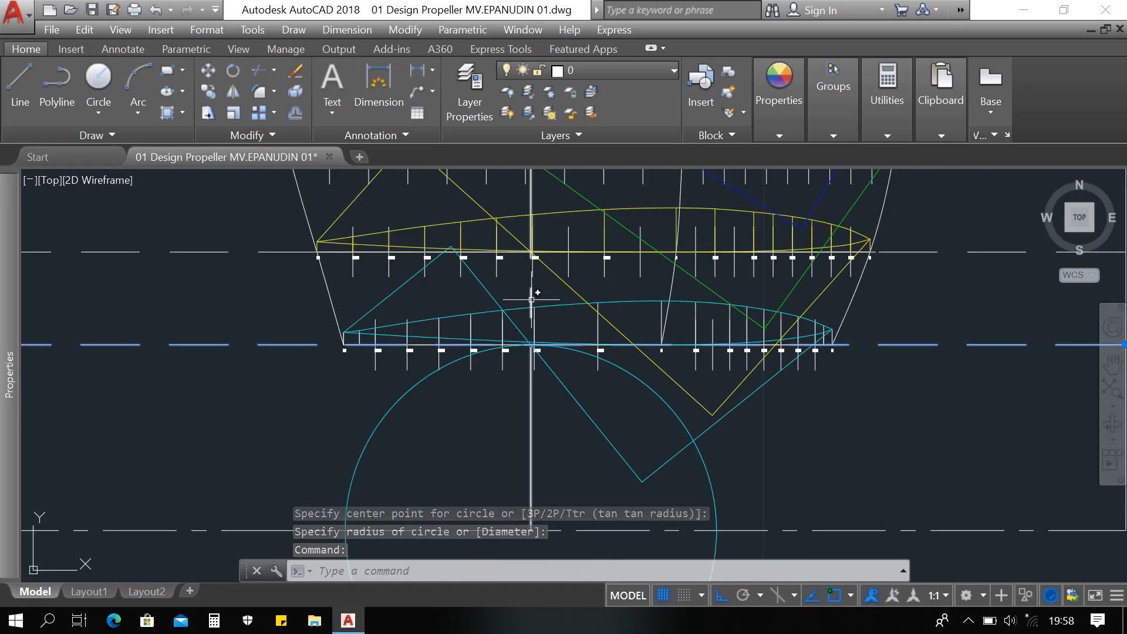
scroll(531, 291, "down", 2)
scroll(531, 291, "up", 2)
scroll(535, 367, "up", 2)
middle_click_drag(521, 411, 544, 406)
key("Escape")
key("Escape")
key("Escape")
Step: Draw a circle centred where the vertical reference line meets the 0.2 R line, passing through the upper corner of the cyan pitch lines
scroll(533, 367, "down", 4)
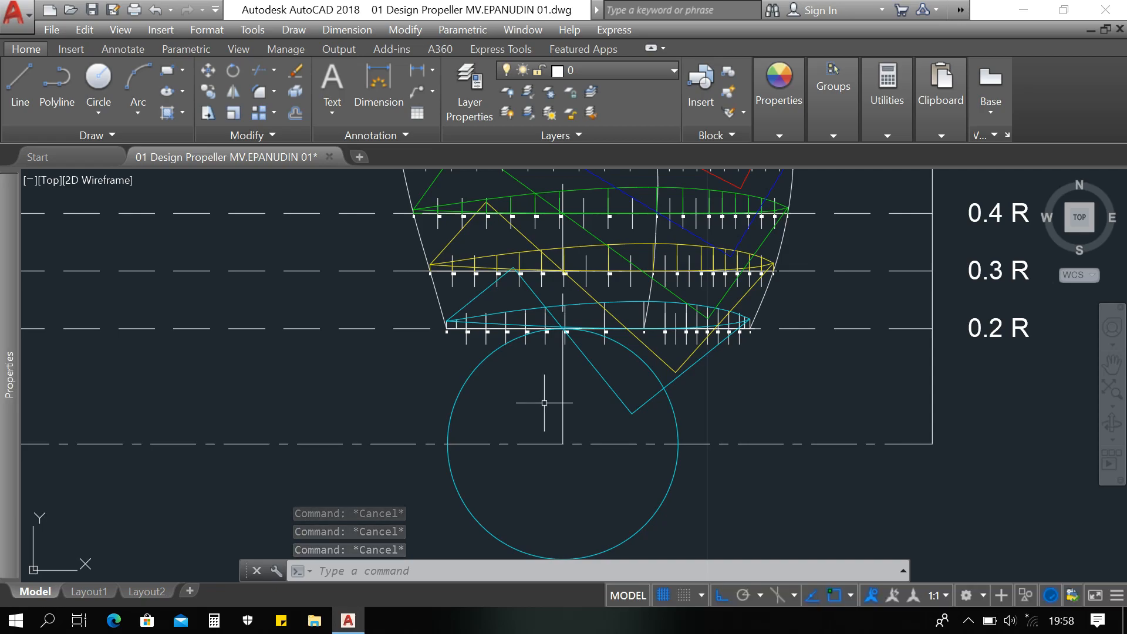
type("c")
key("Return")
scroll(552, 341, "up", 7)
scroll(558, 335, "up", 2)
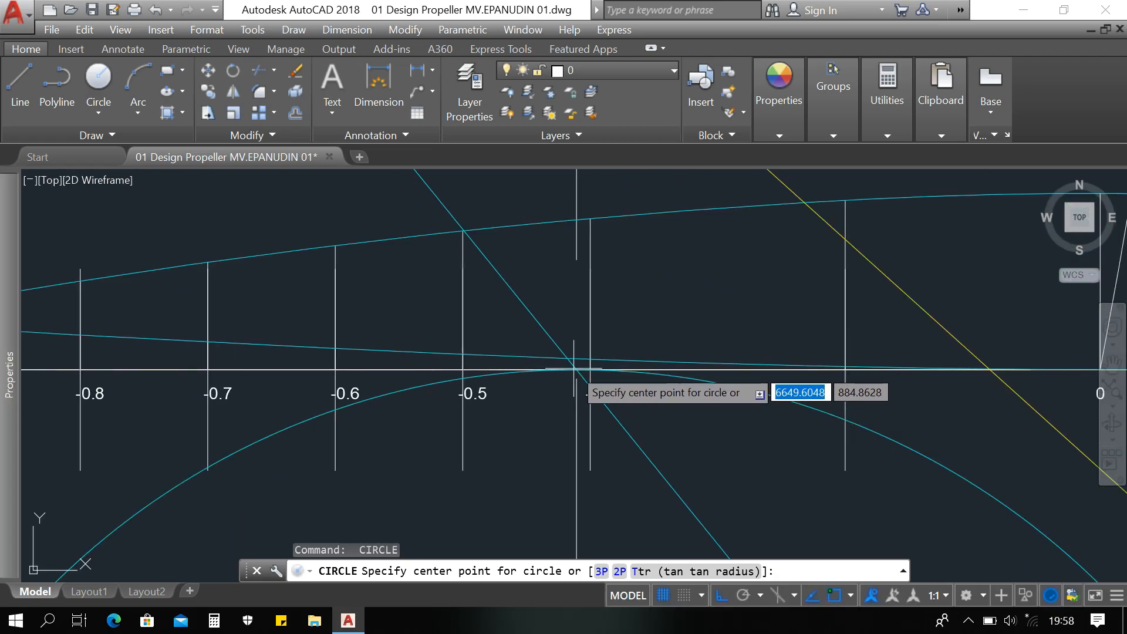
left_click(590, 370)
scroll(586, 370, "down", 2)
scroll(576, 370, "down", 4)
scroll(560, 359, "up", 2)
middle_click_drag(506, 281, 529, 330)
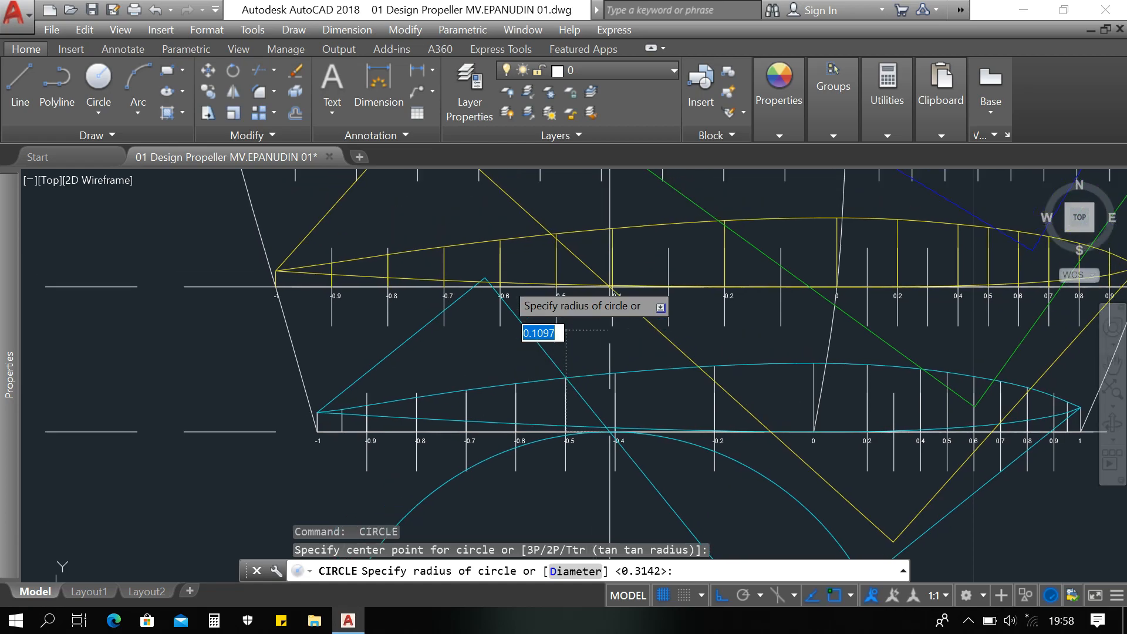
scroll(508, 302, "up", 4)
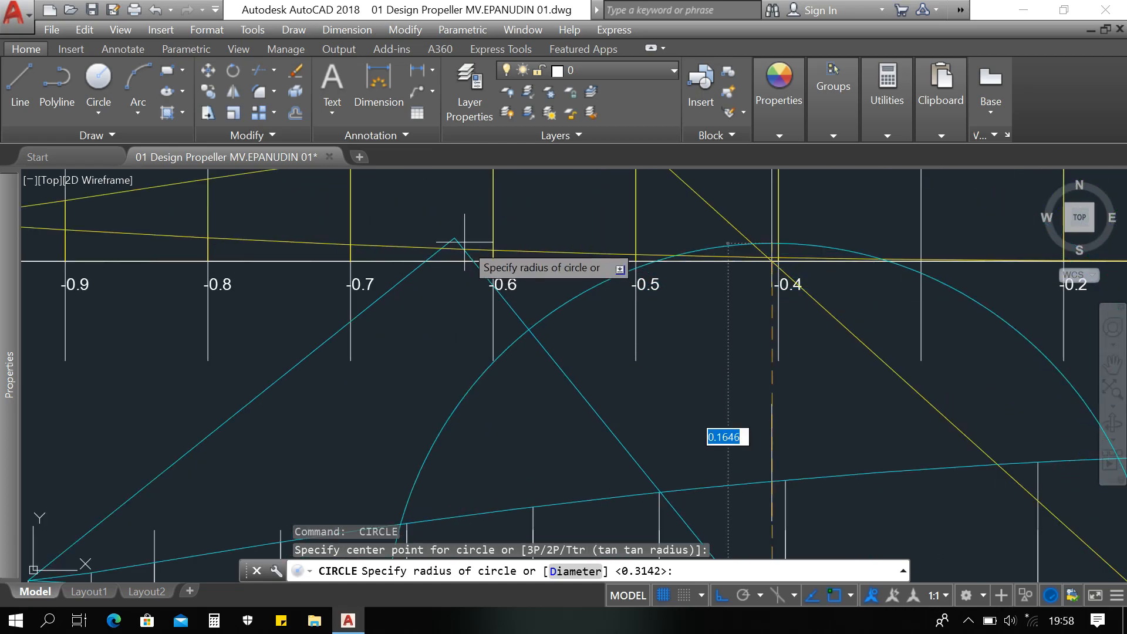
scroll(456, 237, "up", 4)
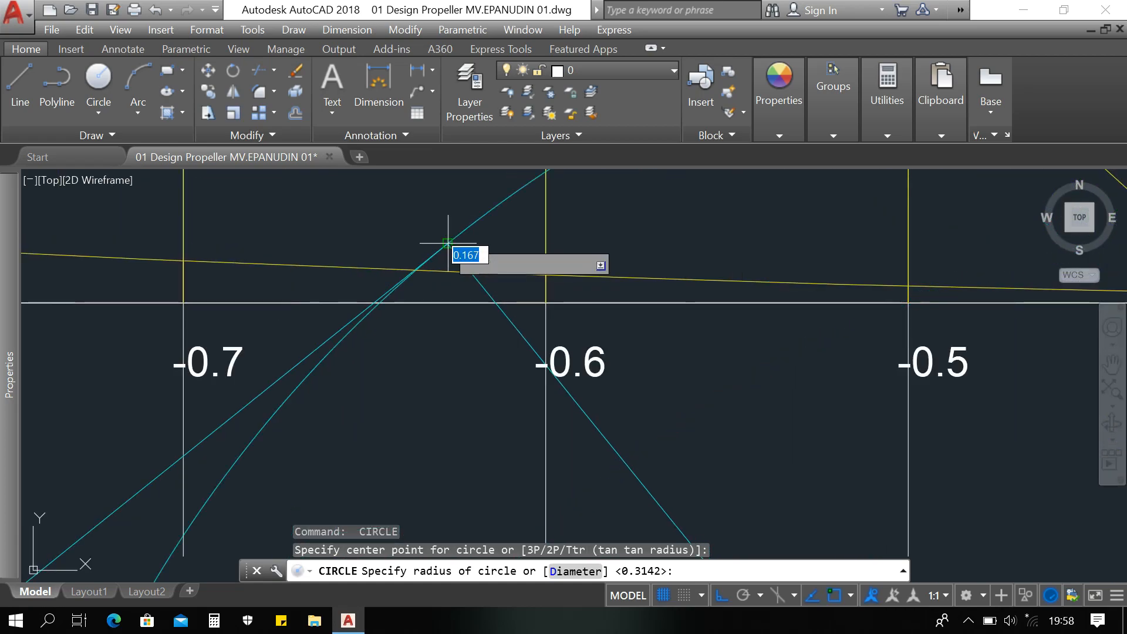
left_click(448, 242)
scroll(447, 242, "down", 6)
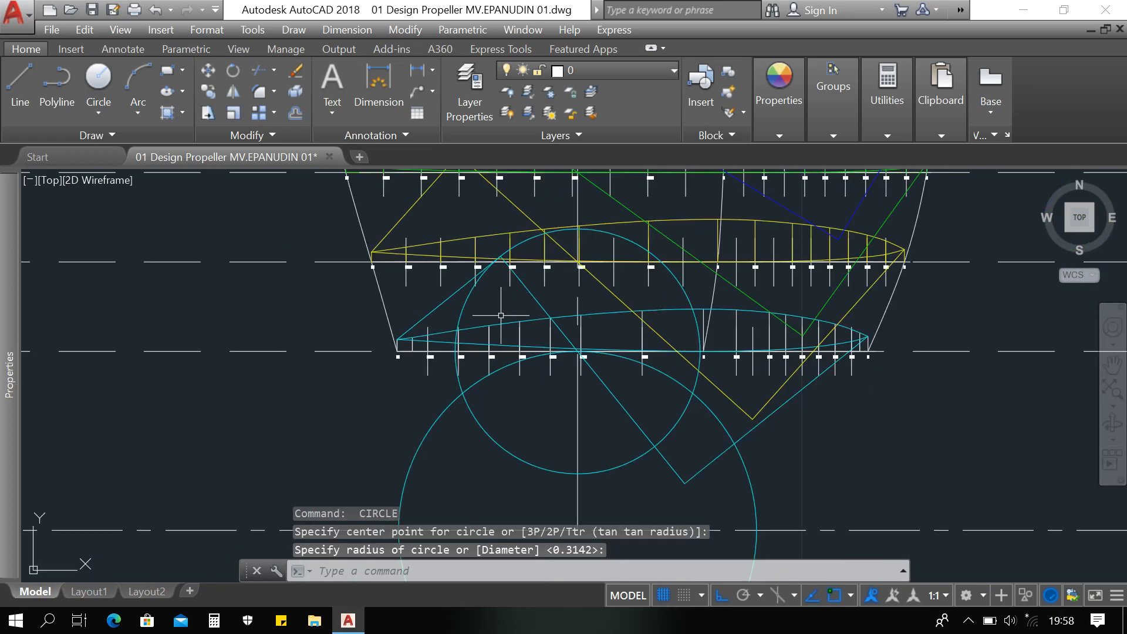
scroll(504, 406, "down", 4)
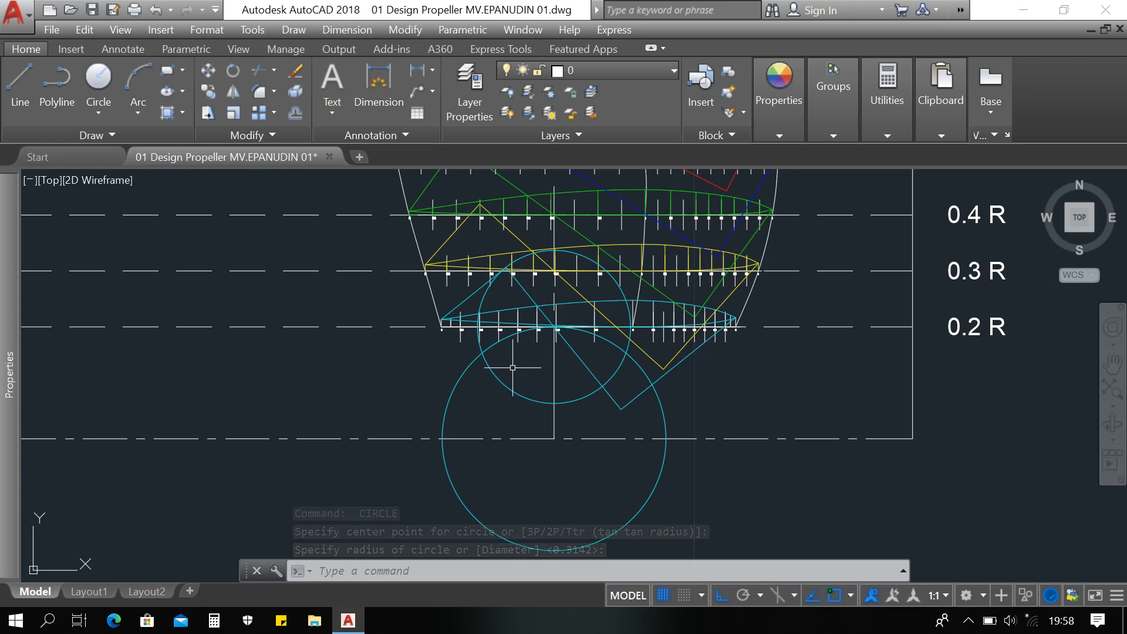
Step: Trim the large circle's left arc between the smaller circle and the shaft centreline, using all objects as cutting edges
type("tr")
key("Return")
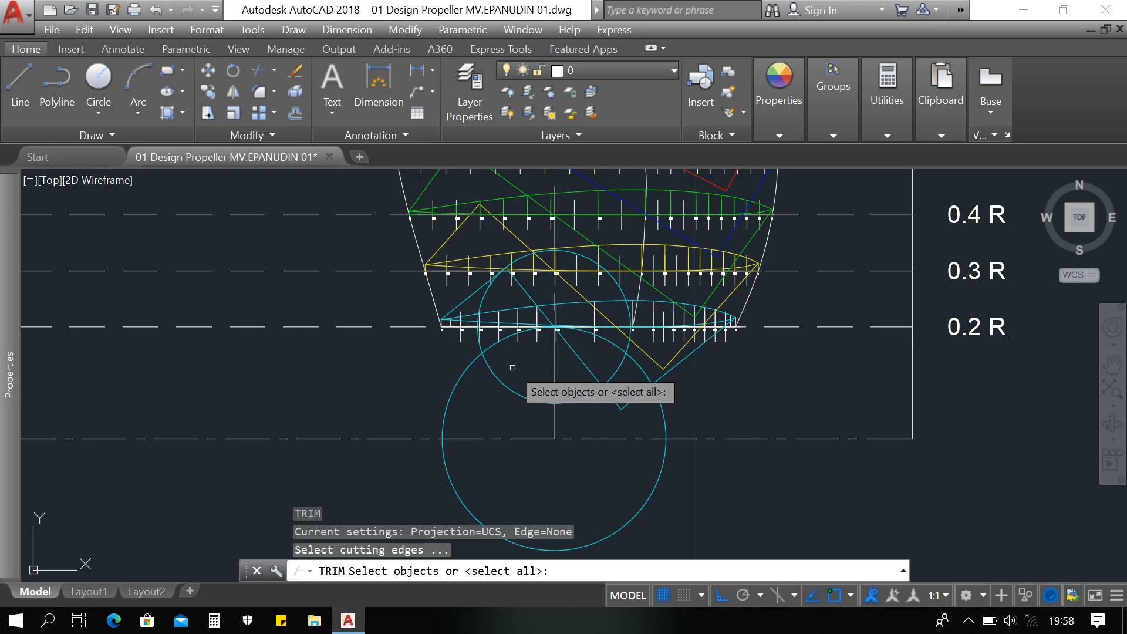
key("Return")
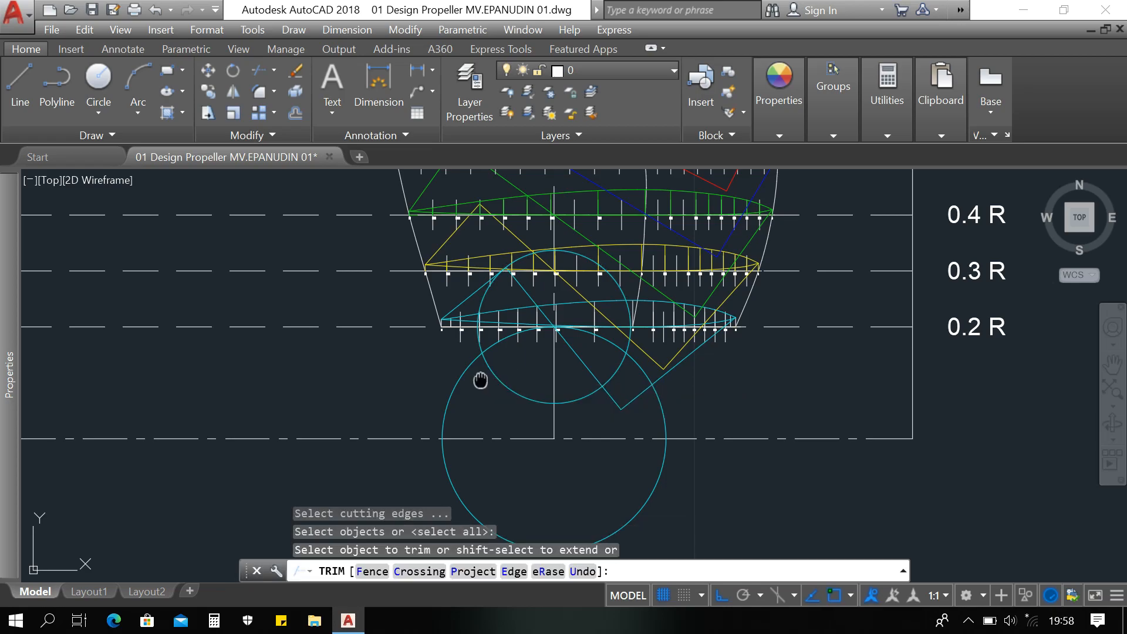
middle_click_drag(479, 378, 473, 387)
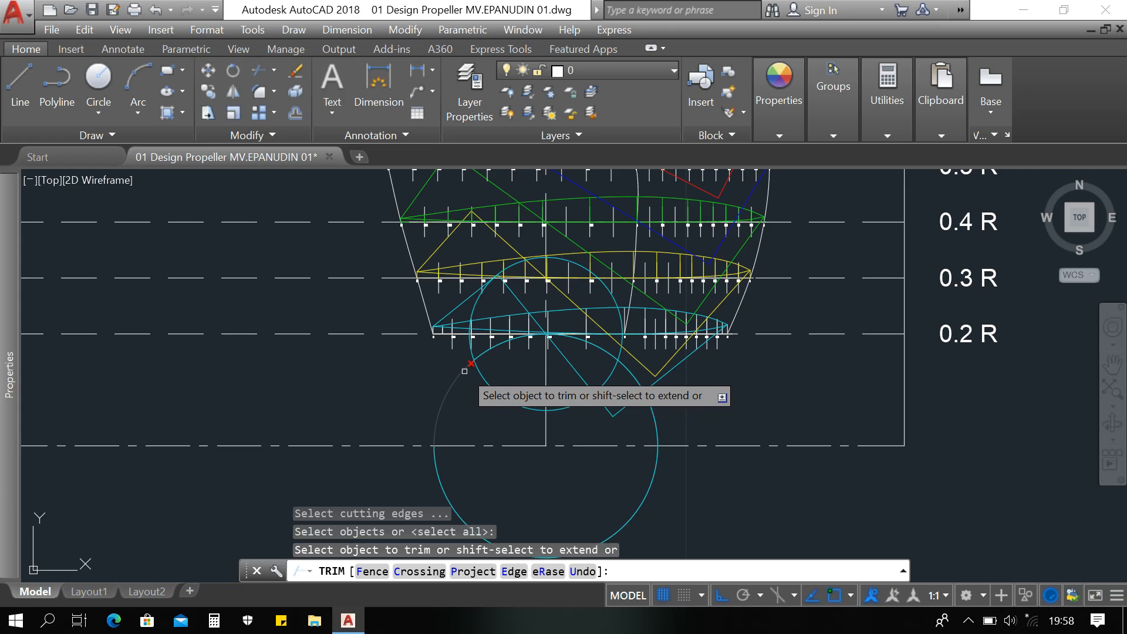
left_click(464, 371)
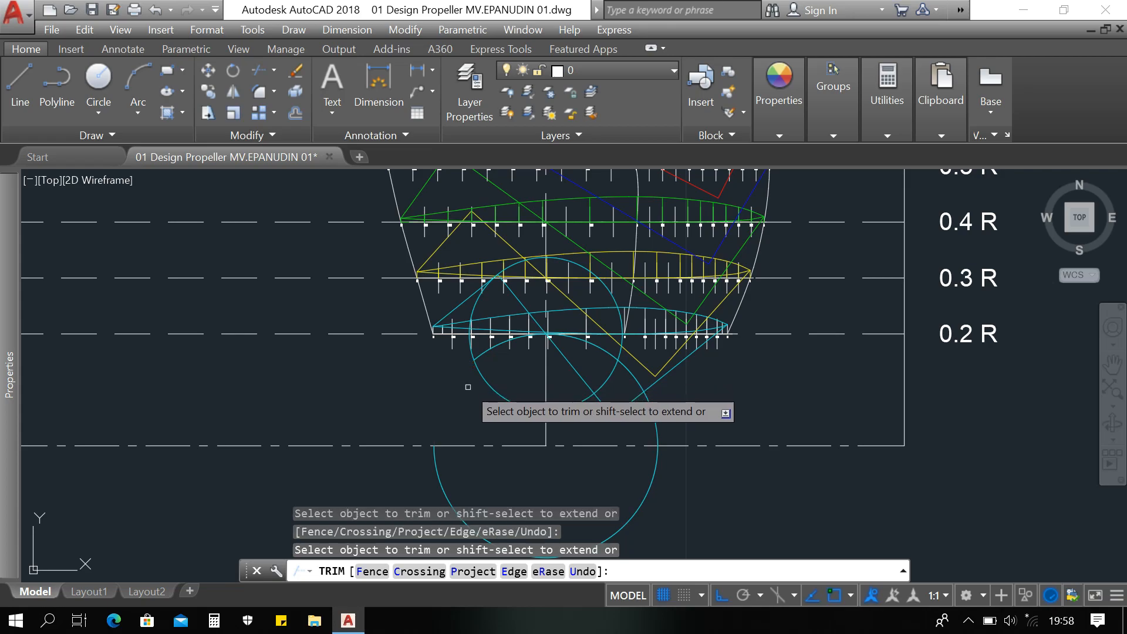
middle_click_drag(467, 389, 461, 394)
key("Escape")
key("Escape")
key("Escape")
key("Escape")
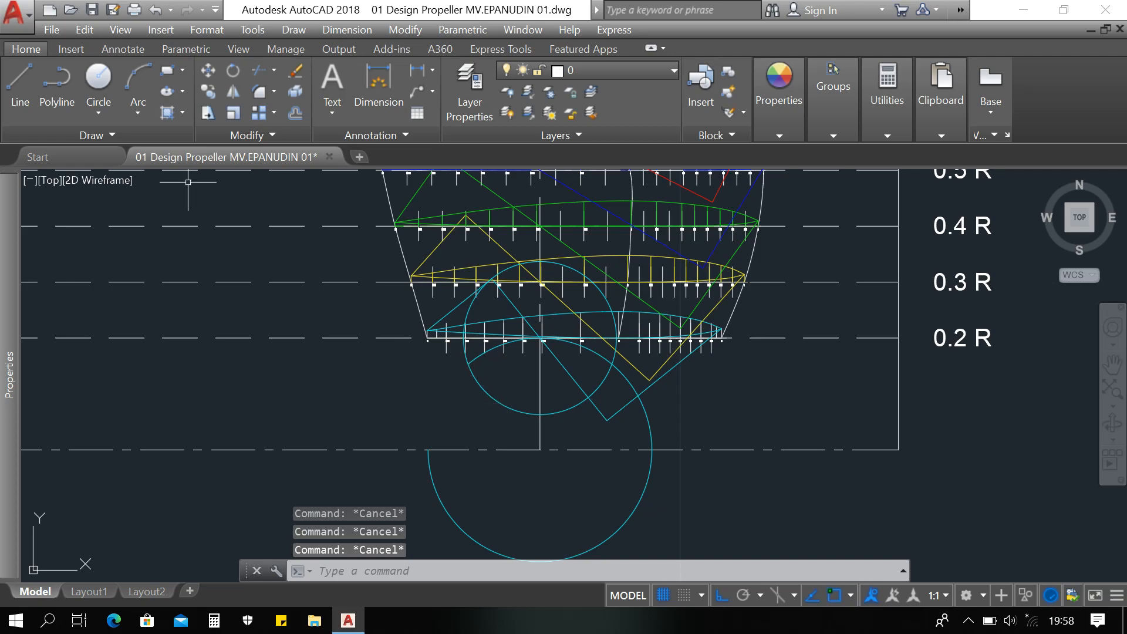
Step: Draw a concentric circle from the vertical reference line's 0.2 R intersection through the lower corner of the cyan pitch lines
left_click(98, 79)
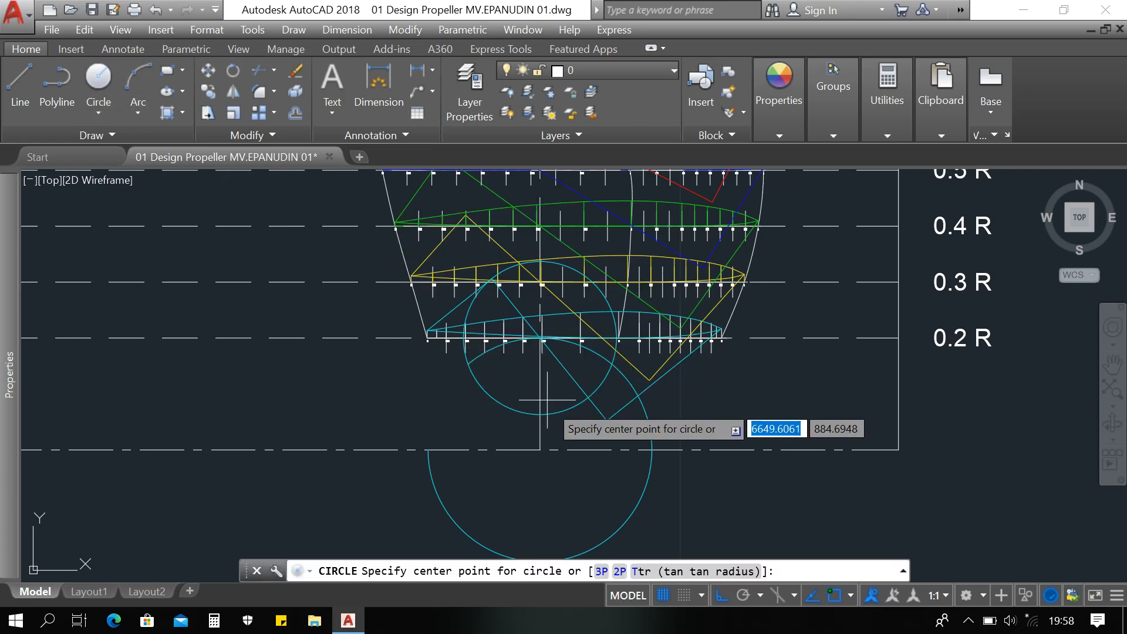
scroll(555, 378, "up", 6)
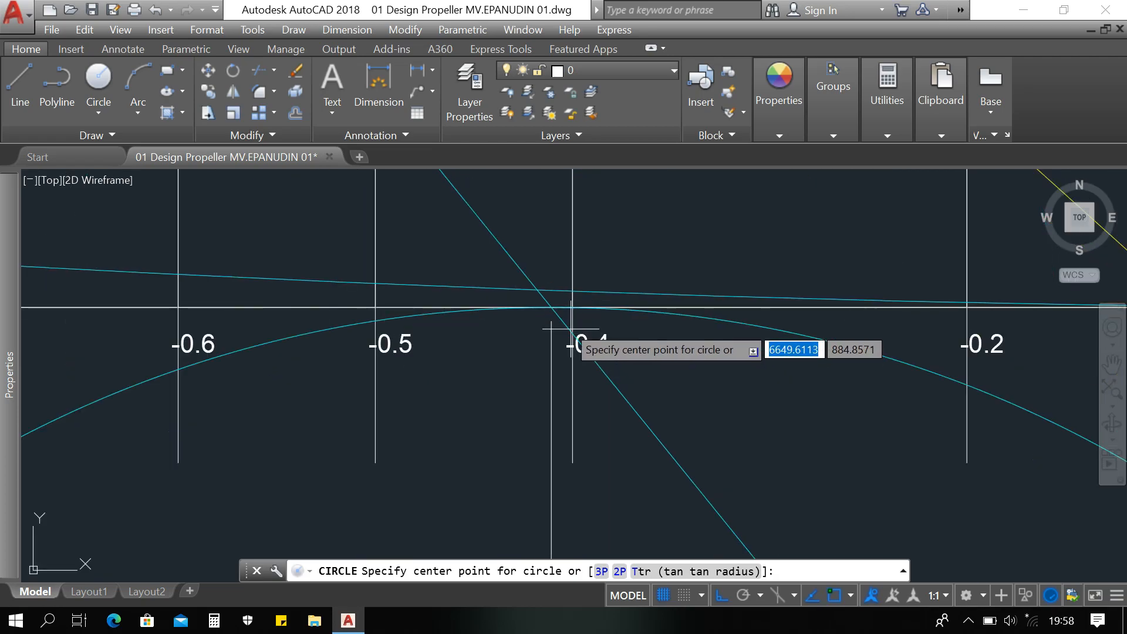
left_click(552, 306)
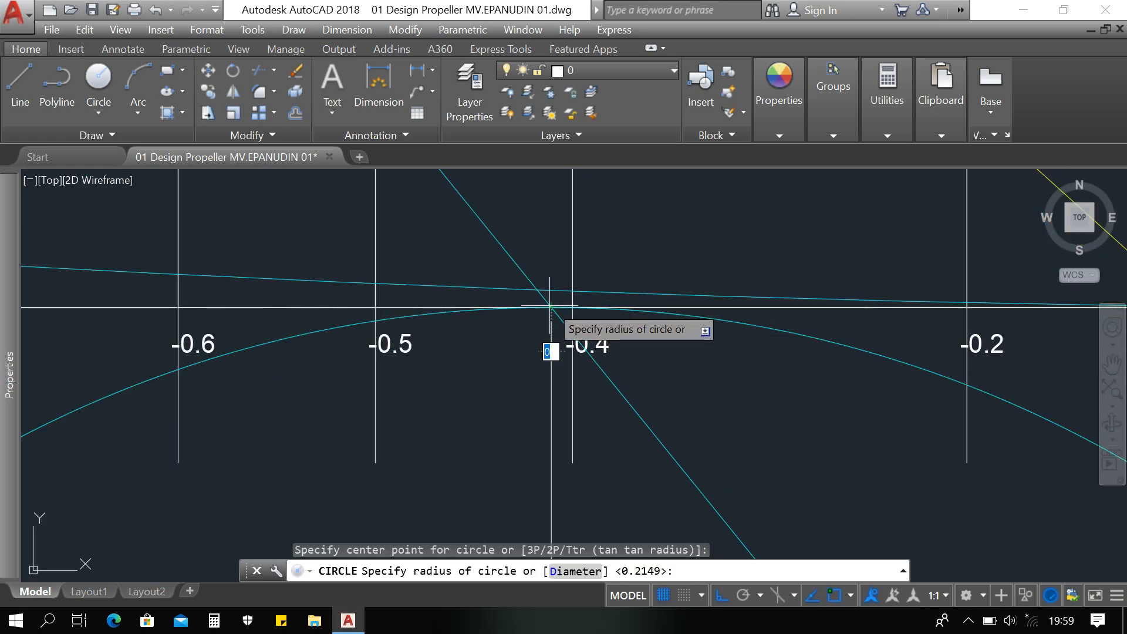
scroll(551, 264, "down", 4)
middle_click_drag(656, 459, 566, 379)
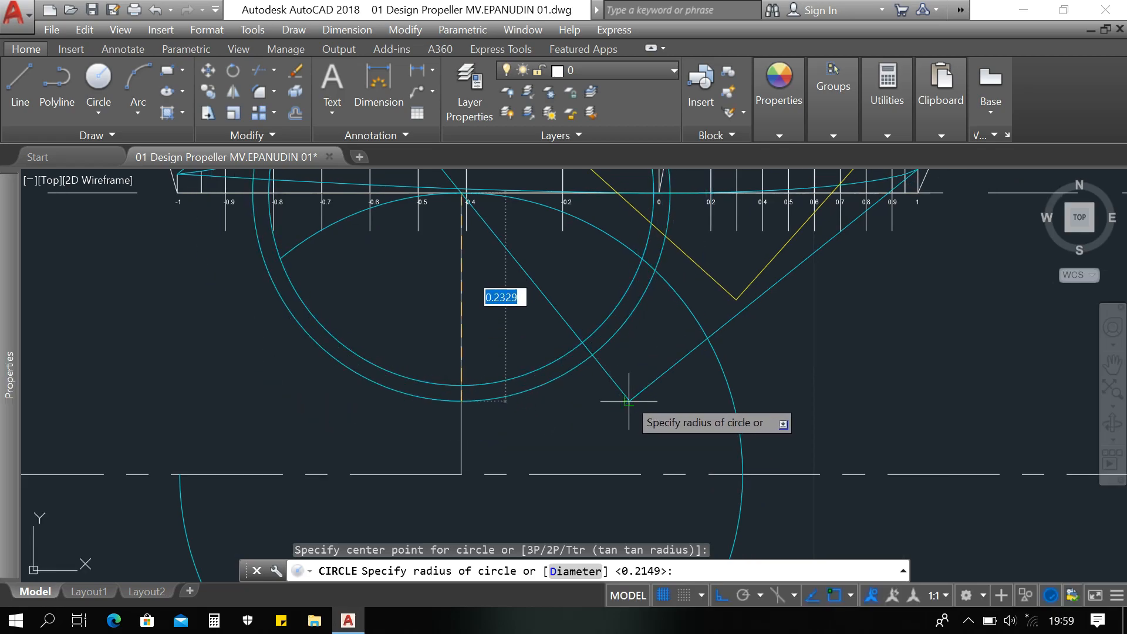
scroll(626, 405, "up", 3)
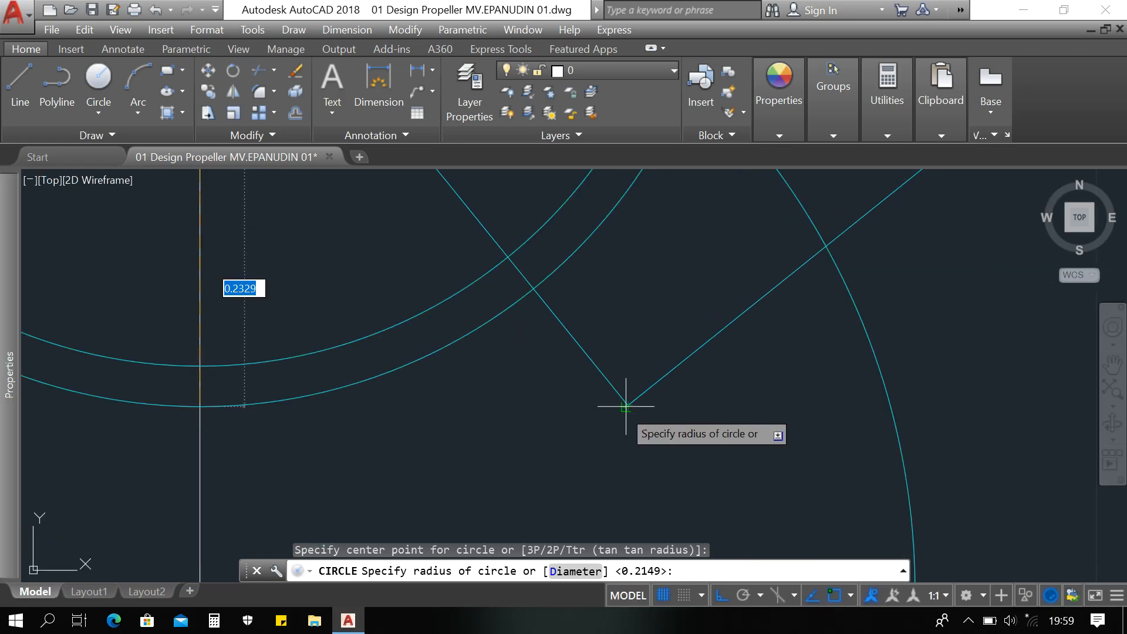
left_click(626, 405)
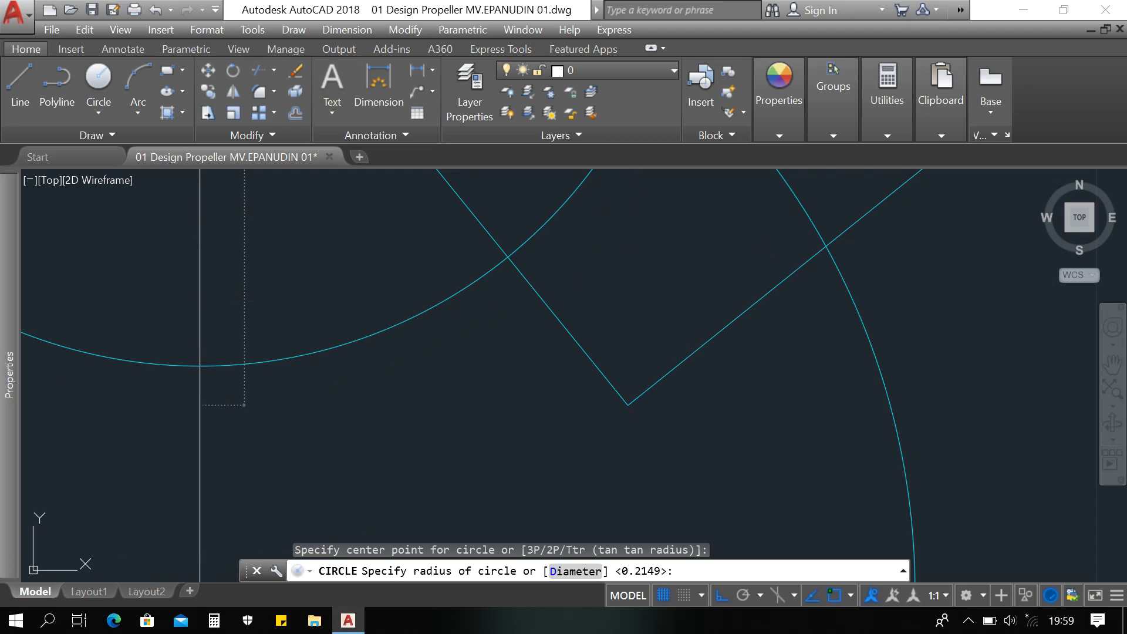
scroll(652, 393, "down", 5)
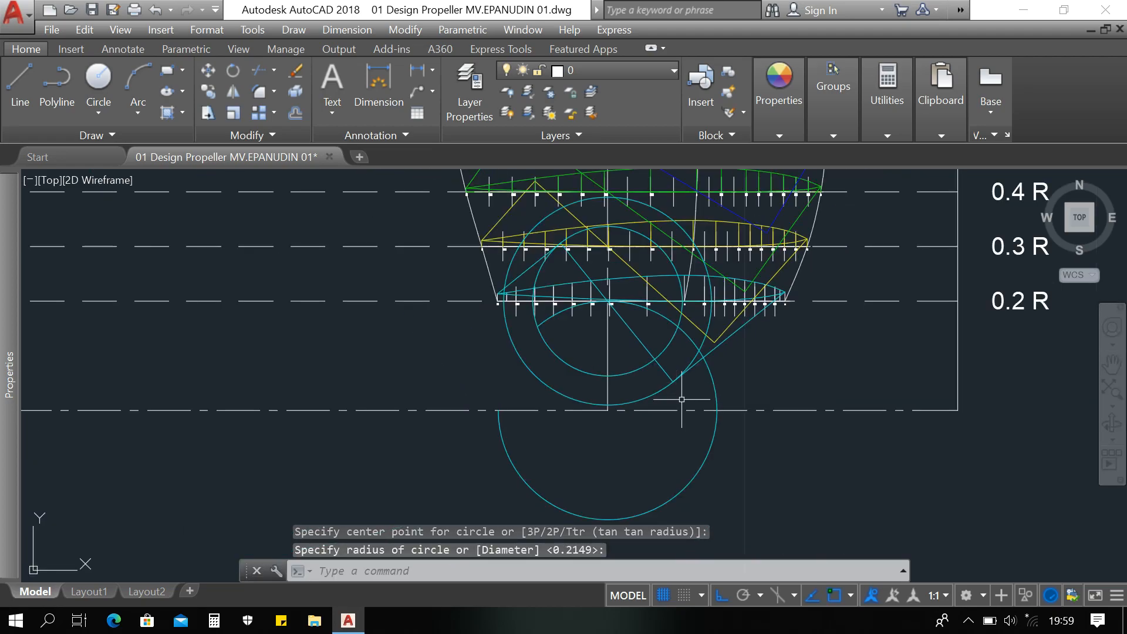
Step: Trim the large circle's short piece between the outer concentric circle and the lower cyan pitch line, using all objects as cutting edges
middle_click_drag(676, 398, 676, 398)
key("Escape")
type("tr")
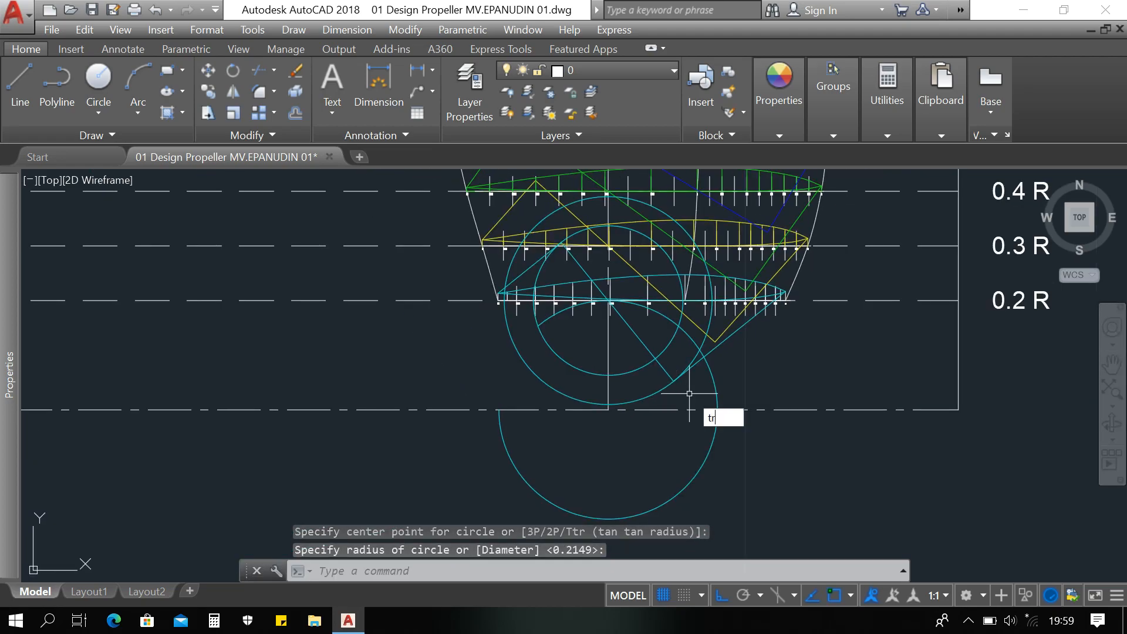
key("Return")
key("Return")
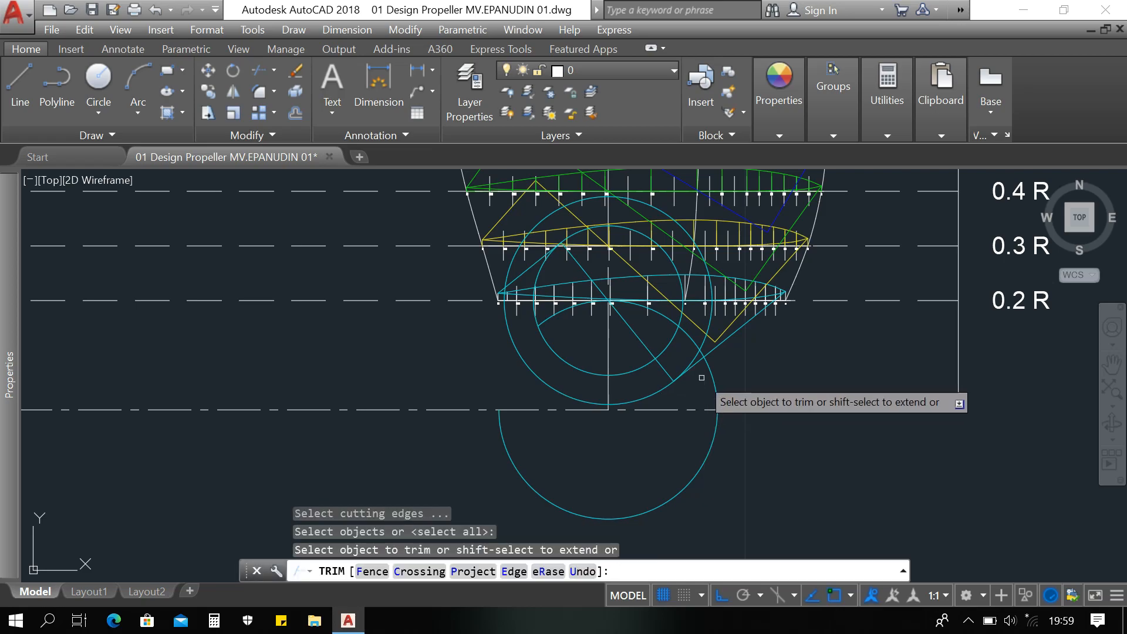
left_click(653, 395)
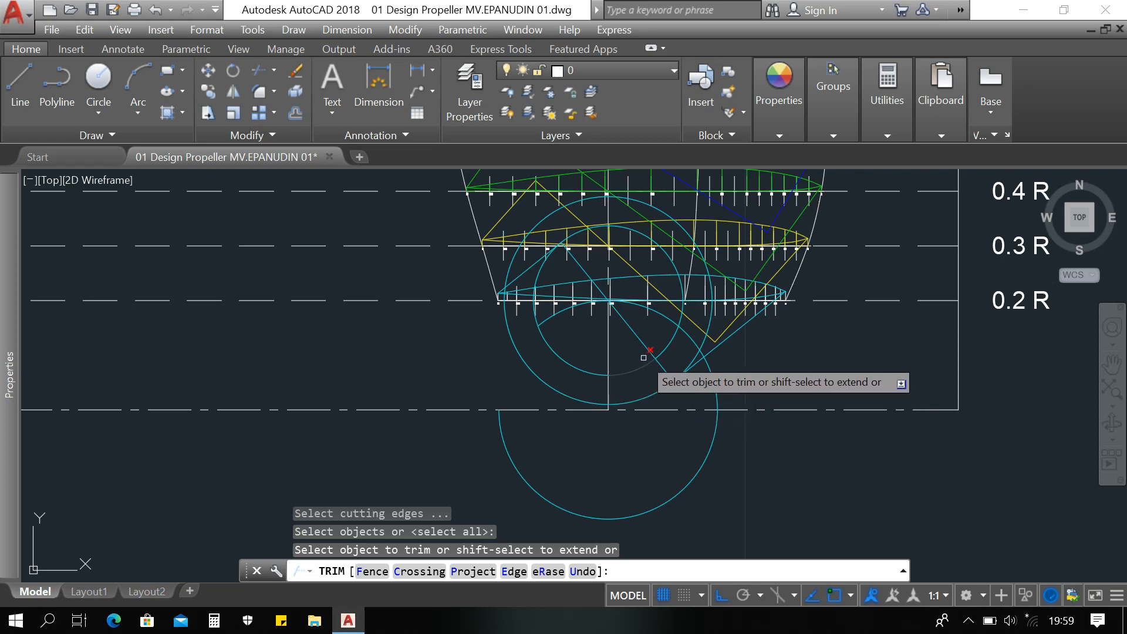
left_click(673, 386)
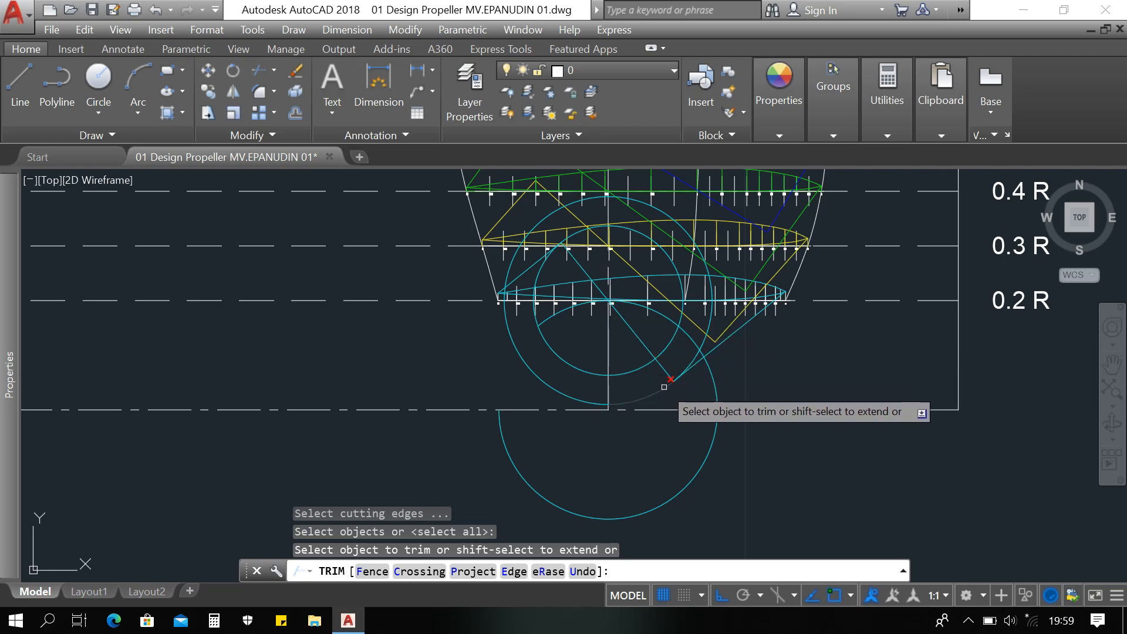
scroll(702, 367, "up", 2)
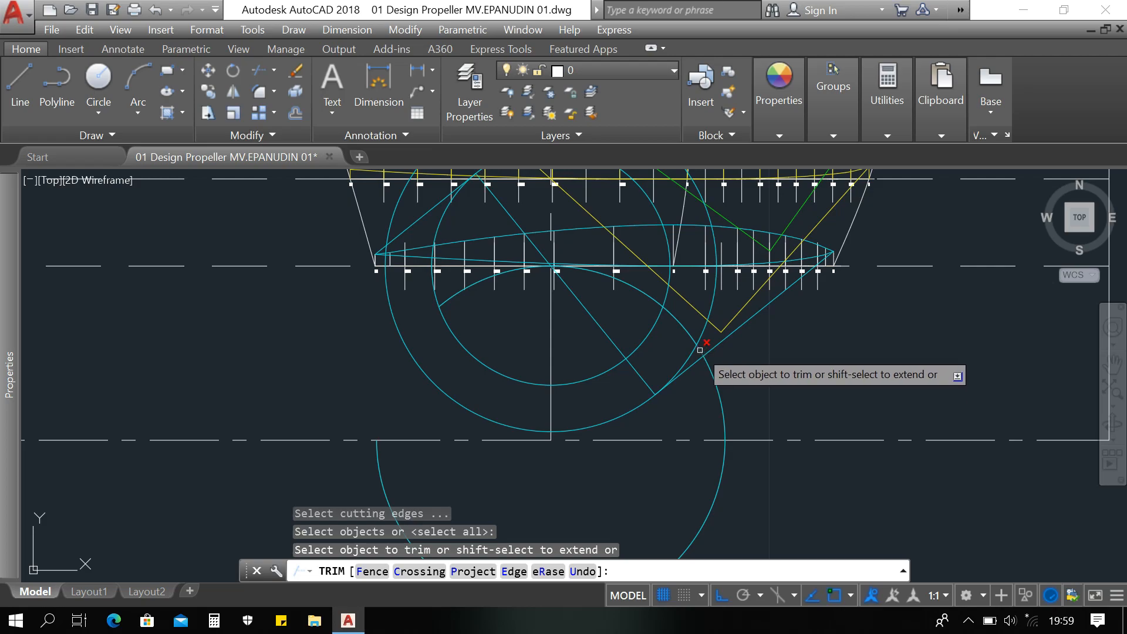
left_click(700, 351)
key("Escape")
key("Escape")
Step: Erase the large circle's leftover lower arc and the two concentric construction circles around the 0.2 R reference point
key("Escape")
key("Escape")
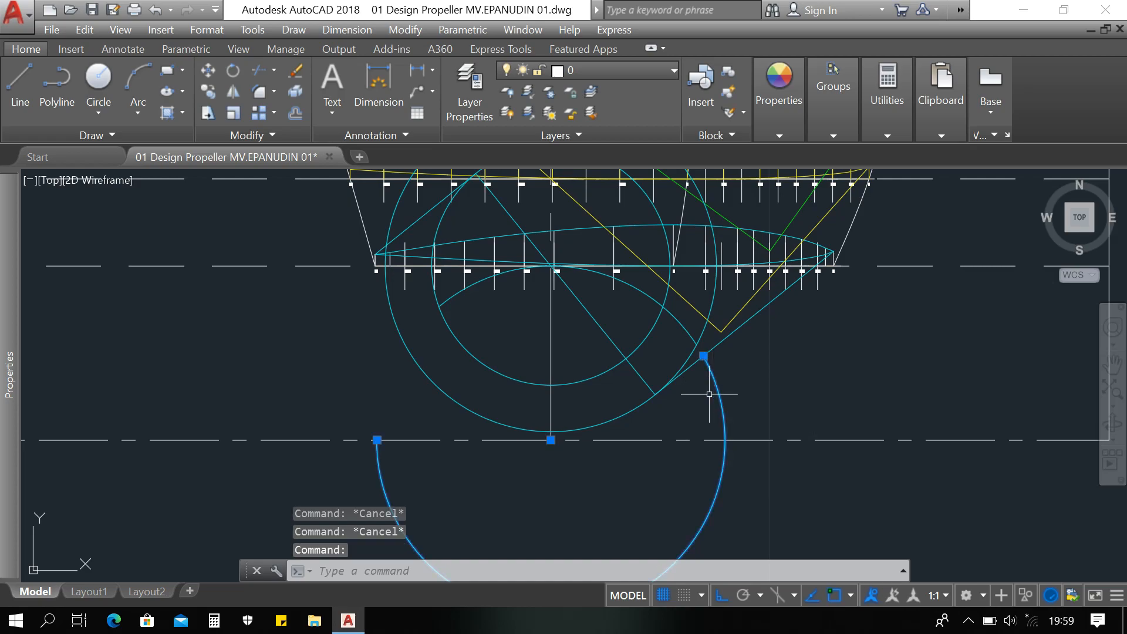
key("Delete")
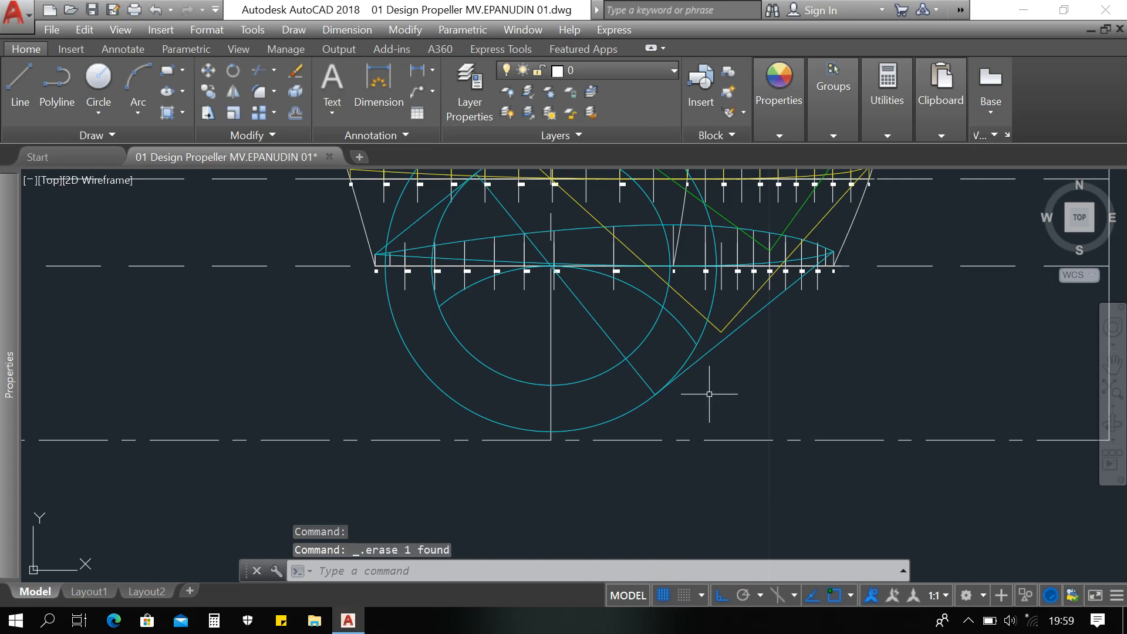
left_click(610, 421)
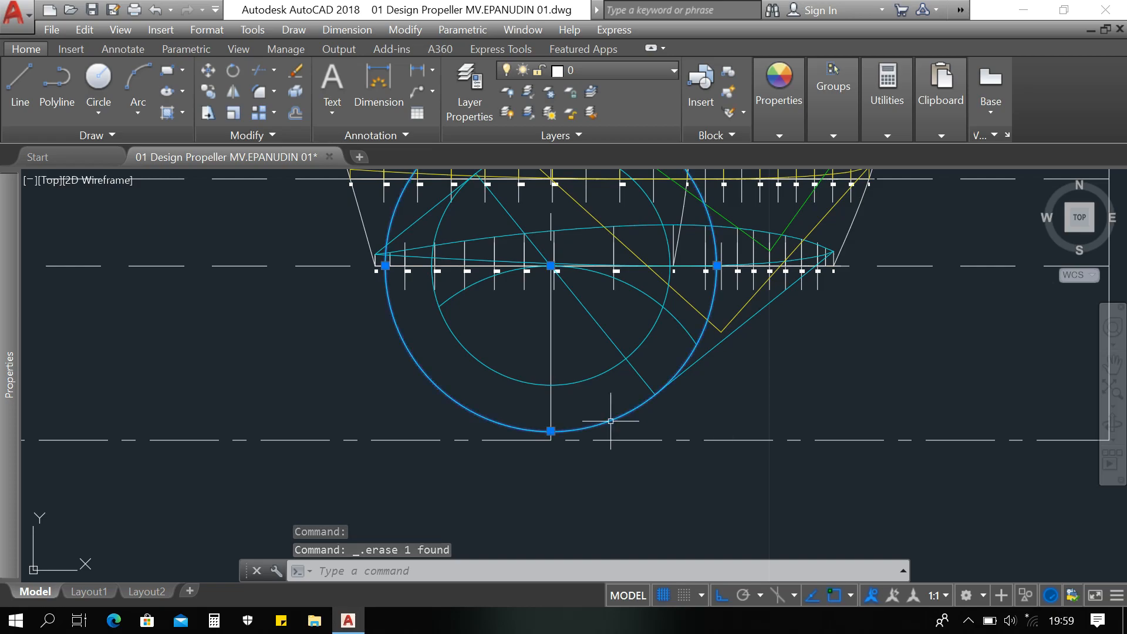
key("Delete")
left_click(588, 379)
key("Delete")
Step: Move the remaining 0.2 R arc from its centre on the shaft centreline to the pitch diagram's vertical line on the same centreline
mouse_move(532, 317)
middle_mouse_down()
mouse_move(634, 325)
mouse_move(614, 327)
middle_mouse_up()
left_click(530, 310)
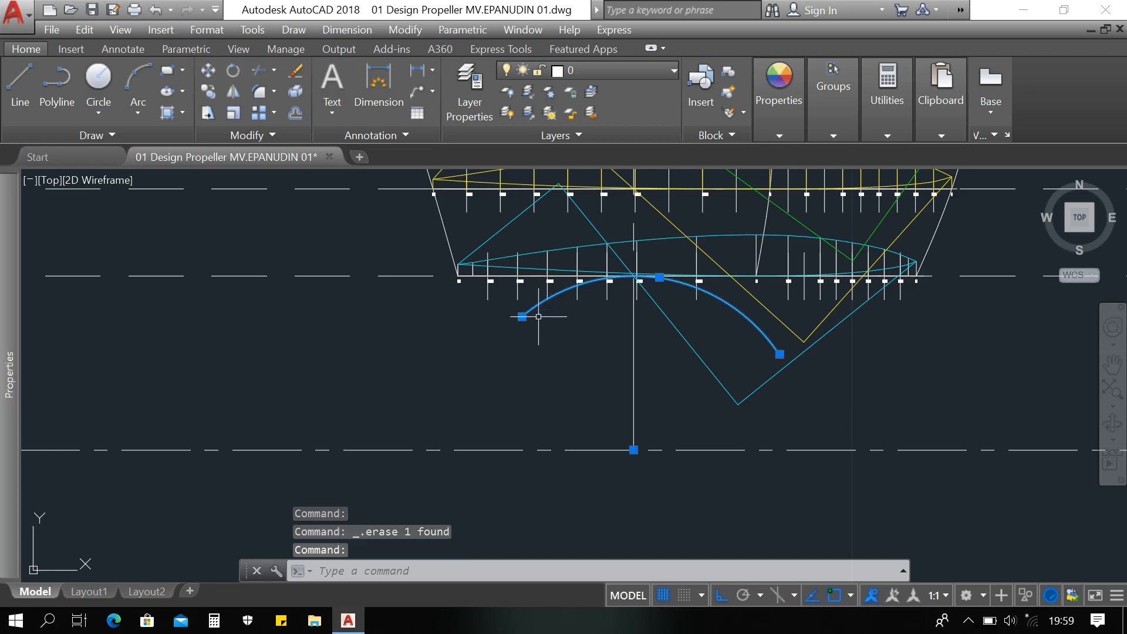
type("M")
key("Return")
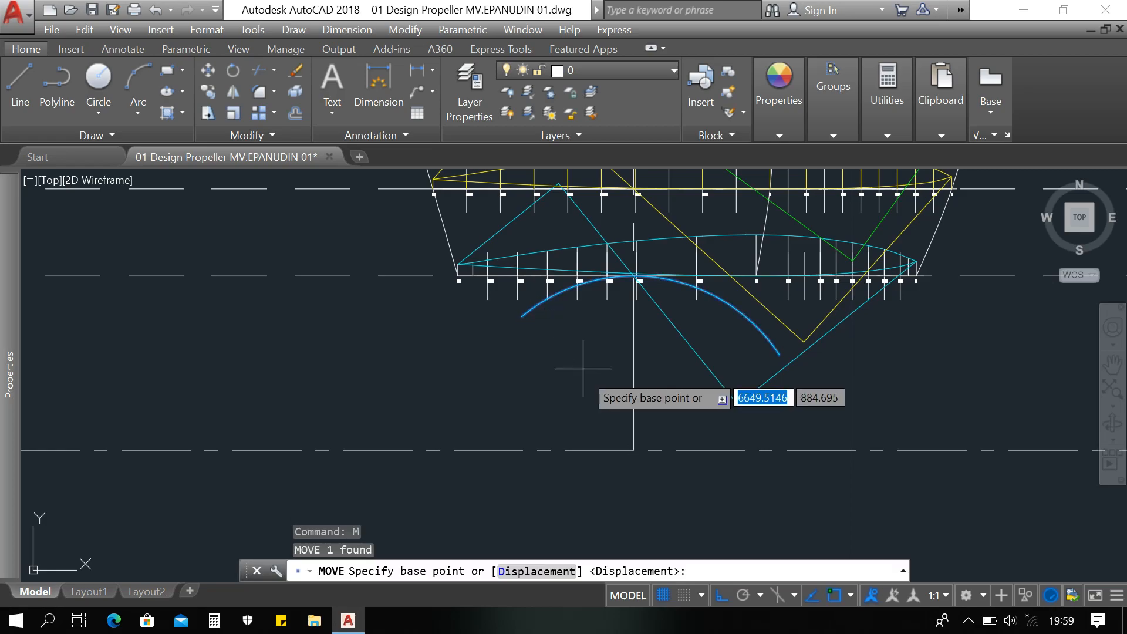
scroll(633, 450, "up", 4)
left_click(634, 449)
scroll(635, 450, "down", 6)
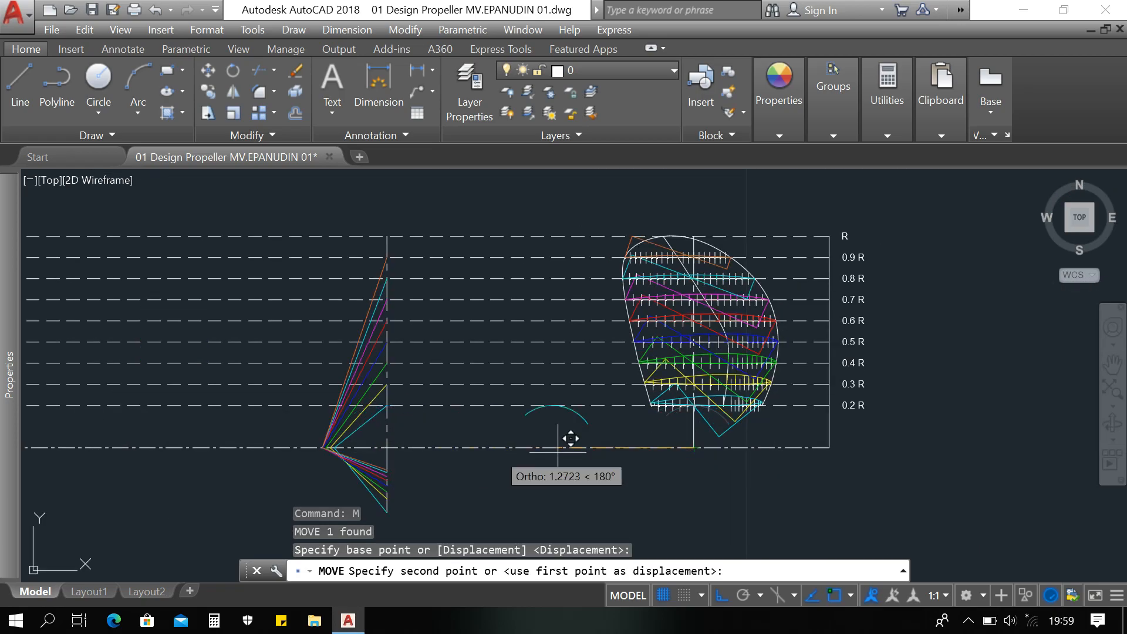
scroll(378, 448, "up", 4)
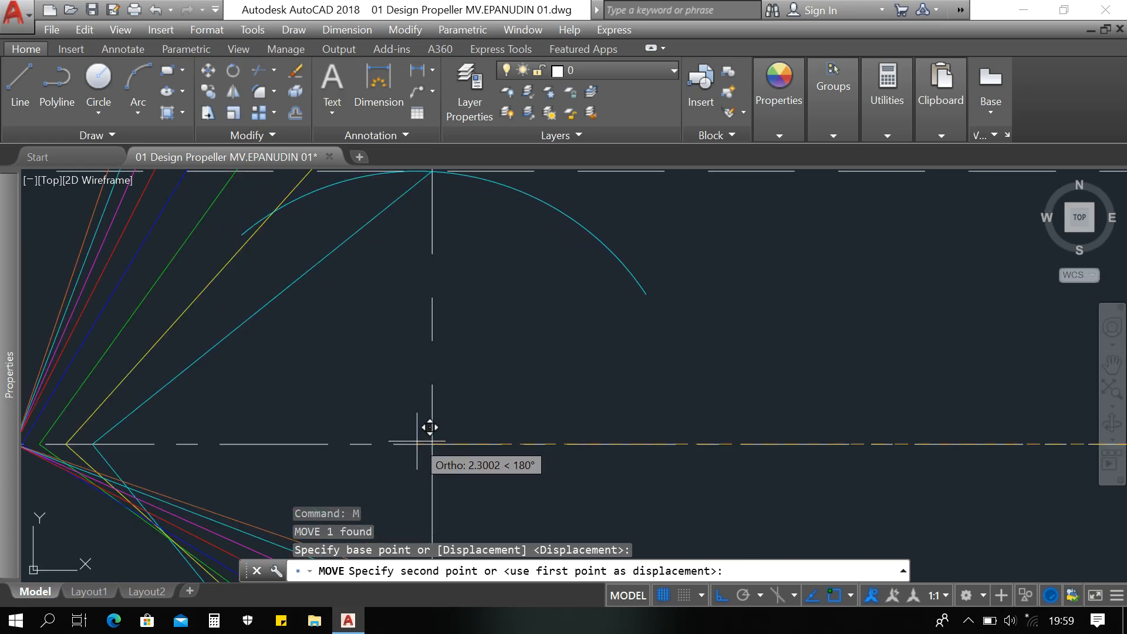
scroll(441, 446, "down", 1)
middle_click_drag(441, 447, 435, 450)
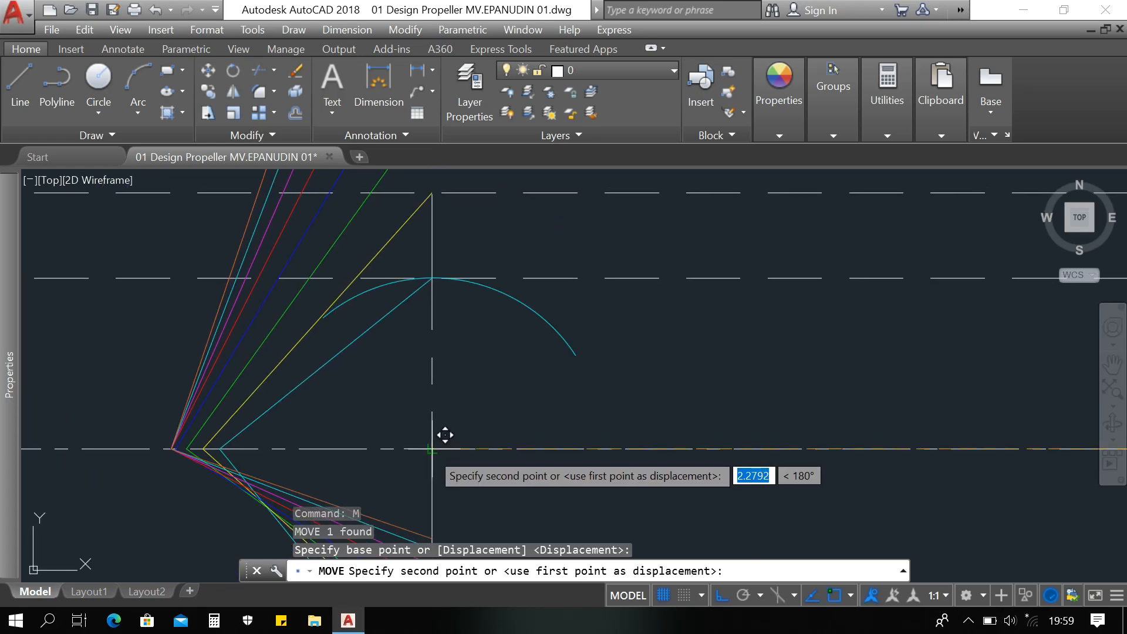
left_click(432, 449)
scroll(508, 410, "down", 4)
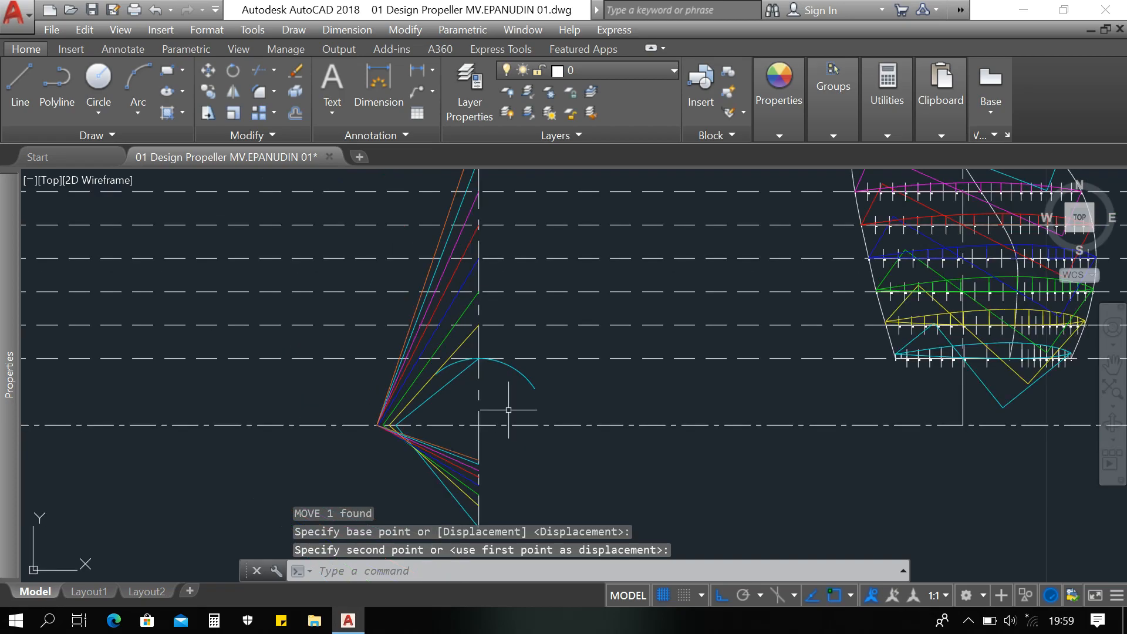
Step: Examine how the cyan 0.2 R arcs are arranged around the pitch diagram in the completed reference drawing
mouse_move(510, 437)
middle_mouse_down()
mouse_move(495, 402)
mouse_move(496, 448)
middle_mouse_up()
scroll(496, 448, "down", 4)
middle_click_drag(512, 274, 519, 368)
scroll(526, 247, "up", 6)
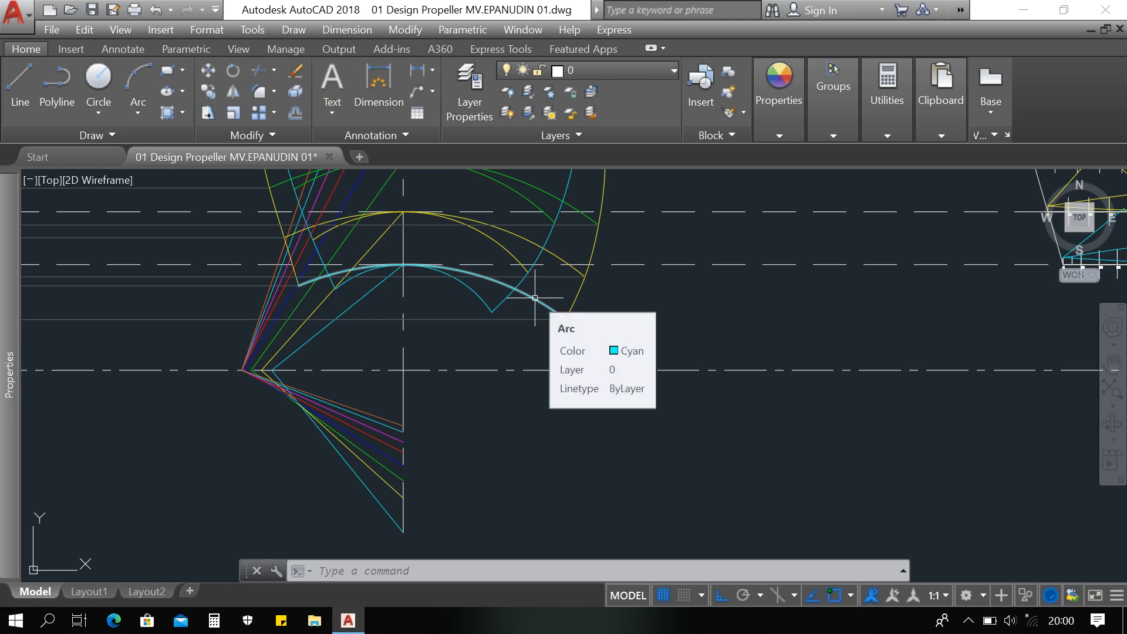
scroll(534, 300, "down", 8)
scroll(562, 382, "up", 10)
middle_click_drag(541, 452, 598, 394)
scroll(596, 392, "down", 2)
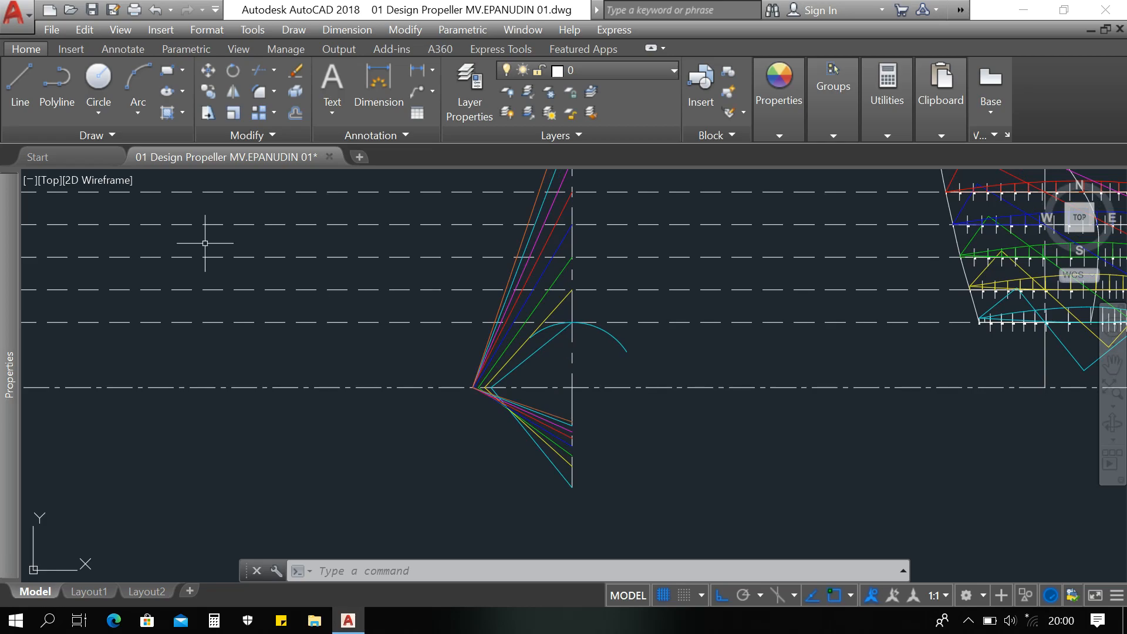
Step: Draw a circle centred on the cyan pitch line's lower end on the pitch diagram's vertical line, with its radius reaching the 0.2 R line
left_click(98, 77)
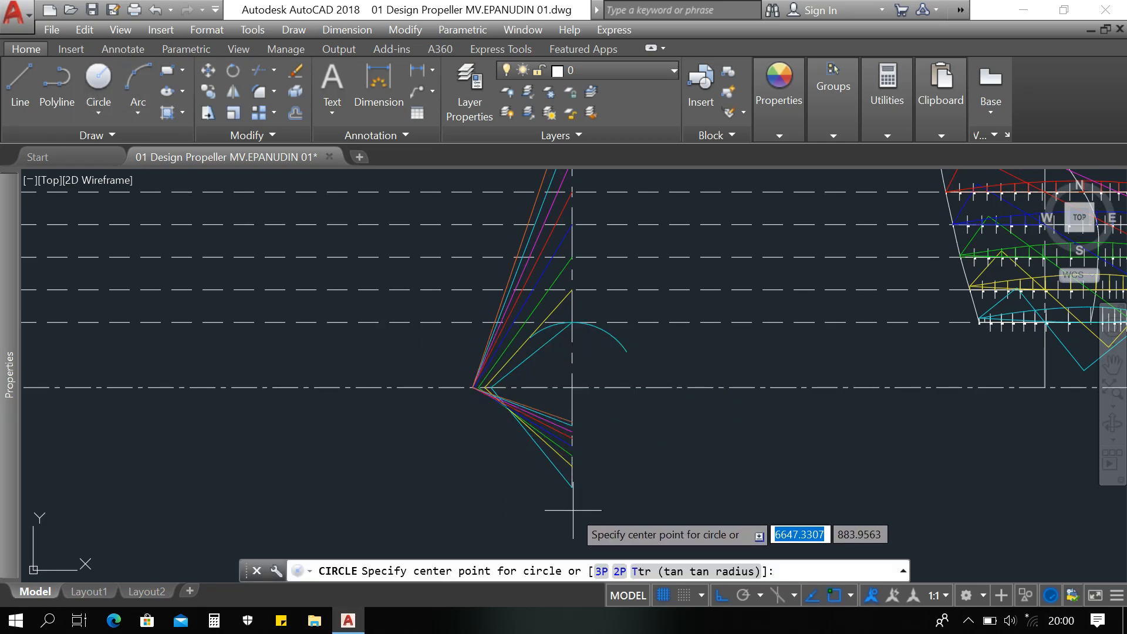
scroll(573, 510, "up", 1)
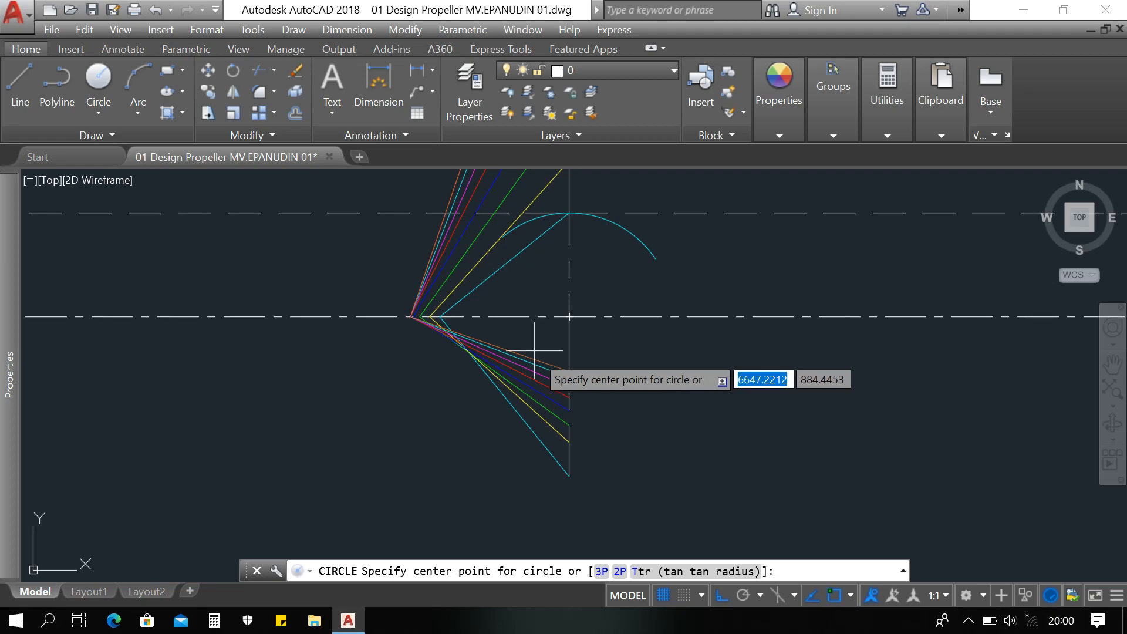
left_click(569, 476)
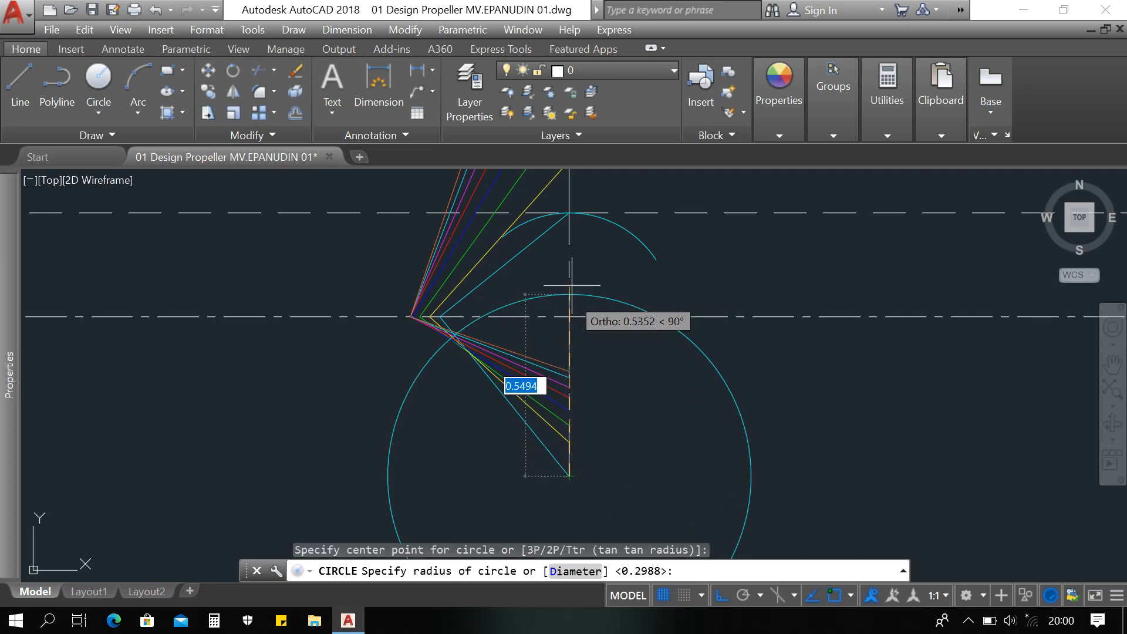
scroll(558, 253, "up", 4)
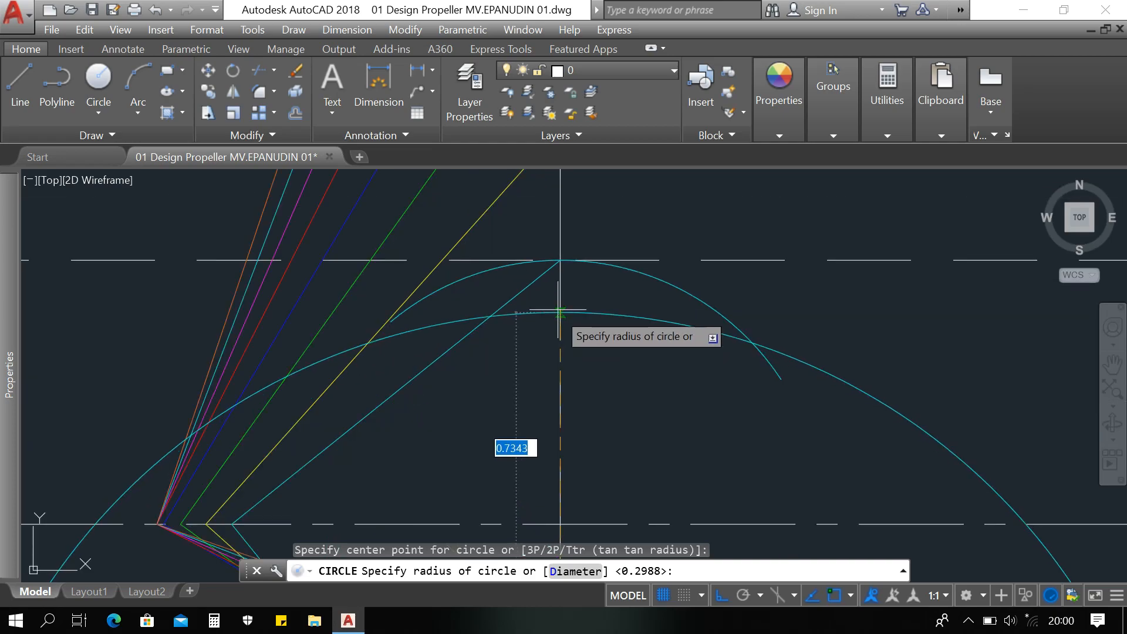
middle_click_drag(559, 283, 560, 320)
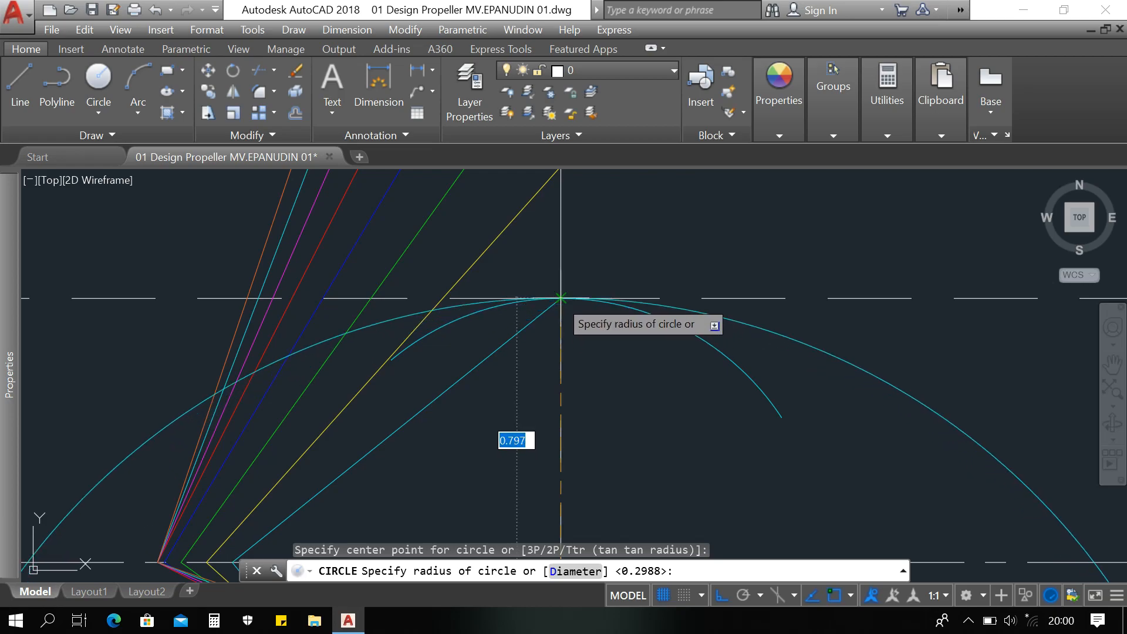
left_click(561, 297)
scroll(560, 297, "down", 8)
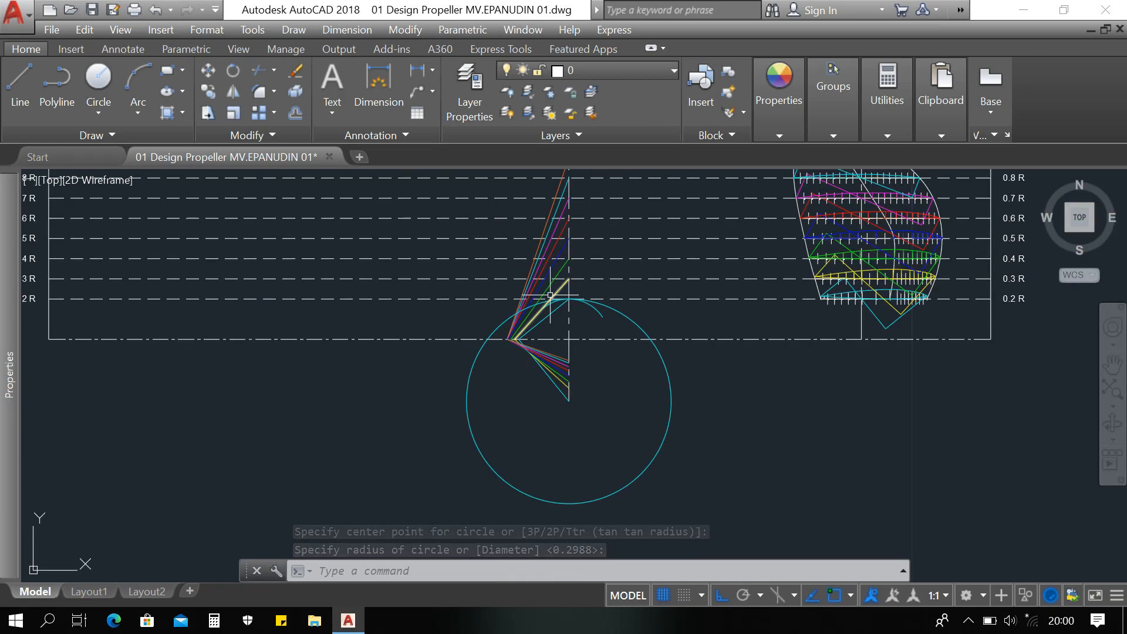
Step: Draw a circle centred where the blade's vertical reference line meets the 0.2 R line, passing through the section's -1 station end
scroll(550, 295, "up", 2)
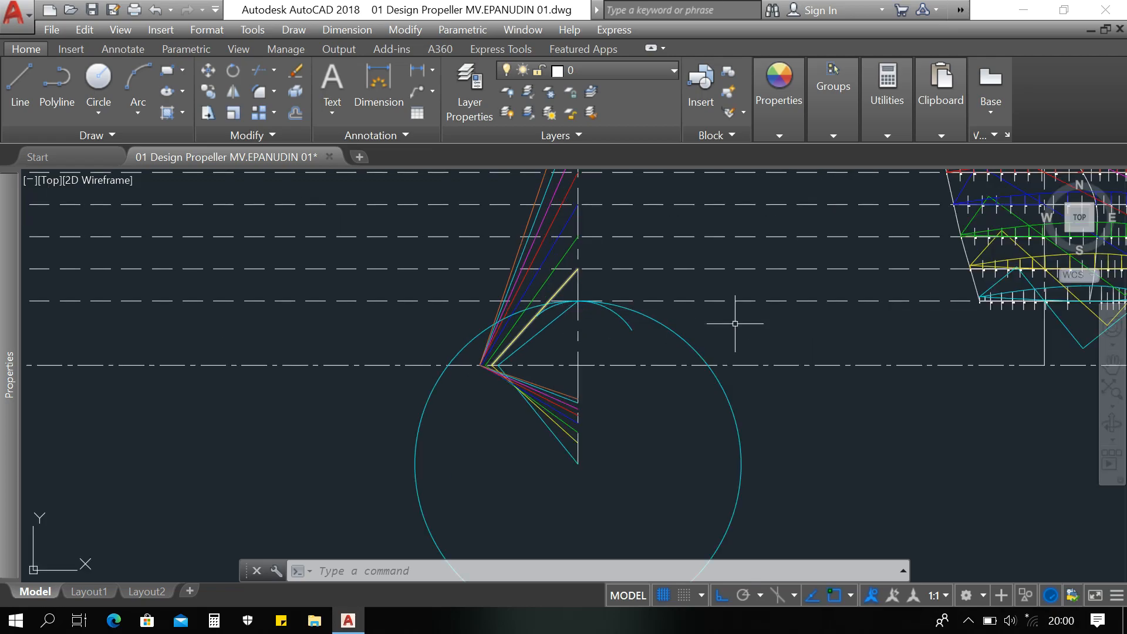
scroll(934, 359, "down", 2)
middle_click_drag(884, 350, 766, 353)
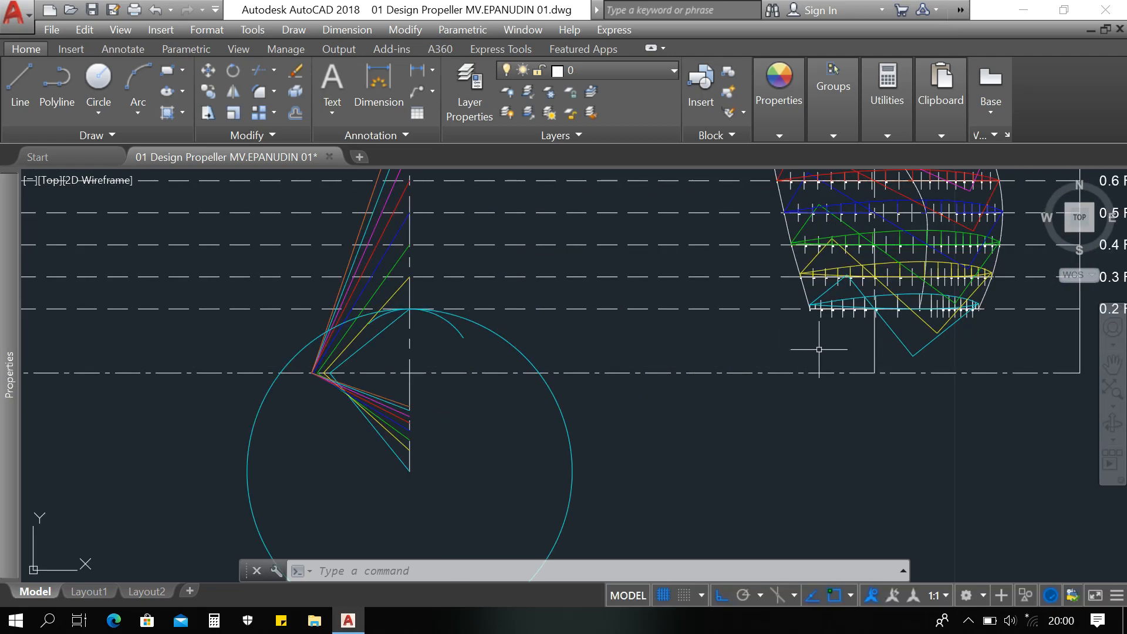
middle_click_drag(819, 349, 755, 356)
type("c")
key("Return")
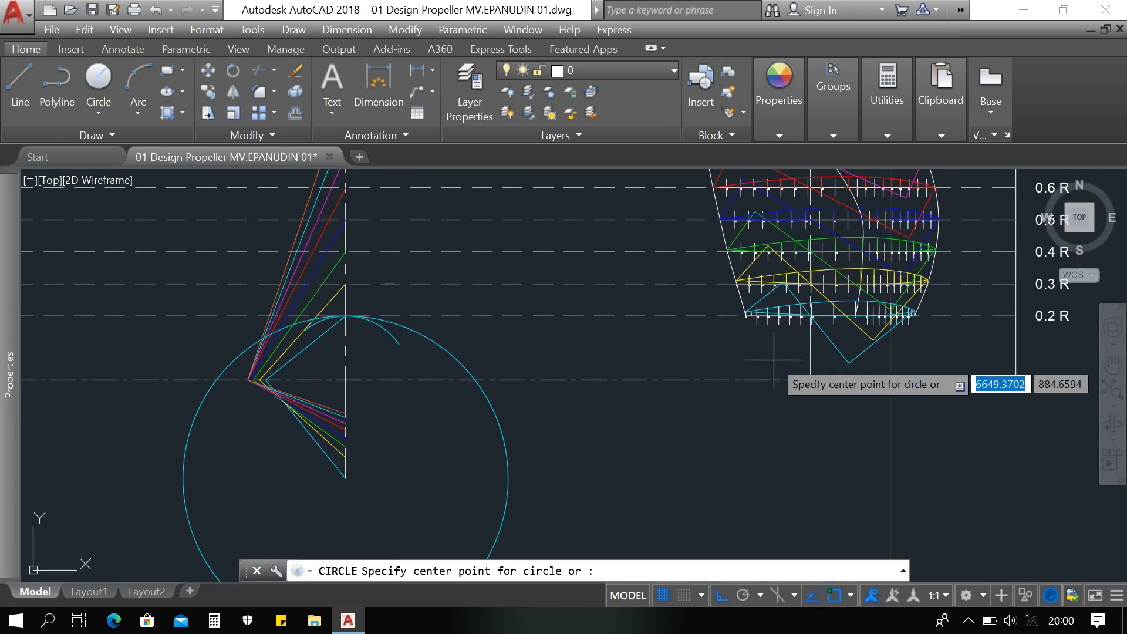
scroll(800, 370, "down", 1)
scroll(803, 357, "up", 6)
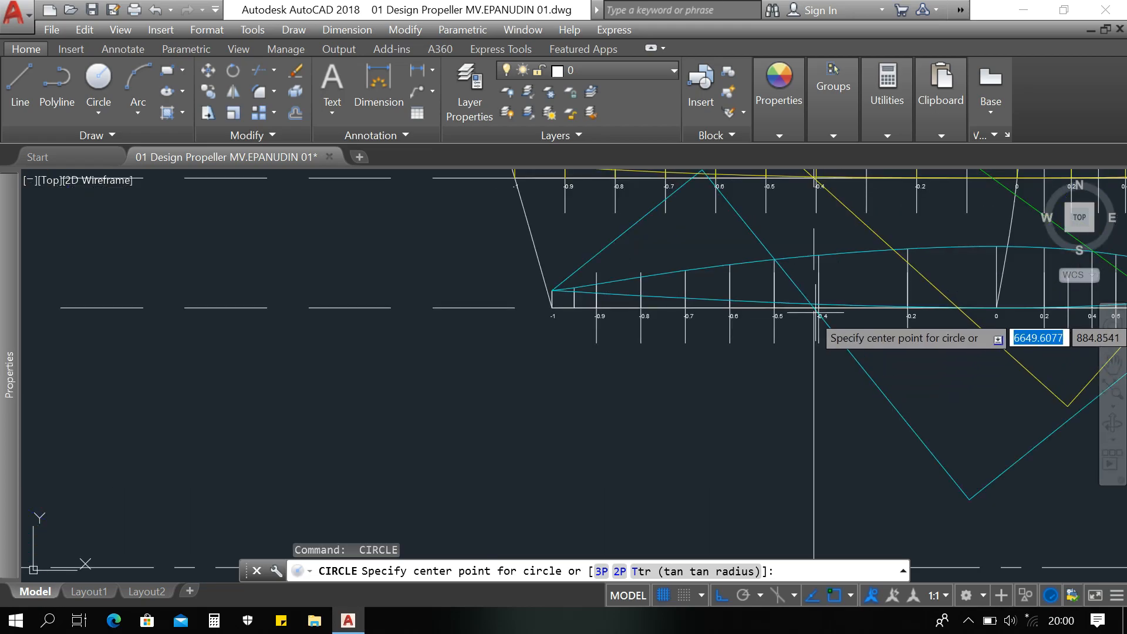
scroll(819, 314, "up", 6)
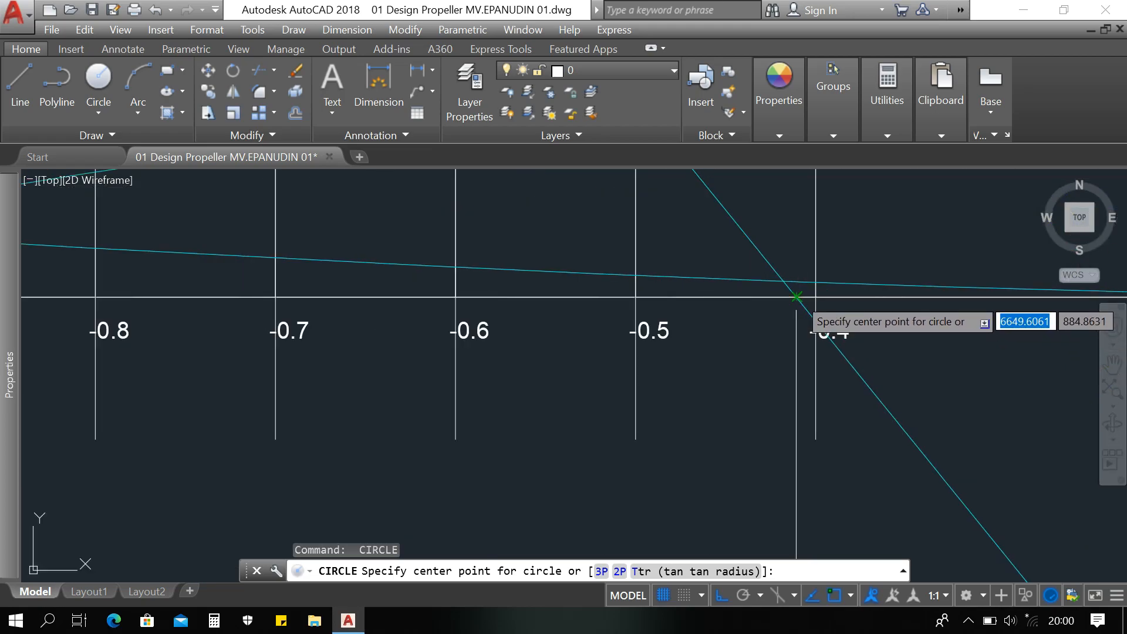
left_click(796, 297)
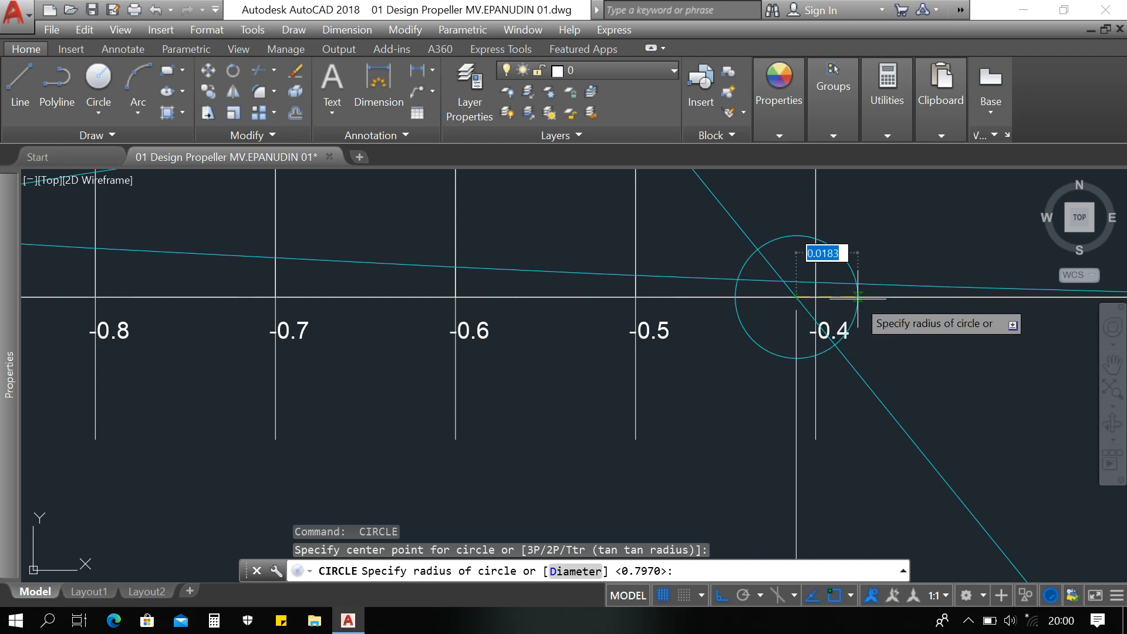
scroll(831, 298, "down", 5)
scroll(582, 305, "up", 6)
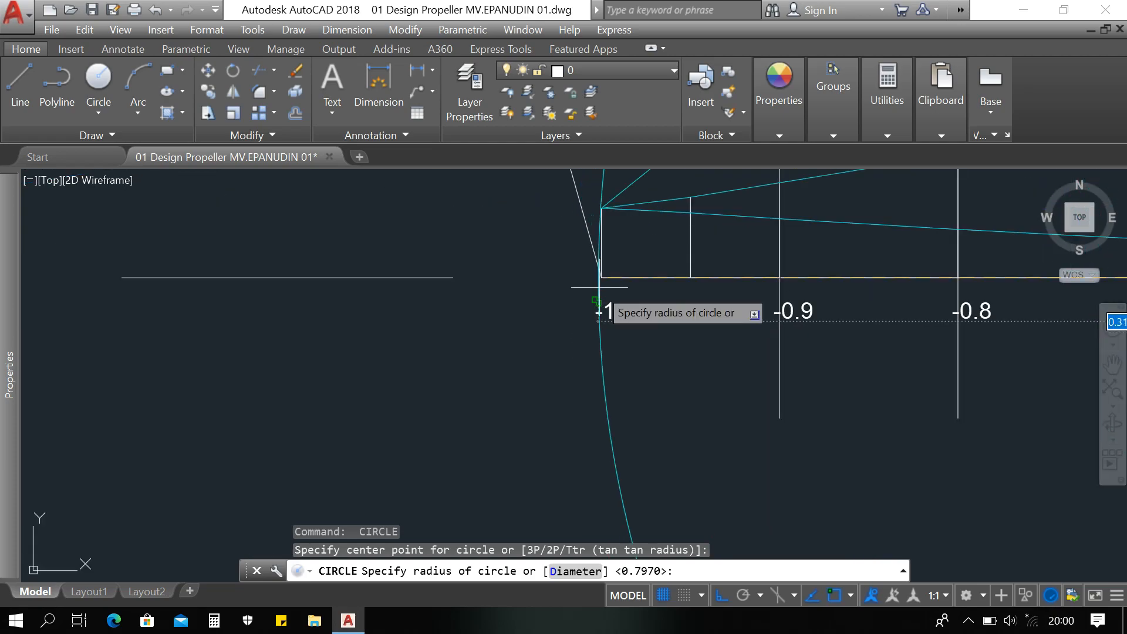
scroll(610, 302, "down", 6)
middle_click_drag(751, 292, 670, 359)
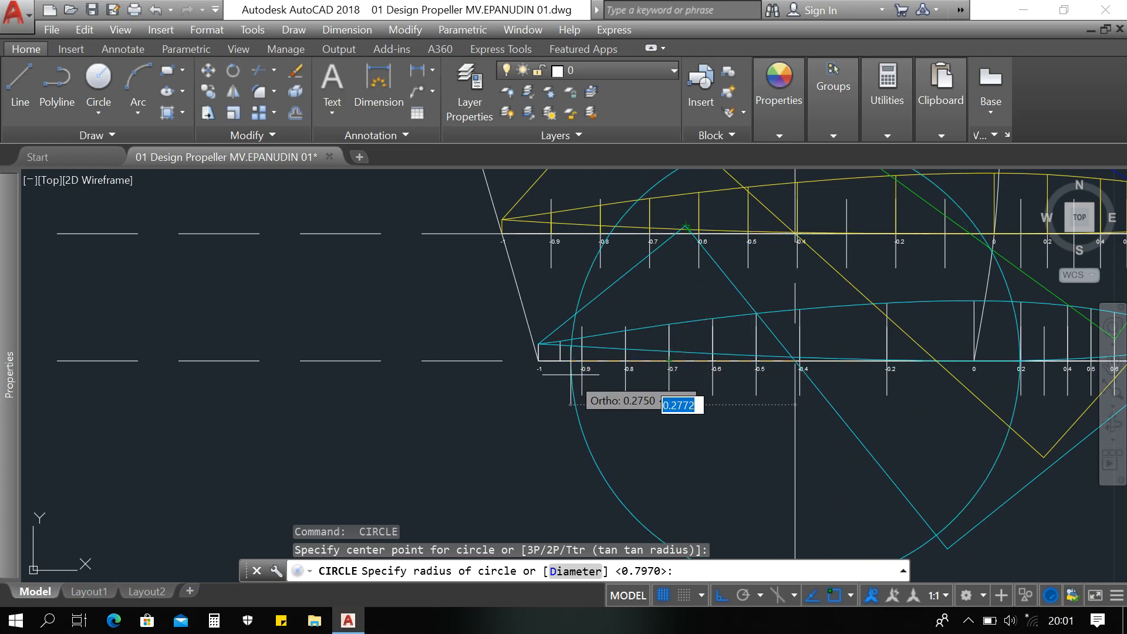
scroll(796, 404, "up", 4)
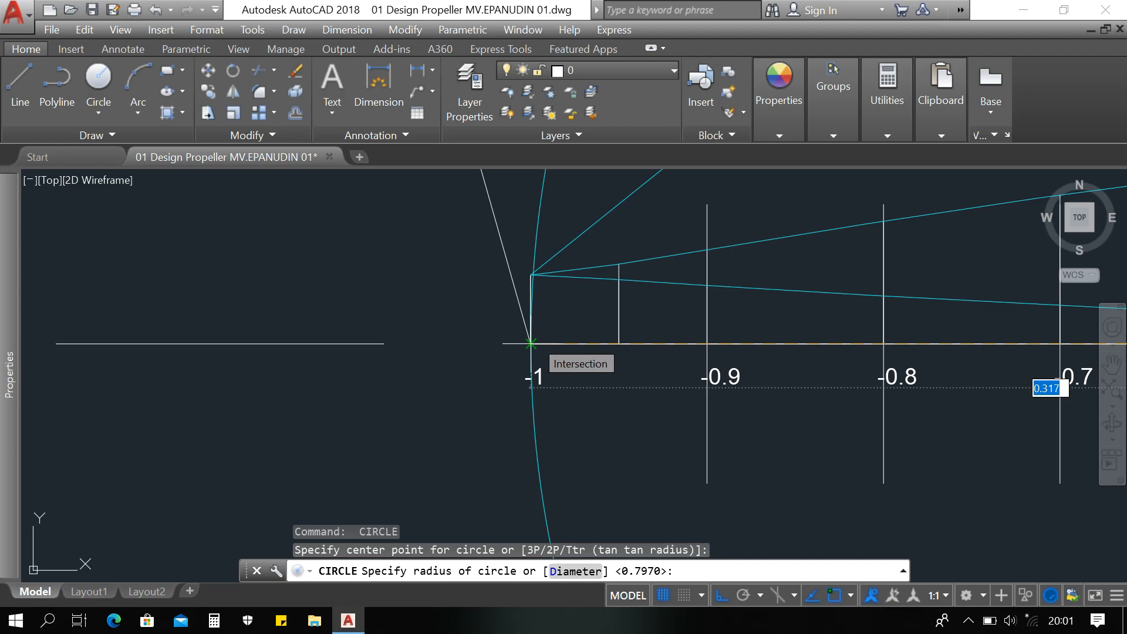
left_click(530, 343)
scroll(604, 319, "down", 6)
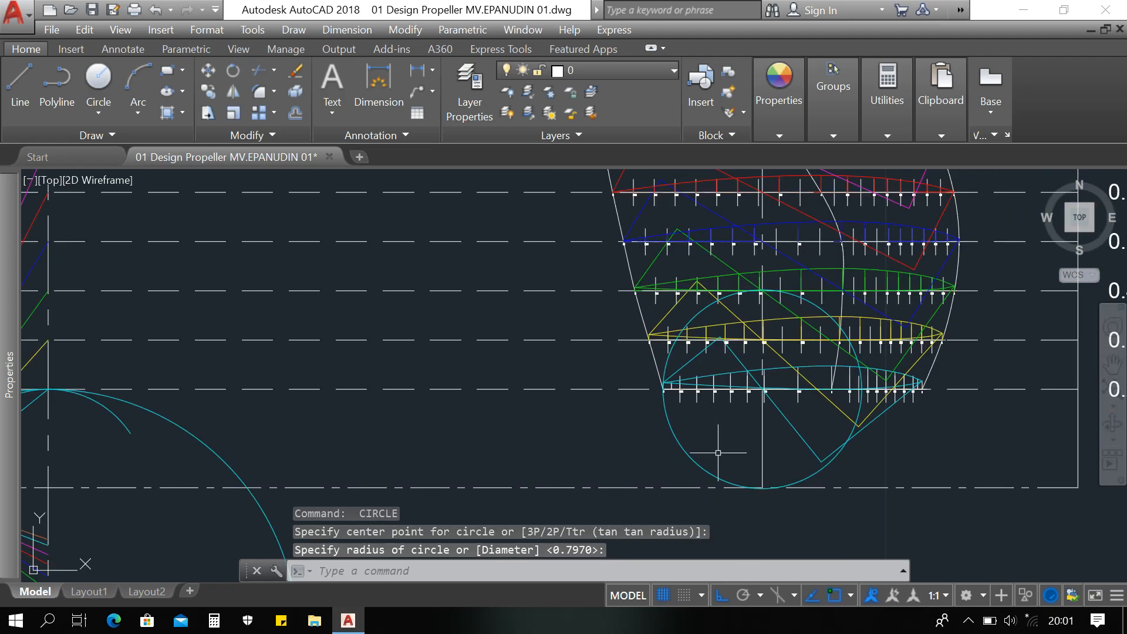
Step: Move the circle from the blade's vertical reference line to the pitch diagram's vertical line, keeping its centre on the 0.2 R line
scroll(633, 389, "up", 2)
middle_click_drag(654, 409, 611, 411)
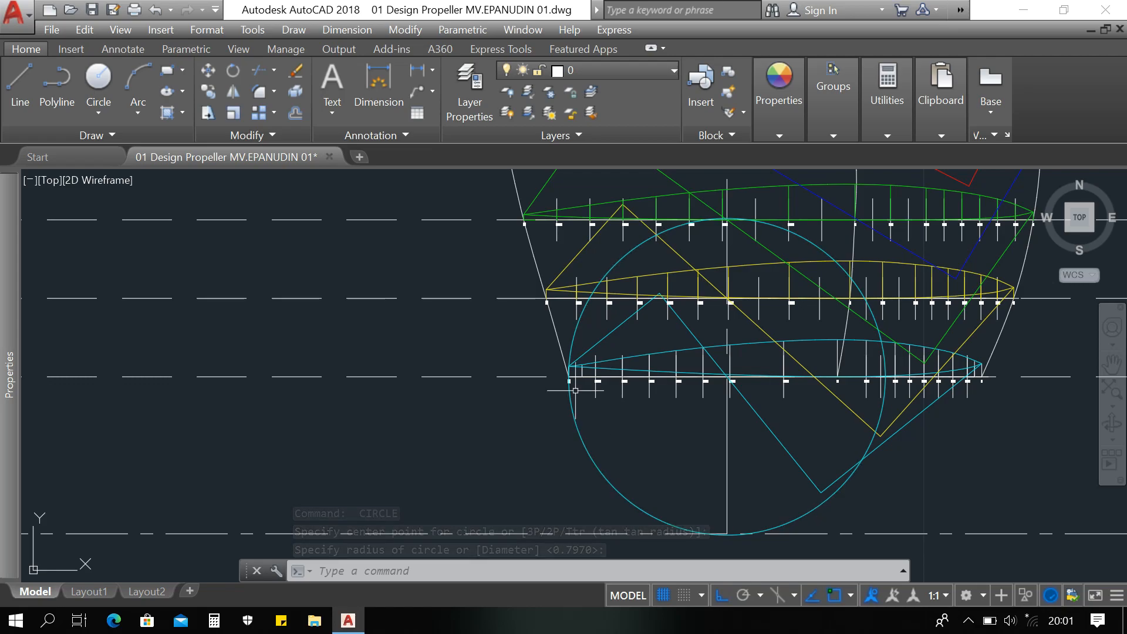
scroll(574, 389, "up", 2)
scroll(571, 387, "down", 5)
scroll(615, 428, "up", 3)
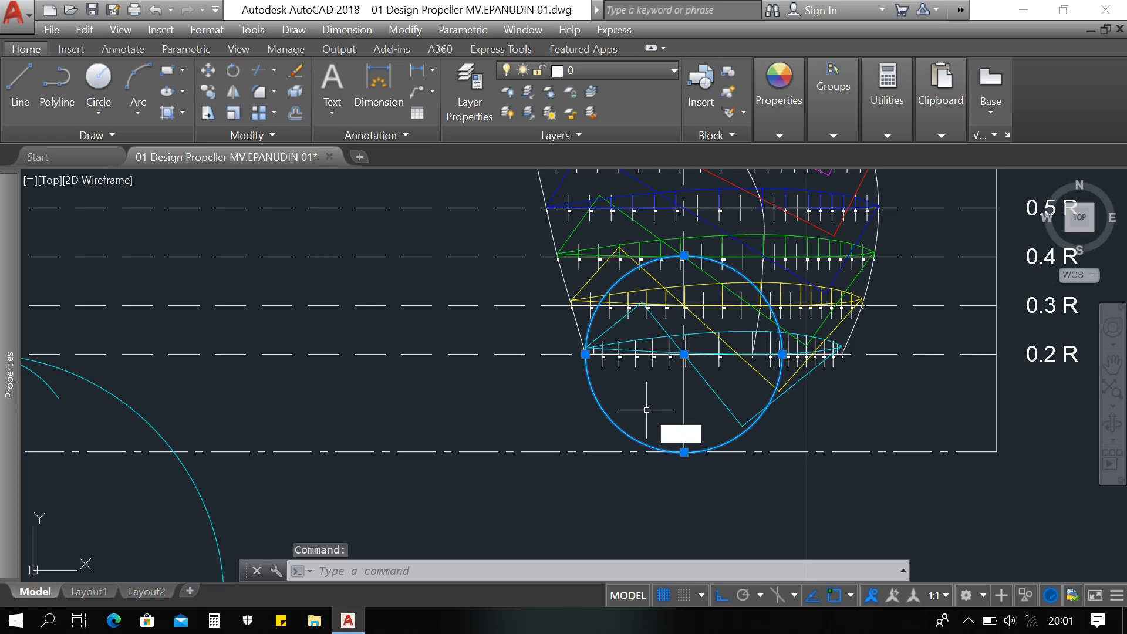
type("M")
key("Return")
scroll(690, 378, "up", 5)
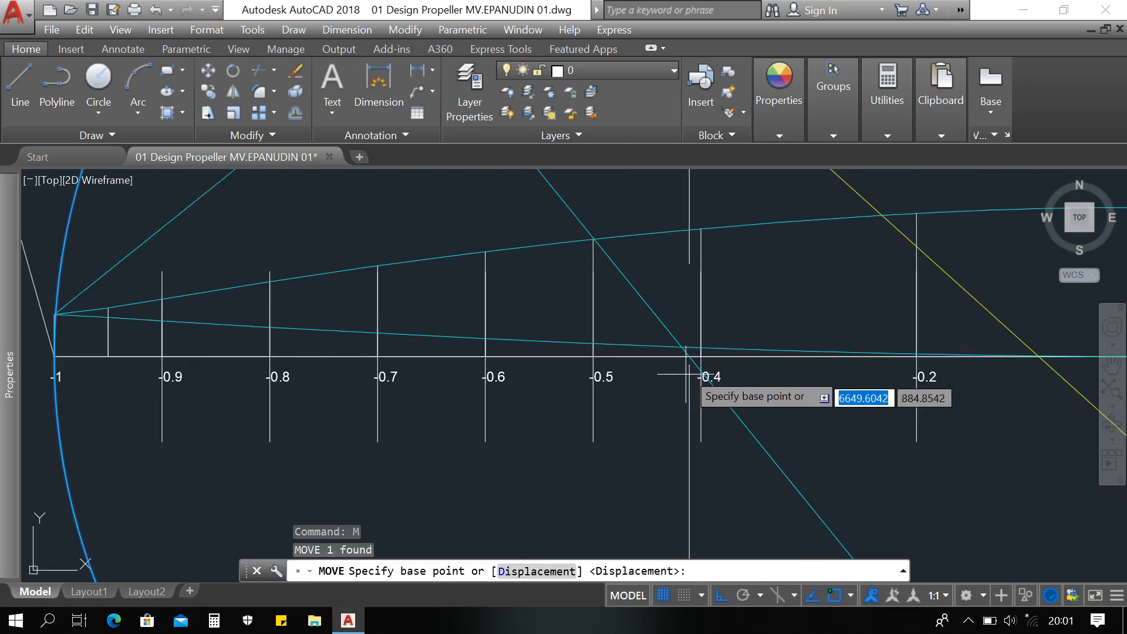
left_click(699, 352)
scroll(700, 352, "down", 5)
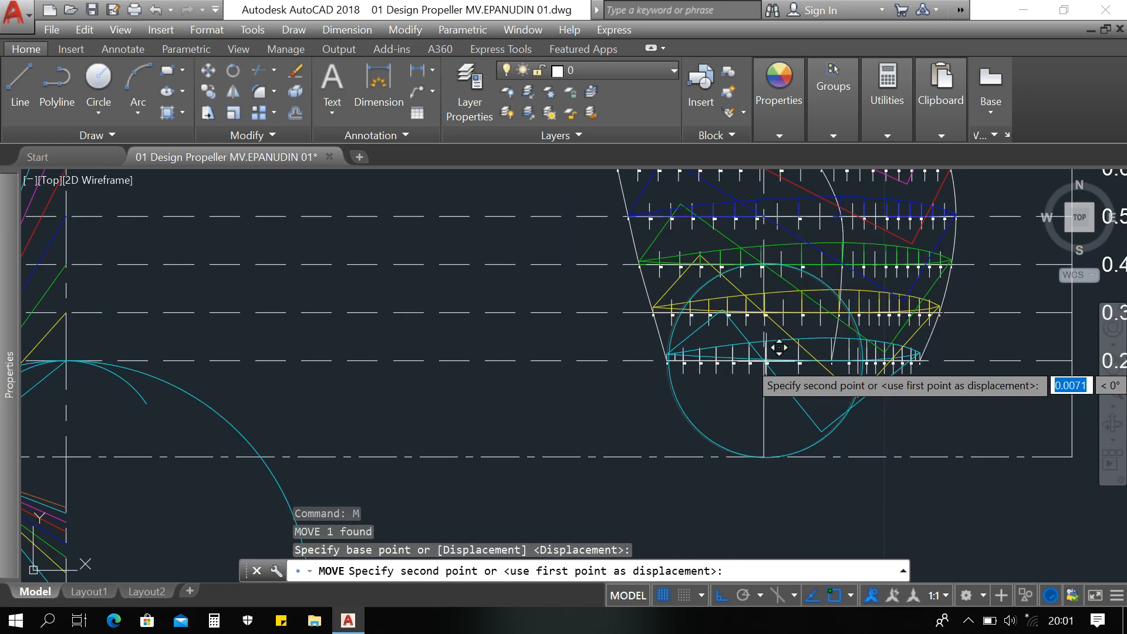
middle_click_drag(420, 392, 796, 385)
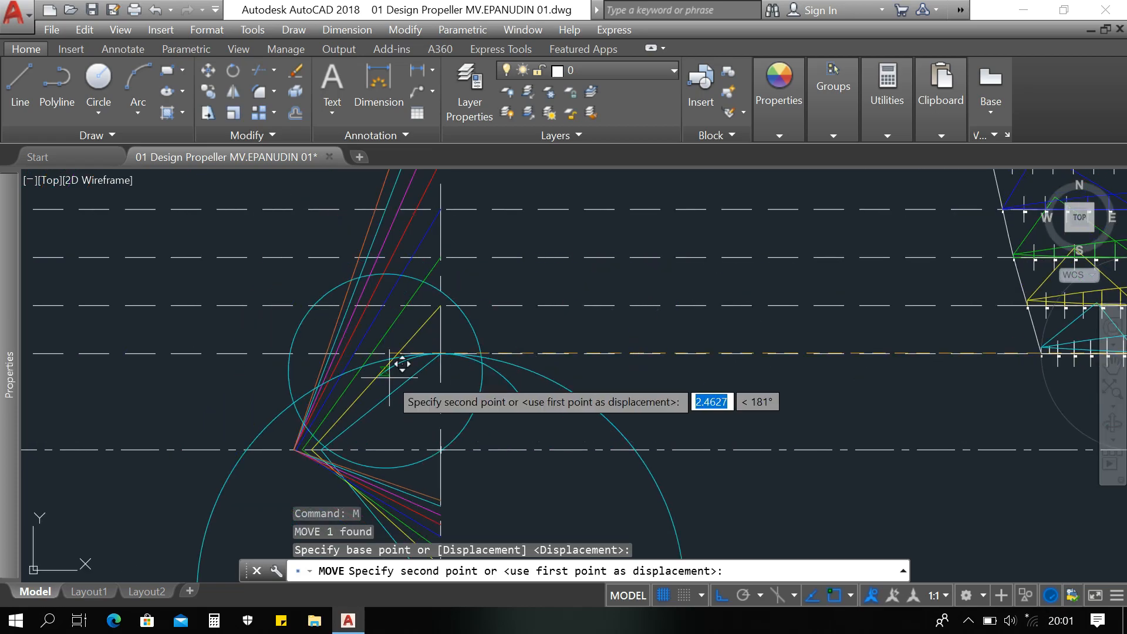
scroll(399, 362, "up", 3)
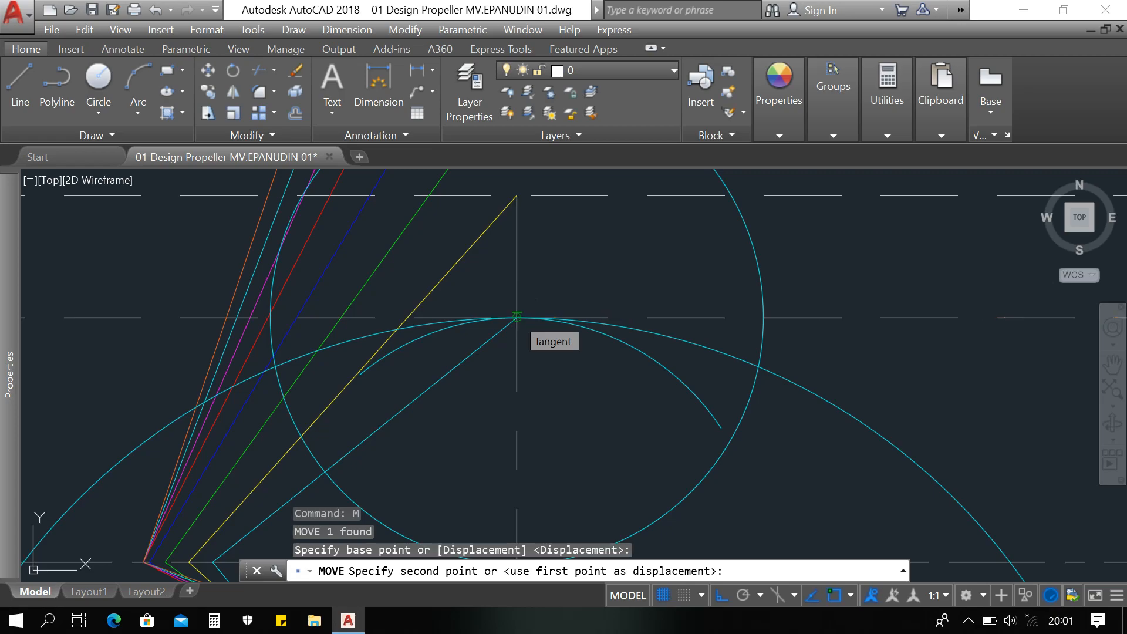
left_click(516, 317)
scroll(595, 322, "down", 3)
middle_click_drag(491, 362, 477, 362)
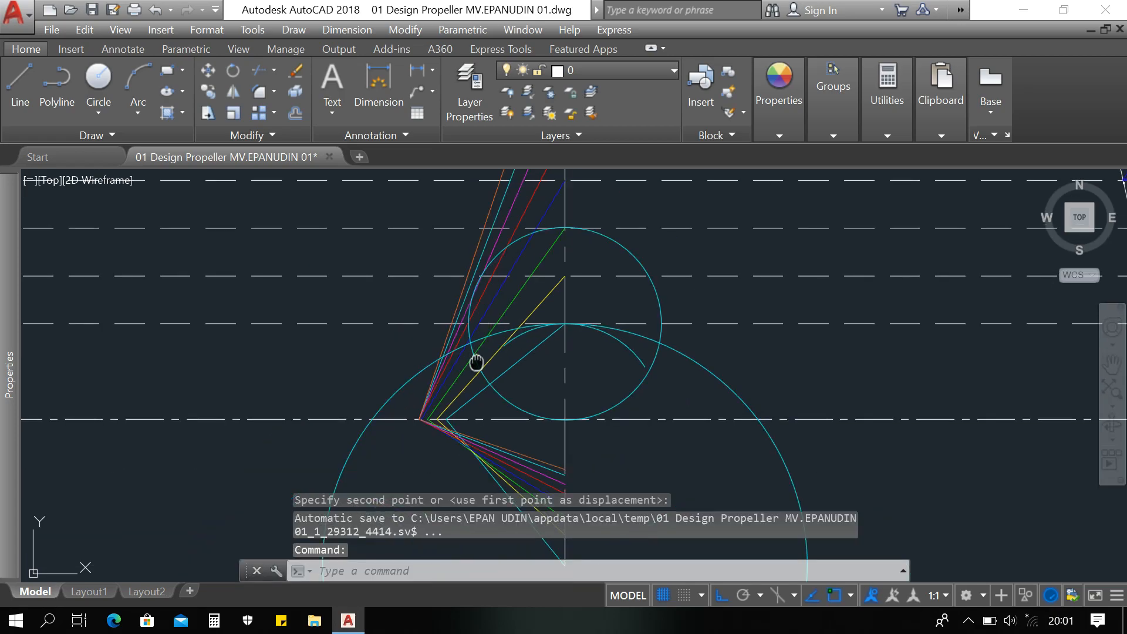
Step: Trim the large circle's short piece between the transferred circle and the blue pitch line on the pitch diagram
scroll(476, 356, "up", 2)
key("Escape")
key("Escape")
key("Escape")
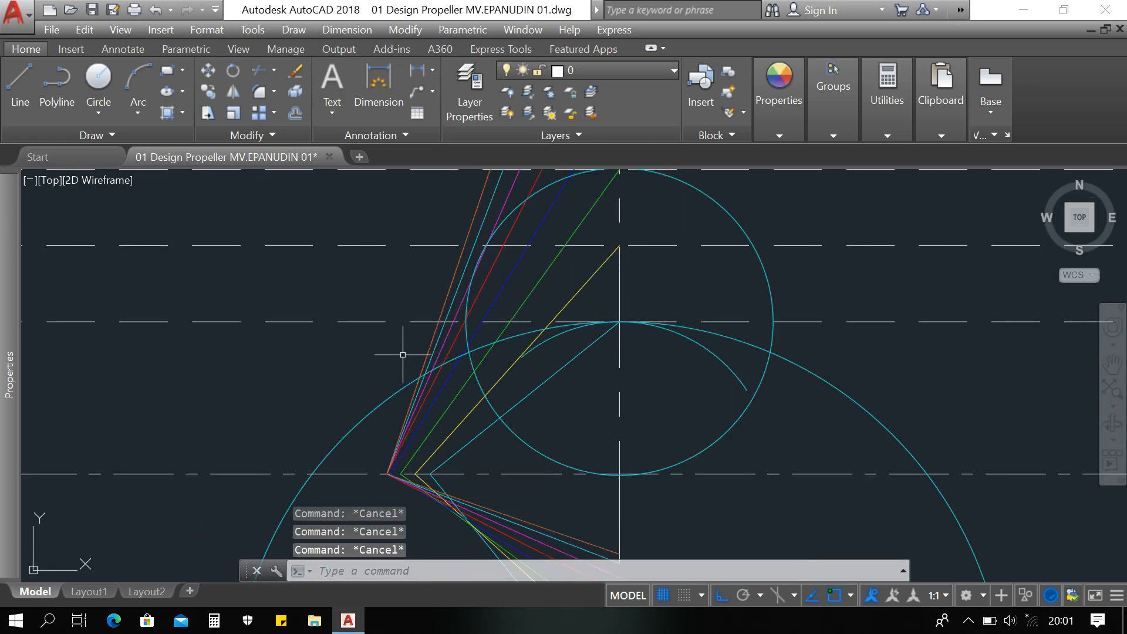
type("tr")
key("Return")
key("Return")
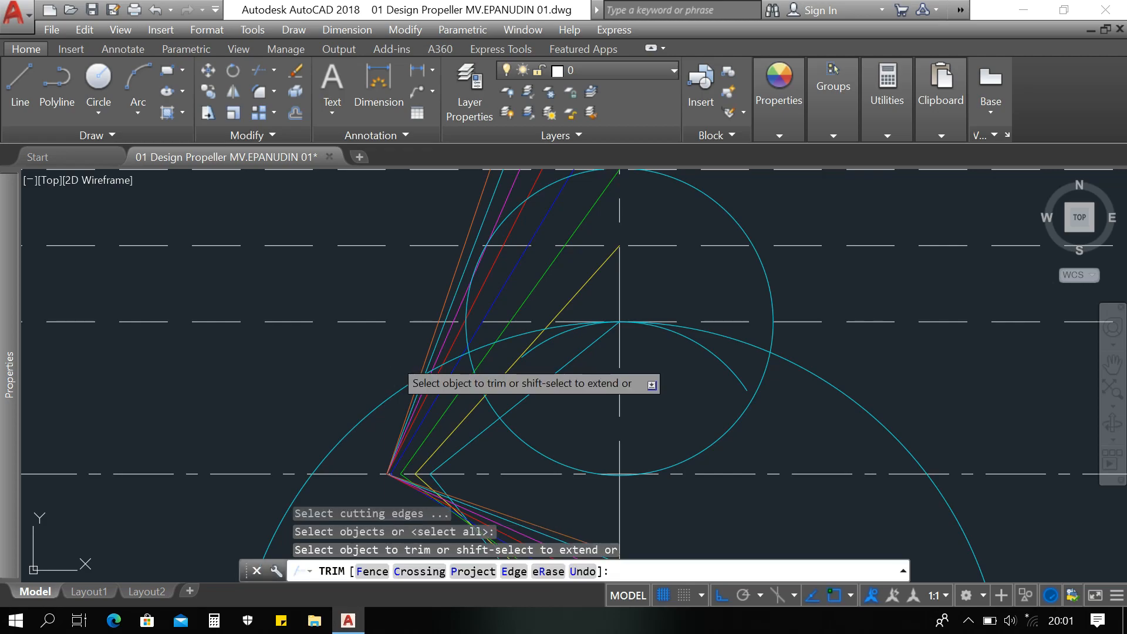
scroll(470, 355, "up", 2)
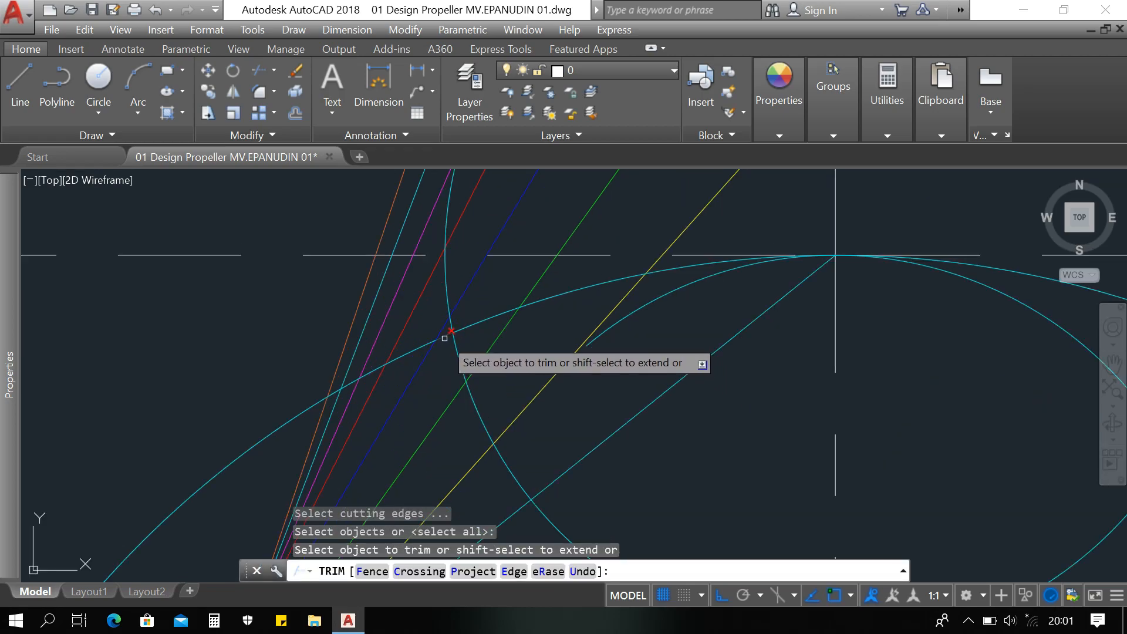
left_click(455, 349)
key("Escape")
key("Escape")
key("Escape")
scroll(623, 382, "down", 8)
middle_click_drag(820, 389, 616, 388)
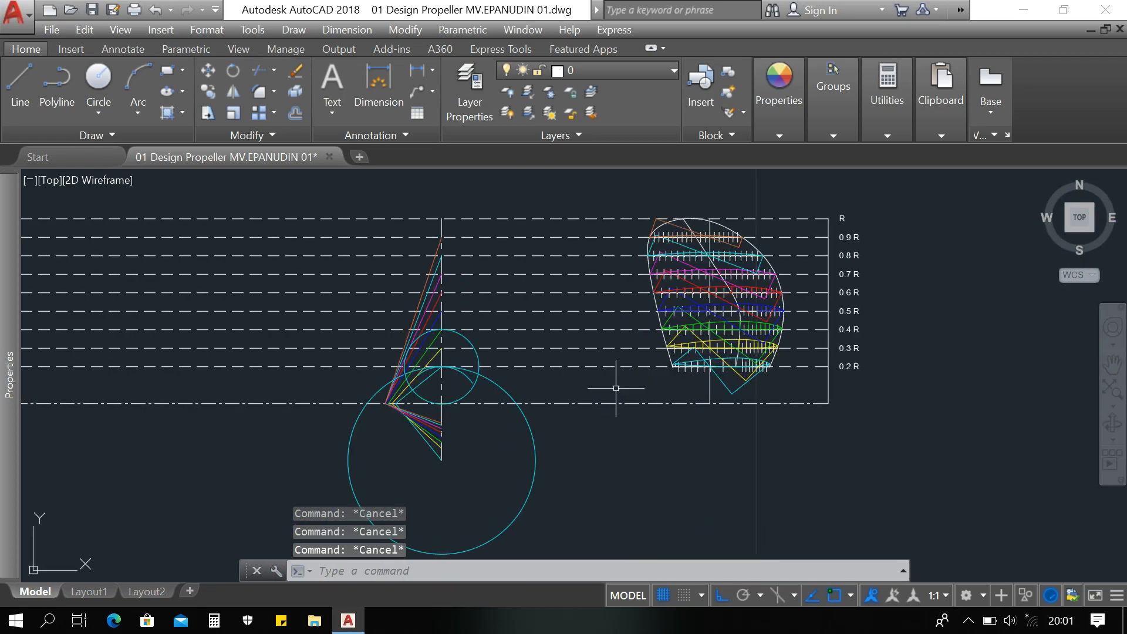
Step: Draw a circle centred where the blade's vertical reference line meets the 0.2 R line, passing through the section's 1 station end
scroll(437, 386, "up", 4)
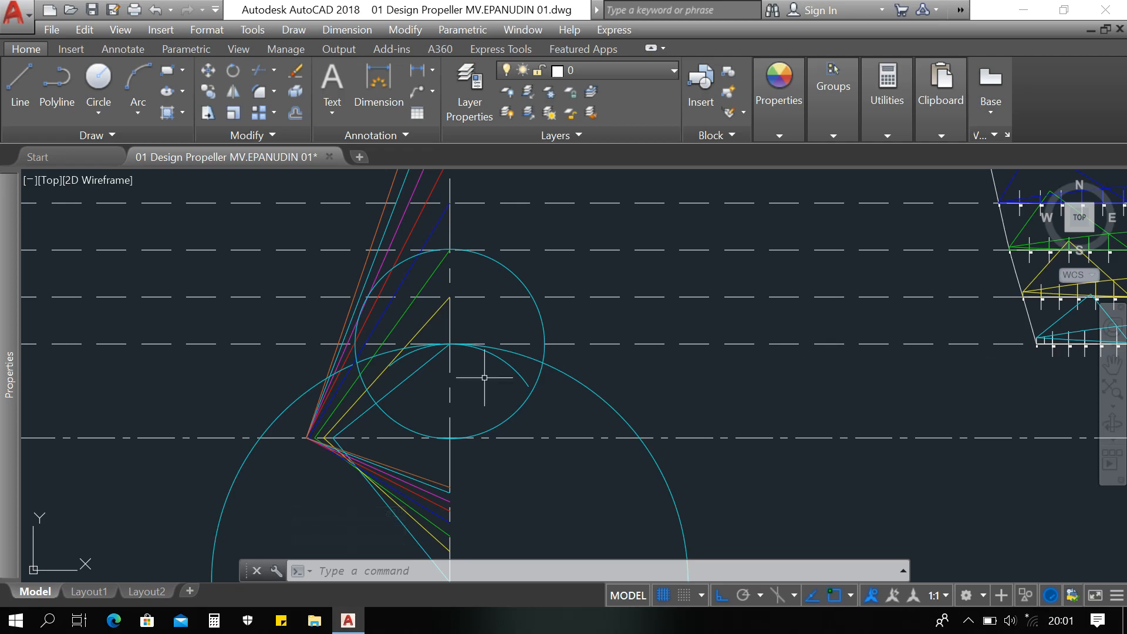
scroll(761, 375, "down", 2)
middle_click_drag(1000, 377, 767, 378)
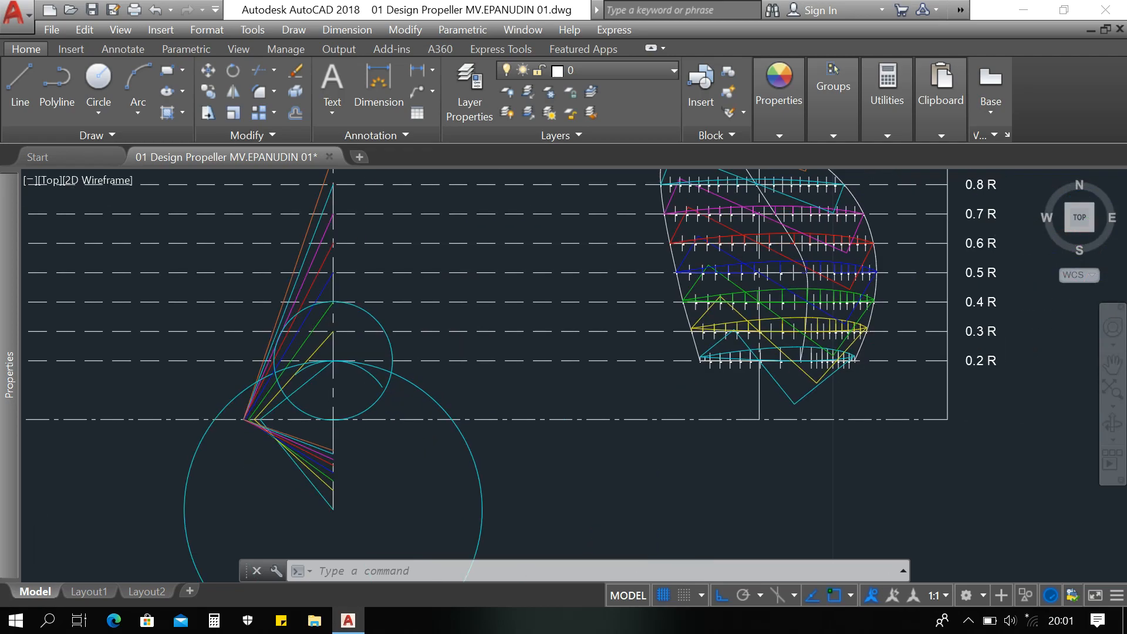
scroll(767, 379, "up", 4)
key("ctrl+1")
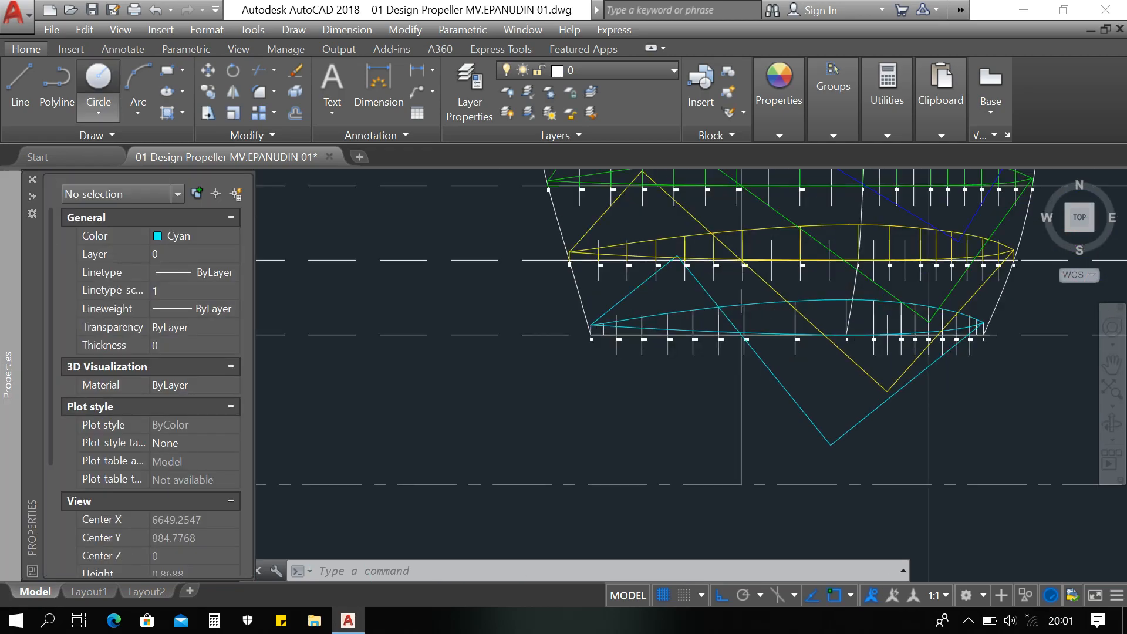
left_click(98, 82)
scroll(780, 360, "up", 2)
middle_click_drag(780, 360, 536, 352)
scroll(536, 353, "up", 2)
left_click(536, 351)
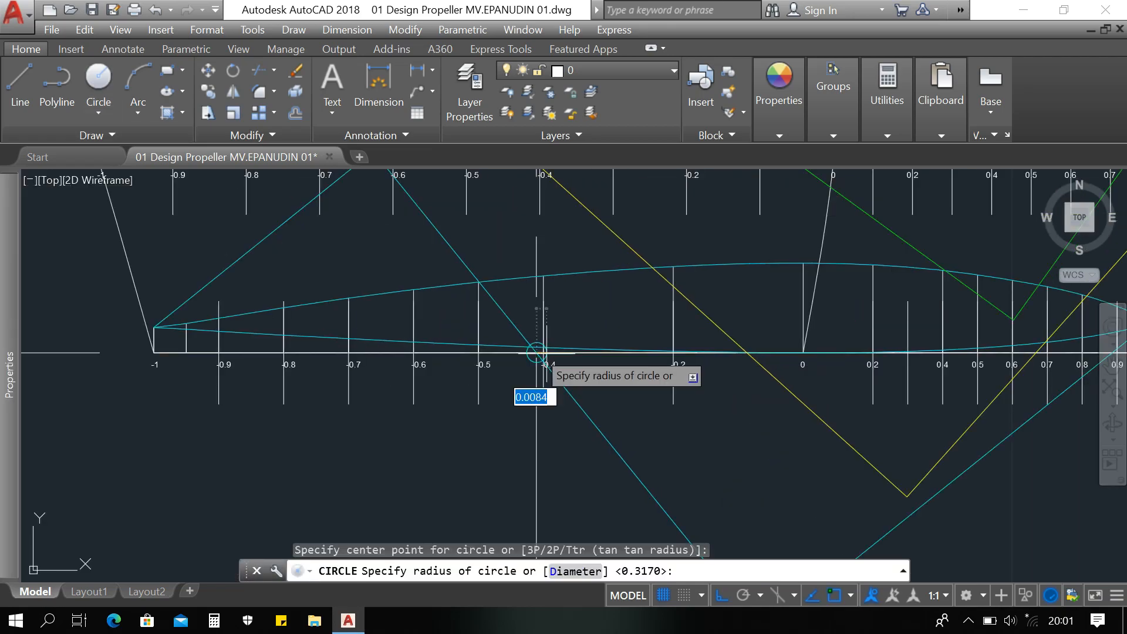
scroll(787, 373, "down", 5)
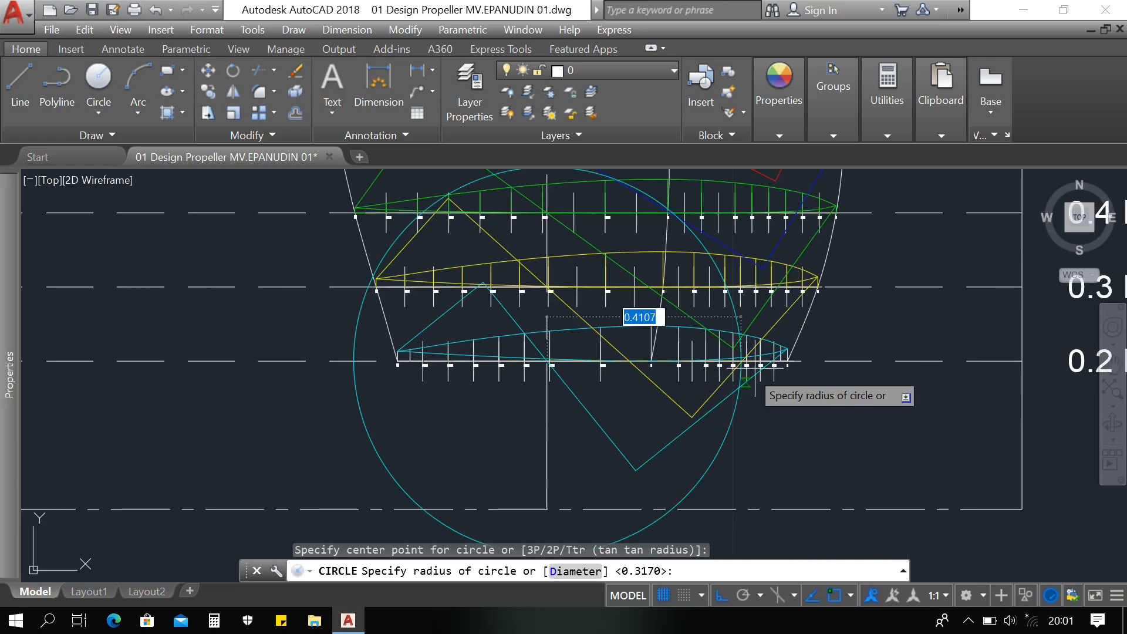
scroll(787, 367, "up", 2)
left_click(805, 377)
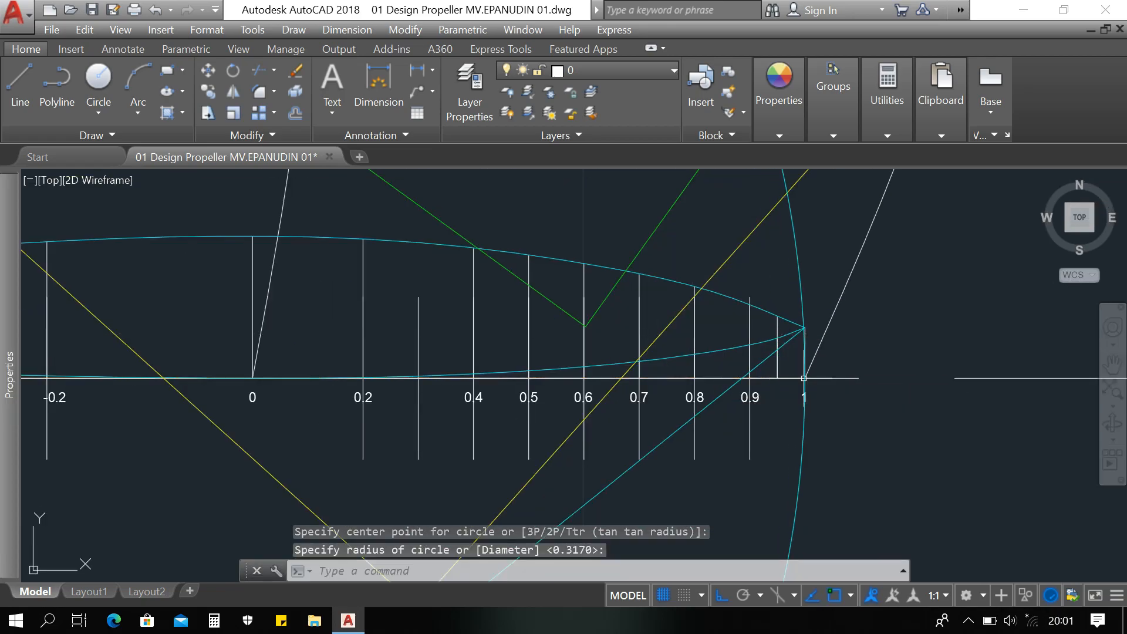
Step: Move the circle through the 1 station end from its centre to the 0.2 R line's intersection with the pitch diagram's vertical line
scroll(825, 383, "down", 3)
left_click(796, 432)
left_click(518, 452)
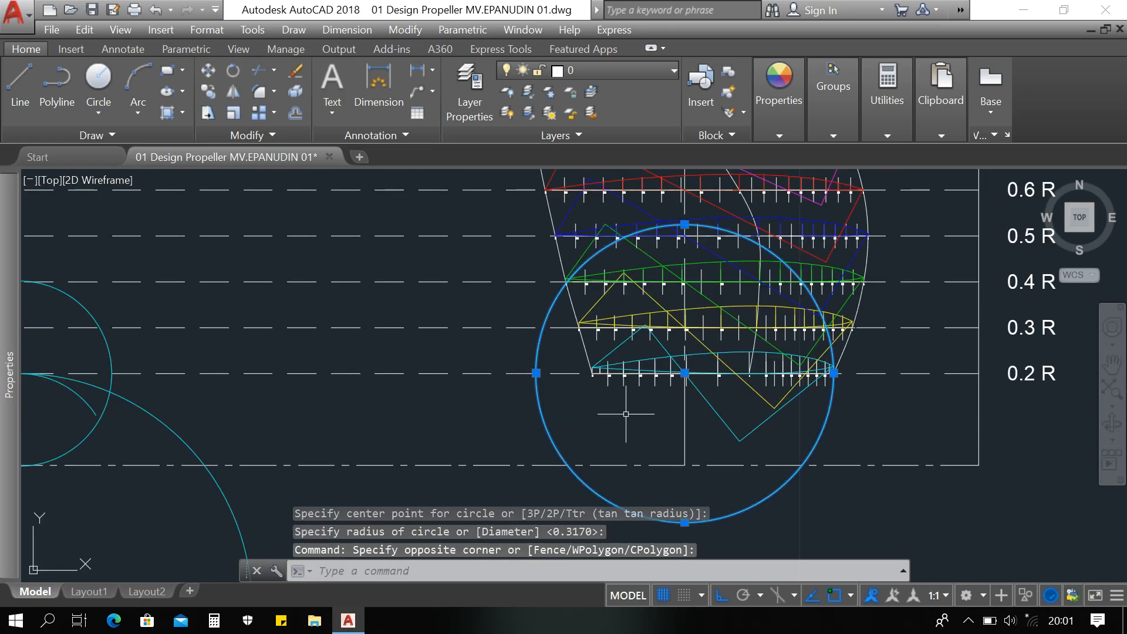
type("M")
key("Return")
scroll(690, 364, "up", 5)
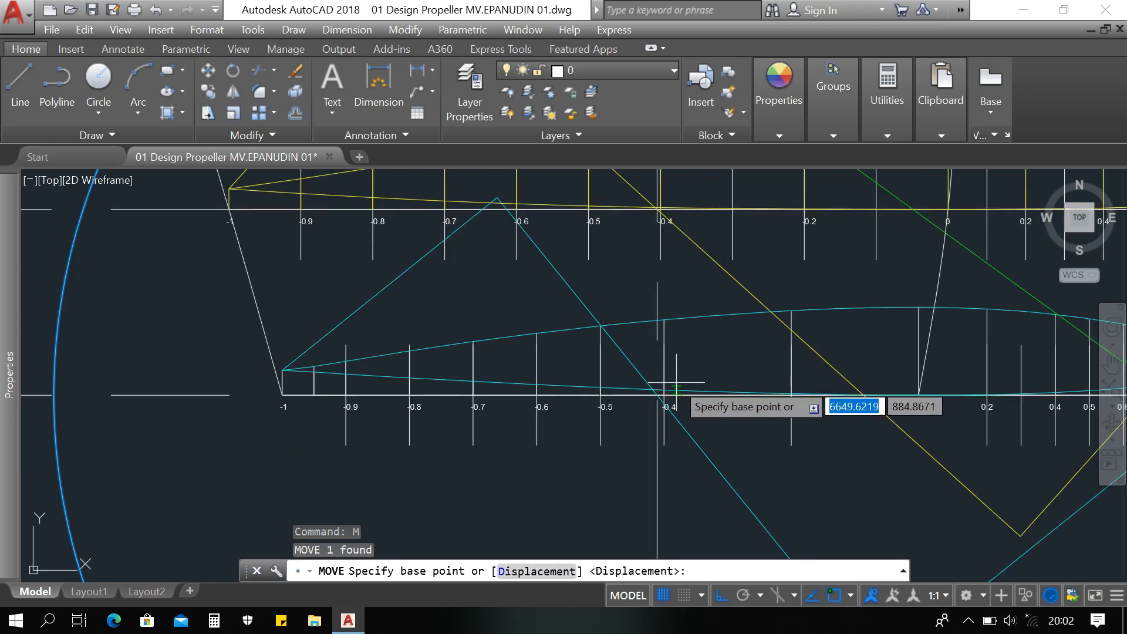
left_click(658, 395)
scroll(732, 378, "down", 7)
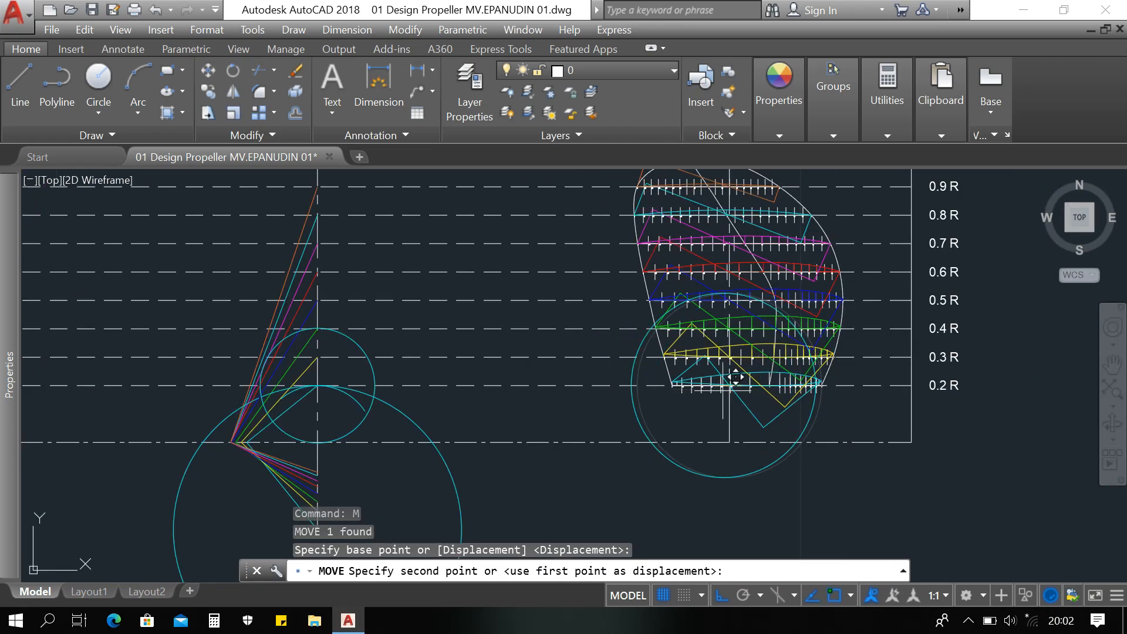
scroll(333, 401, "up", 4)
middle_click_drag(364, 403, 683, 392)
scroll(587, 369, "up", 2)
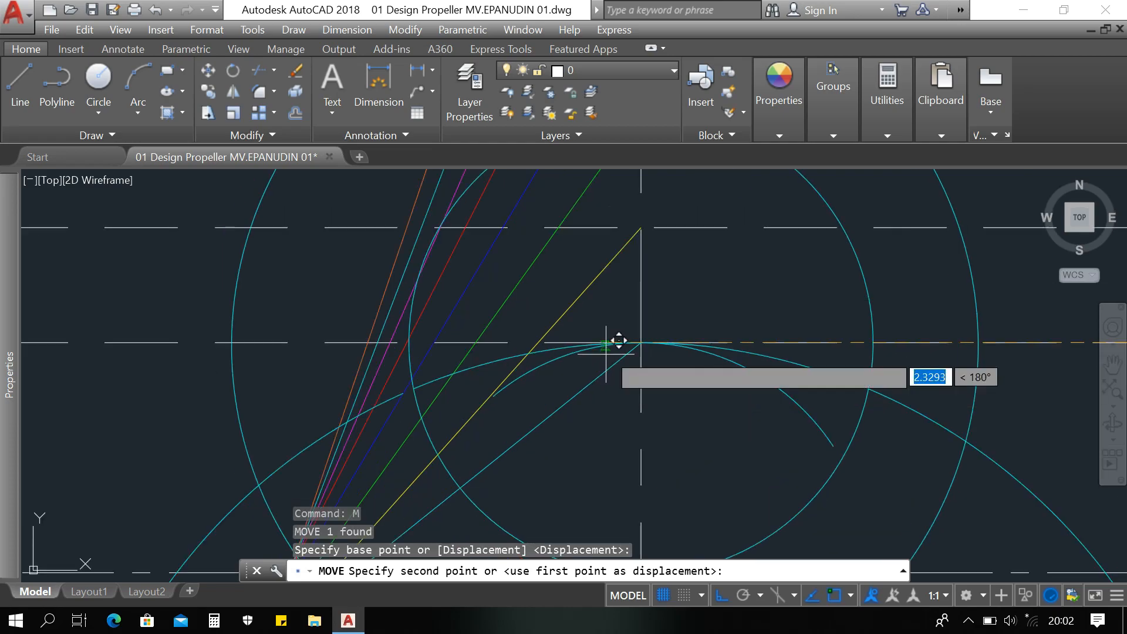
left_click(641, 342)
scroll(687, 370, "down", 4)
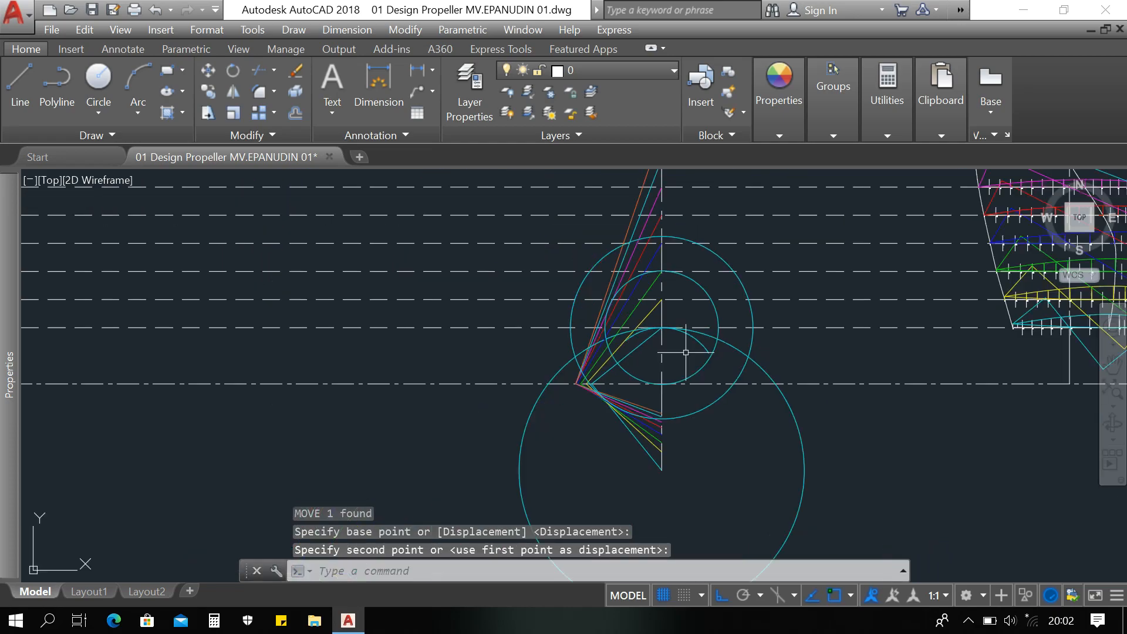
Step: Trim the large circle's piece between the bigger transferred circle and the shaft centreline, on the side of the pitch diagram facing the blade
scroll(649, 361, "up", 2)
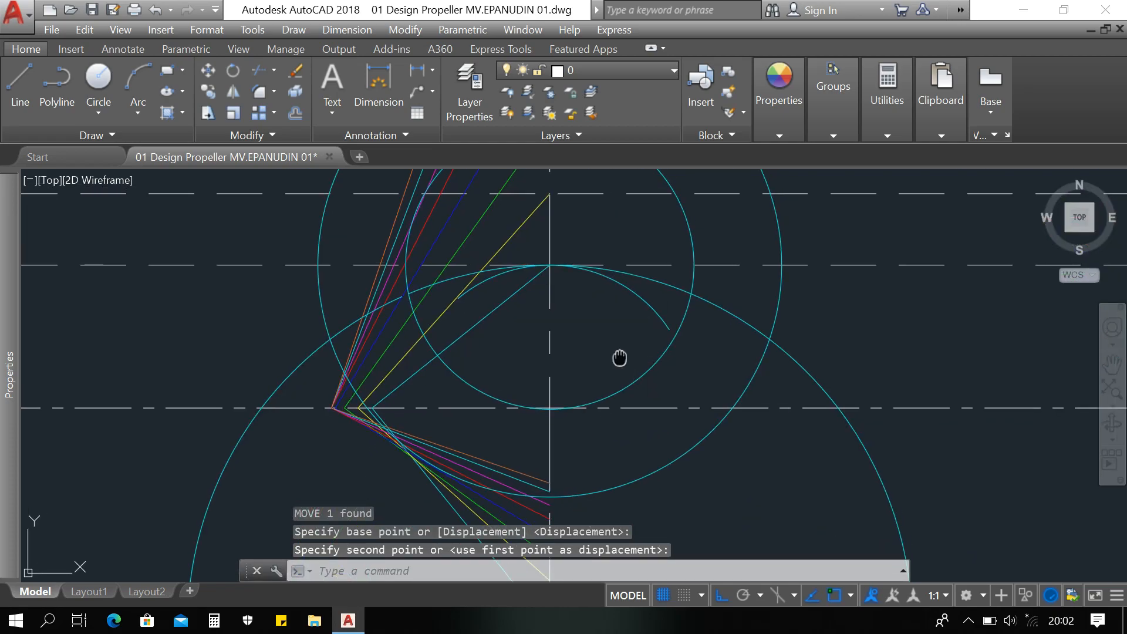
key("Escape")
key("Escape")
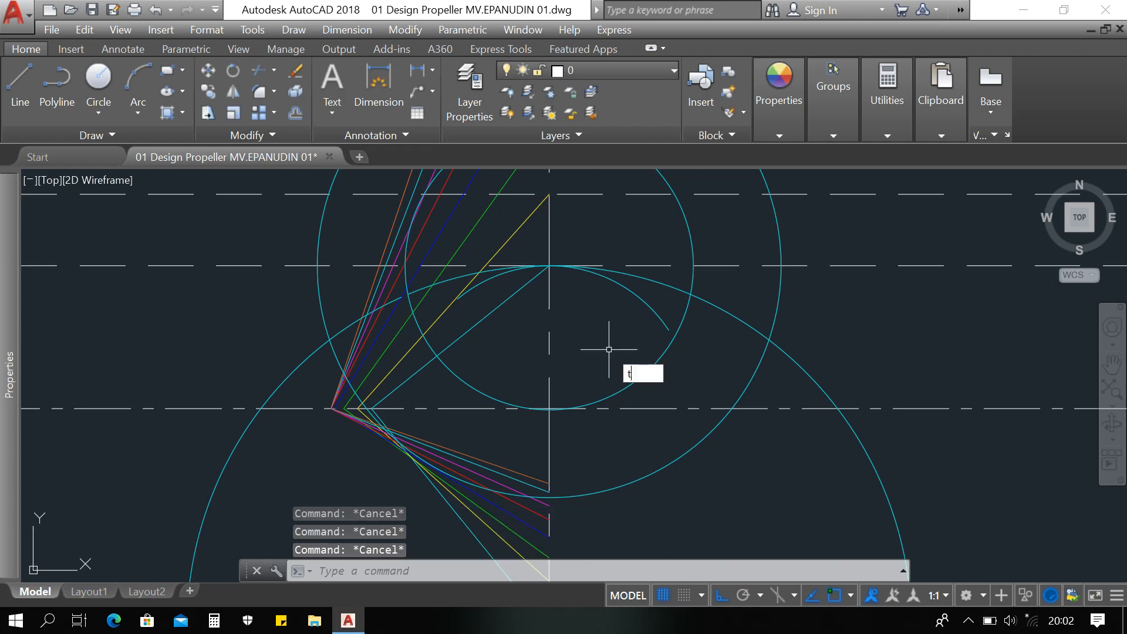
type("tr")
key("Return")
key("Return")
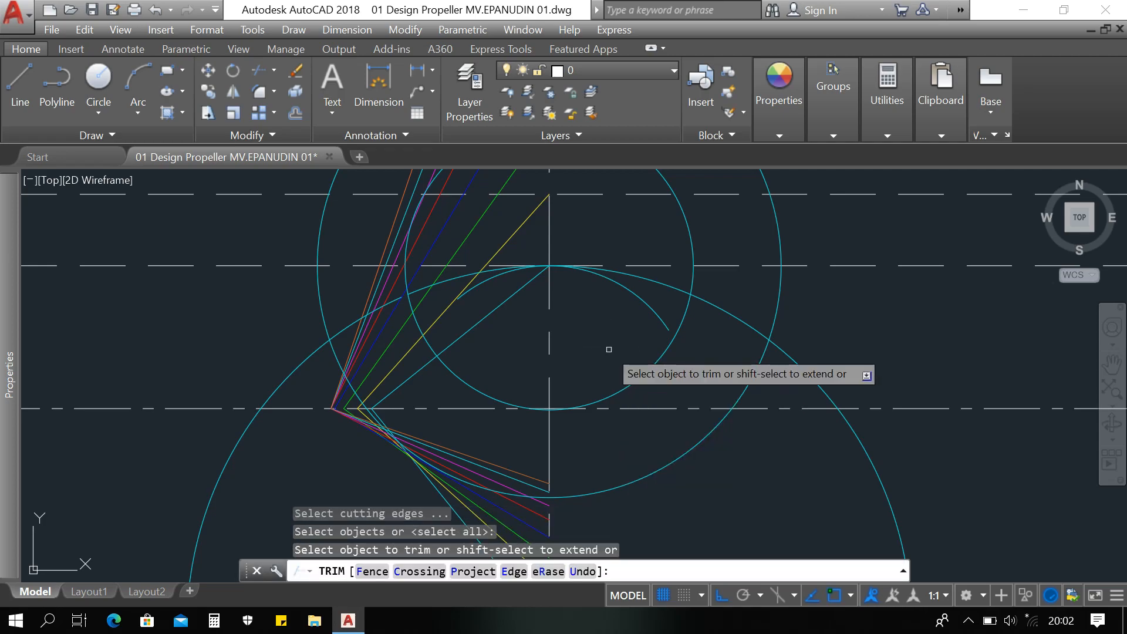
scroll(609, 349, "down", 2)
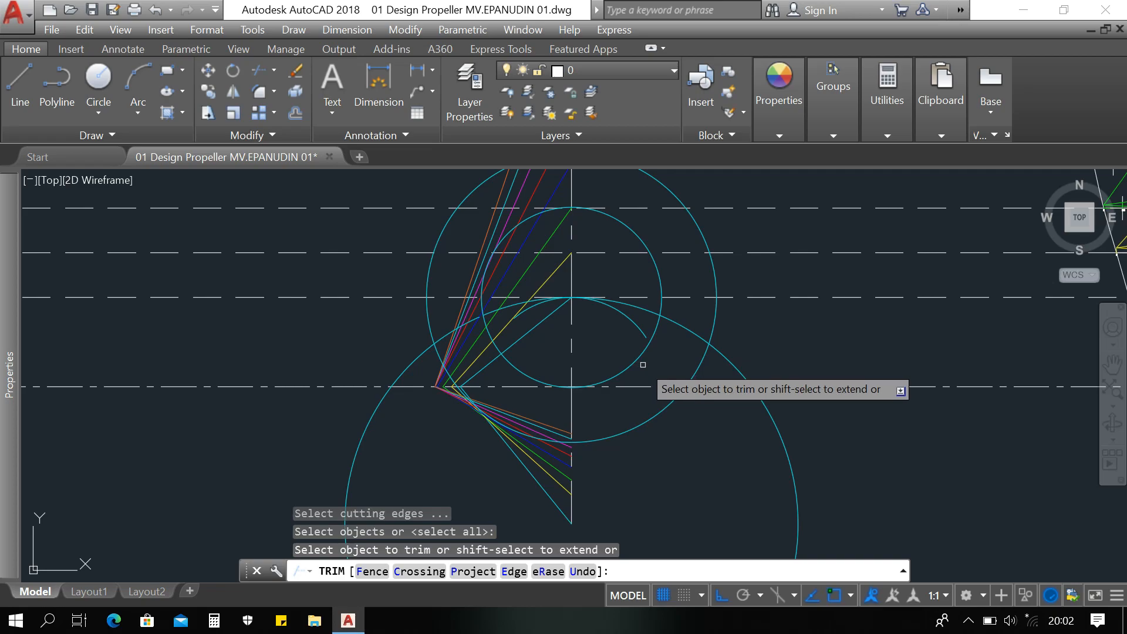
scroll(631, 370, "down", 2)
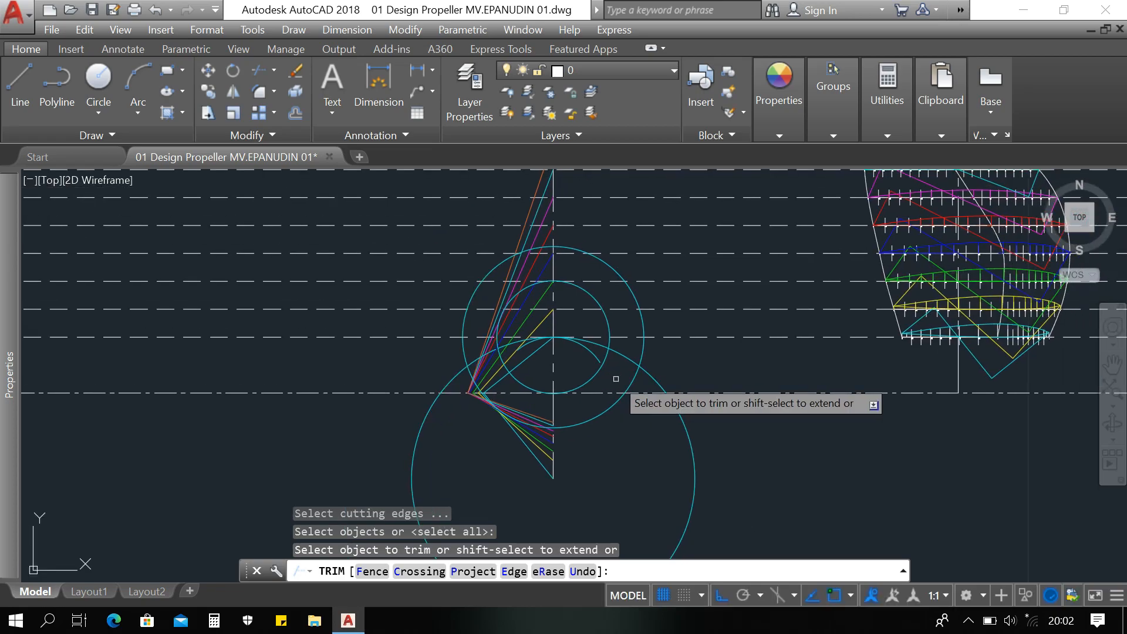
scroll(529, 361, "up", 4)
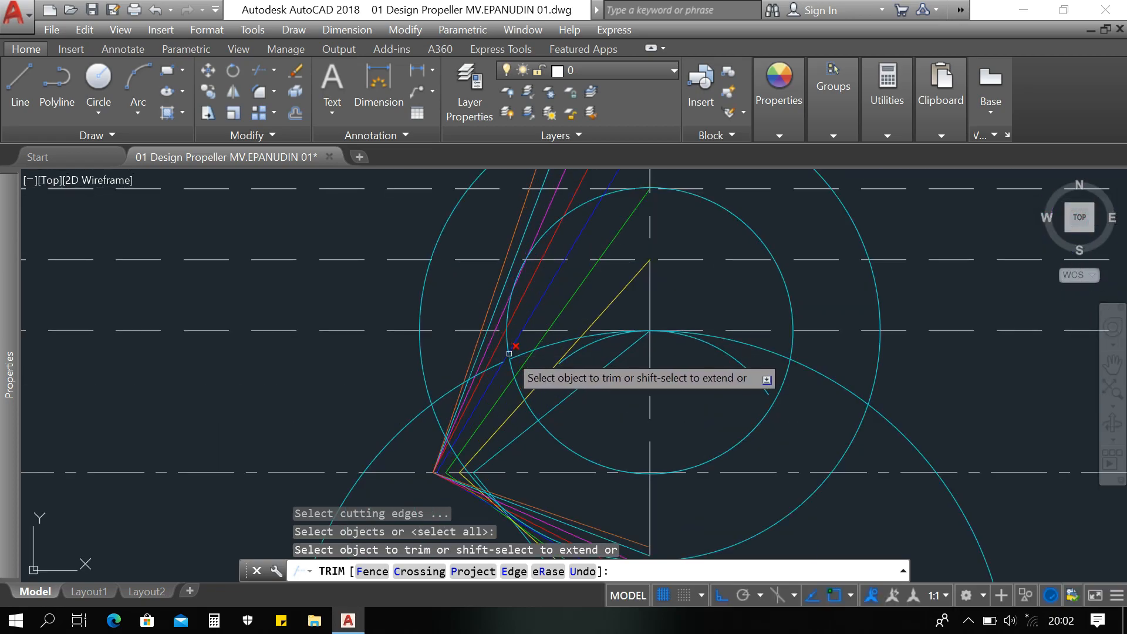
scroll(509, 353, "down", 2)
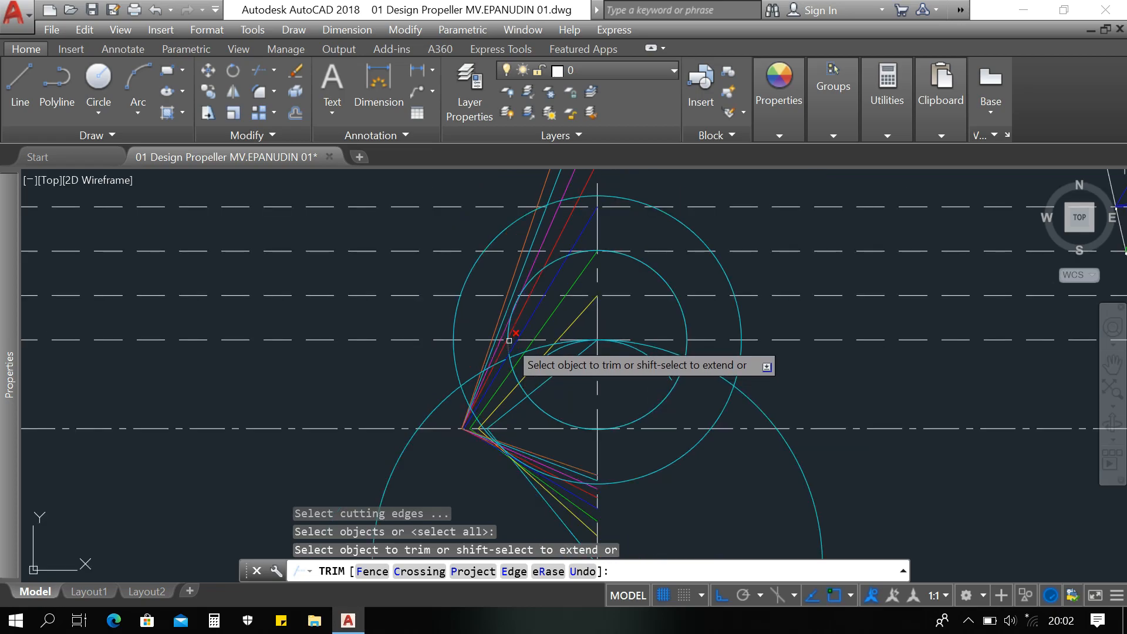
mouse_move(687, 398)
middle_mouse_down()
mouse_move(627, 372)
mouse_move(589, 387)
middle_mouse_up()
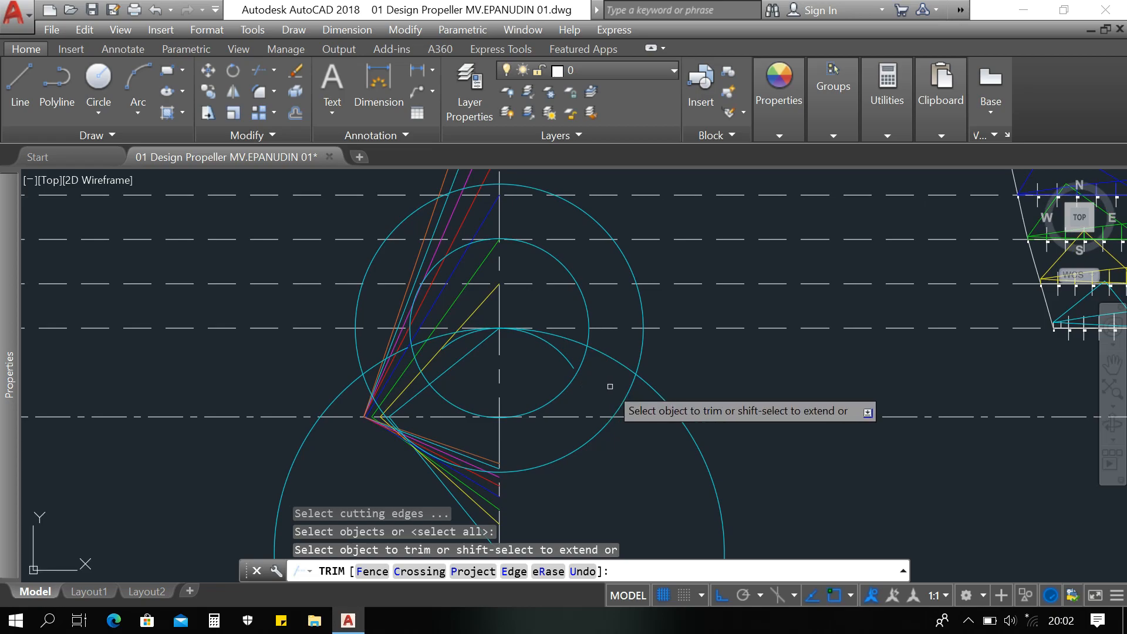
left_click(649, 382)
key("Escape")
key("Escape")
key("Escape")
key("Escape")
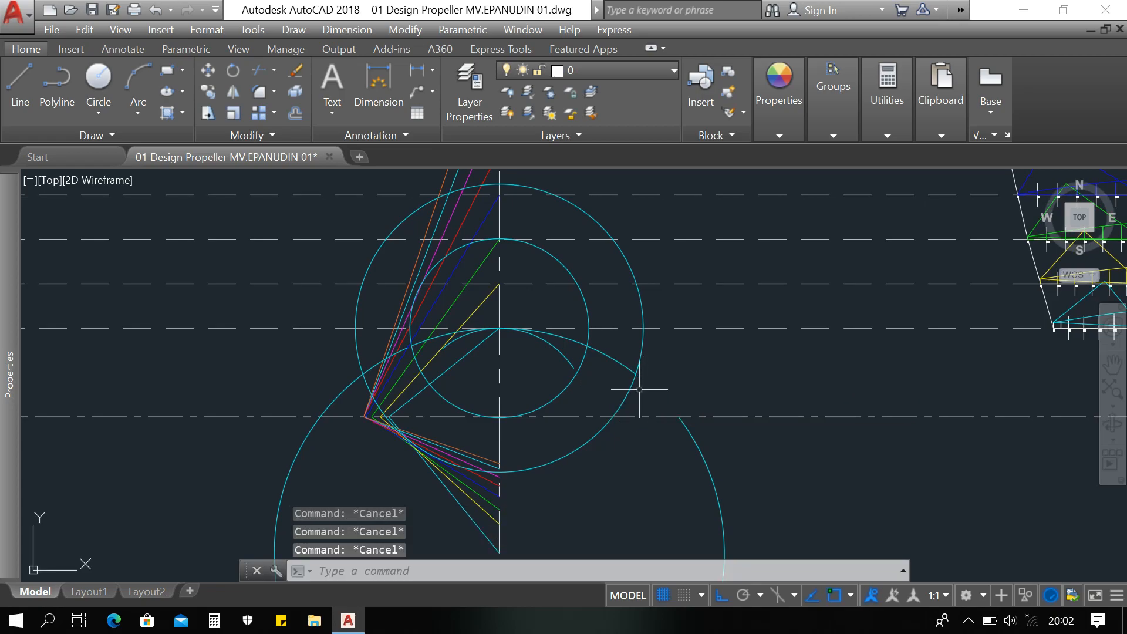
Step: Erase the large circle's leftover lower arc and both transferred circles centred on the pitch diagram's 0.2 R line
middle_click_drag(651, 446, 656, 407)
left_click(724, 462)
key("Delete")
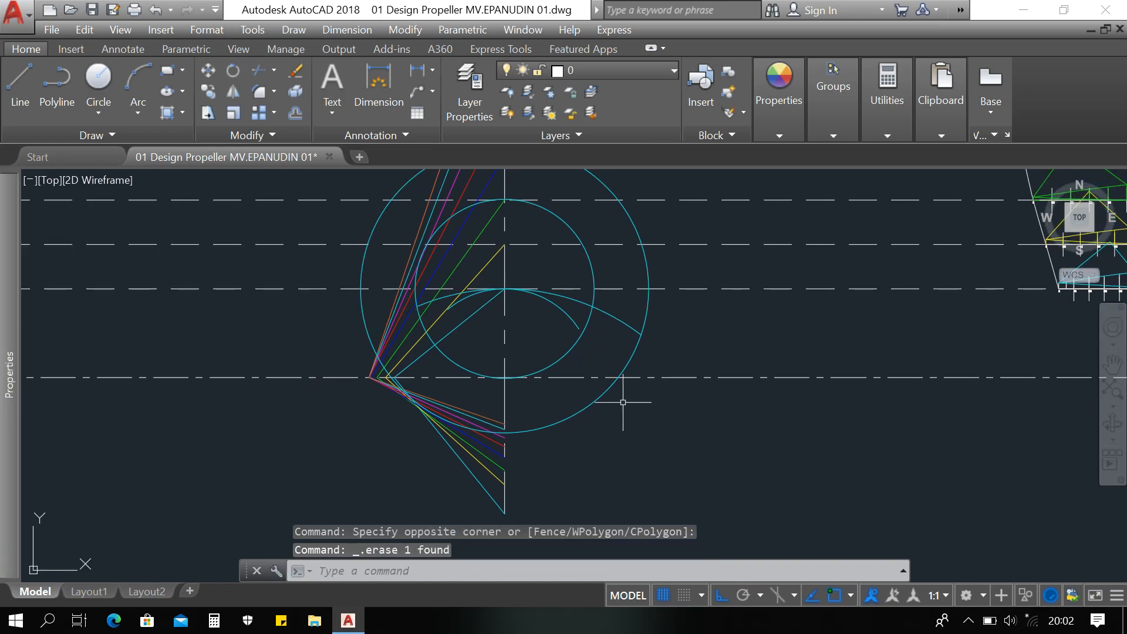
left_click(644, 363)
left_click(587, 367)
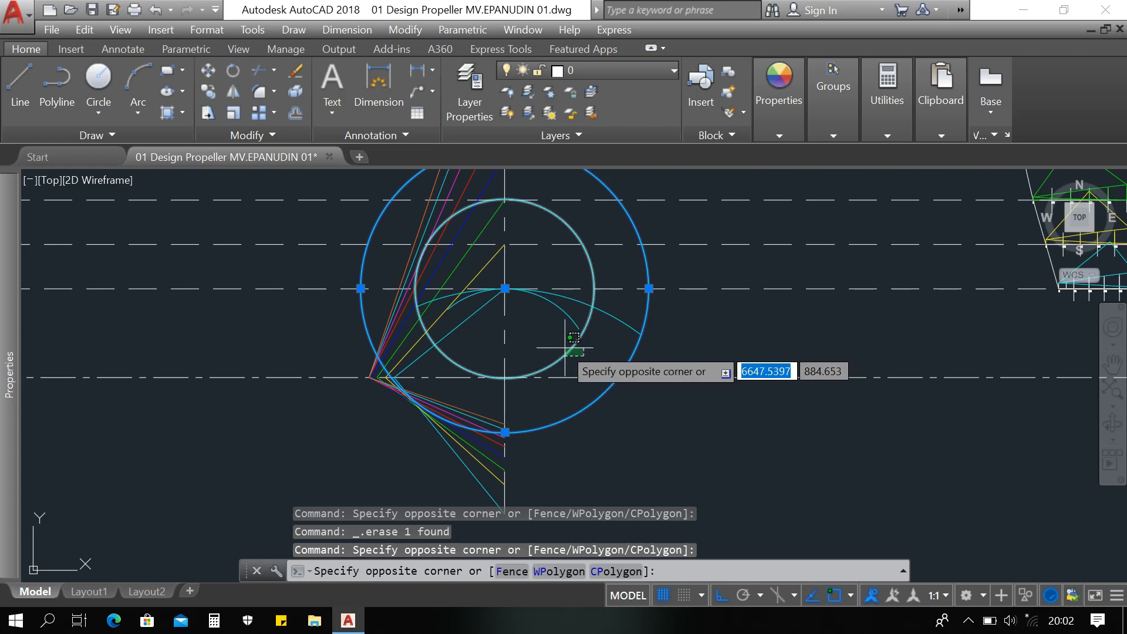
left_click(561, 351)
key("Delete")
mouse_move(548, 346)
middle_mouse_down()
mouse_move(608, 384)
mouse_move(591, 387)
middle_mouse_up()
scroll(606, 377, "down", 2)
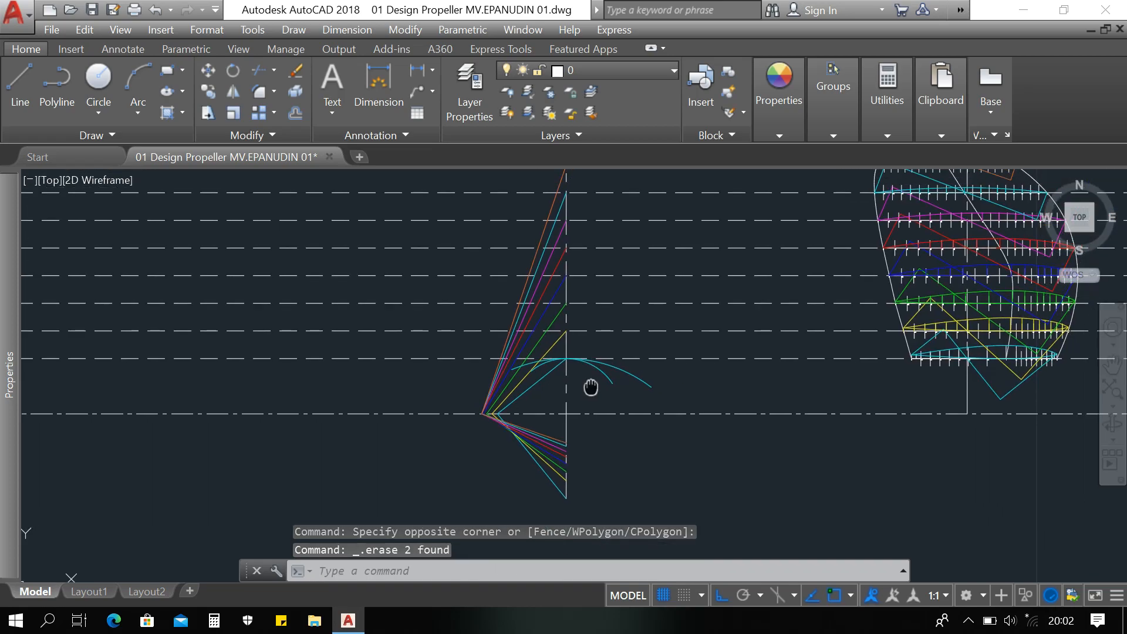
middle_click_drag(600, 342, 572, 365)
scroll(571, 365, "down", 2)
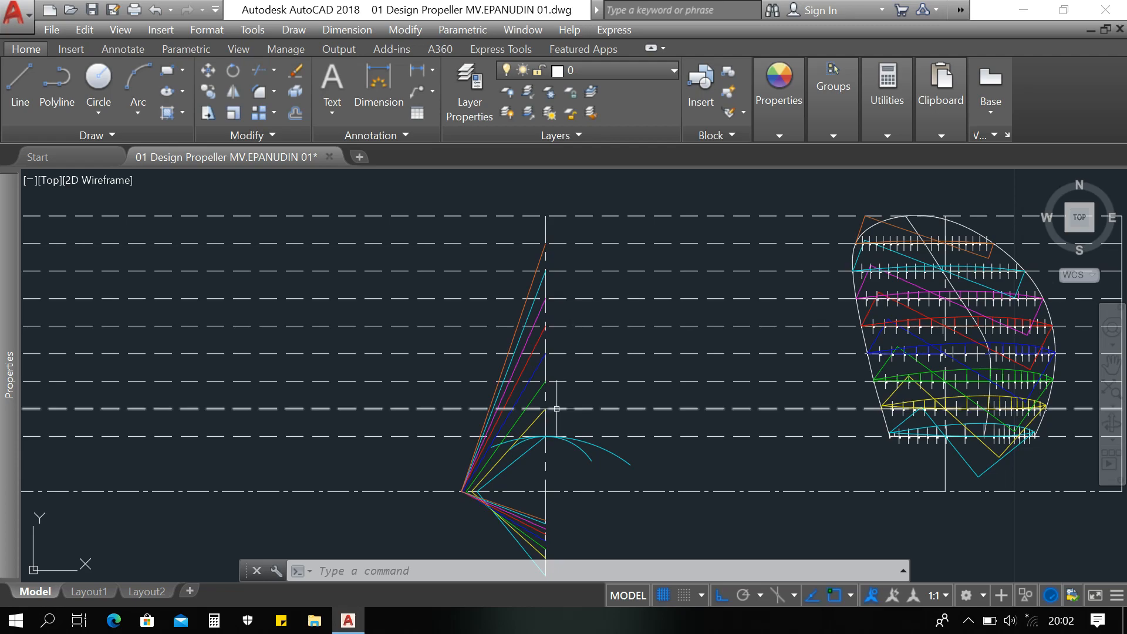
scroll(571, 366, "up", 2)
middle_click_drag(536, 358, 516, 371)
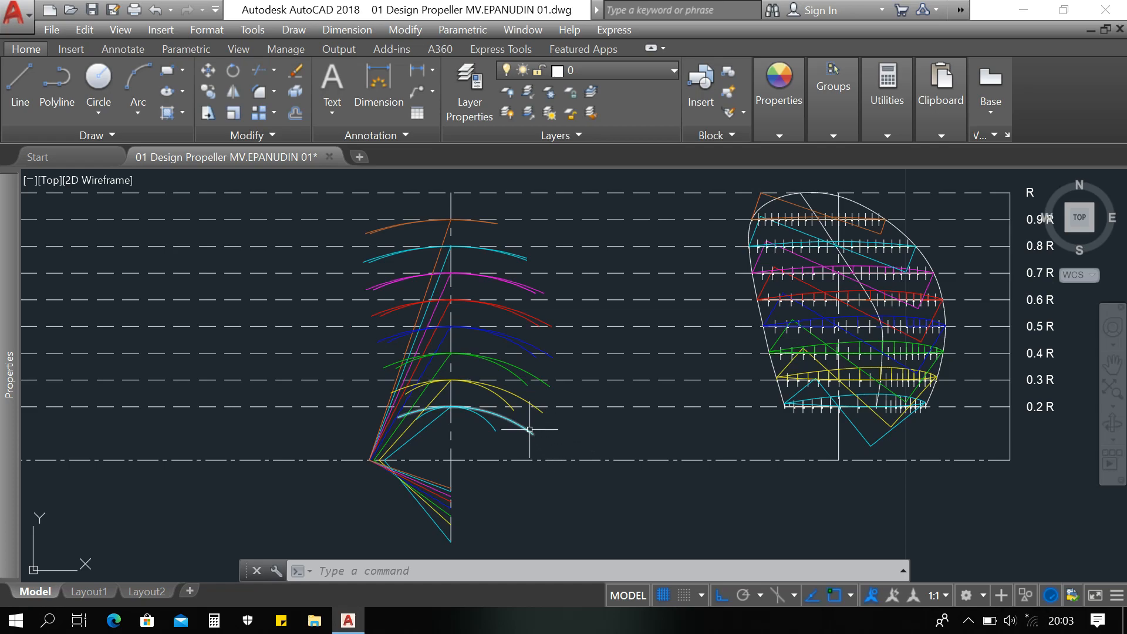
mouse_move(490, 382)
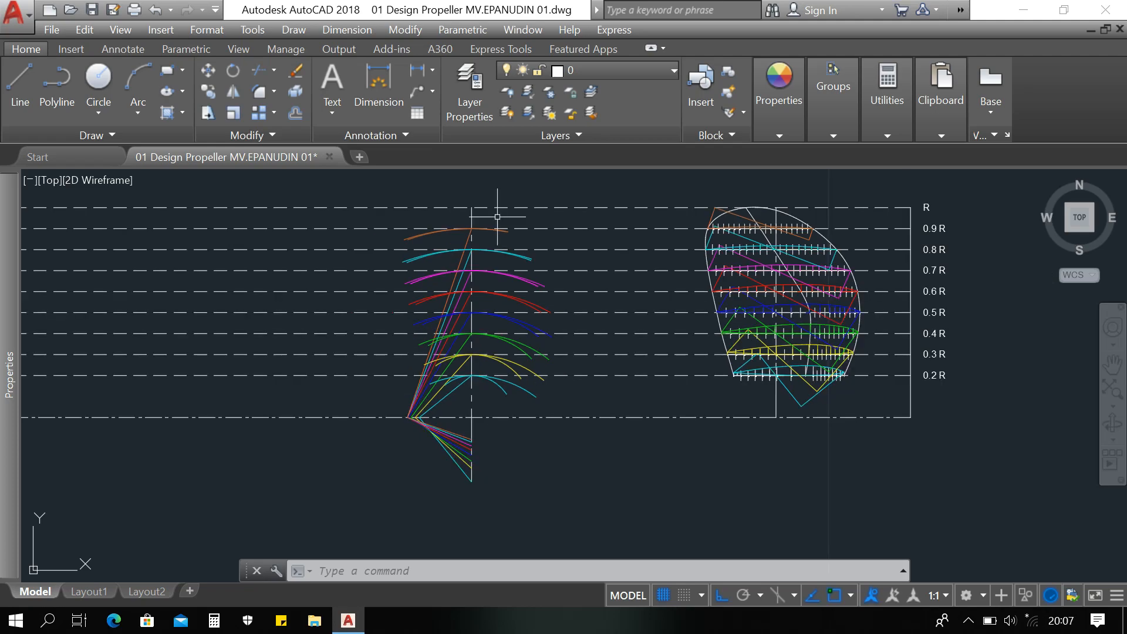
Step: Draw a line along the R line from the blade's vertical reference line to the upper end of the slanted line through the 0 stations
scroll(504, 213, "up", 3)
mouse_move(503, 214)
middle_mouse_down()
mouse_move(455, 254)
mouse_move(389, 279)
middle_mouse_up()
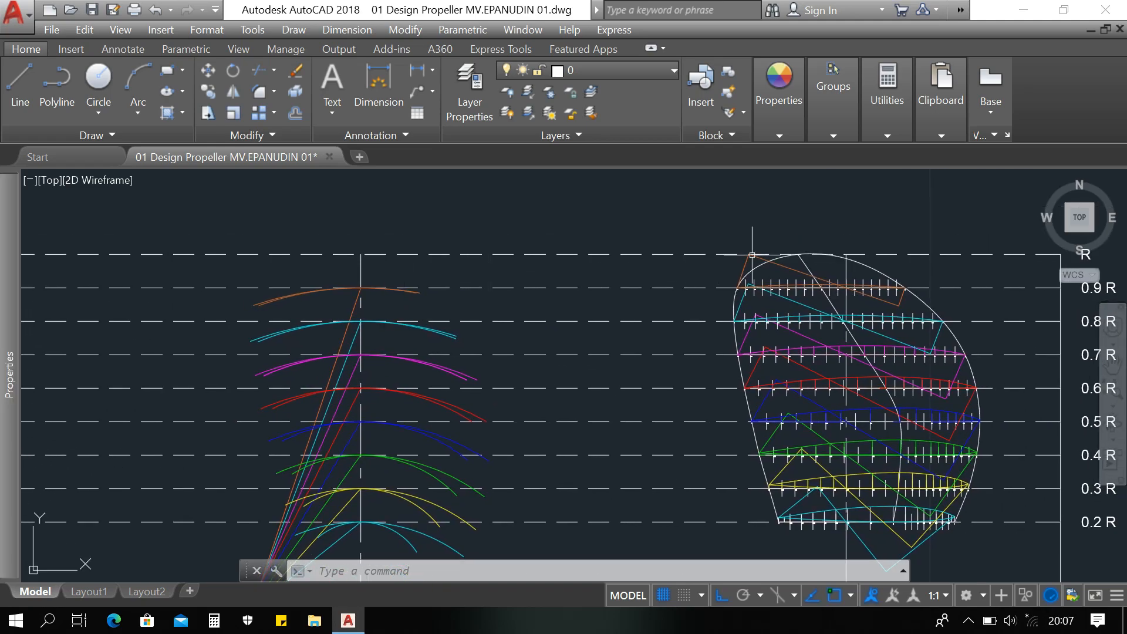
scroll(790, 247, "up", 2)
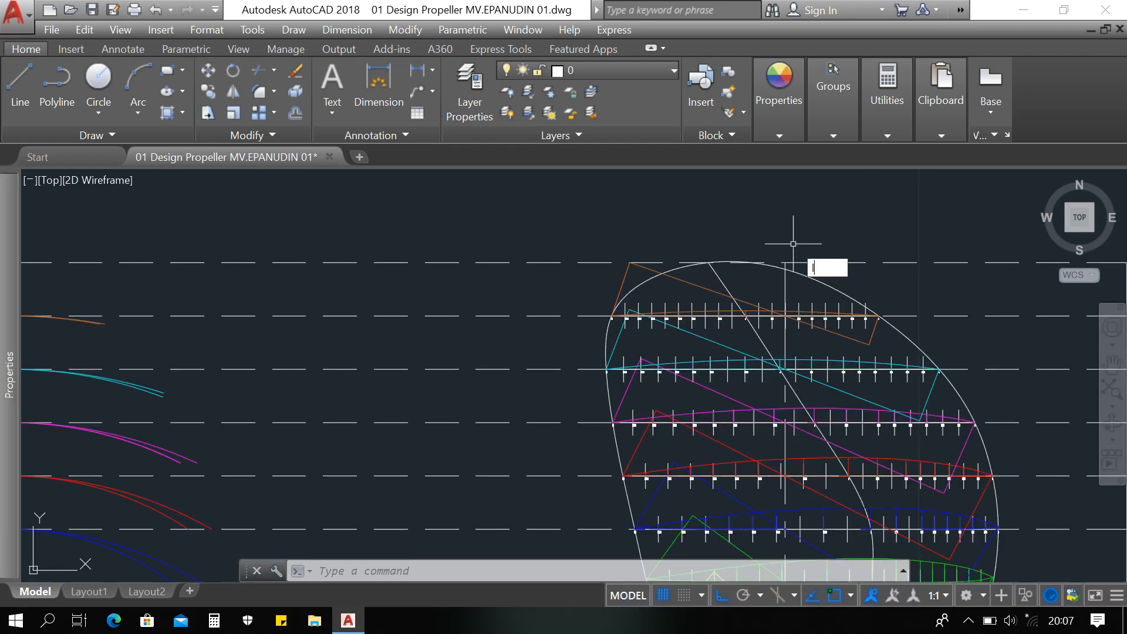
key("Return")
scroll(792, 246, "up", 1)
left_click(779, 272)
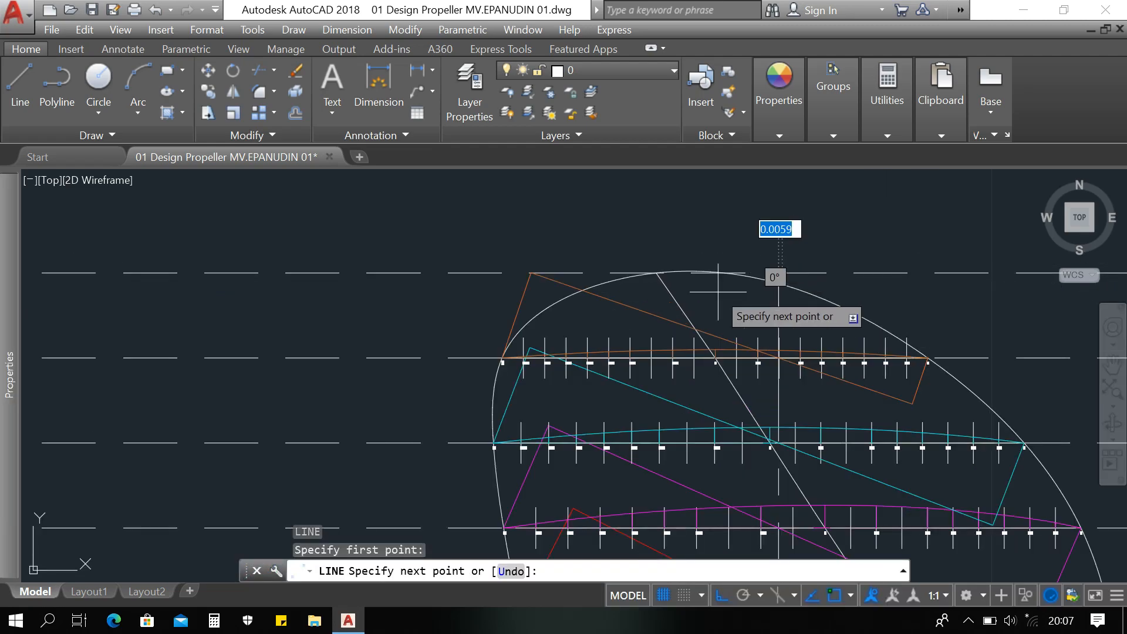
scroll(669, 277, "up", 2)
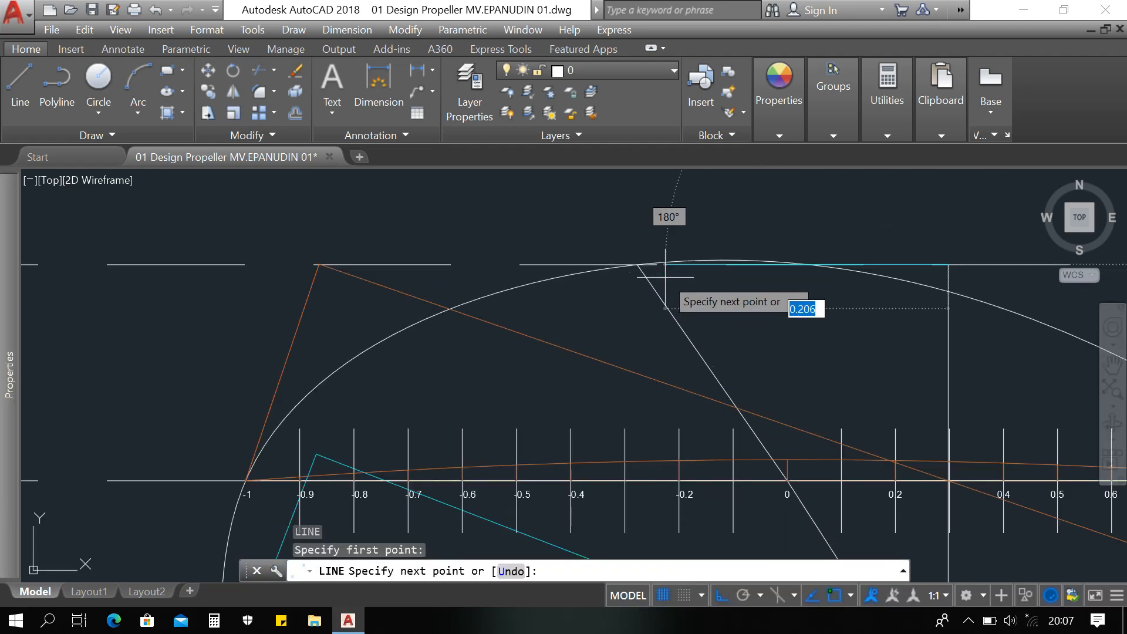
left_click(638, 265)
key("Return")
Step: Move the new R line segment from its end on the blade's vertical reference line to the top of the pitch diagram's vertical line
left_click(666, 294)
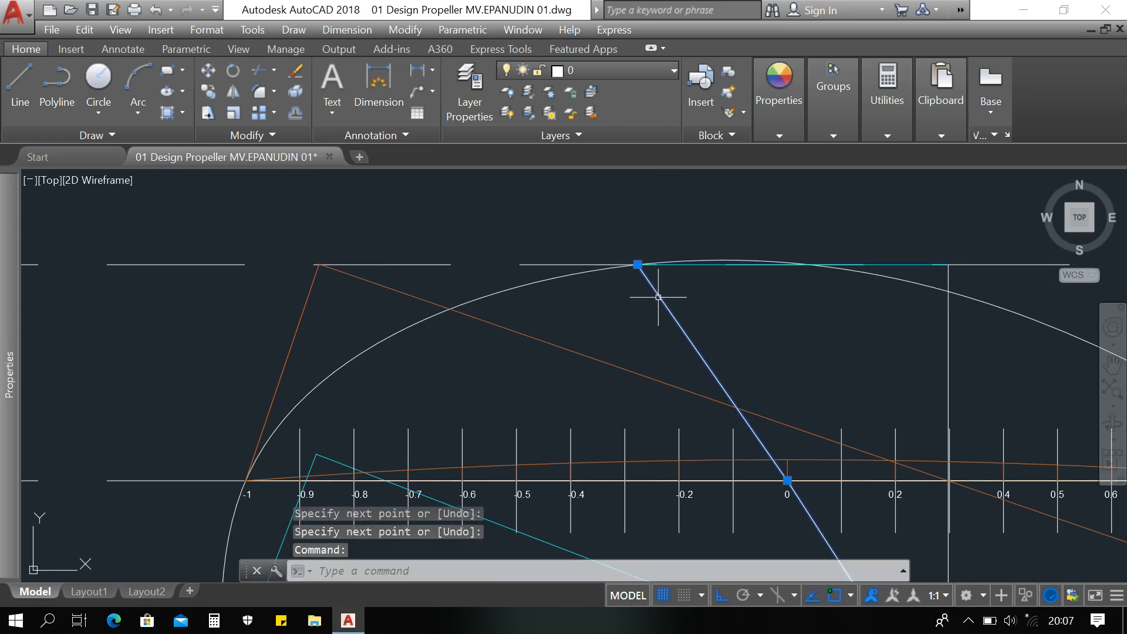
scroll(665, 294, "down", 1)
scroll(662, 293, "down", 1)
scroll(708, 291, "up", 1)
key("Escape")
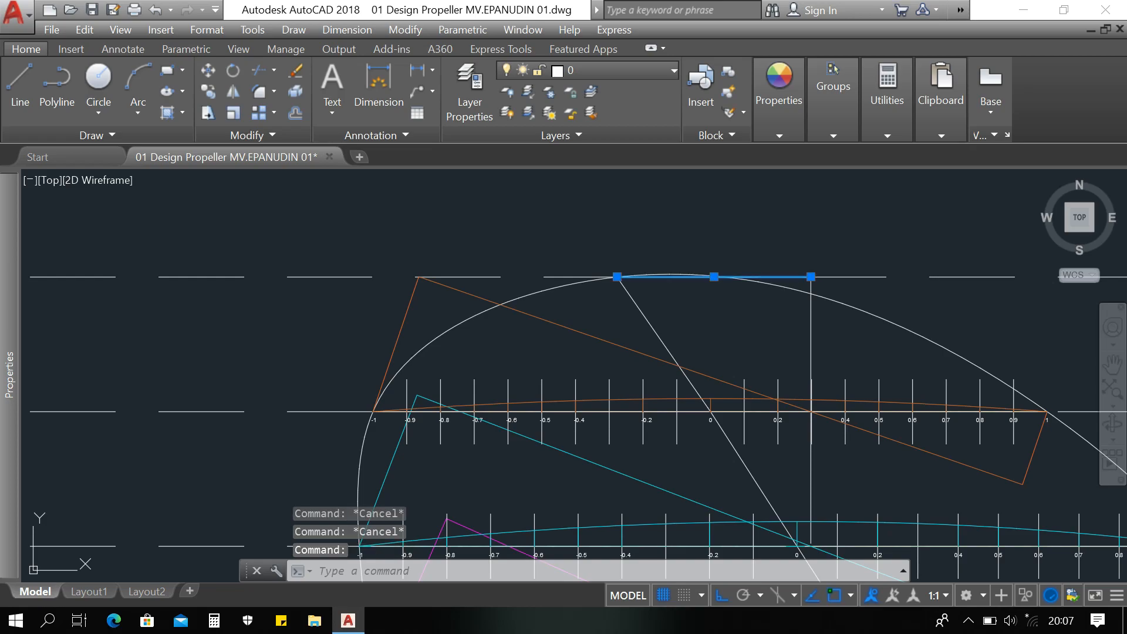
type("m")
key("Return")
left_click(811, 276)
scroll(869, 283, "down", 2)
middle_click_drag(261, 286, 704, 306)
scroll(543, 305, "up", 3)
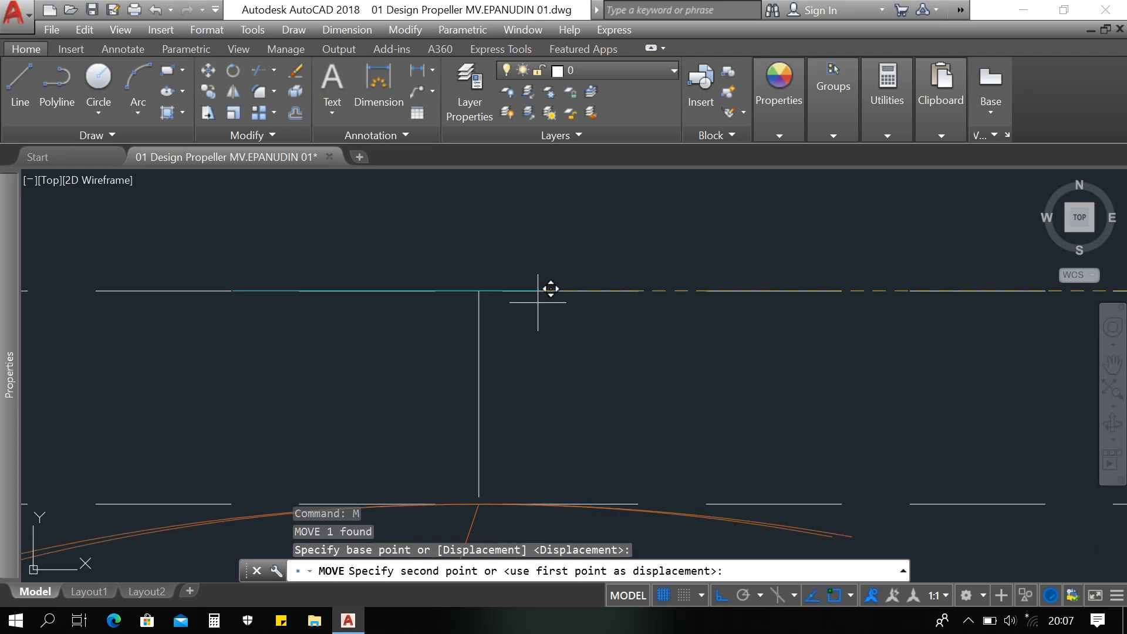
left_click(486, 293)
Step: Start a spline through the outer arcs' ends at 0.2 R, 0.3 R, 0.4 R and 0.5 R on the side facing the blade
scroll(592, 264, "down", 5)
middle_click_drag(605, 328, 557, 314)
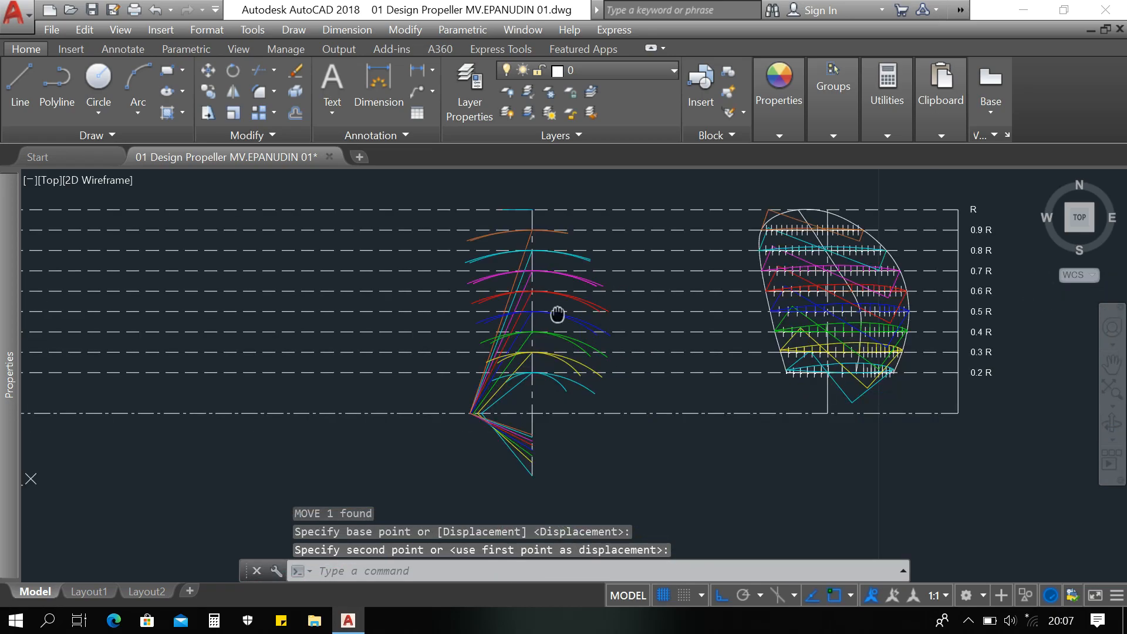
scroll(567, 342, "up", 2)
key("Escape")
key("Escape")
key("Escape")
type("spl")
key("Return")
middle_click_drag(592, 369, 567, 400)
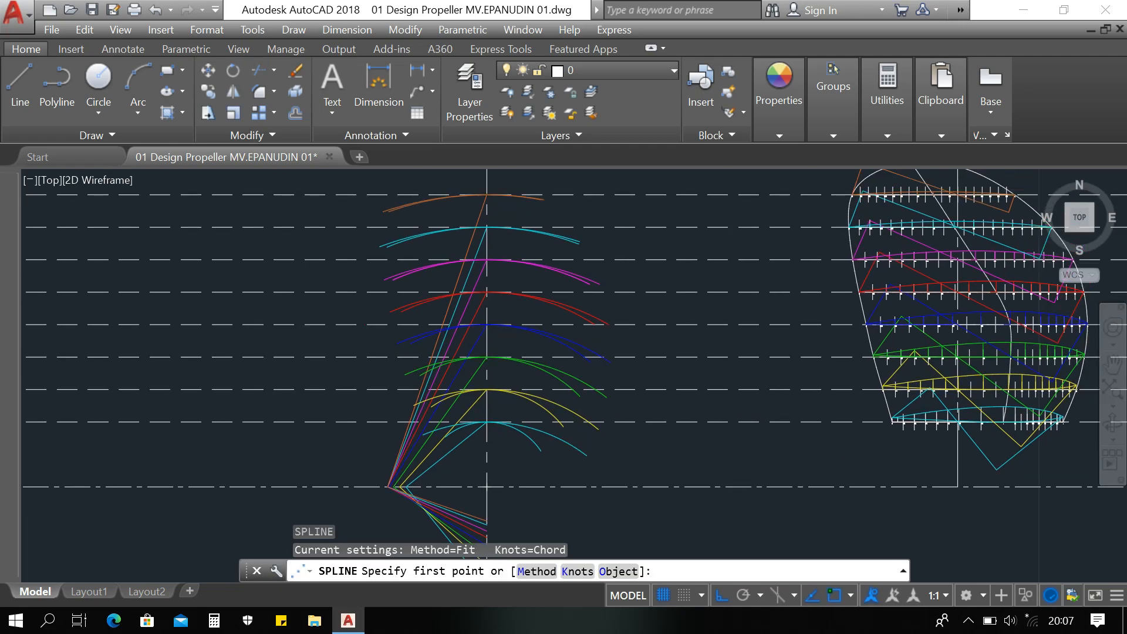
left_click(586, 455)
scroll(589, 441, "up", 4)
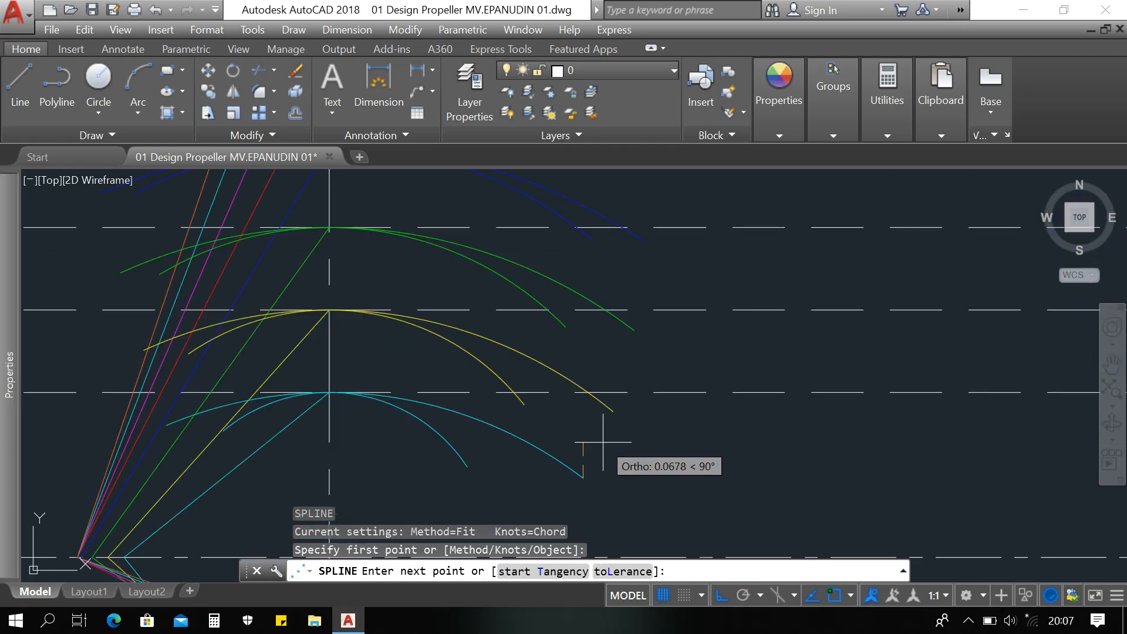
left_click(610, 413)
middle_click_drag(634, 360, 634, 380)
left_click(634, 353)
mouse_move(645, 275)
middle_mouse_down()
mouse_move(644, 355)
mouse_move(652, 292)
mouse_move(656, 364)
middle_mouse_up()
left_click(644, 345)
Step: Continue the spline through the outer arcs' ends from 0.6 R to 0.9 R and the free end of the segment on the R line
scroll(655, 364, "up", 2)
left_click(628, 312)
middle_click_drag(617, 244, 660, 357)
left_click(632, 269)
middle_click_drag(628, 253, 667, 411)
scroll(668, 411, "down", 2)
scroll(630, 302, "up", 4)
left_click(609, 320)
scroll(609, 320, "down", 4)
middle_click_drag(528, 221, 590, 281)
scroll(589, 282, "up", 4)
left_click(591, 274)
scroll(591, 274, "down", 4)
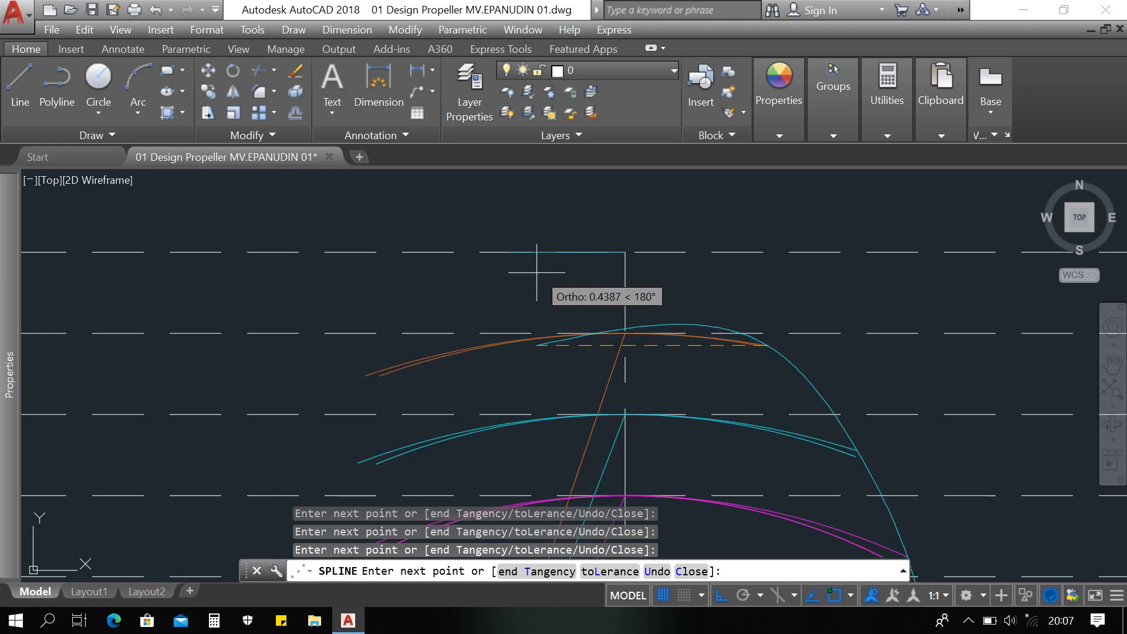
left_click(511, 251)
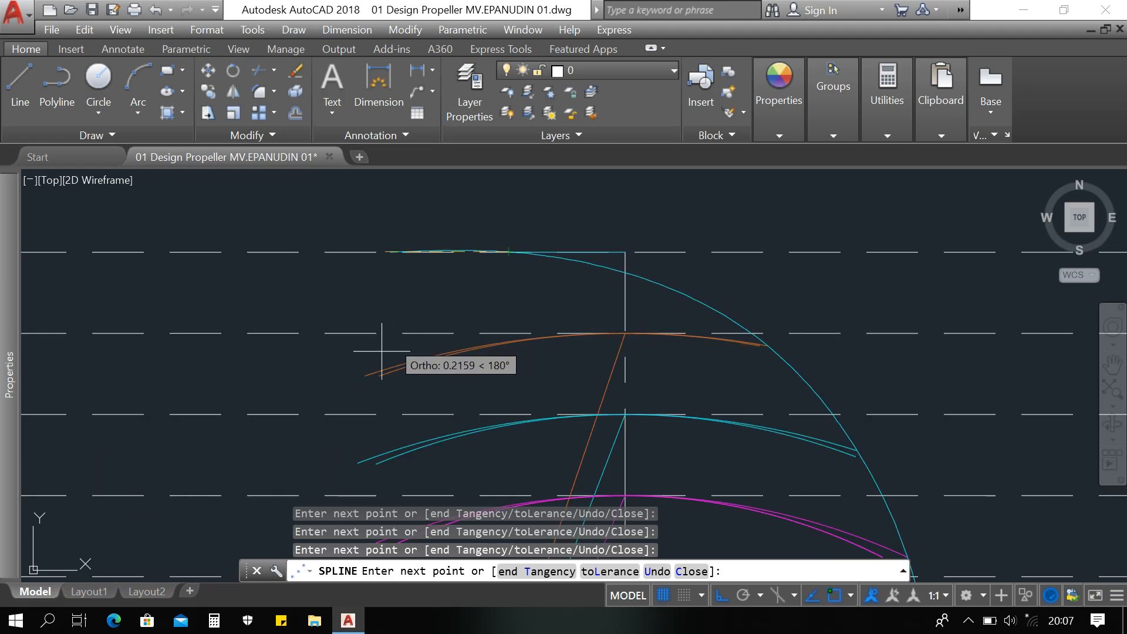
Step: Continue the outer spline down the side away from the blade through the outer arcs' ends from 0.9 R to 0.5 R
middle_click_drag(379, 367, 498, 311)
left_click(480, 318)
scroll(461, 409, "up", 2)
middle_click_drag(466, 411, 485, 328)
left_click(506, 325)
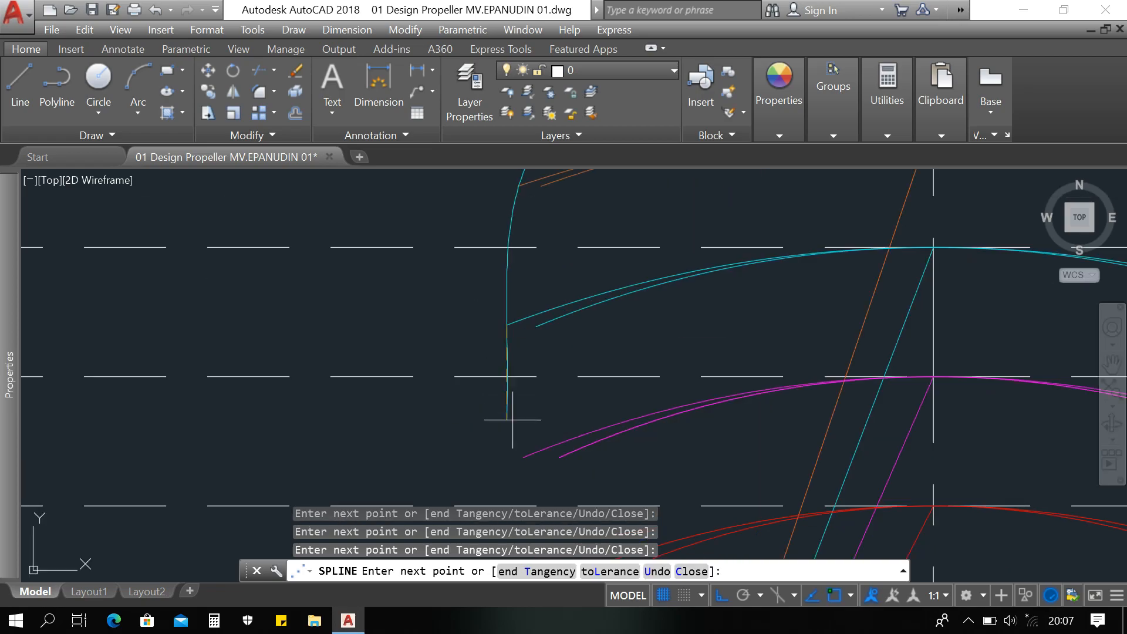
middle_click_drag(512, 420, 508, 285)
left_click(519, 322)
middle_click_drag(519, 414, 499, 330)
left_click(522, 366)
middle_click_drag(537, 436, 515, 325)
left_click(529, 381)
Step: Finish the outer spline through the outer arcs' ends at 0.4 R, 0.3 R and 0.2 R
middle_click_drag(557, 469, 509, 318)
left_click(510, 357)
middle_click_drag(531, 432, 484, 302)
left_click(500, 349)
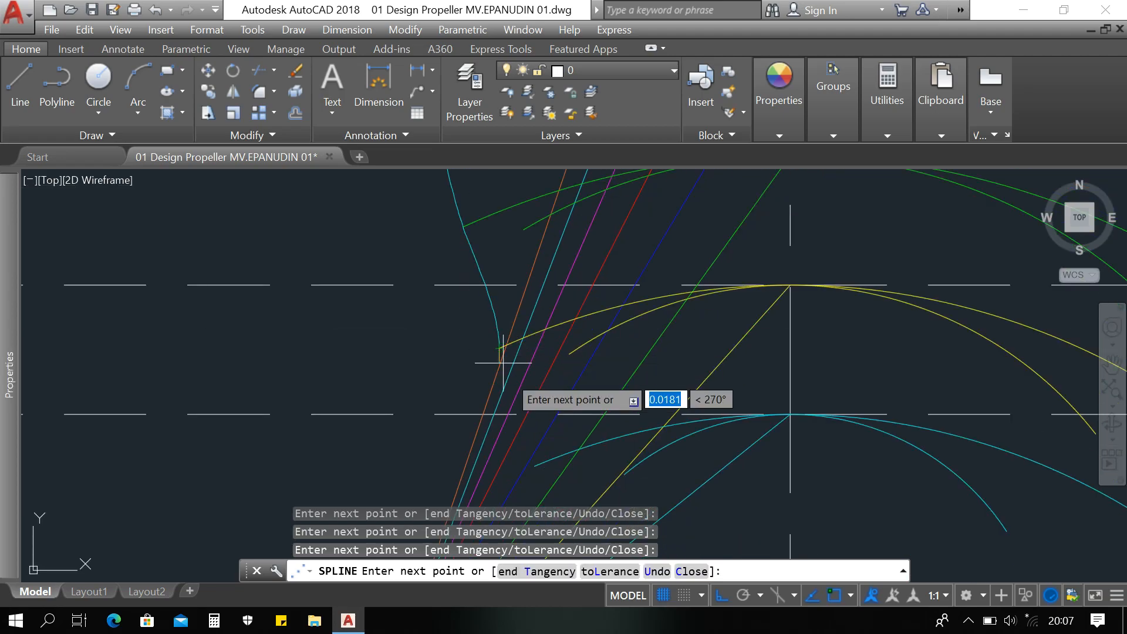
scroll(528, 455, "up", 2)
middle_click_drag(528, 455, 489, 376)
left_click(500, 393)
key("Return")
Step: Start a second spline through the inner arcs' ends from 0.2 R to 0.5 R on the side facing the blade
scroll(556, 413, "down", 5)
middle_click_drag(649, 449, 627, 469)
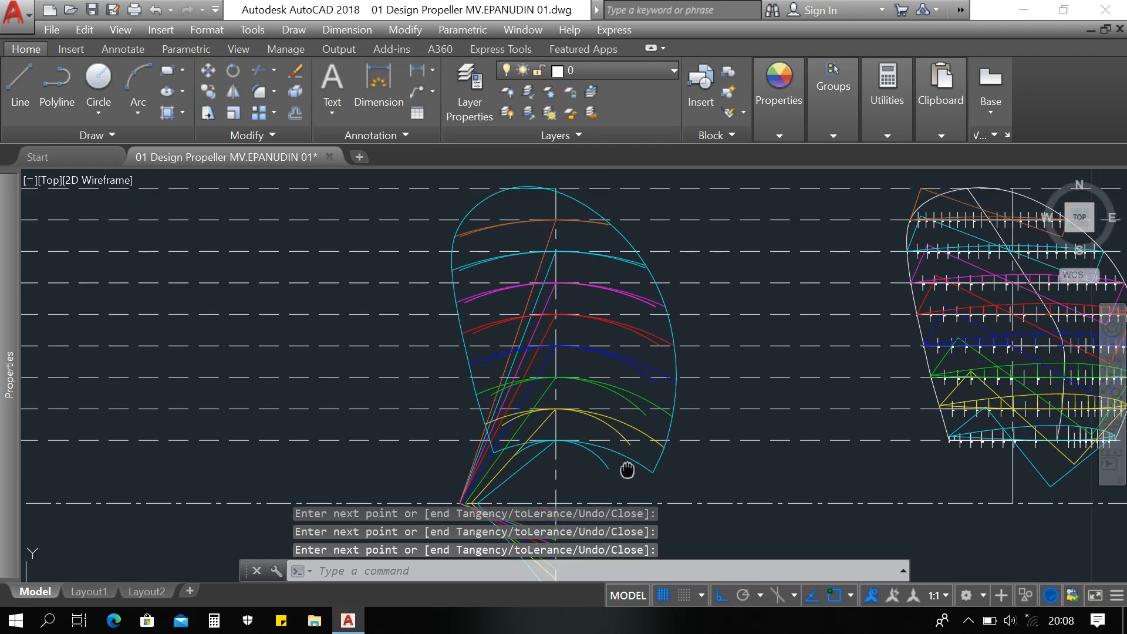
type("SPL")
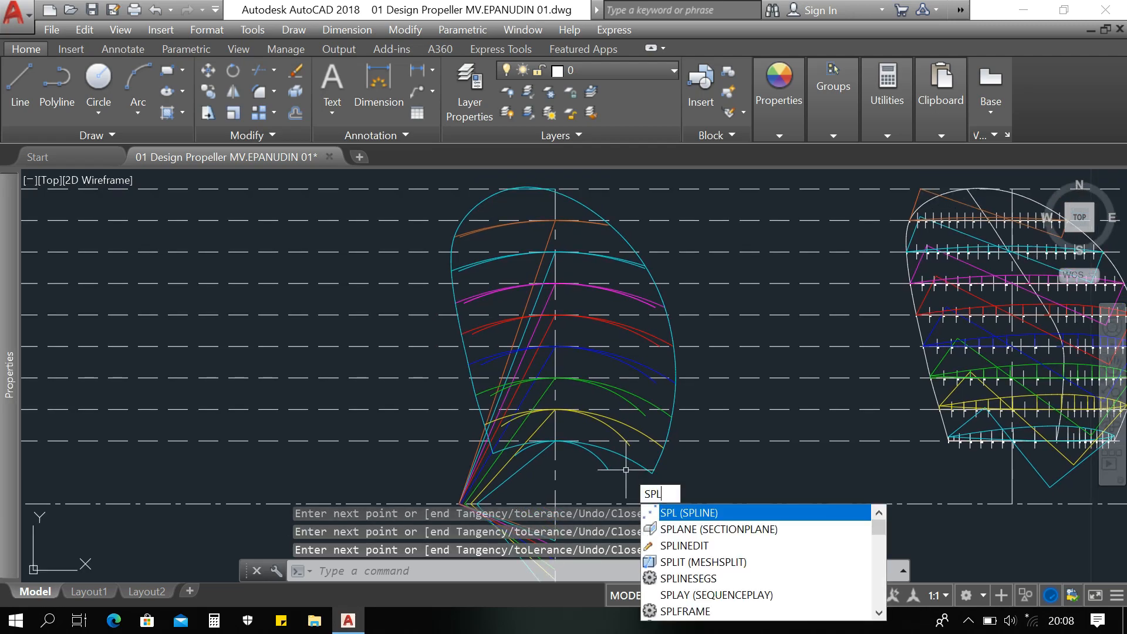
key("Return")
scroll(626, 470, "up", 2)
left_click(597, 470)
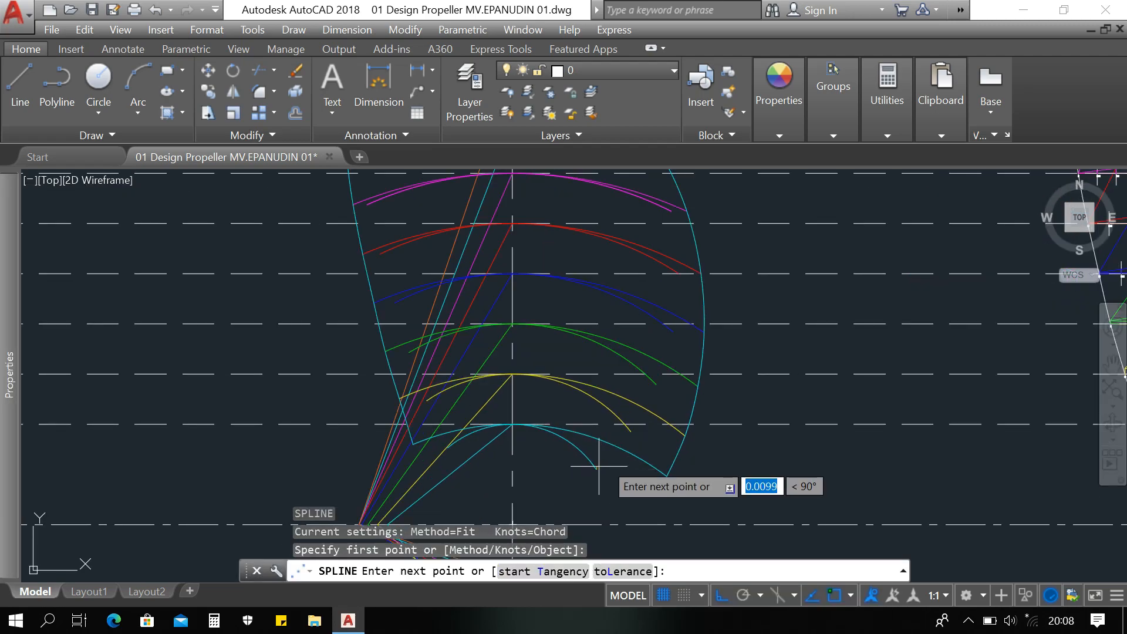
scroll(618, 448, "up", 2)
left_click(636, 423)
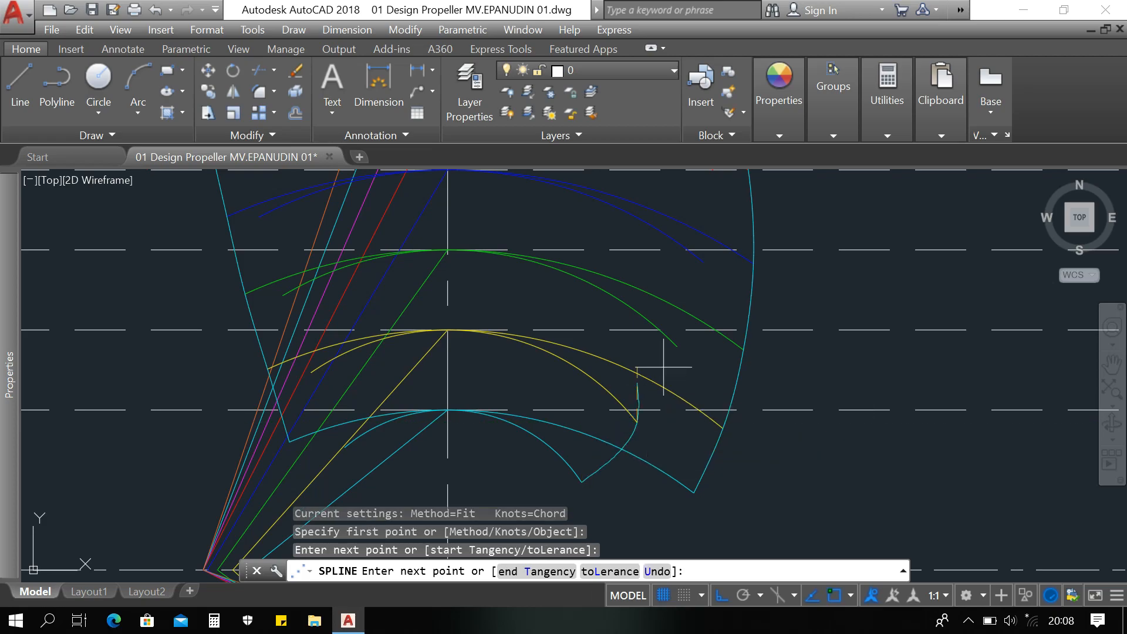
left_click(677, 347)
left_click(701, 257)
Step: Continue the inner spline through the inner arcs' ends from 0.6 R to 0.9 R and the free end of the segment on the R line
scroll(693, 355, "up", 4)
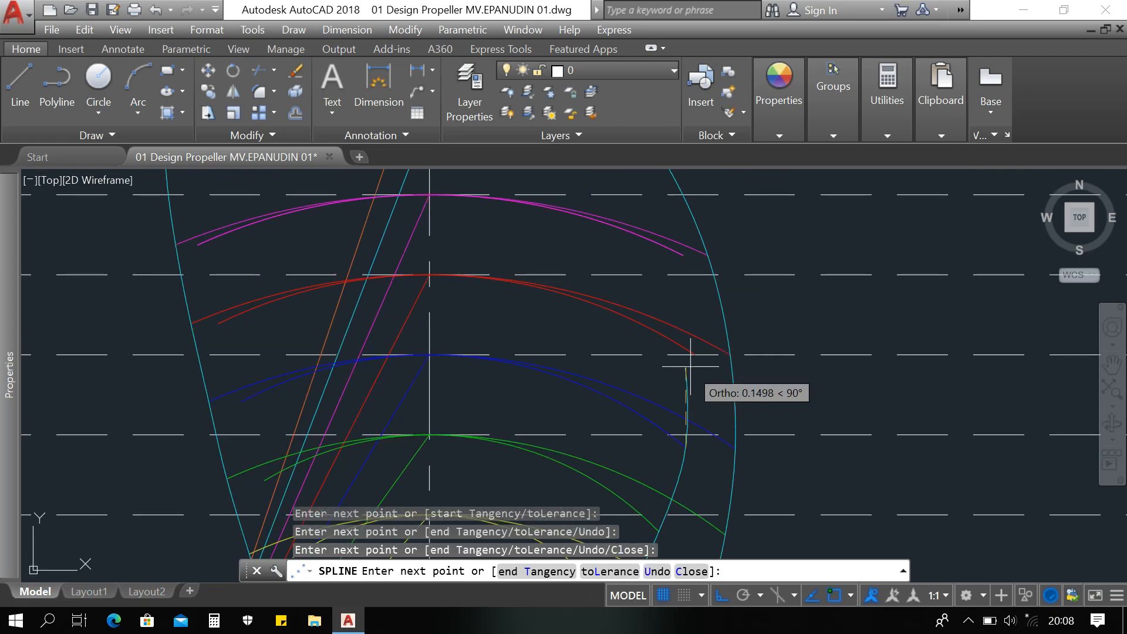
left_click(691, 333)
scroll(722, 352, "down", 4)
scroll(678, 316, "up", 2)
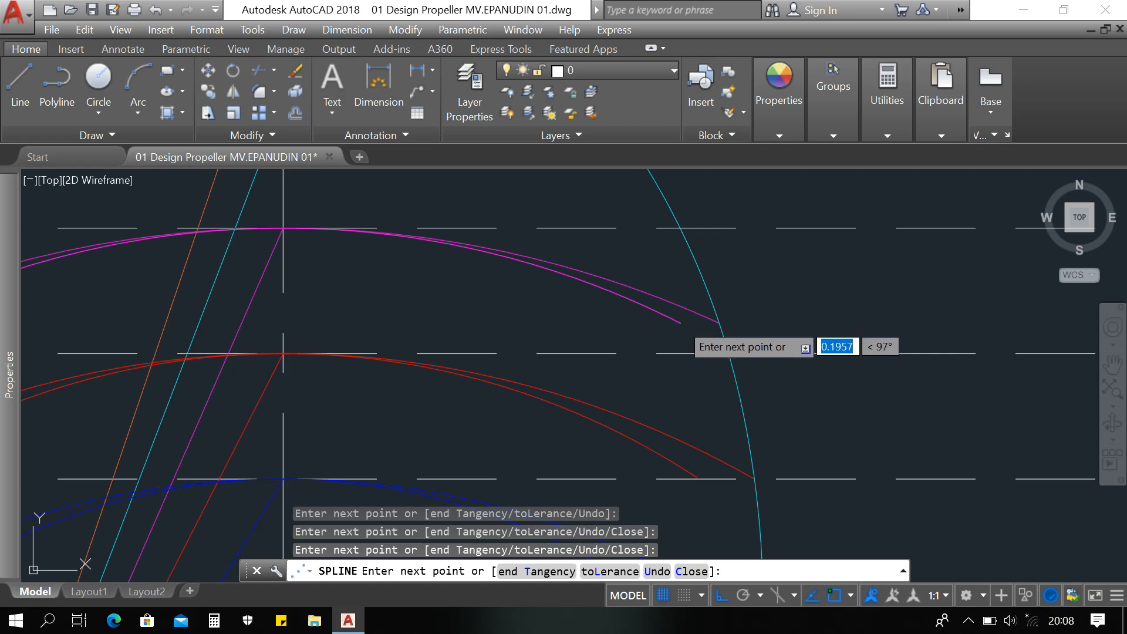
left_click(680, 322)
middle_click_drag(661, 246, 736, 381)
left_click(714, 302)
middle_click_drag(593, 219, 719, 357)
scroll(693, 273, "up", 2)
left_click(693, 266)
scroll(678, 272, "down", 2)
middle_click_drag(581, 251, 841, 385)
left_click(559, 257)
Step: Continue the inner spline down the side away from the blade through the inner arcs' ends from 0.9 R to 0.5 R
middle_click_drag(363, 451, 429, 321)
left_click(426, 319)
middle_click_drag(425, 452, 412, 377)
scroll(409, 378, "up", 2)
left_click(407, 379)
middle_click_drag(419, 468, 428, 267)
scroll(428, 267, "down", 2)
left_click(443, 336)
middle_click_drag(454, 430, 419, 344)
left_click(440, 376)
middle_click_drag(459, 439, 431, 301)
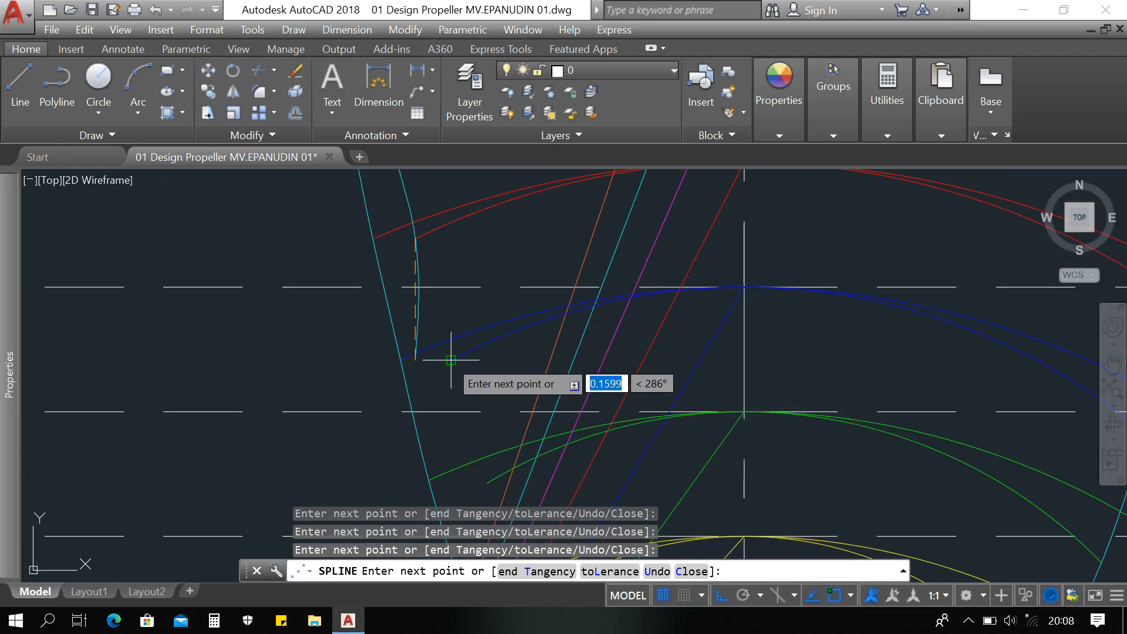
left_click(449, 359)
Step: Finish the inner spline through the inner arcs' ends at 0.4 R, 0.3 R and 0.2 R
middle_click_drag(462, 418, 447, 304)
left_click(469, 365)
middle_click_drag(495, 469, 462, 348)
left_click(482, 366)
middle_click_drag(483, 485, 455, 351)
scroll(509, 351, "up", 2)
scroll(512, 352, "up", 2)
left_click(501, 342)
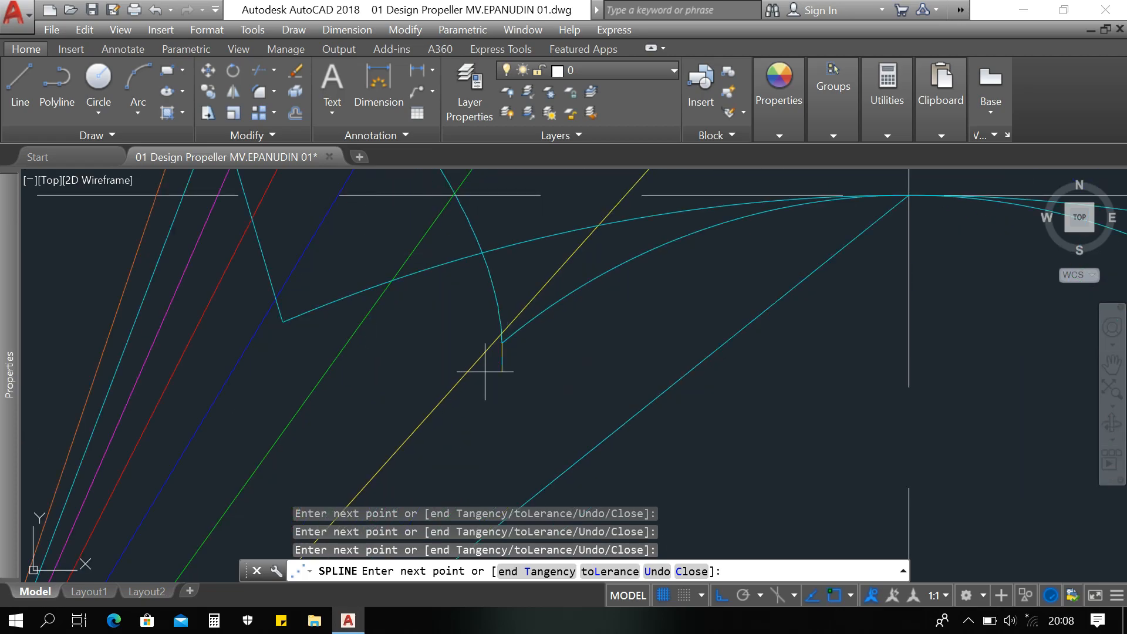
key("Return")
scroll(644, 387, "down", 12)
middle_click_drag(778, 312, 596, 343)
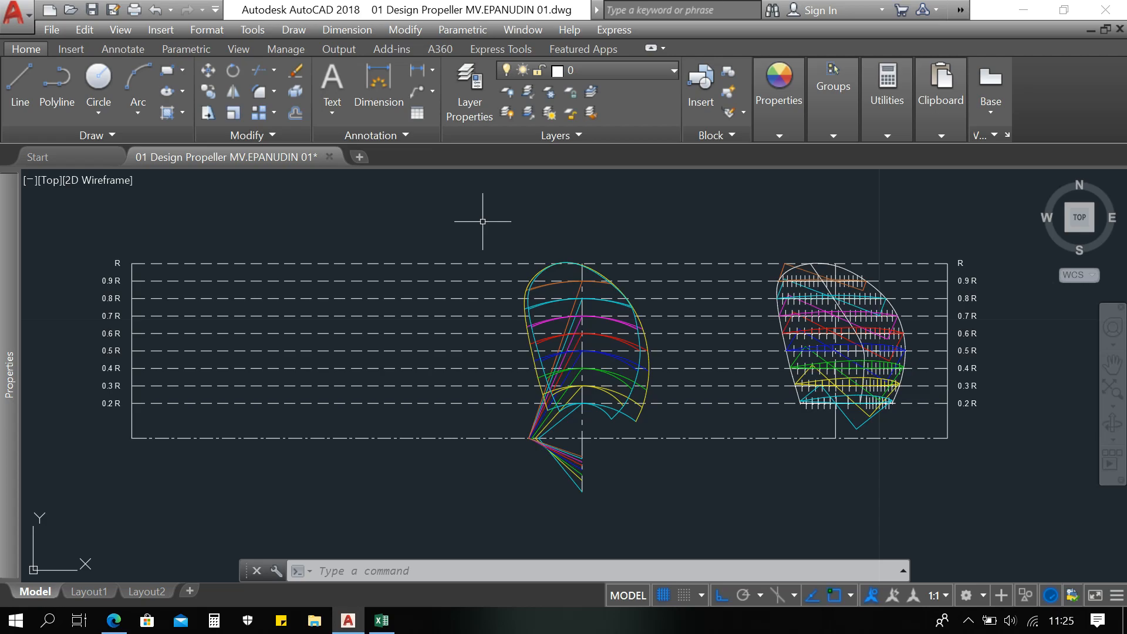
Step: Examine the completed reference drawing's side view with the hub section and blade profile beside the outlines
scroll(476, 236, "down", 8)
middle_click_drag(478, 204, 523, 477)
scroll(513, 418, "up", 6)
middle_click_drag(455, 281, 530, 408)
scroll(585, 459, "up", 2)
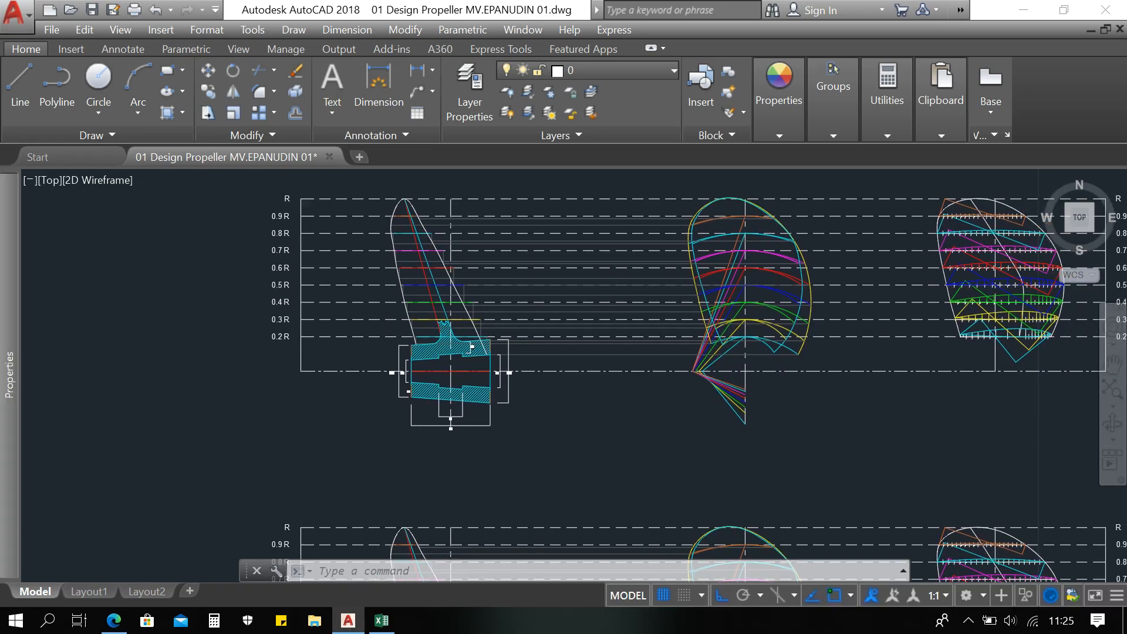
scroll(534, 410, "down", 10)
scroll(543, 412, "up", 8)
middle_click_drag(452, 371, 505, 433)
scroll(505, 433, "up", 2)
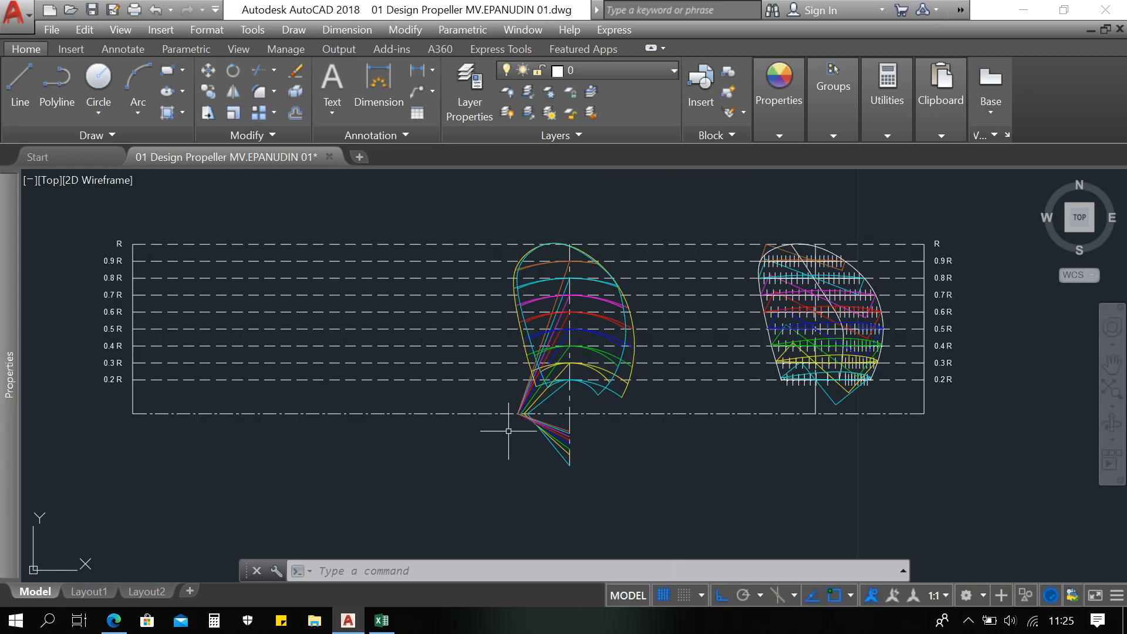
Step: Copy the pitch diagram's vertical line along the shaft centreline about 2.3 units into the empty area away from the blade
mouse_move(423, 431)
middle_mouse_down()
mouse_move(584, 474)
mouse_move(382, 447)
middle_mouse_up()
left_click(549, 411)
type("cp")
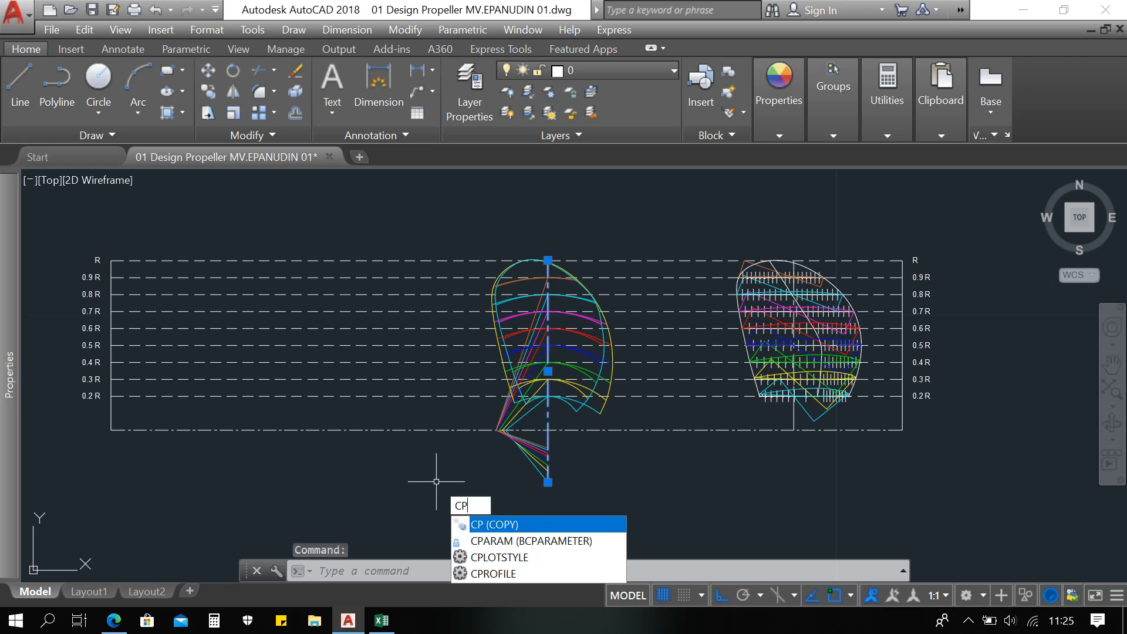
key("Return")
left_click(548, 430)
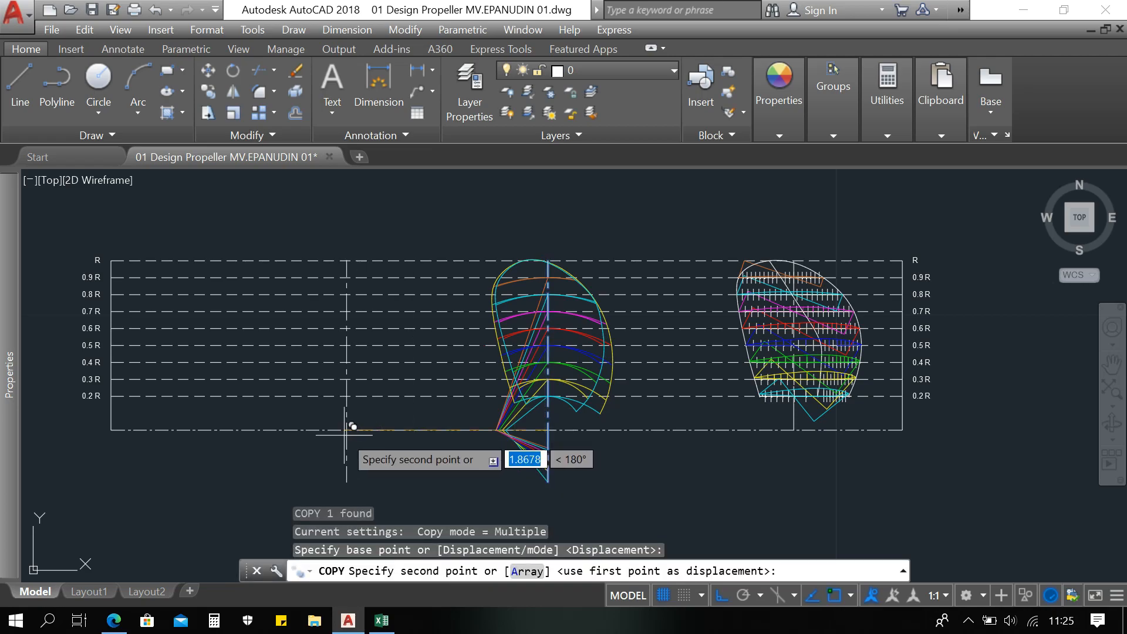
left_click(297, 430)
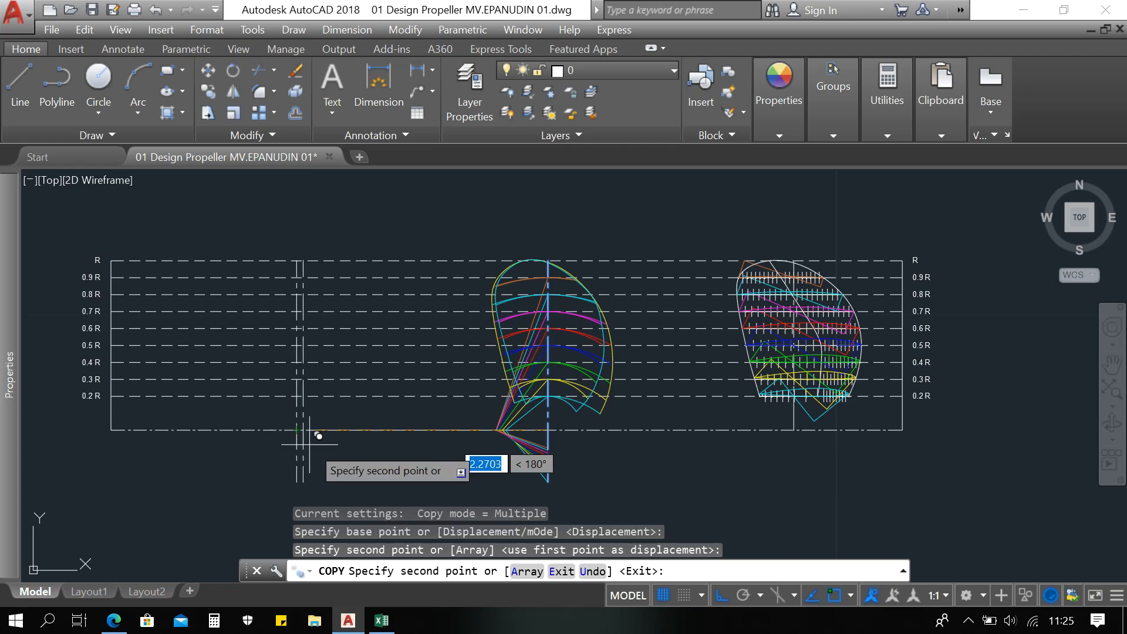
key("Return")
Step: Draw a line at 105° from the copied vertical line's intersection with the shaft centreline to just beyond the R line
middle_click_drag(344, 457, 456, 453)
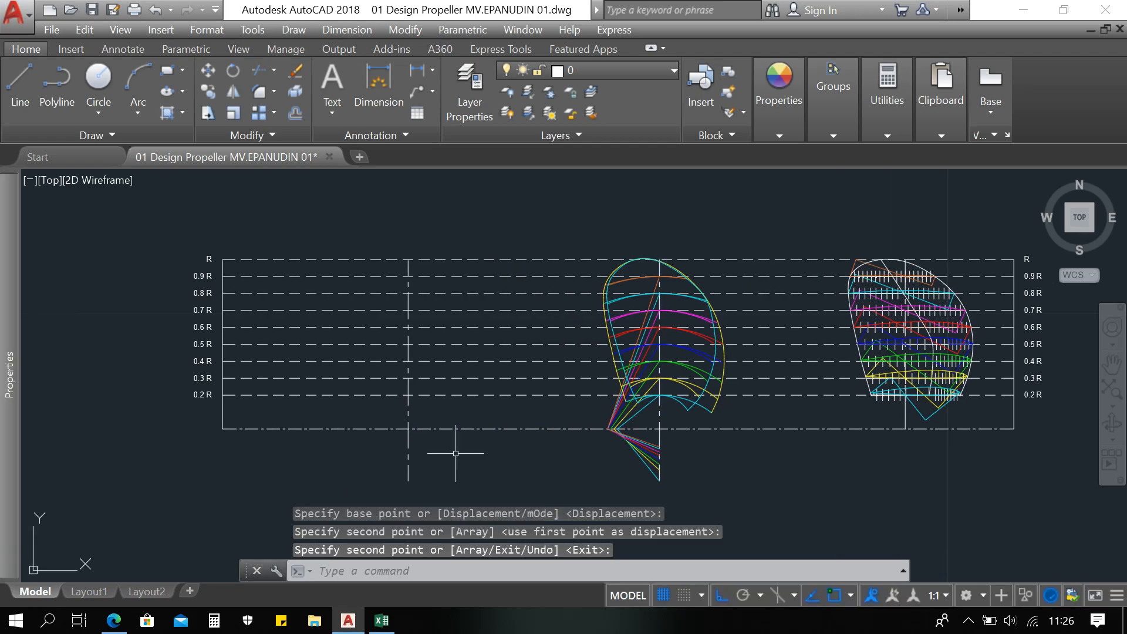
type("l")
key("Return")
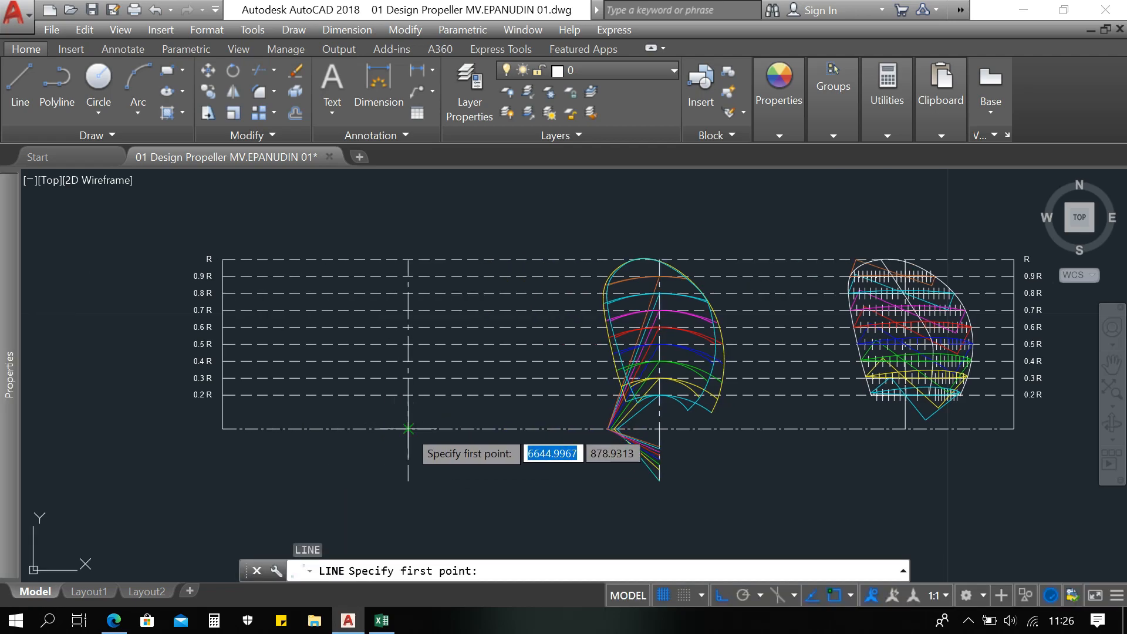
left_click(408, 428)
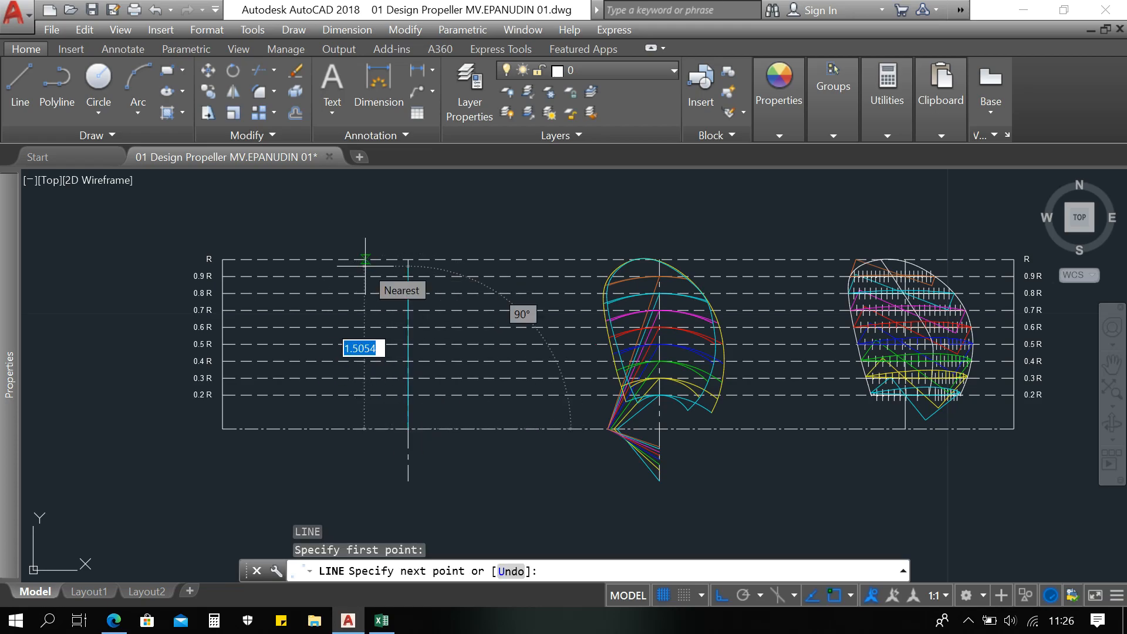
key("F8")
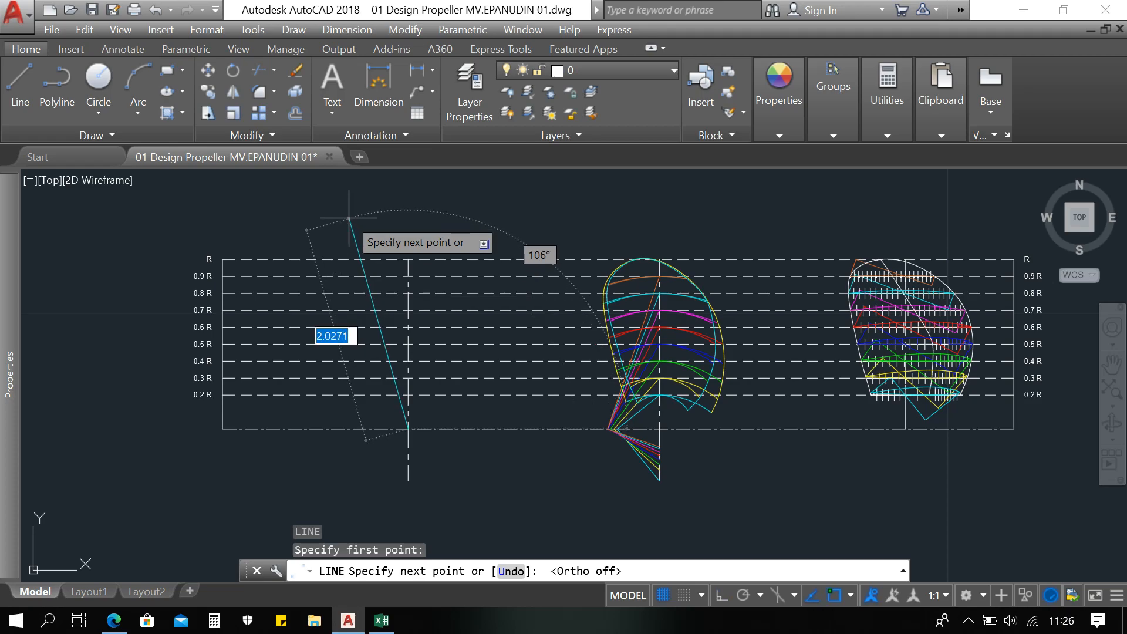
type("<105")
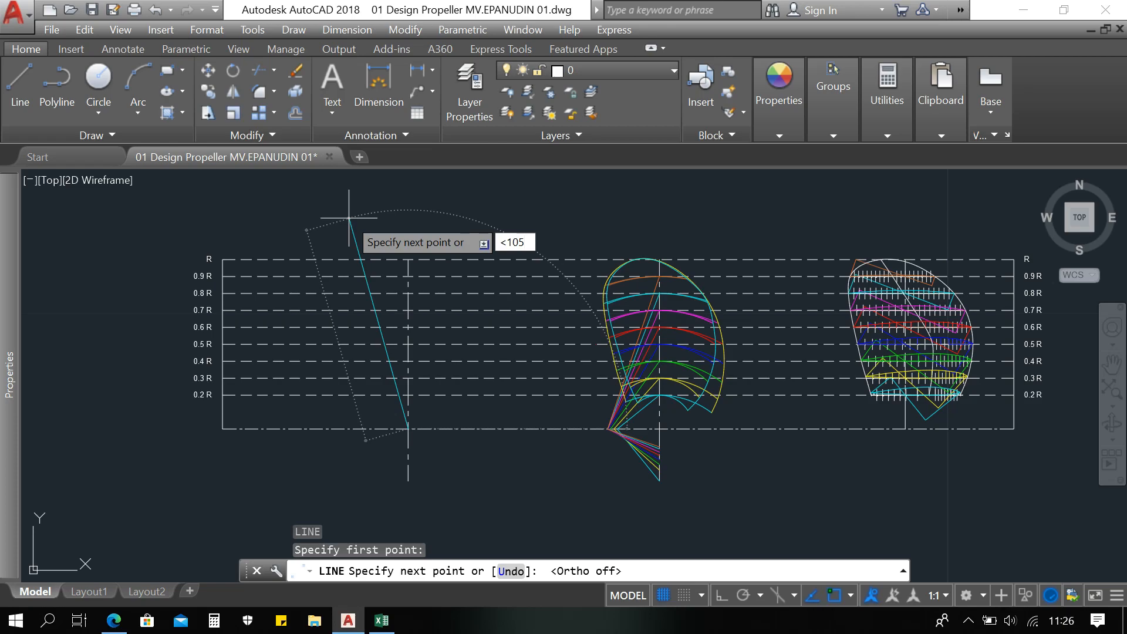
key("Return")
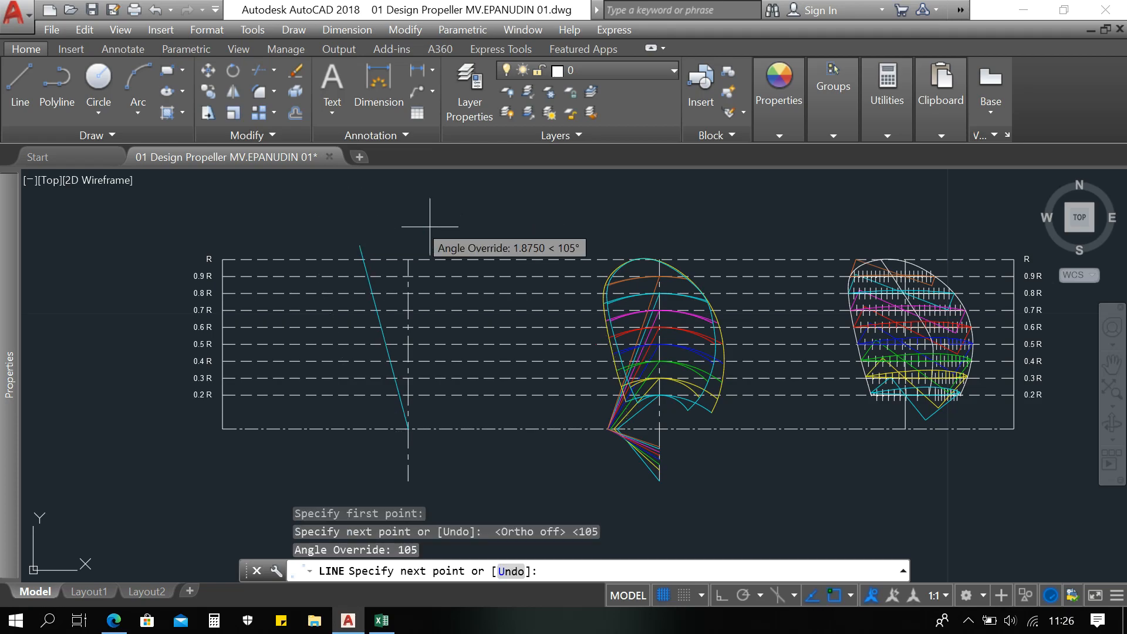
left_click(395, 214)
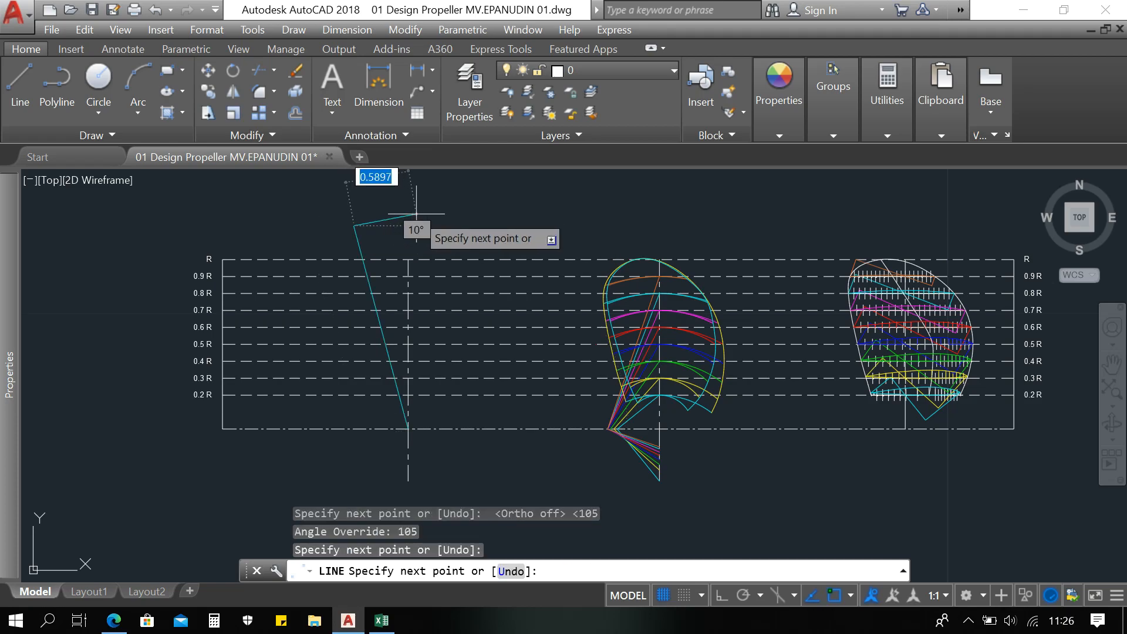
key("Return")
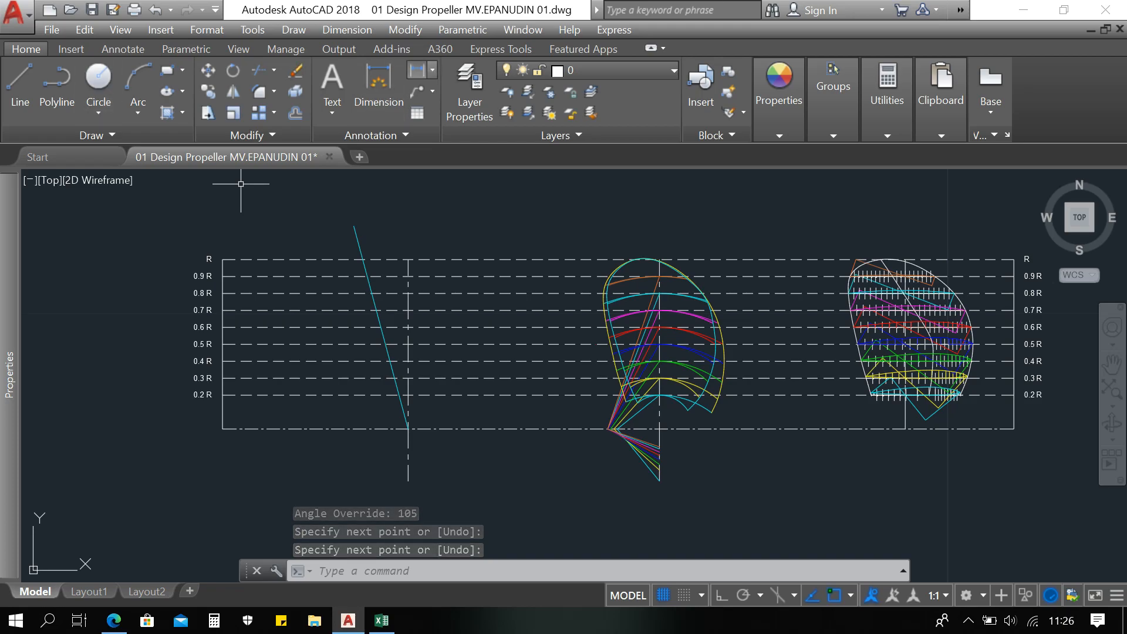
Step: Measure the angle between the raked line and the copied vertical line with an angular dimension, without placing it
left_click(433, 70)
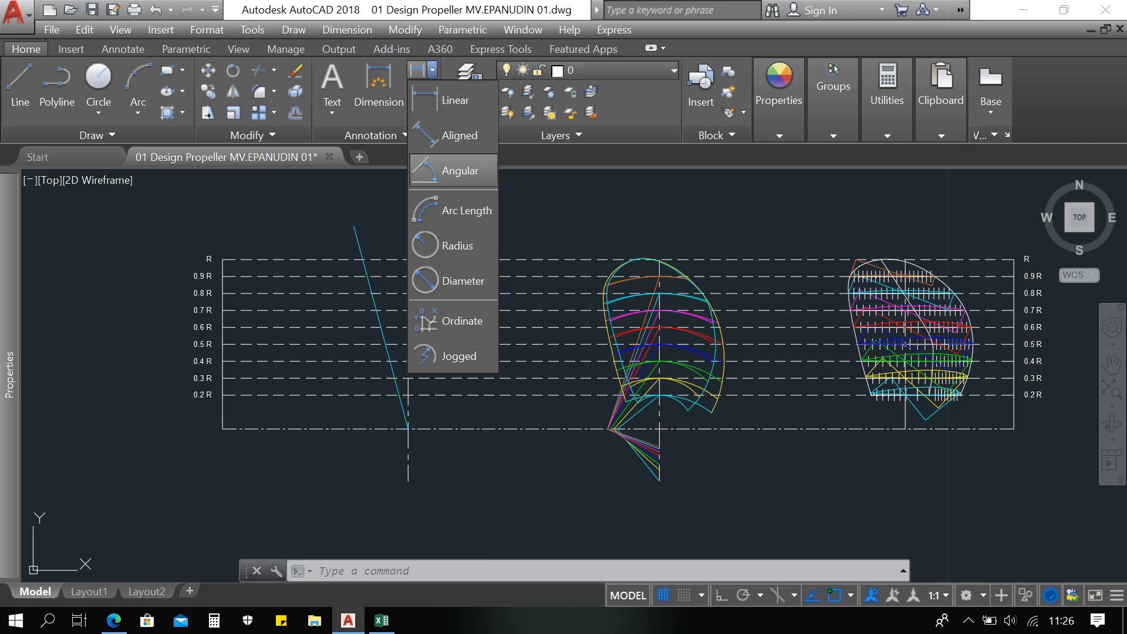
left_click(458, 171)
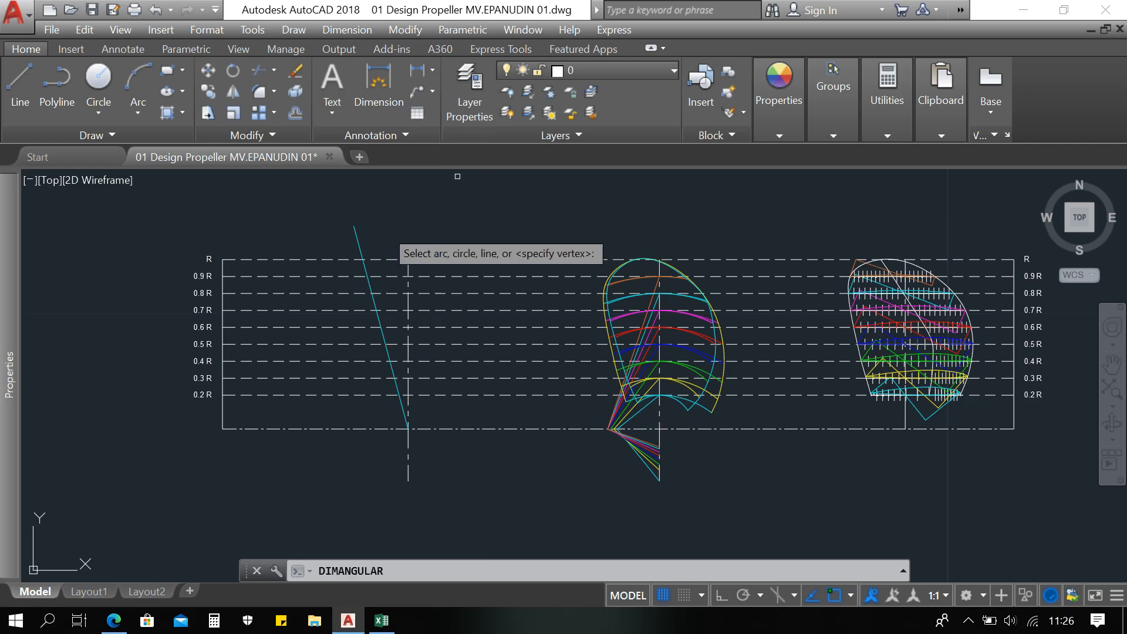
left_click(364, 267)
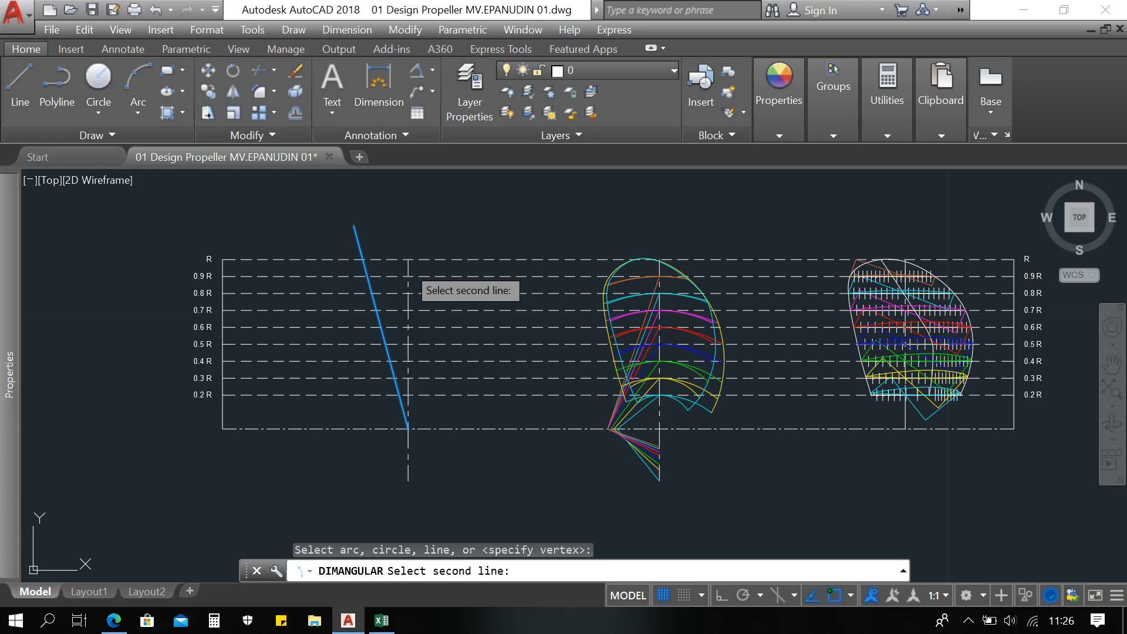
left_click(408, 267)
middle_click_drag(399, 240, 393, 249)
key("Escape")
key("Escape")
key("Escape")
key("Escape")
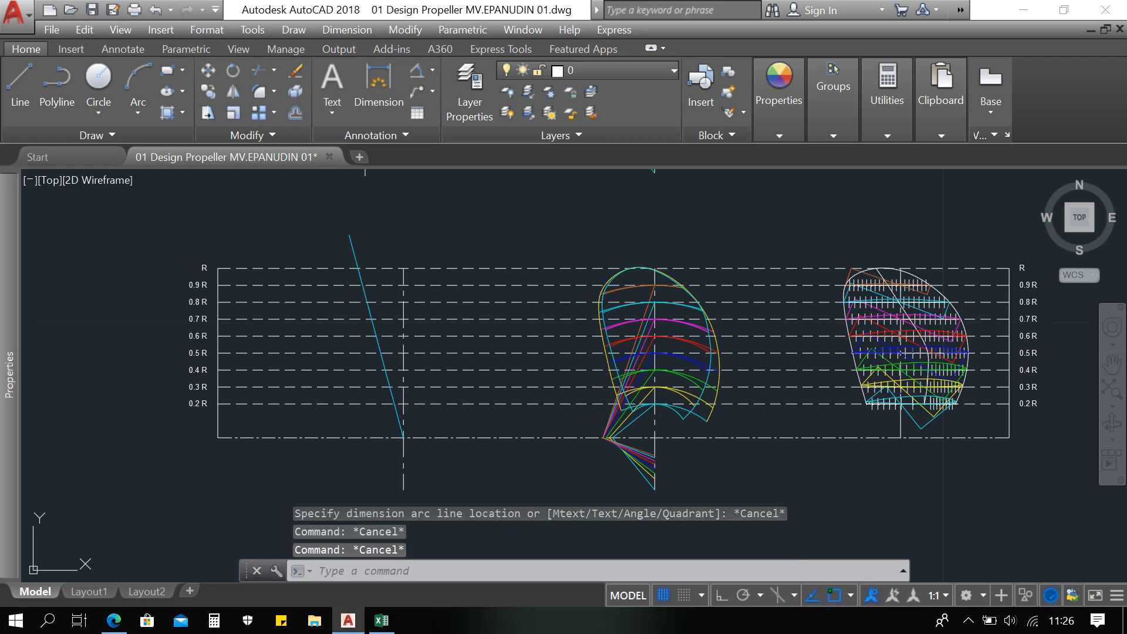
Step: Trim off the part of the raked line that extends beyond the R line
type("tr")
key("Return")
key("Return")
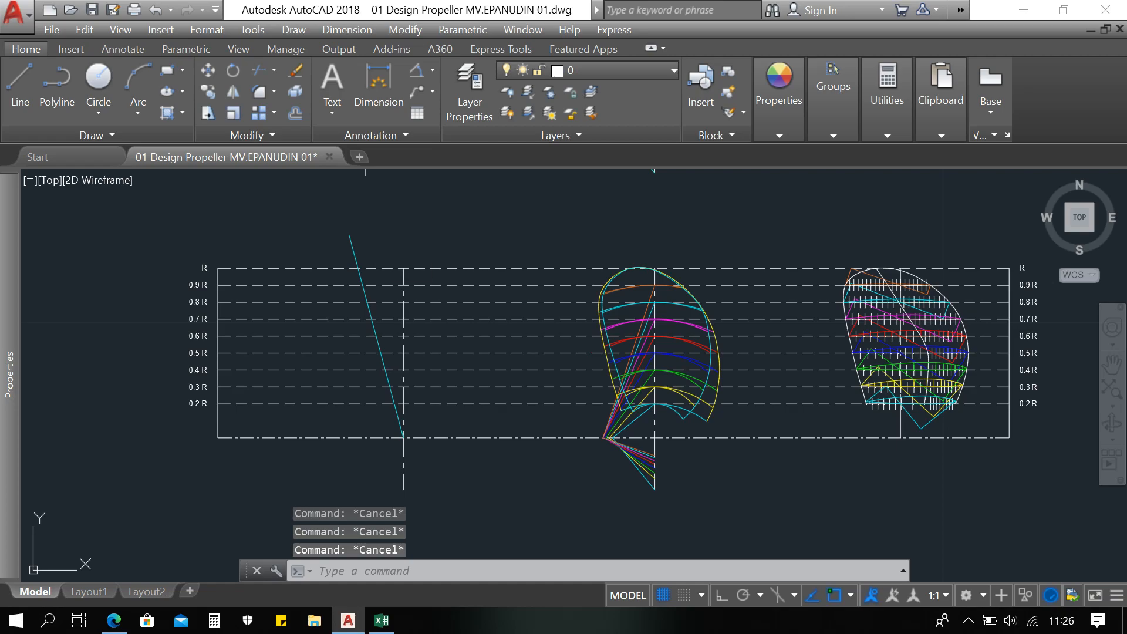
key("Escape")
key("Escape")
key("Escape")
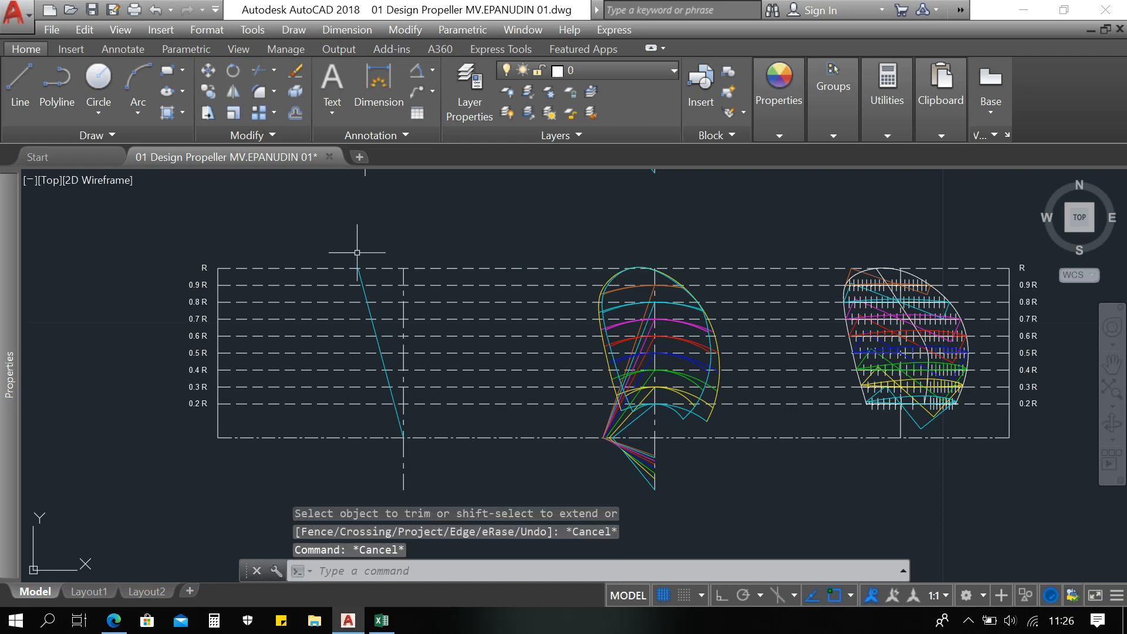
Step: Change the raked line's colour to red
left_click(360, 275)
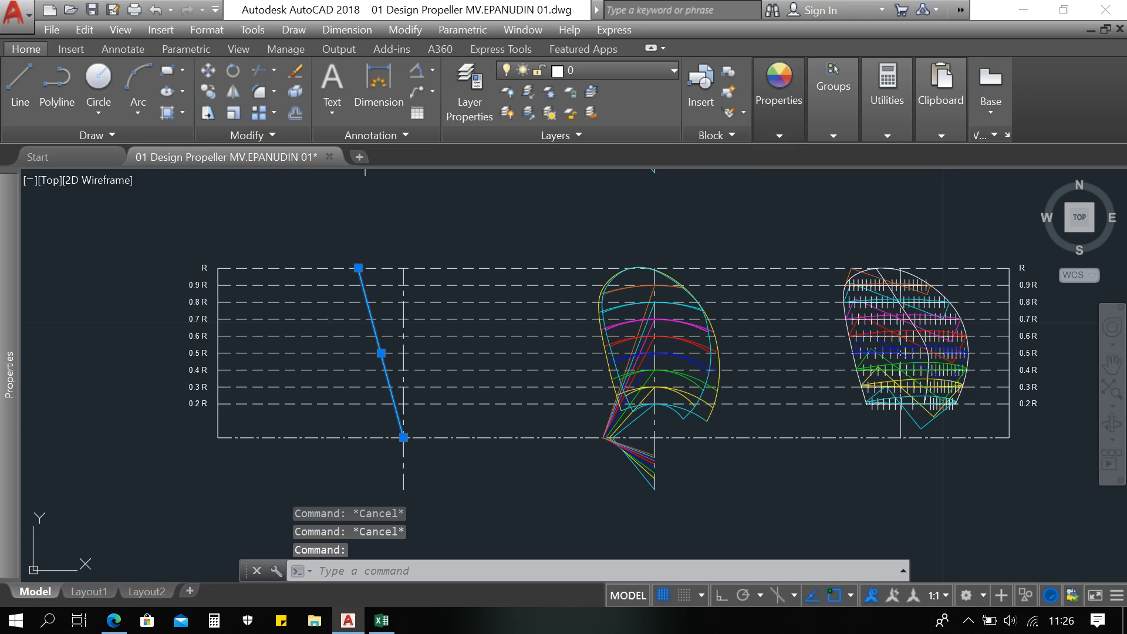
left_click(779, 100)
left_click(905, 156)
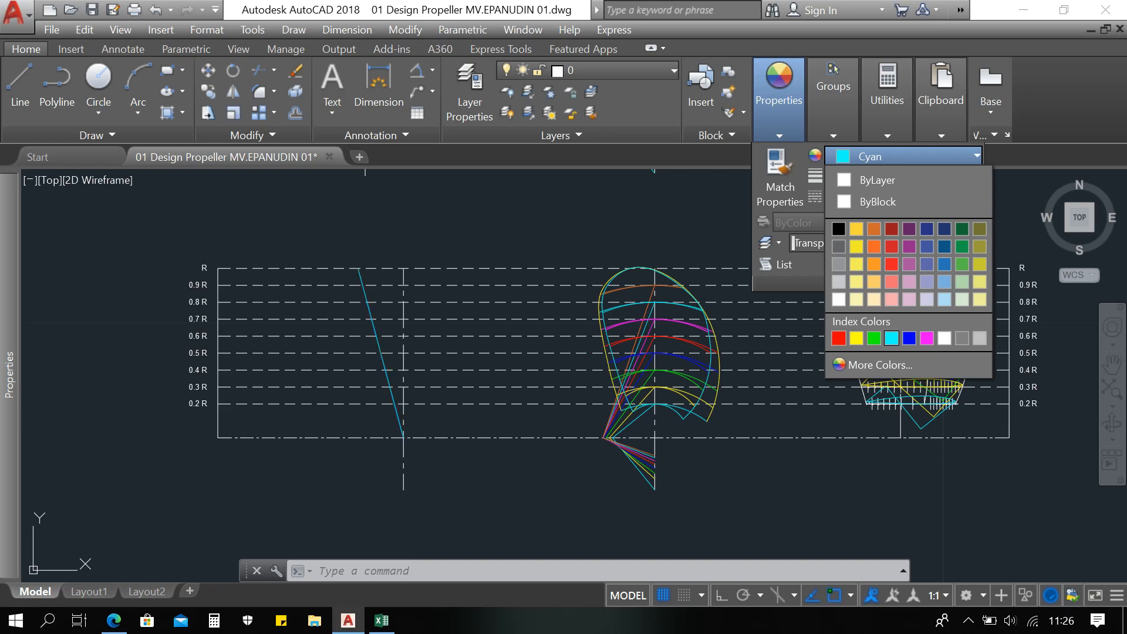
left_click(839, 338)
key("Escape")
key("Escape")
key("Escape")
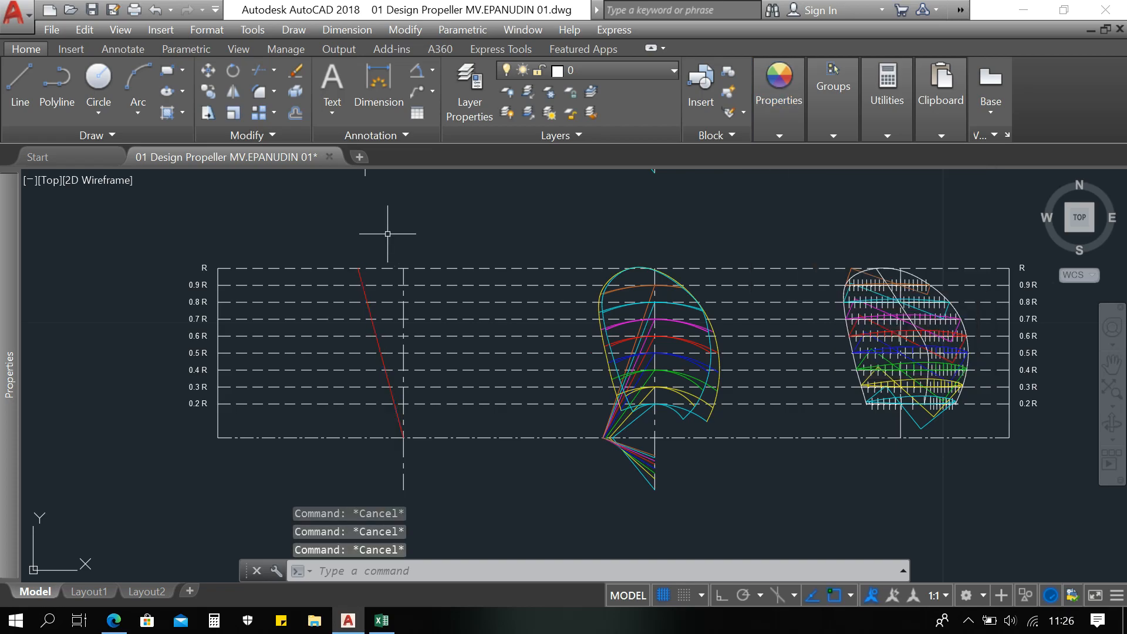
Step: Switch to Excel and look up the propeller's maximum thickness at the shaft centreline (Tr) in millimetres and metres
middle_click_drag(365, 308, 356, 295)
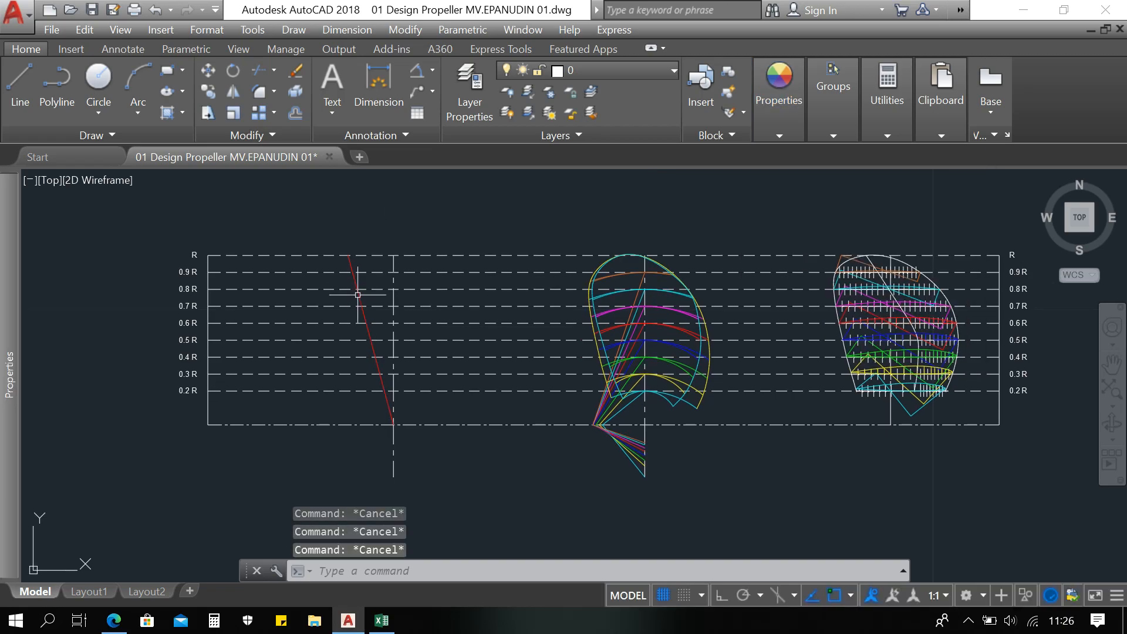
mouse_move(359, 295)
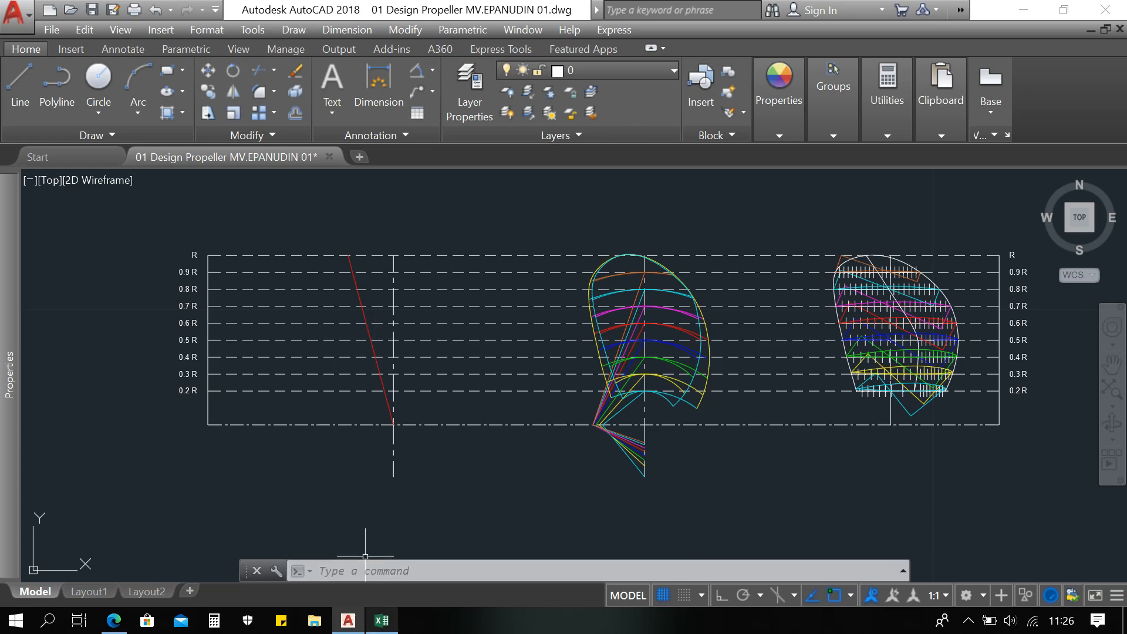
left_click(381, 620)
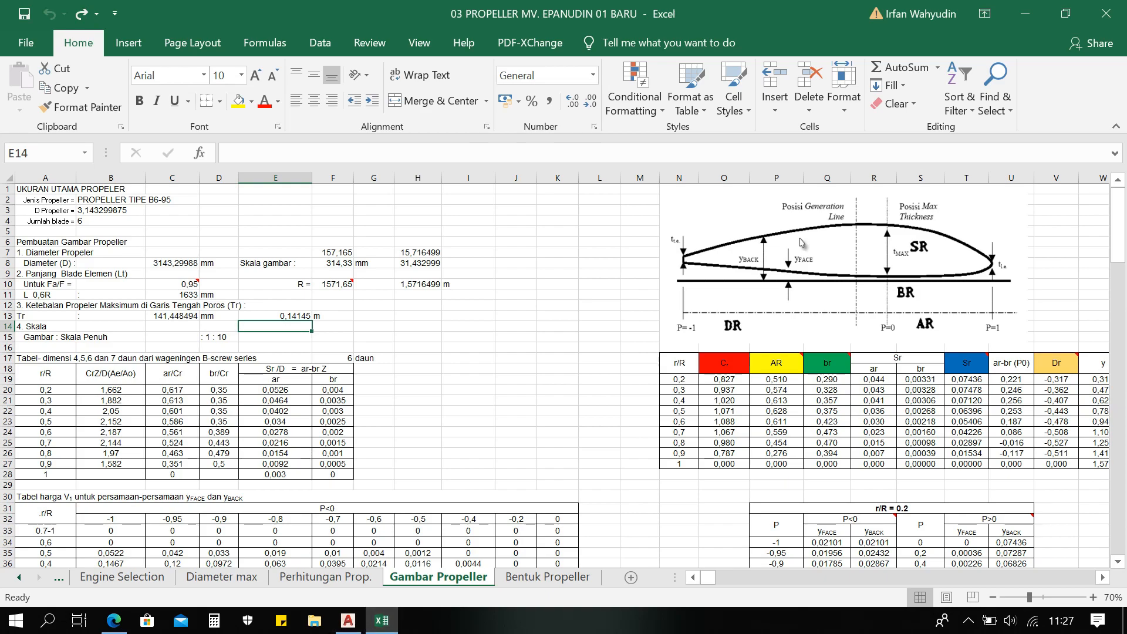
key("Right")
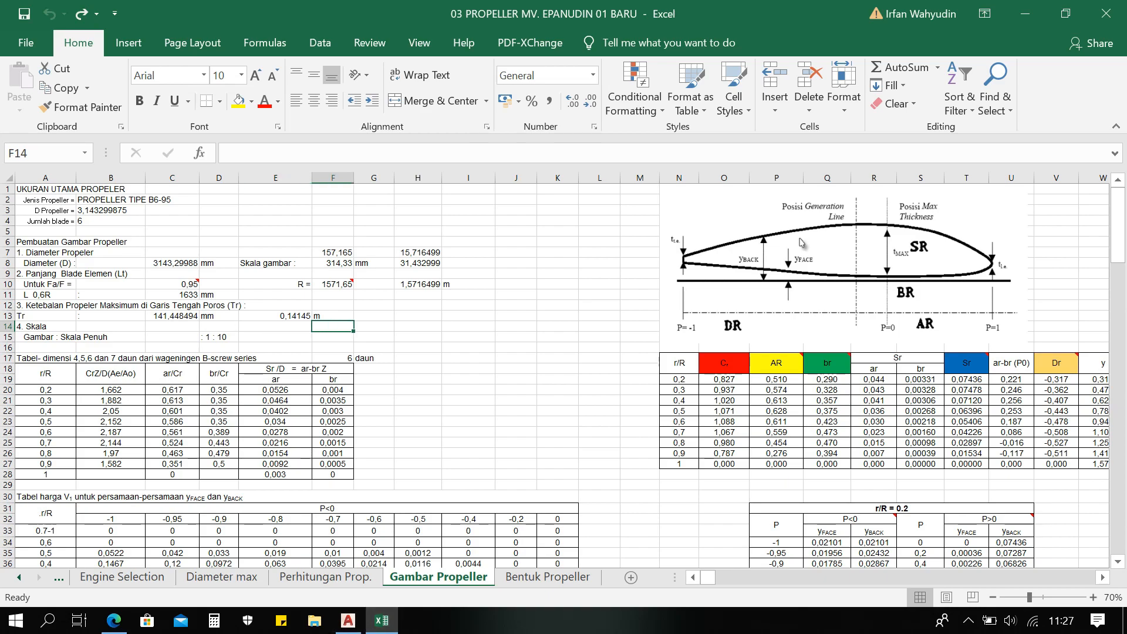
key("Up")
key("Left")
key("Left")
key("Left")
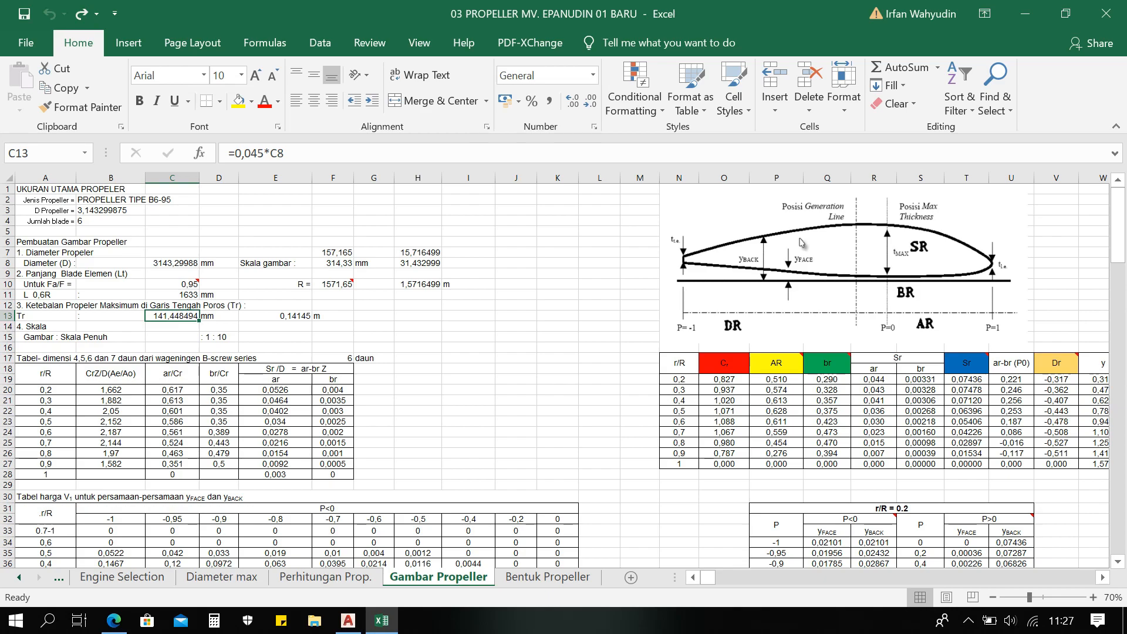
key("Right")
key("Right")
key("Right")
key("Down")
key("Up")
key("Left")
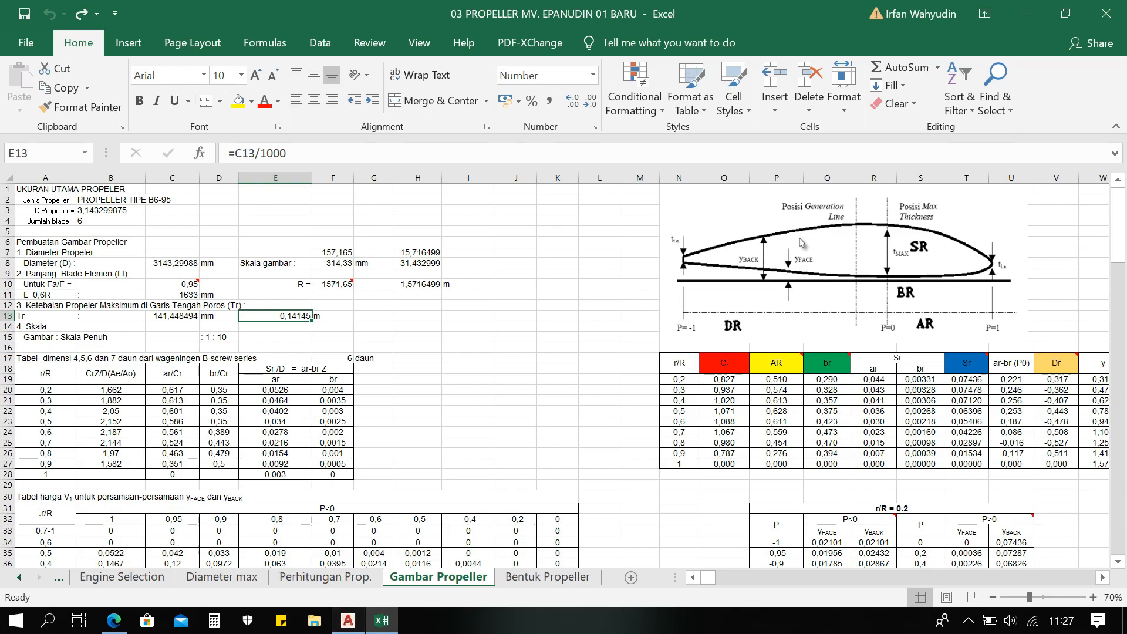
Step: Switch back to AutoCAD and draw a 0.14145 line from the raked line's foot along the shaft centreline towards the blade outlines
key("alt+Tab")
scroll(410, 456, "up", 2)
middle_click_drag(409, 456, 423, 493)
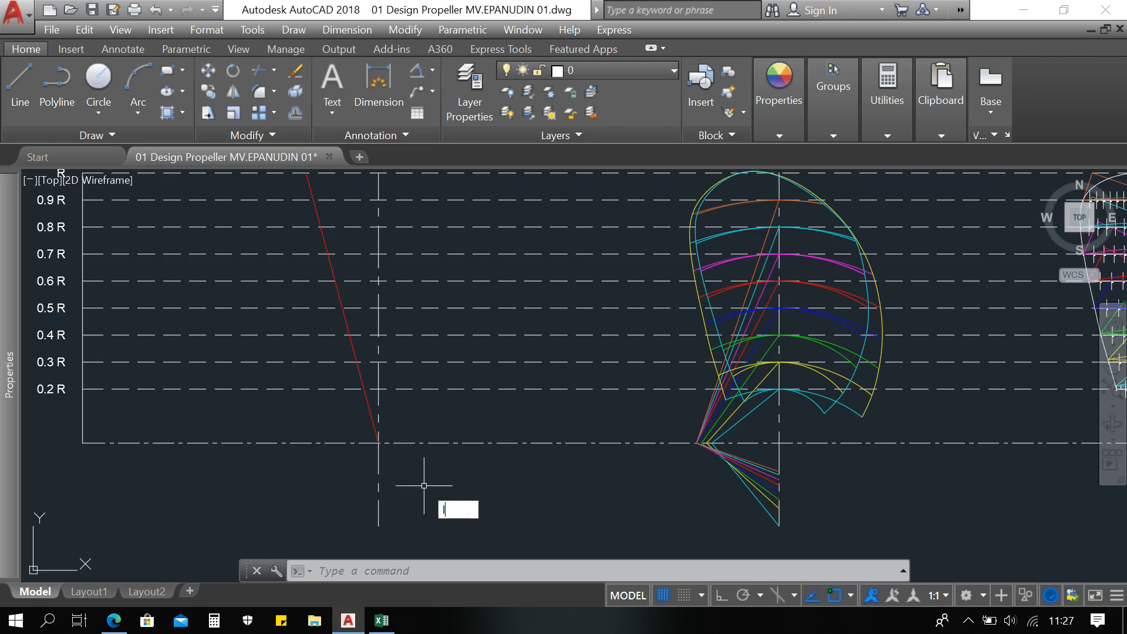
key("Return")
scroll(403, 455, "up", 2)
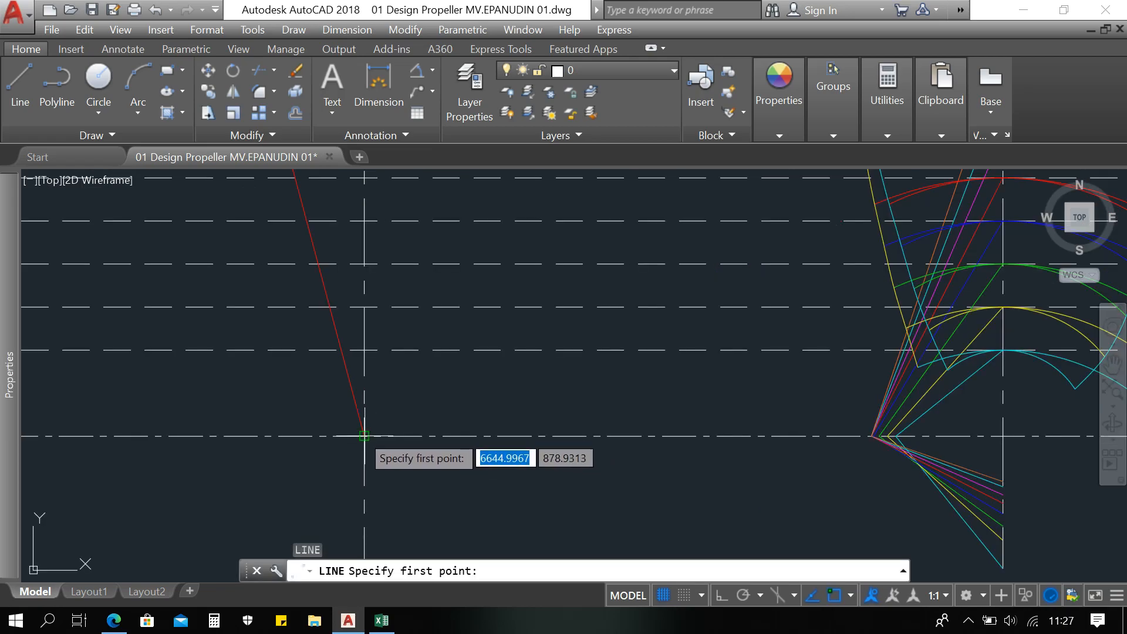
left_click(364, 435)
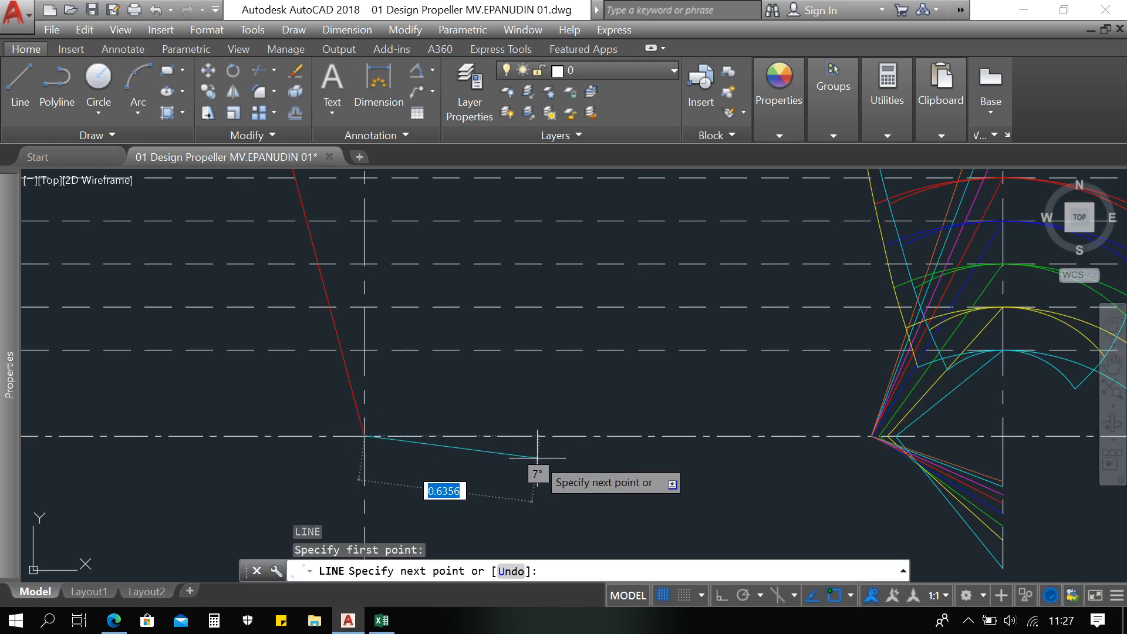
key("F8")
type("0")
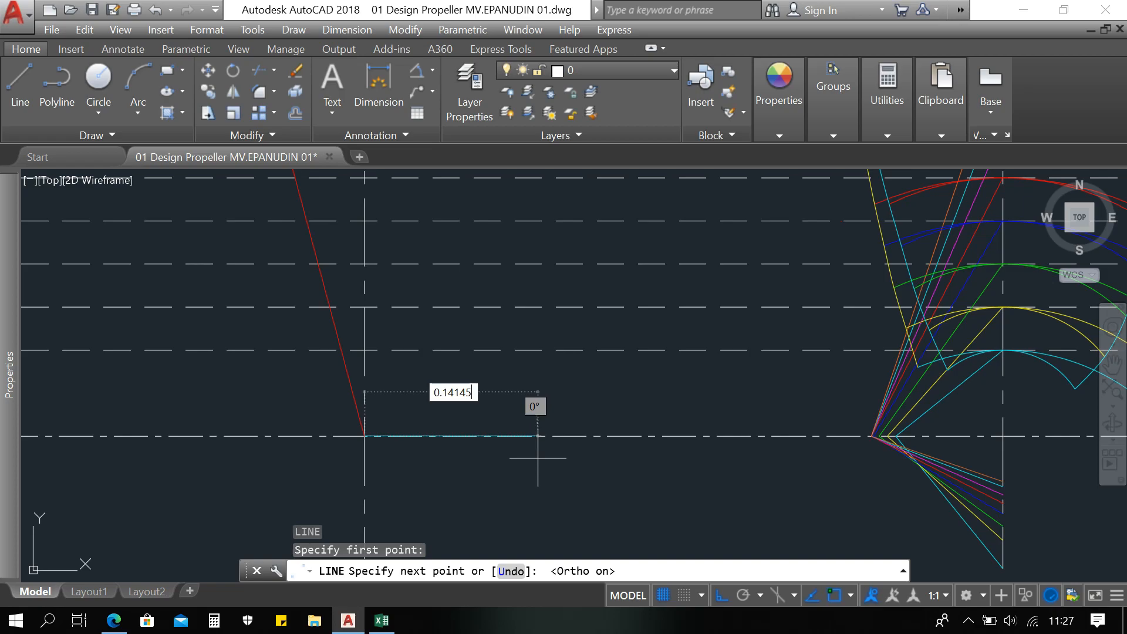
type(".14145")
key("Return")
Step: Continue the thickness line from the end of the 0.14145 segment to the raked line's upper end on the R line
scroll(430, 323, "down", 2)
scroll(429, 322, "down", 3)
scroll(382, 276, "up", 6)
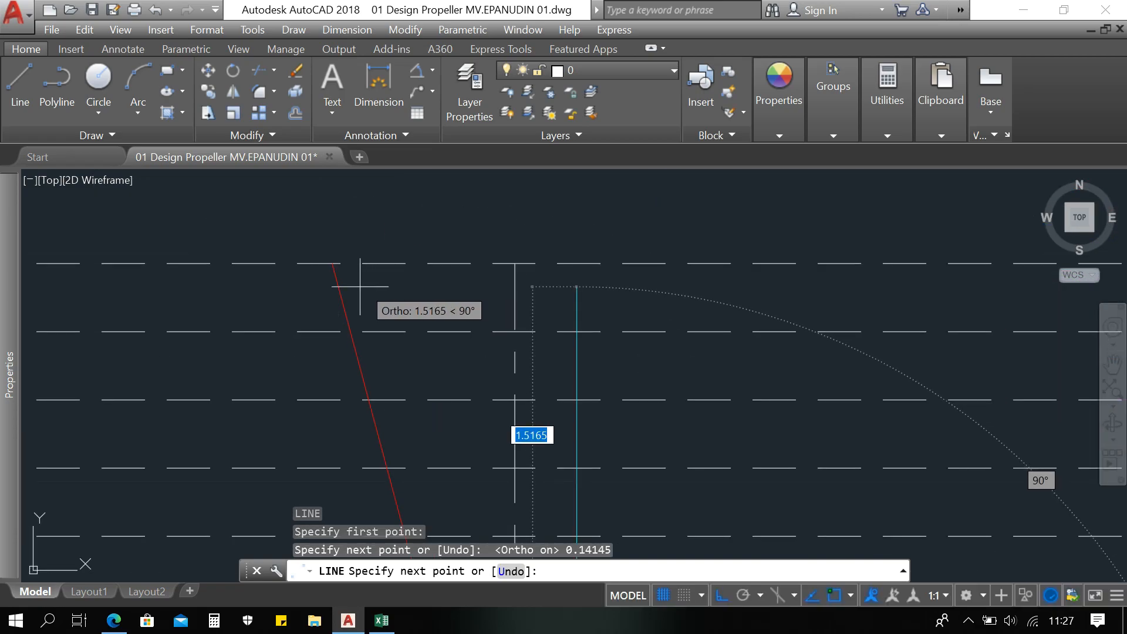
left_click(333, 264)
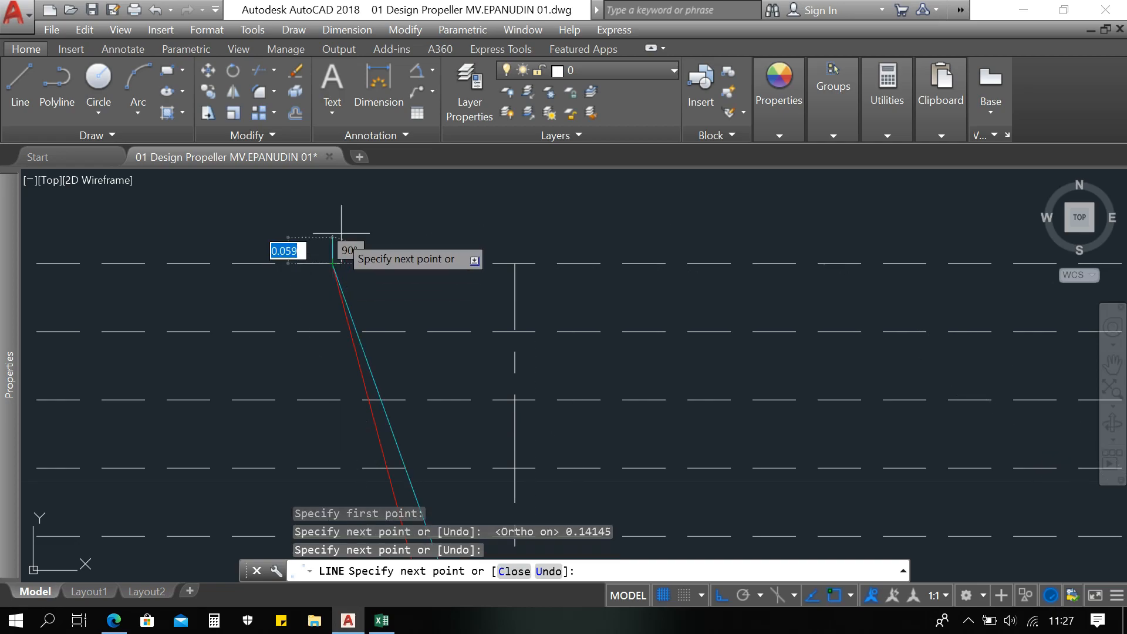
key("Return")
scroll(405, 273, "down", 5)
middle_click_drag(406, 313, 392, 317)
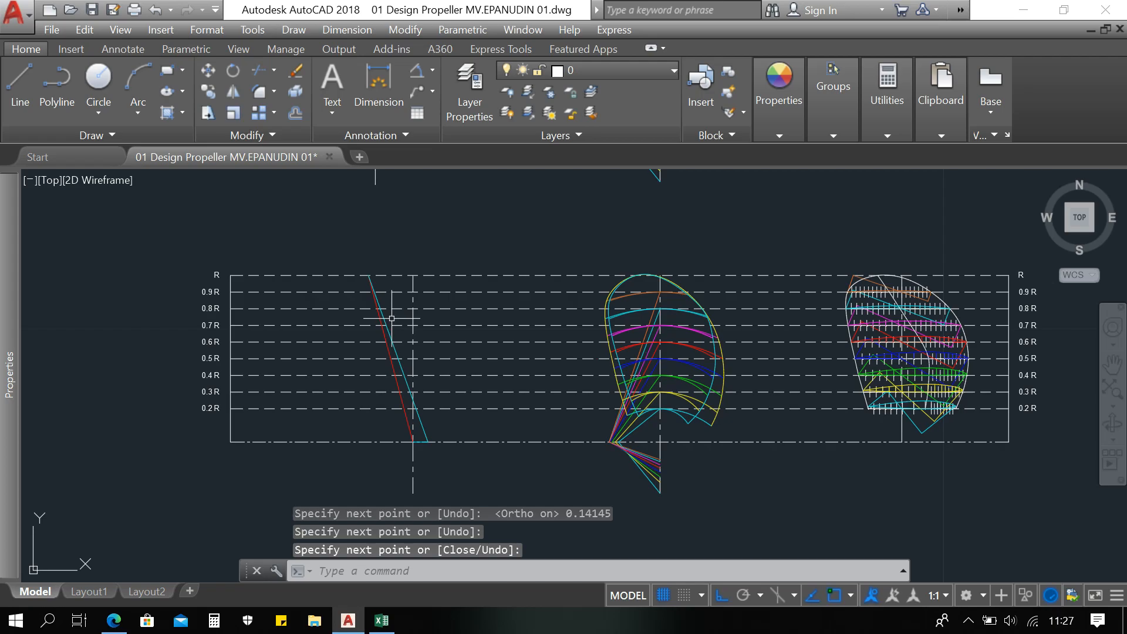
key("Escape")
key("Escape")
key("Escape")
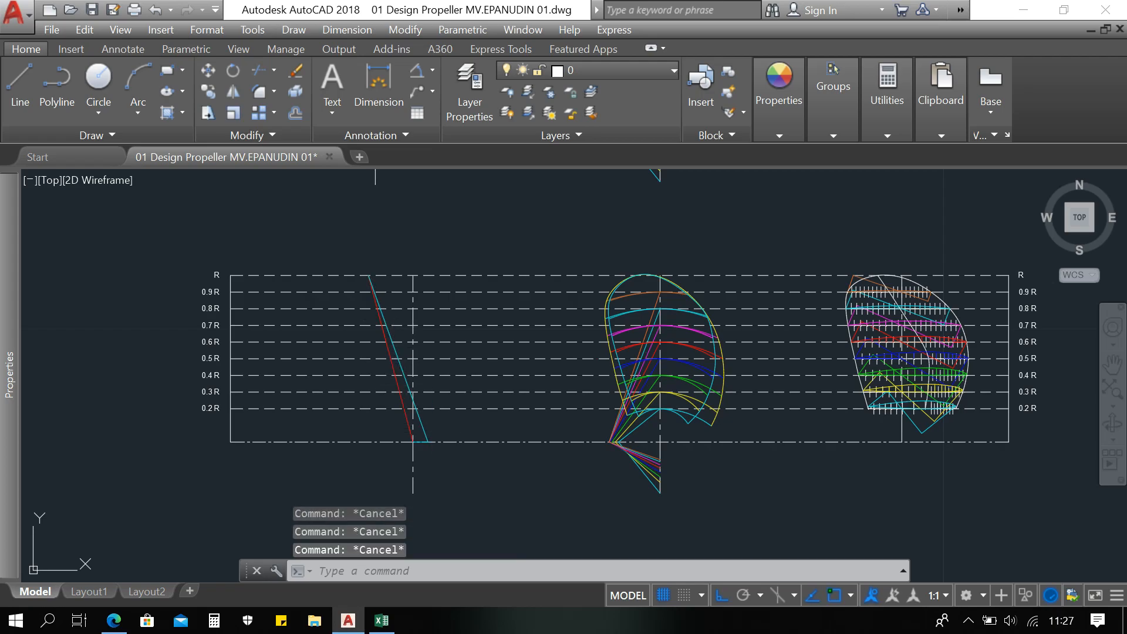
Step: Draw a horizontal line from the 0.9 R arc's right end on the yellow blade outline to just short of the side view's thickness line
middle_click_drag(587, 291, 587, 292)
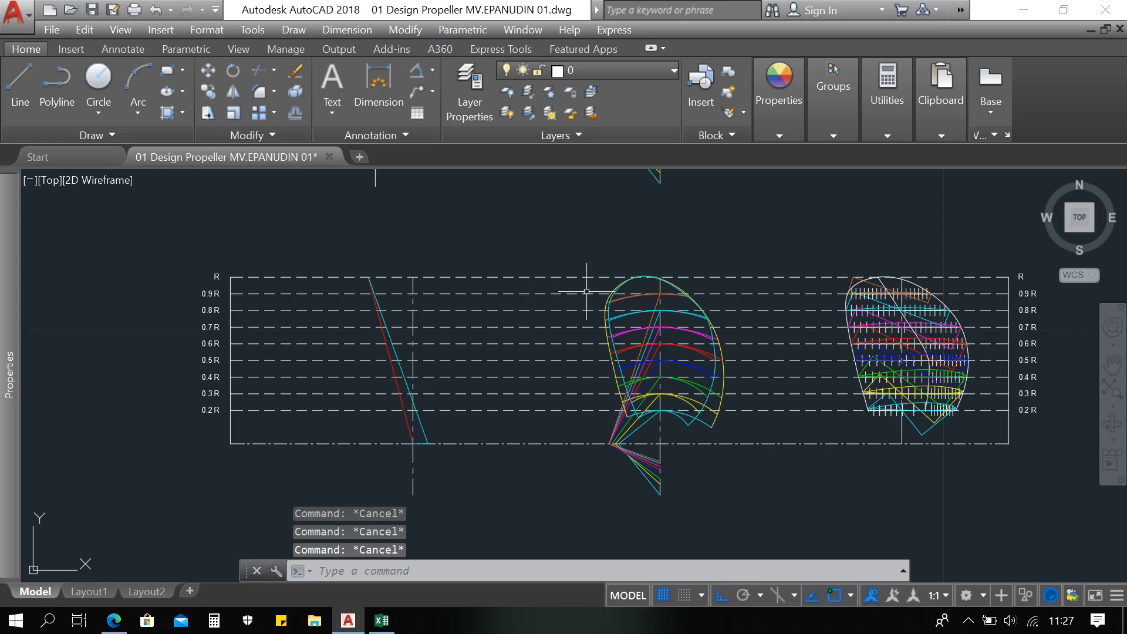
scroll(683, 278, "up", 2)
type("l")
key("Return")
scroll(734, 294, "up", 8)
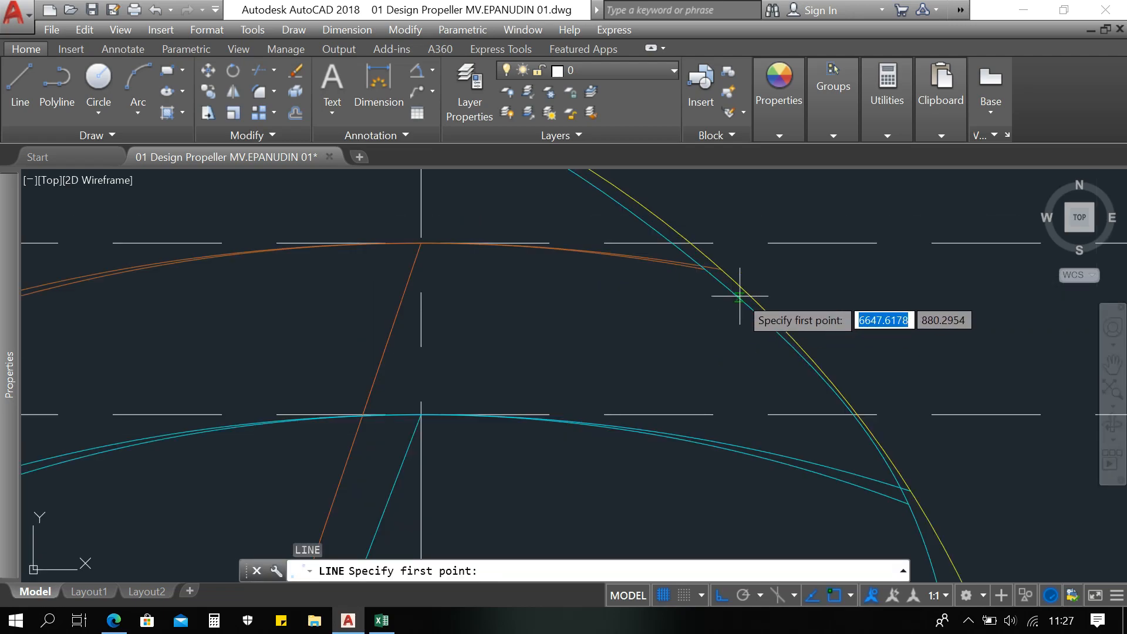
middle_click_drag(740, 296, 735, 324)
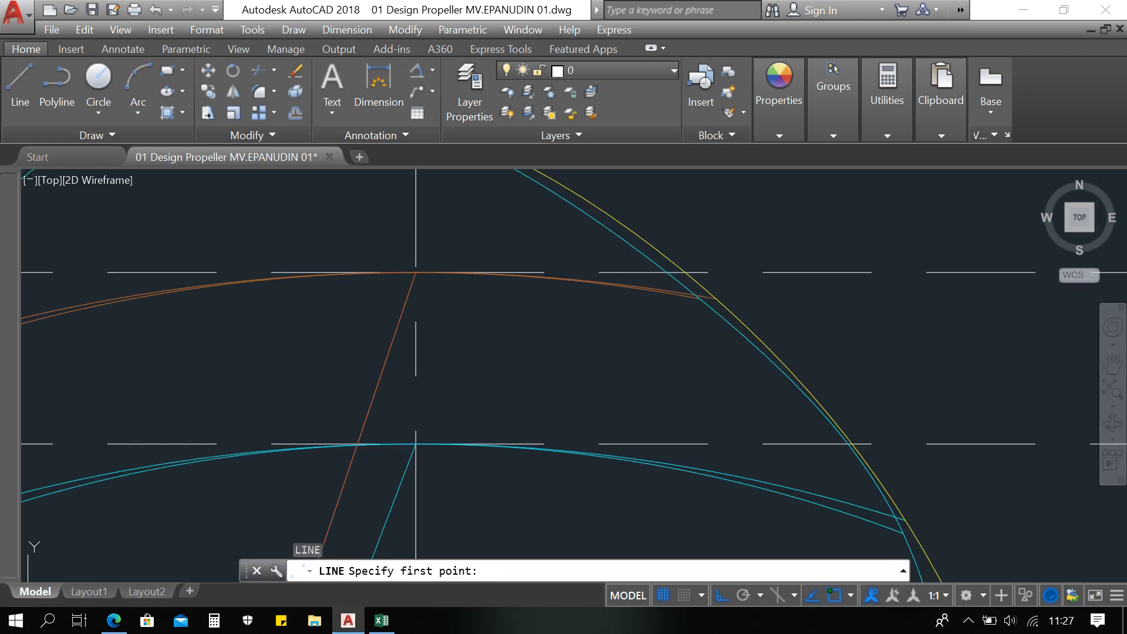
left_click(718, 298)
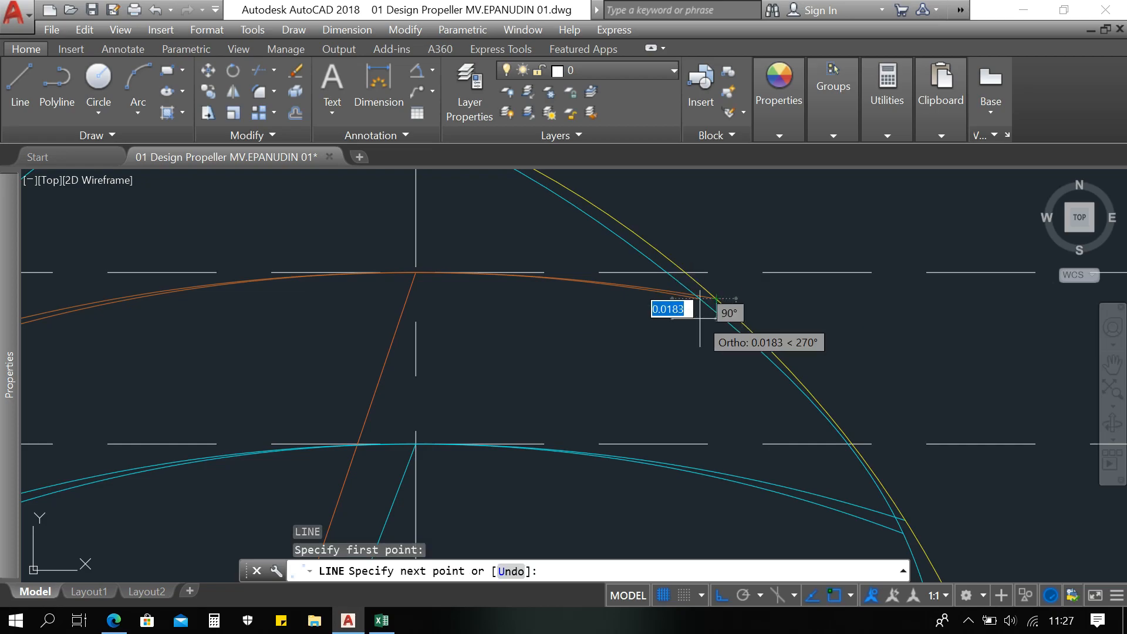
scroll(662, 323, "down", 2)
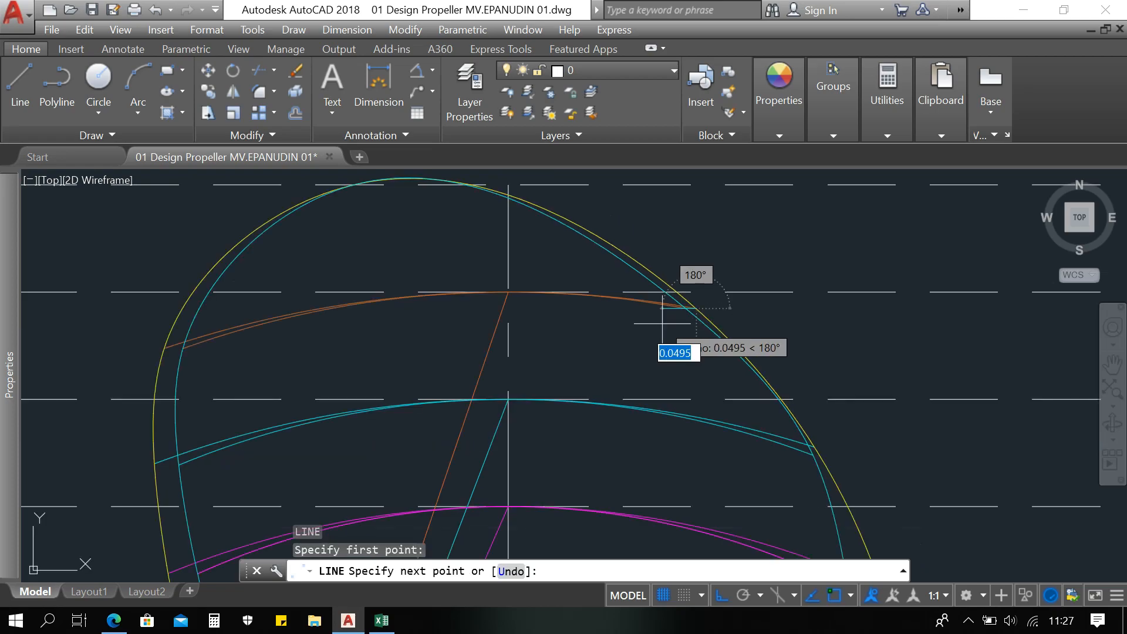
mouse_move(663, 323)
middle_mouse_down()
mouse_move(738, 259)
mouse_move(742, 296)
middle_mouse_up()
scroll(742, 297, "down", 4)
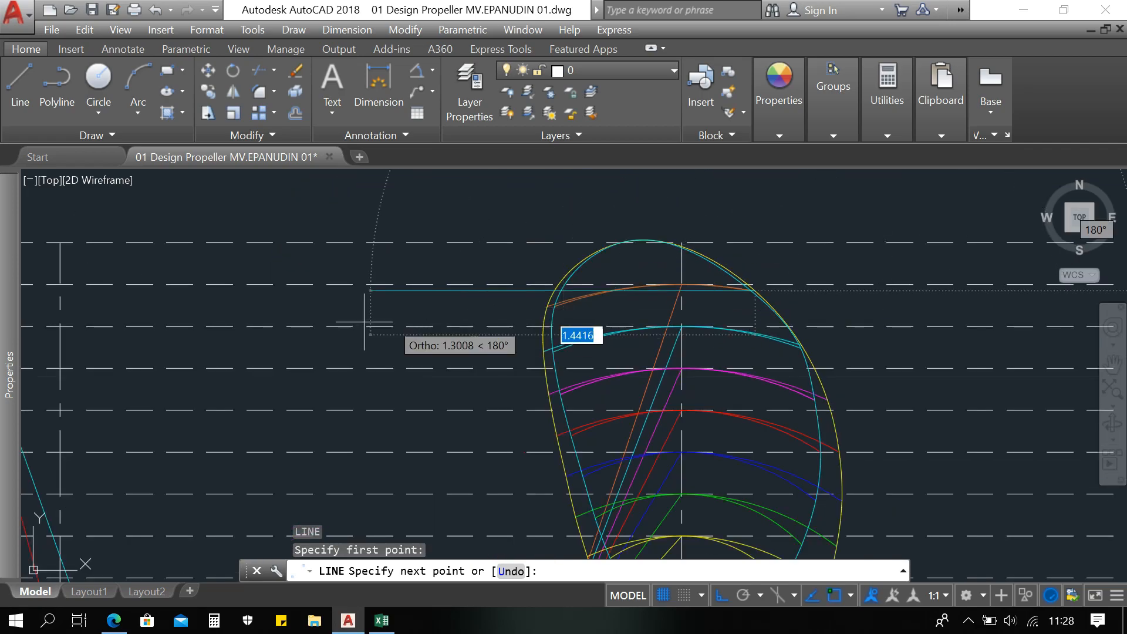
middle_click_drag(223, 304, 523, 312)
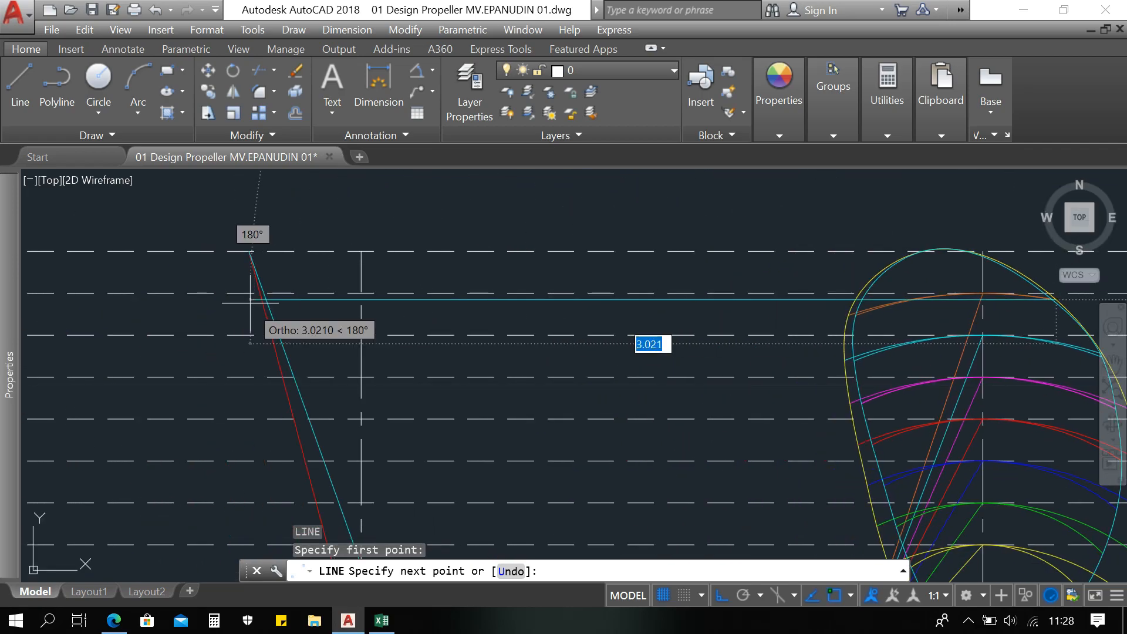
scroll(256, 299, "up", 2)
scroll(269, 299, "up", 4)
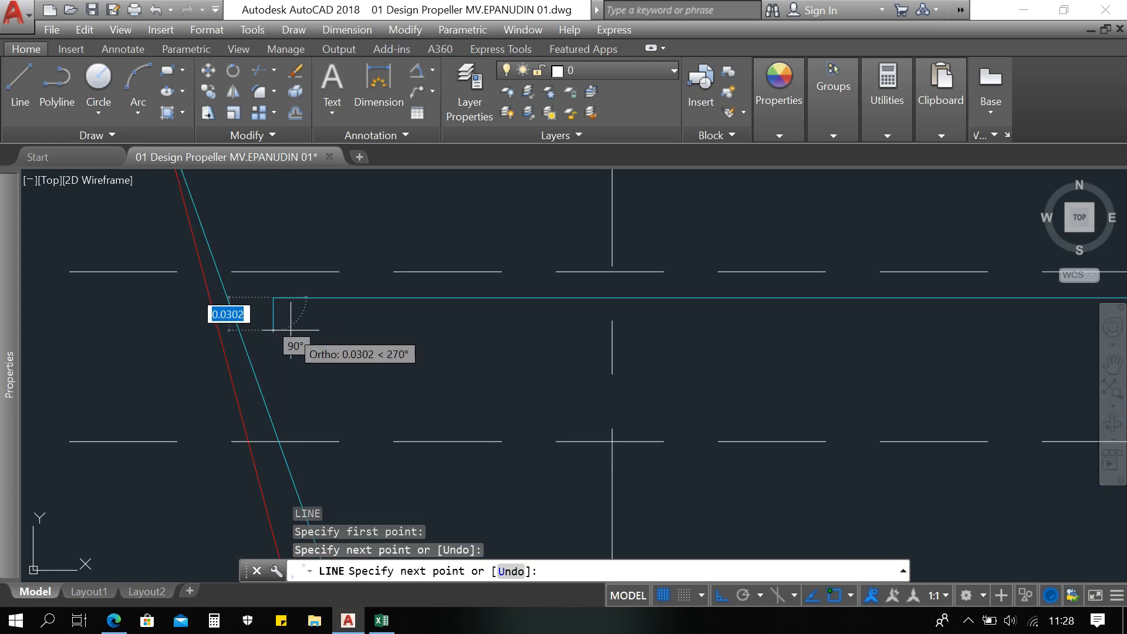
left_click(273, 306)
key("Return")
Step: Draw a horizontal line from the 0.9 R arc's left end on the yellow outline across the side view to beyond the raked line
scroll(375, 316, "down", 6)
middle_click_drag(771, 351, 511, 347)
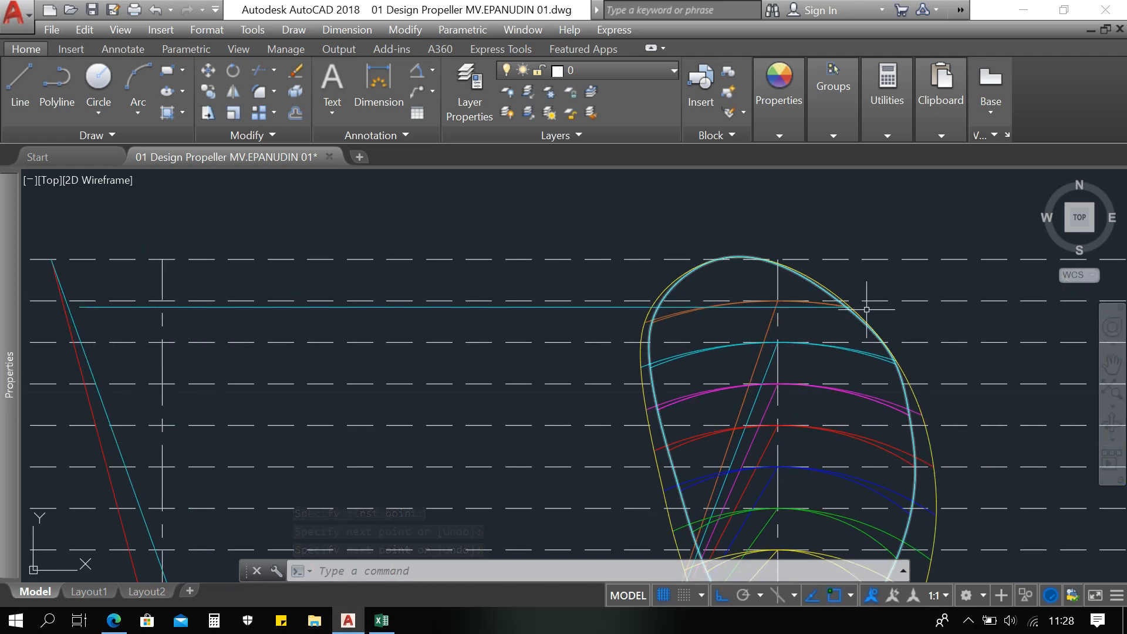
scroll(631, 328, "up", 6)
type("l")
key("Return")
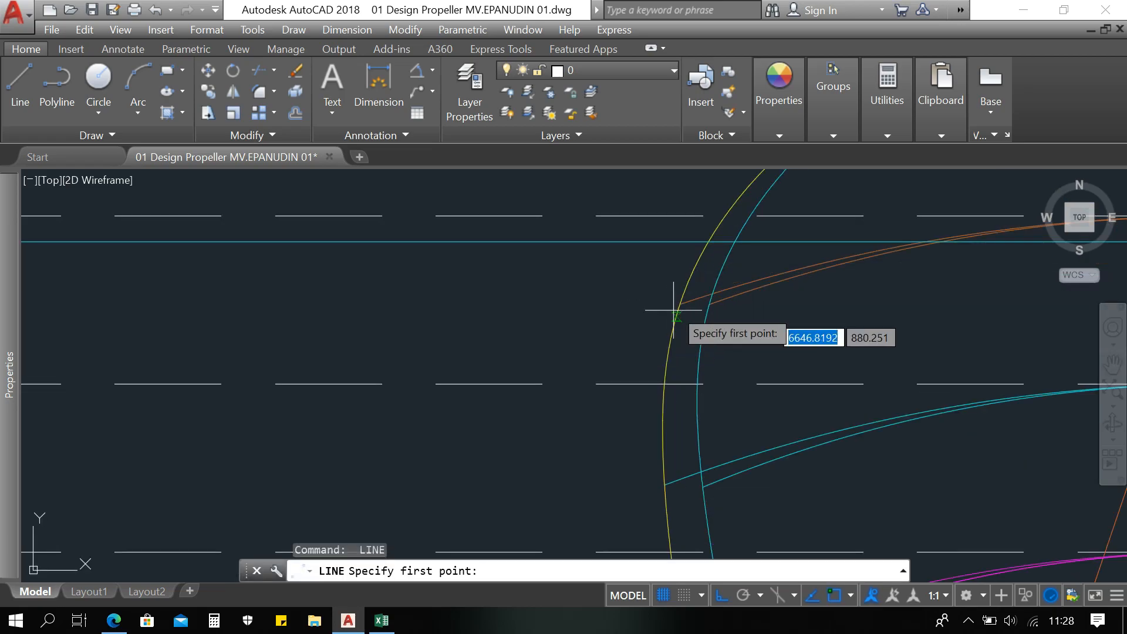
left_click(679, 306)
scroll(940, 294, "down", 6)
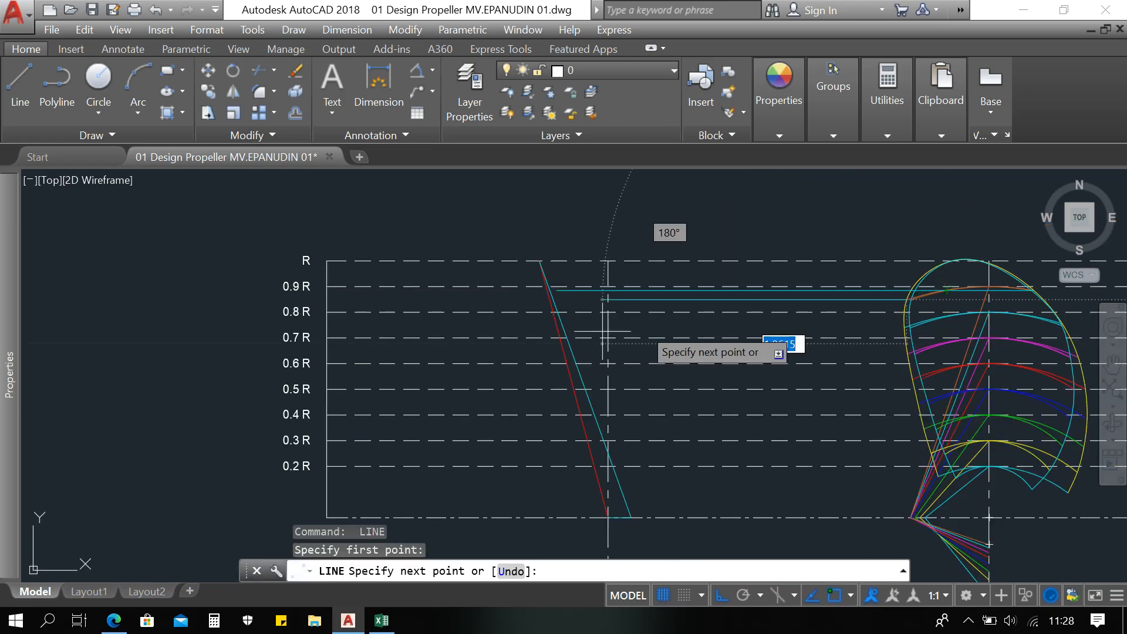
scroll(499, 302, "up", 6)
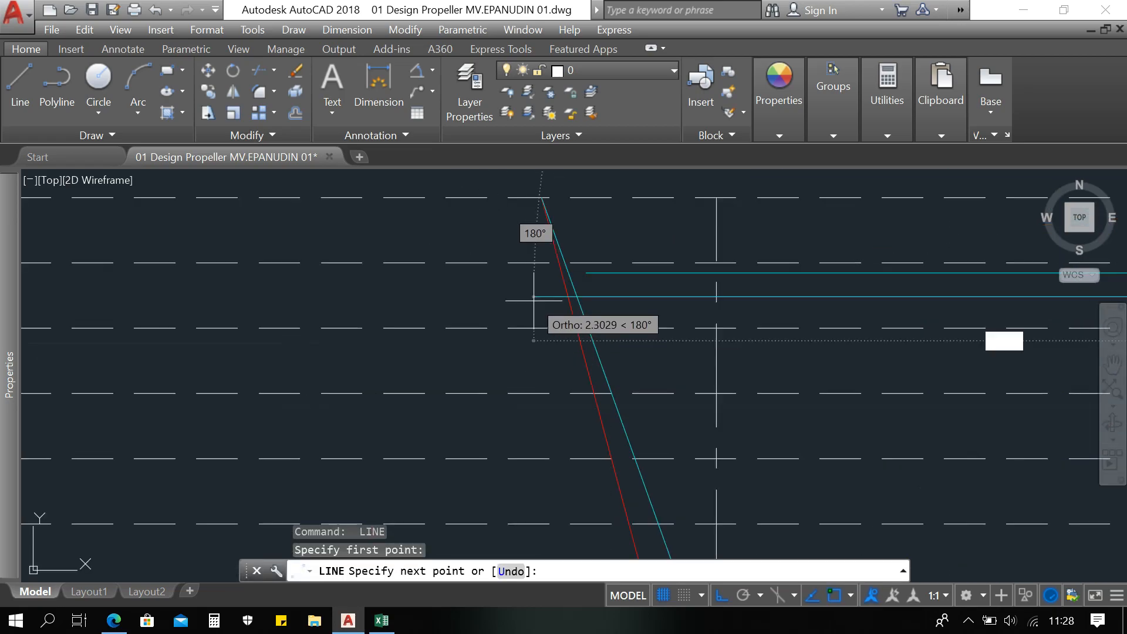
left_click(492, 296)
key("Return")
scroll(581, 285, "down", 4)
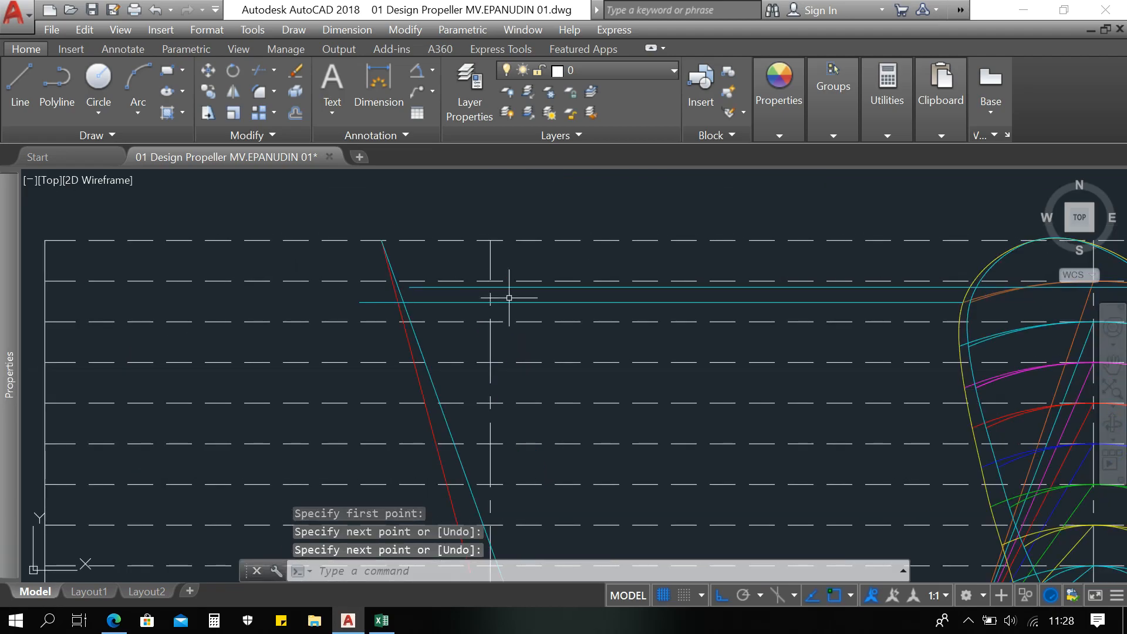
Step: Add an aligned dimension to the short orange line at the right end of the 0.9 R section in the sectioned blade view
middle_click_drag(694, 330, 541, 316)
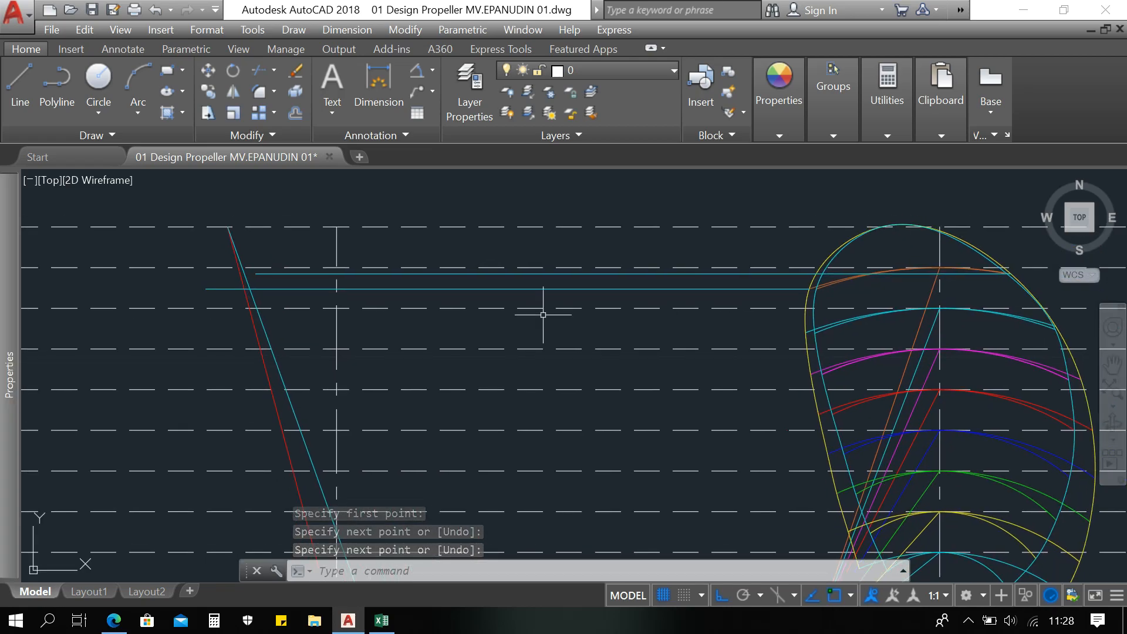
scroll(535, 311, "down", 2)
scroll(535, 311, "down", 3)
middle_click_drag(922, 327, 771, 330)
scroll(792, 328, "up", 6)
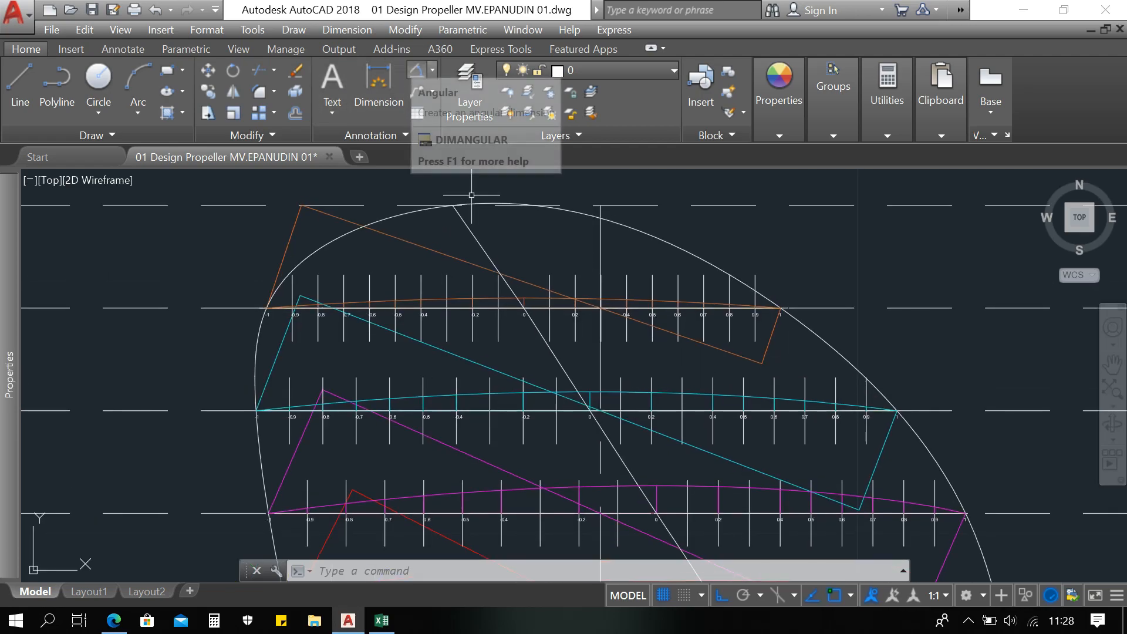
left_click(432, 71)
left_click(458, 101)
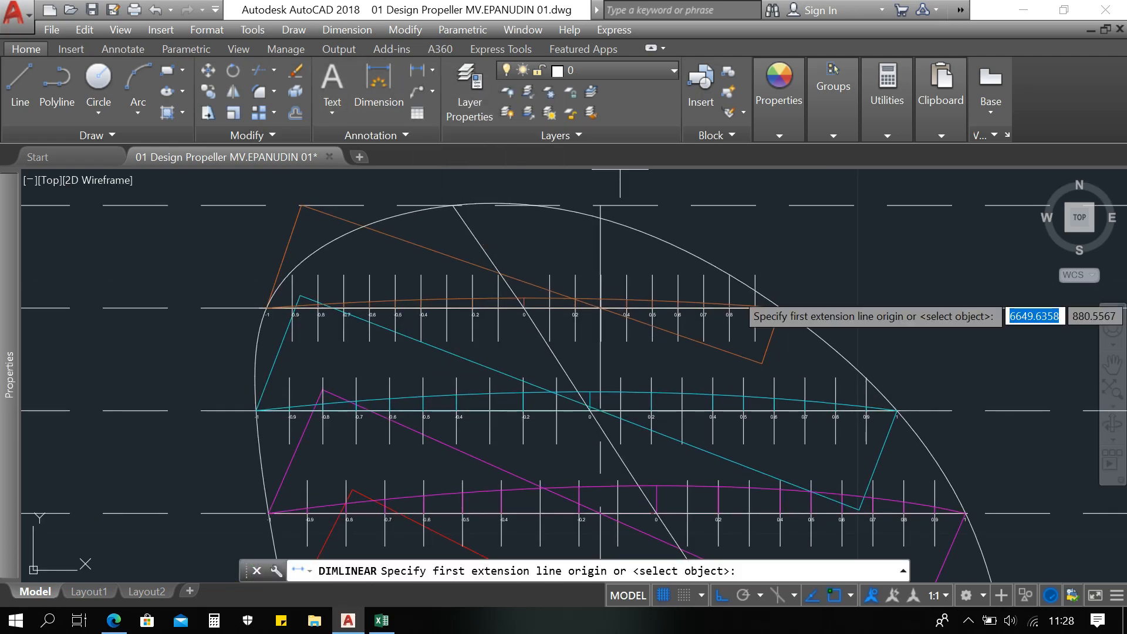
left_click(433, 70)
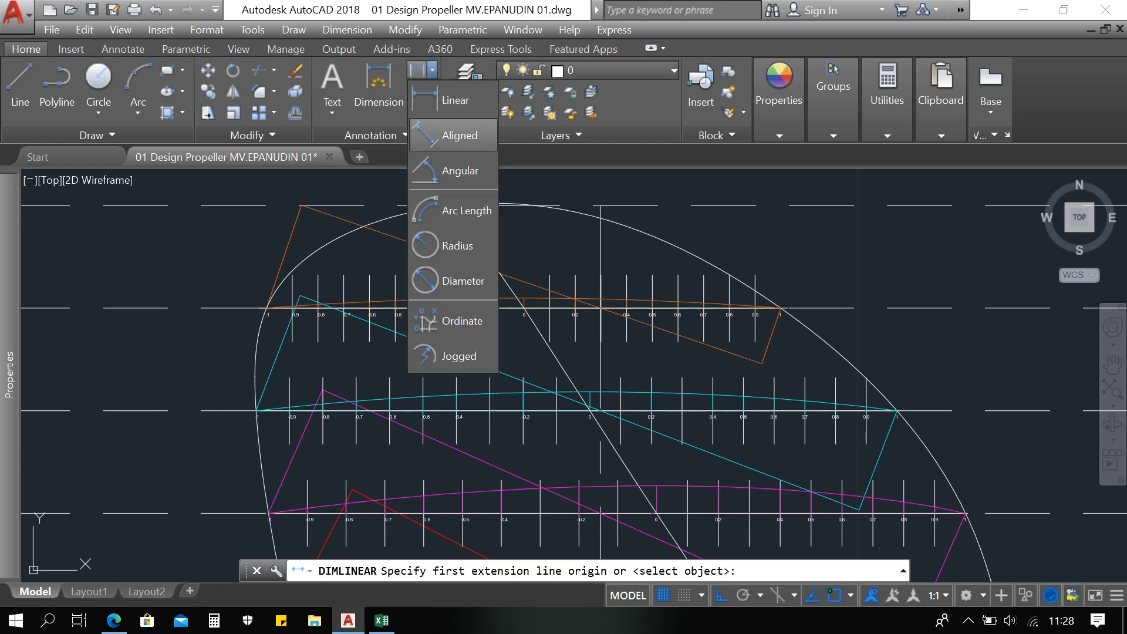
left_click(458, 136)
scroll(763, 371, "up", 2)
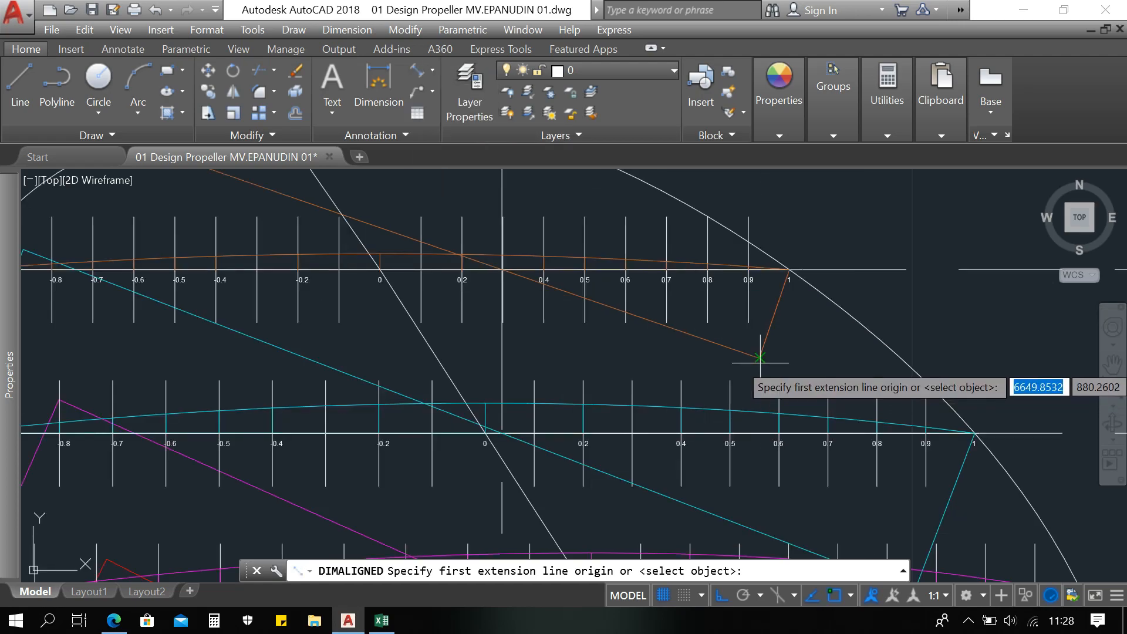
left_click(760, 357)
scroll(796, 283, "up", 4)
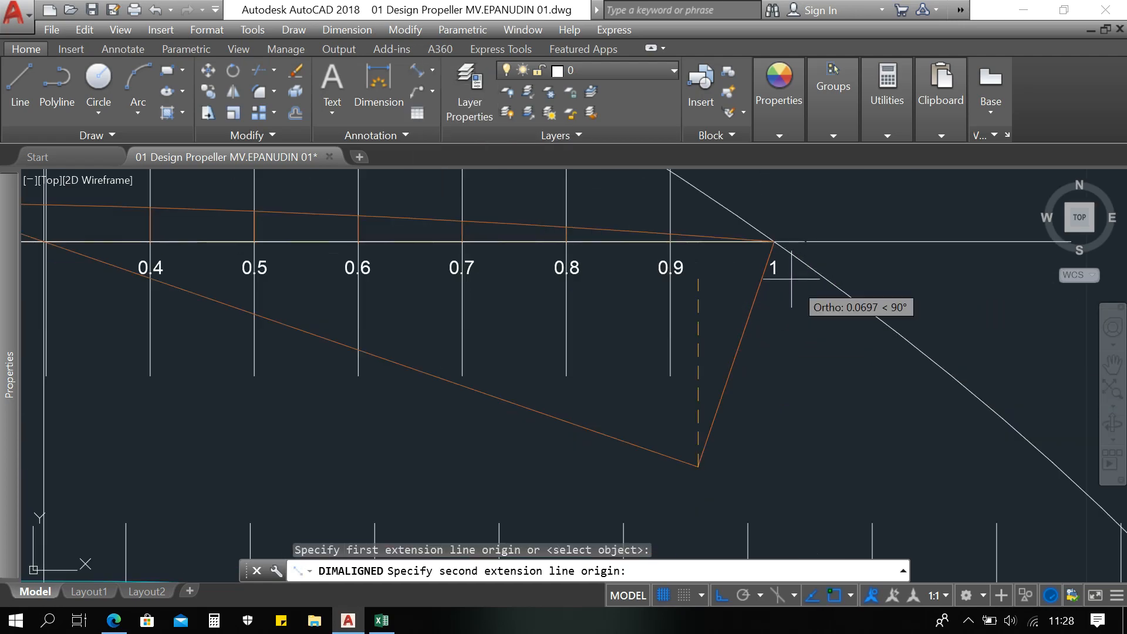
left_click(774, 242)
scroll(784, 246, "down", 2)
scroll(787, 247, "down", 5)
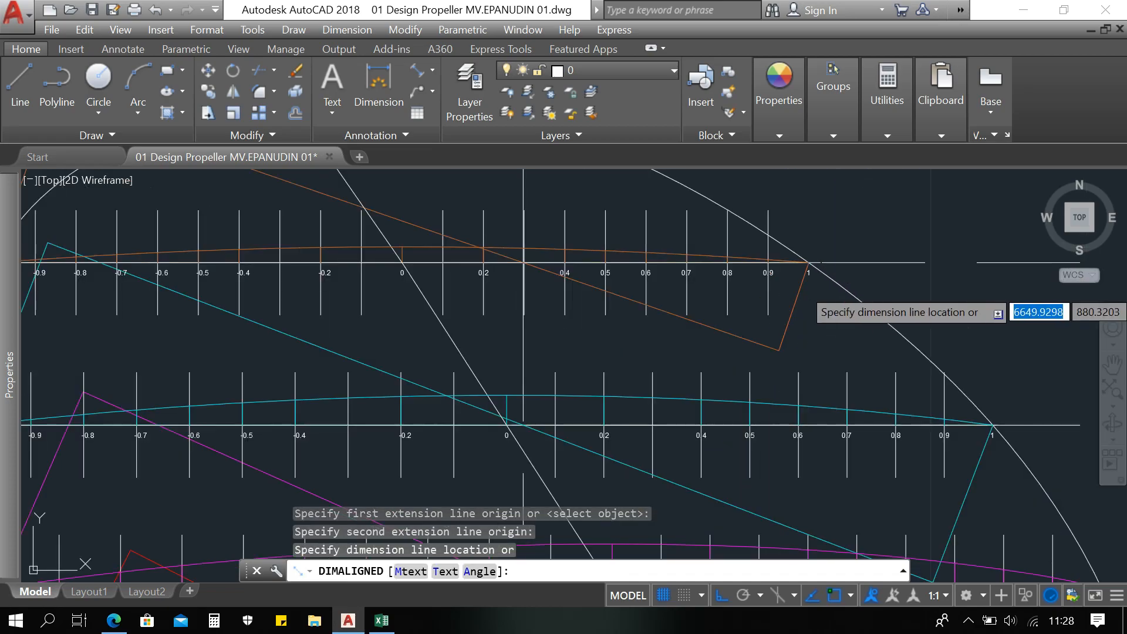
left_click(897, 290)
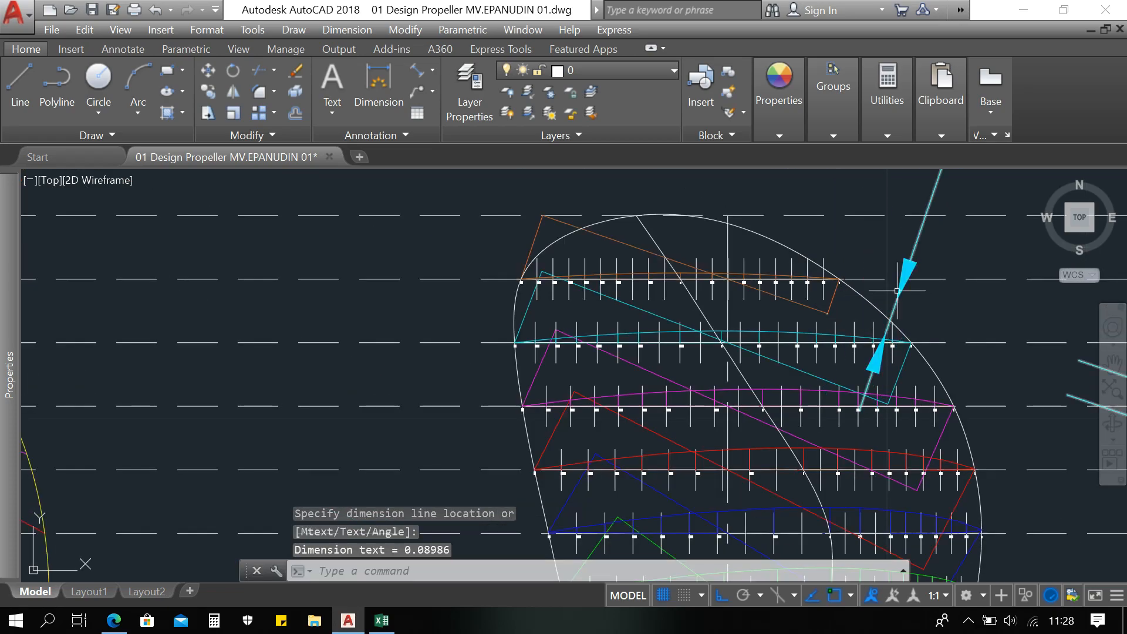
Step: Add an aligned dimension to the short orange line between the 0.9 R section's left end and the R line
key("Return")
scroll(546, 252, "up", 5)
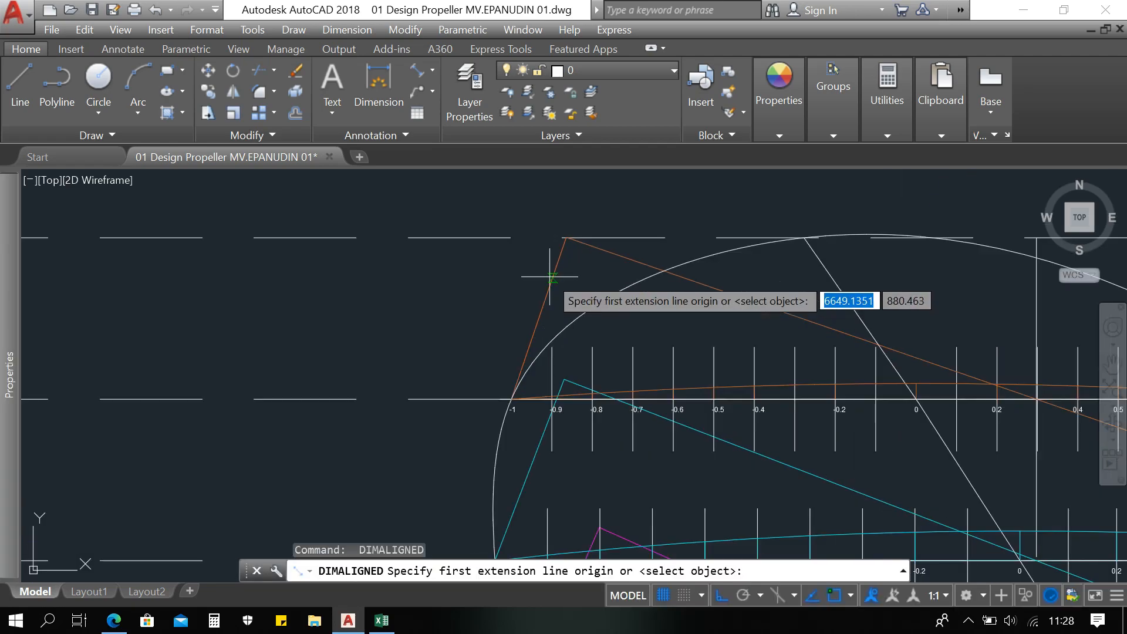
scroll(565, 243, "up", 3)
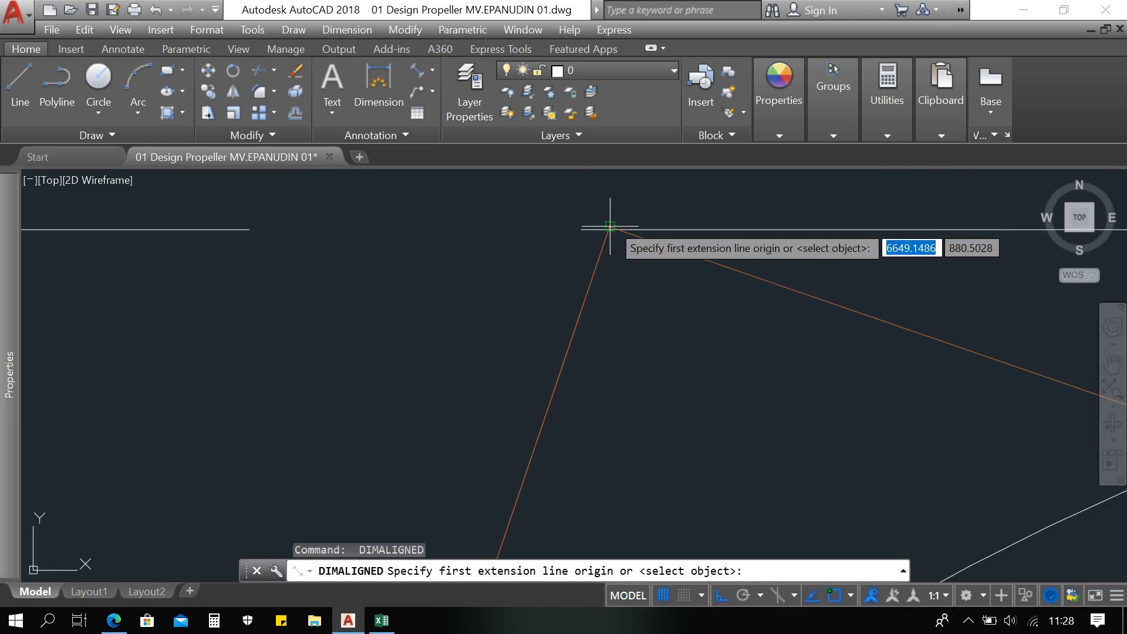
left_click(611, 226)
scroll(611, 235, "down", 5)
scroll(579, 323, "up", 6)
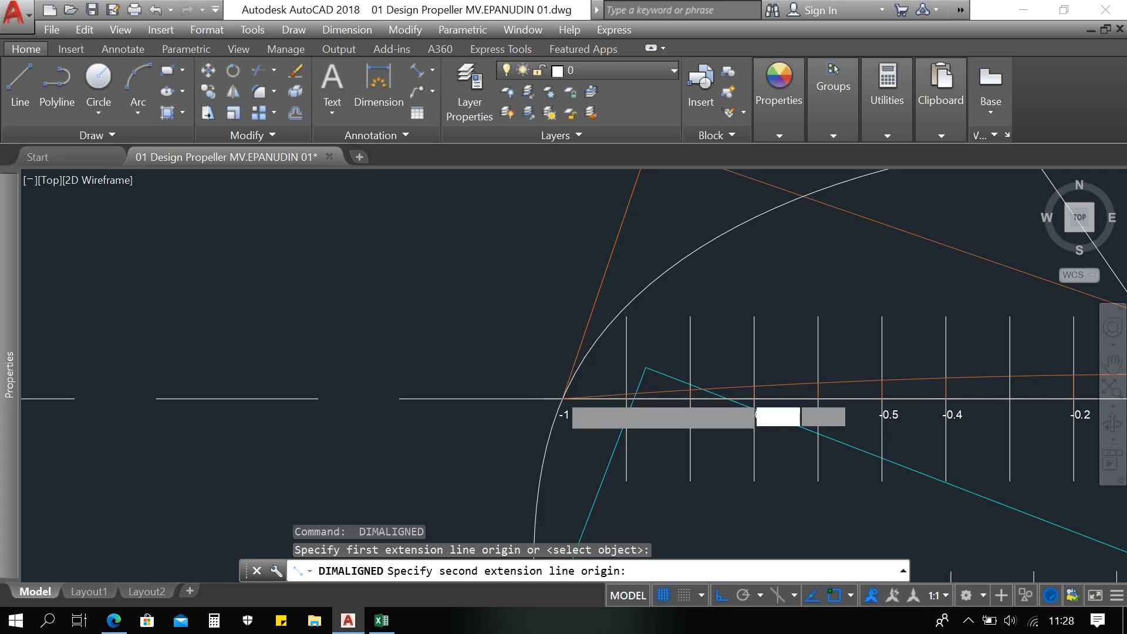
left_click(566, 418)
scroll(567, 417, "down", 3)
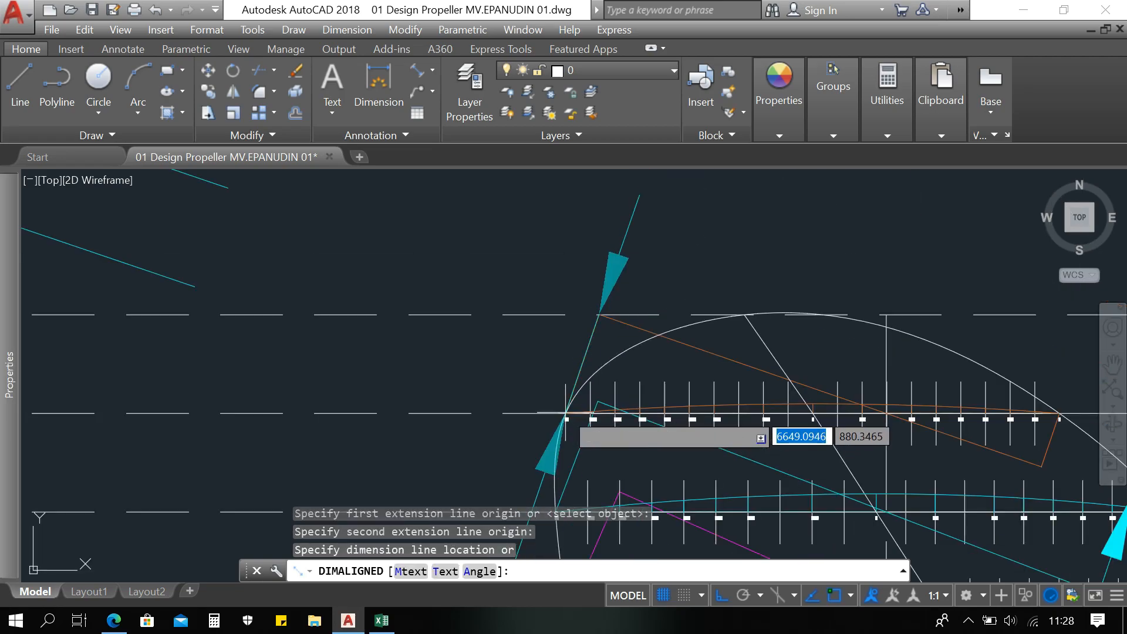
left_click(519, 364)
scroll(519, 364, "down", 6)
middle_click_drag(526, 335, 564, 332)
middle_click_drag(529, 280, 542, 313)
key("Return")
key("Return")
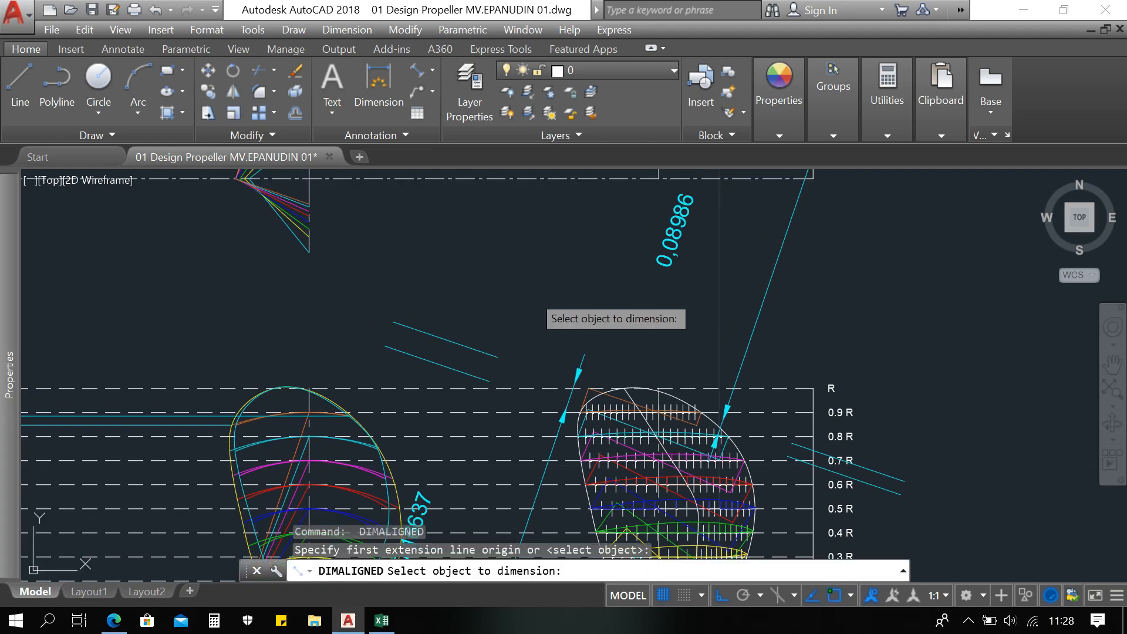
key("Escape")
key("Escape")
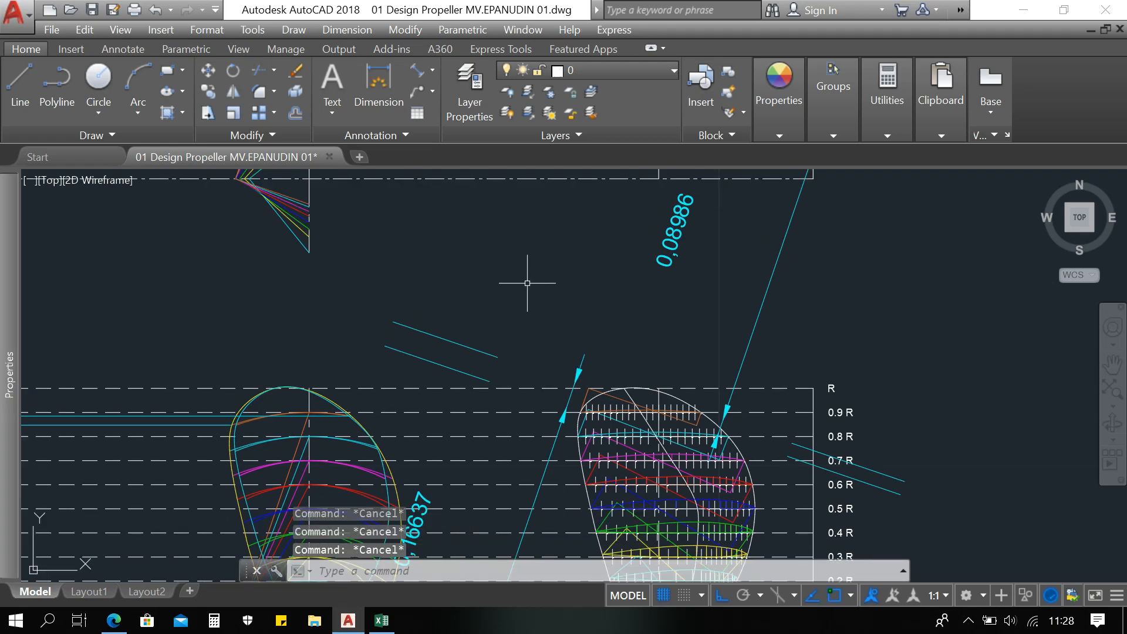
Step: Draw a horizontal line 0.16637 long in the empty area above the blade outlines
middle_click_drag(536, 287, 546, 267)
key("Return")
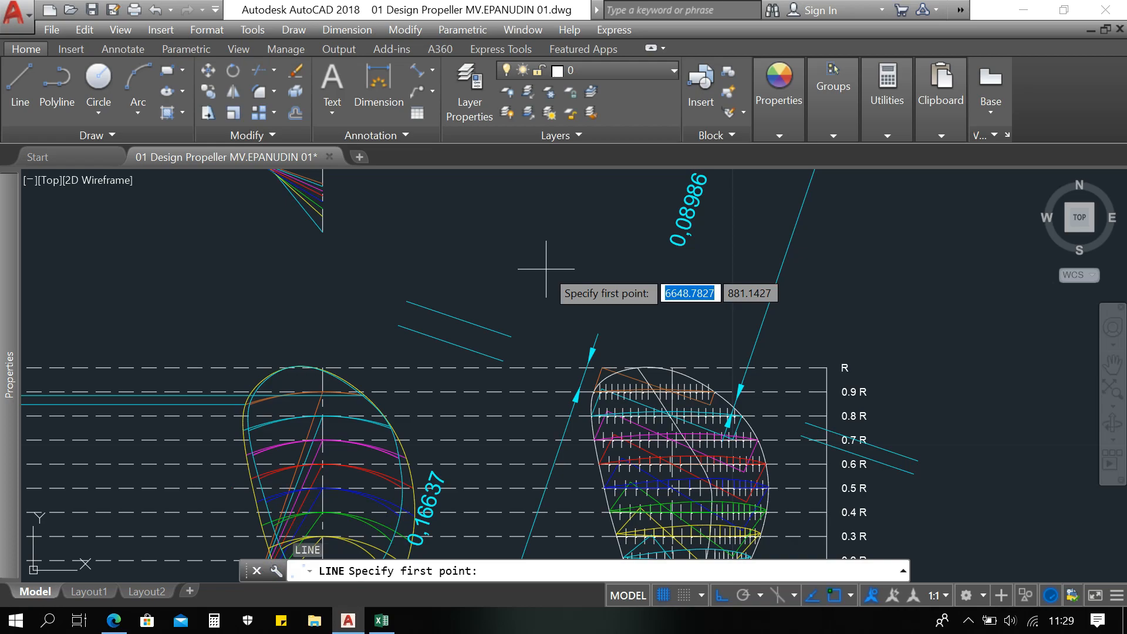
left_click(468, 241)
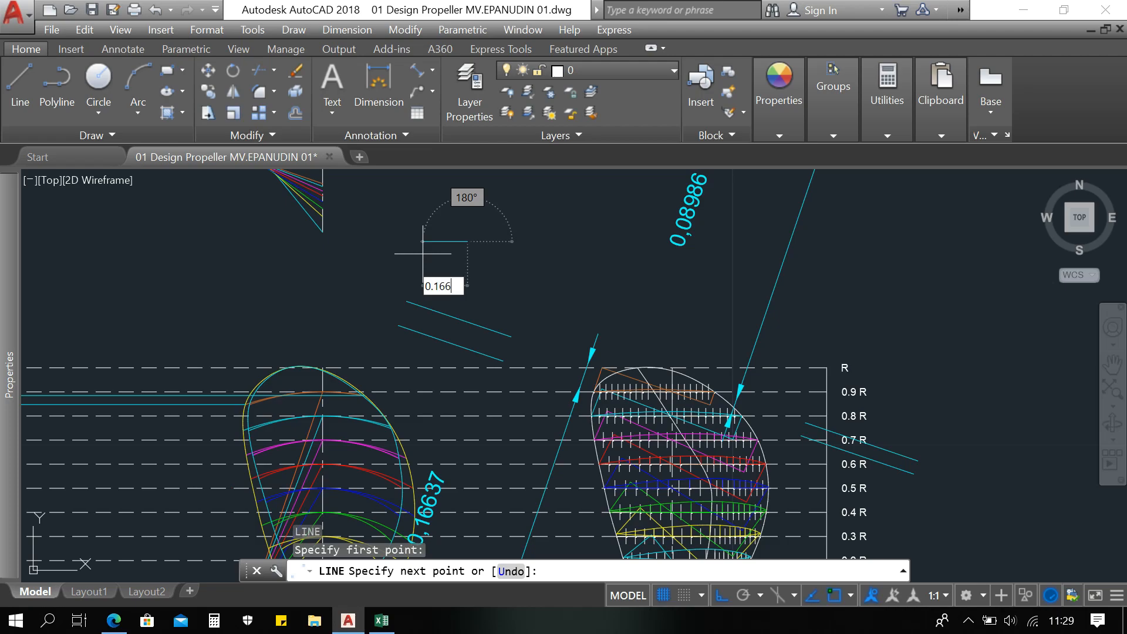
type("0.16637")
key("Return")
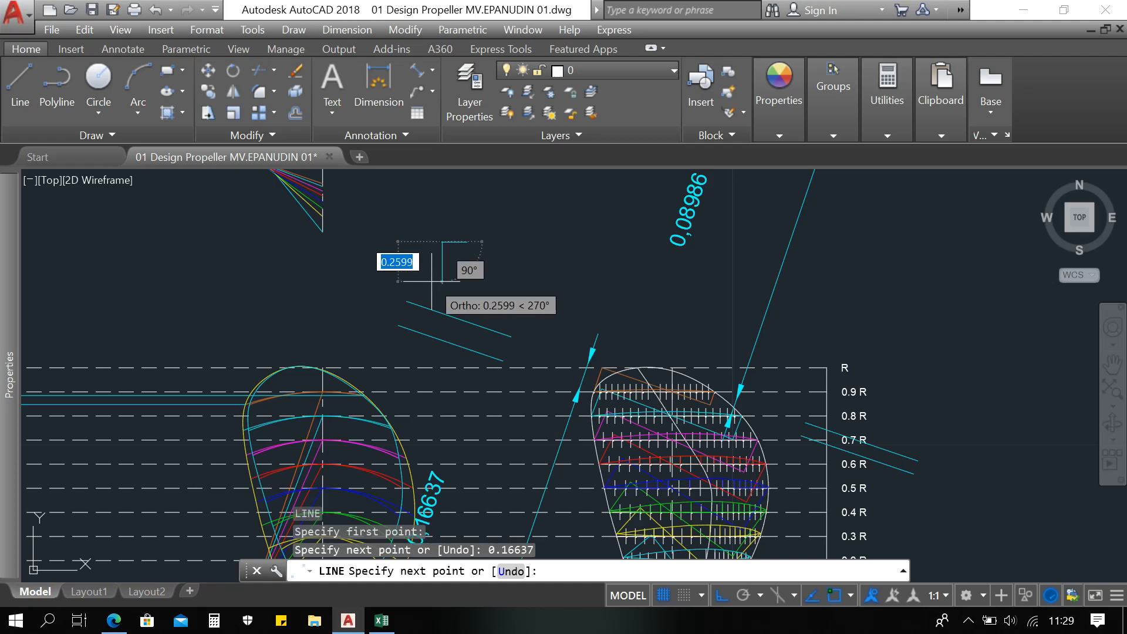
key("Return")
Step: Draw a separate horizontal line 0.08986 long beside the 0.16637 line above the blade outlines
key("Return")
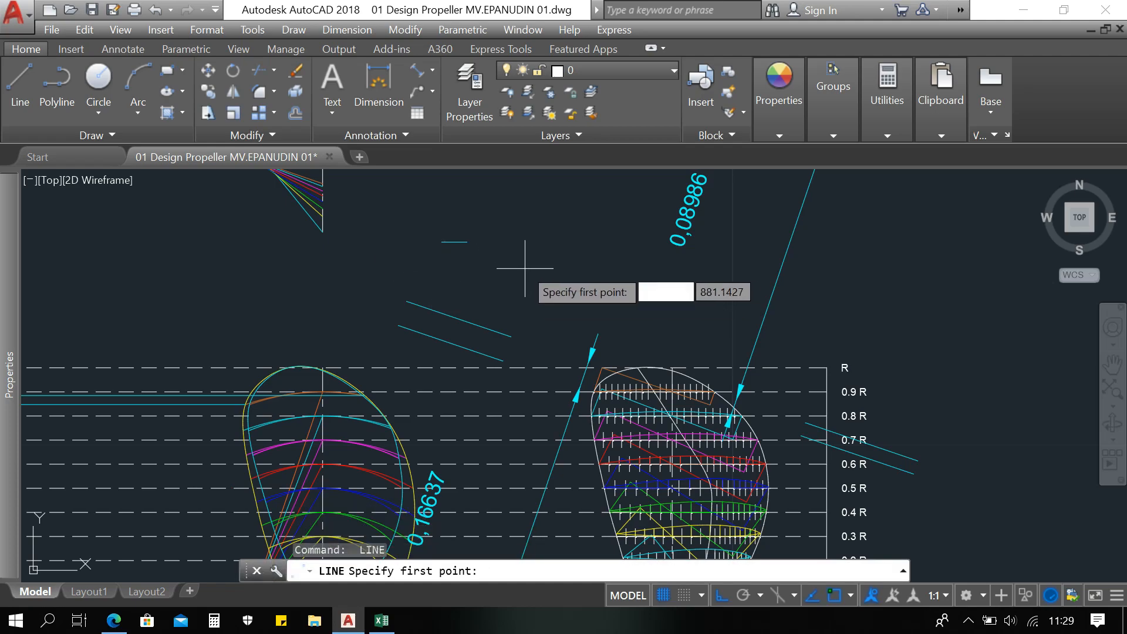
left_click(495, 281)
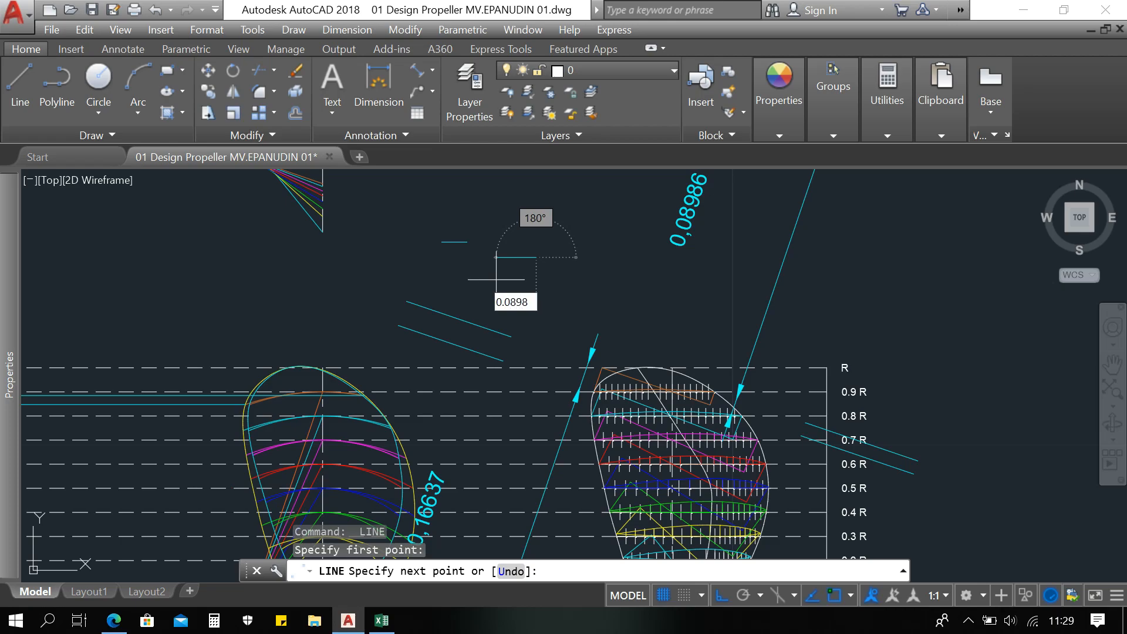
type("0.08986")
key("Return")
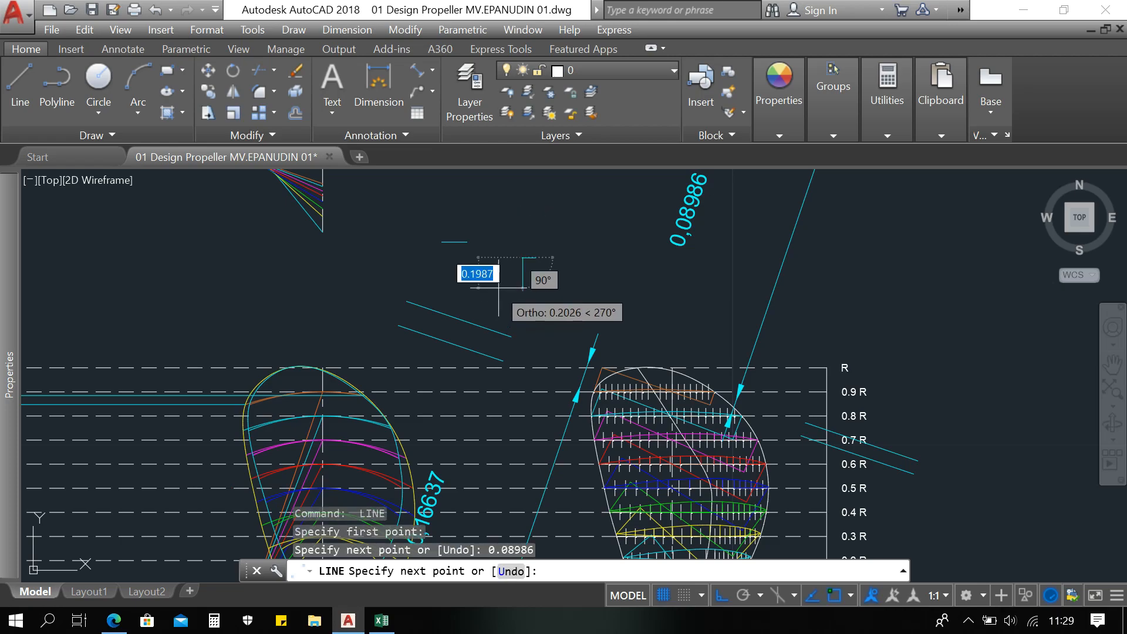
middle_click_drag(543, 282, 542, 284)
key("Escape")
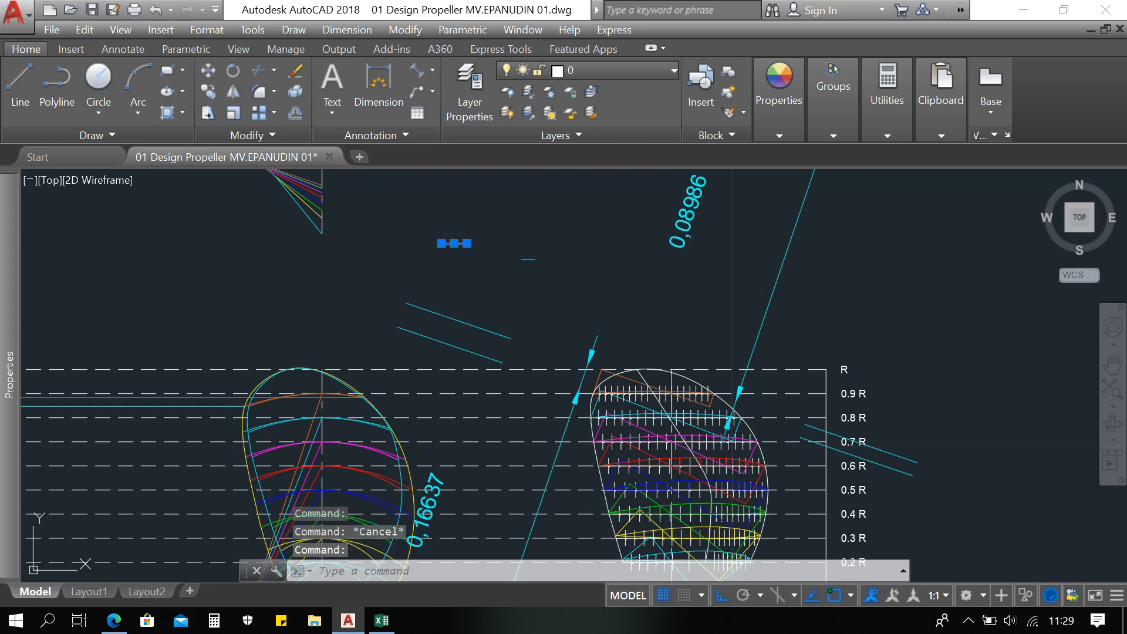
Step: Delete the aligned dimension of the short orange line at the 0.9 R section's right end
key("Escape")
left_click(799, 306)
left_click(753, 287)
key("Delete")
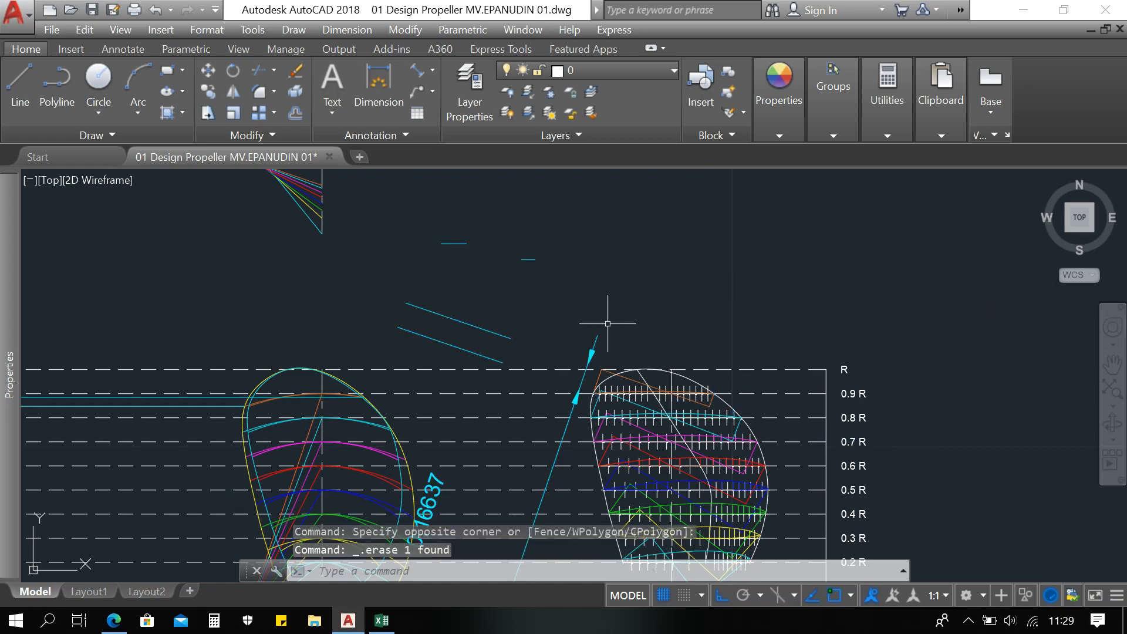
Step: Delete the 0.16637 aligned dimension and move the two short horizontal cyan lines to the empty area above the side view's raked line
left_click(457, 331)
key("Delete")
left_click(590, 297)
left_click(409, 220)
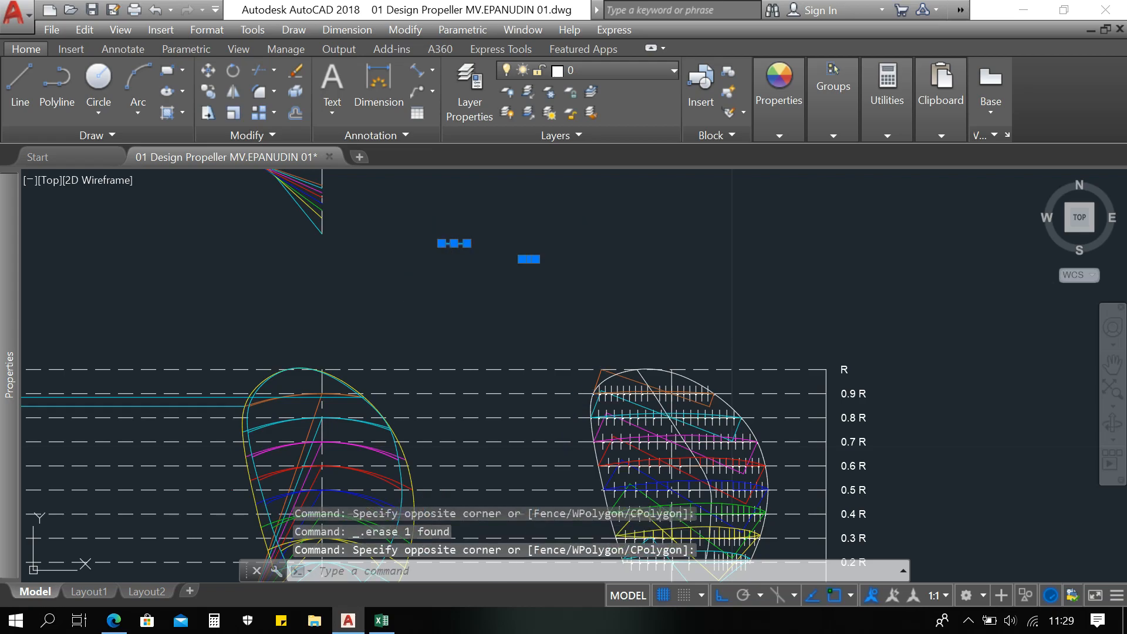
key("Return")
left_click(479, 291)
middle_click_drag(398, 298, 646, 244)
key("F8")
scroll(366, 346, "up", 2)
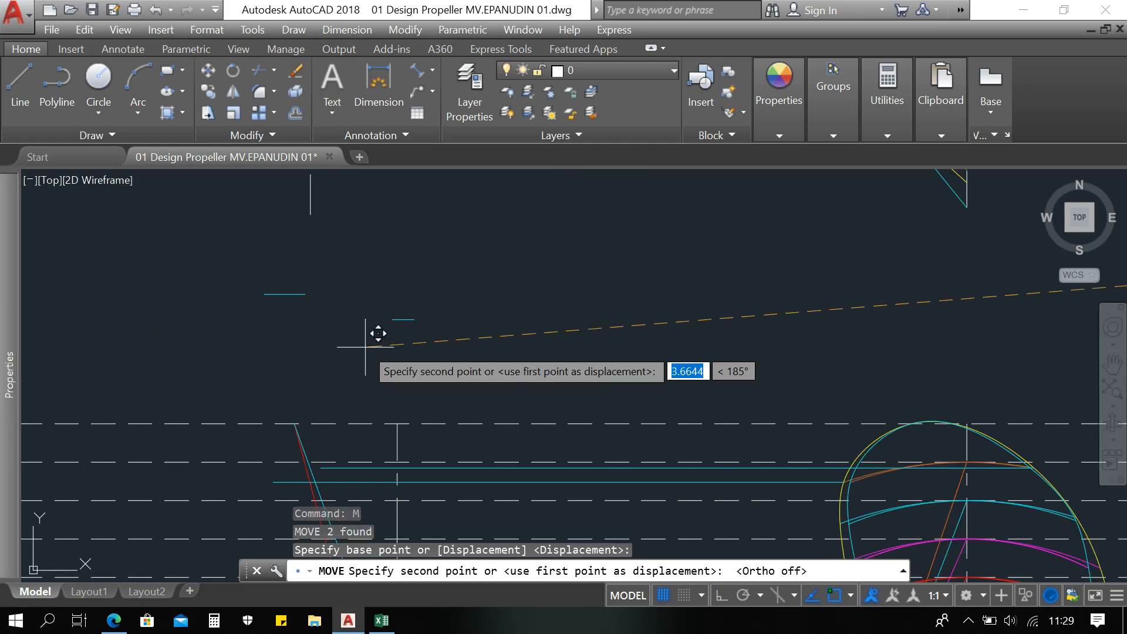
left_click(354, 367)
middle_click_drag(357, 366, 353, 342)
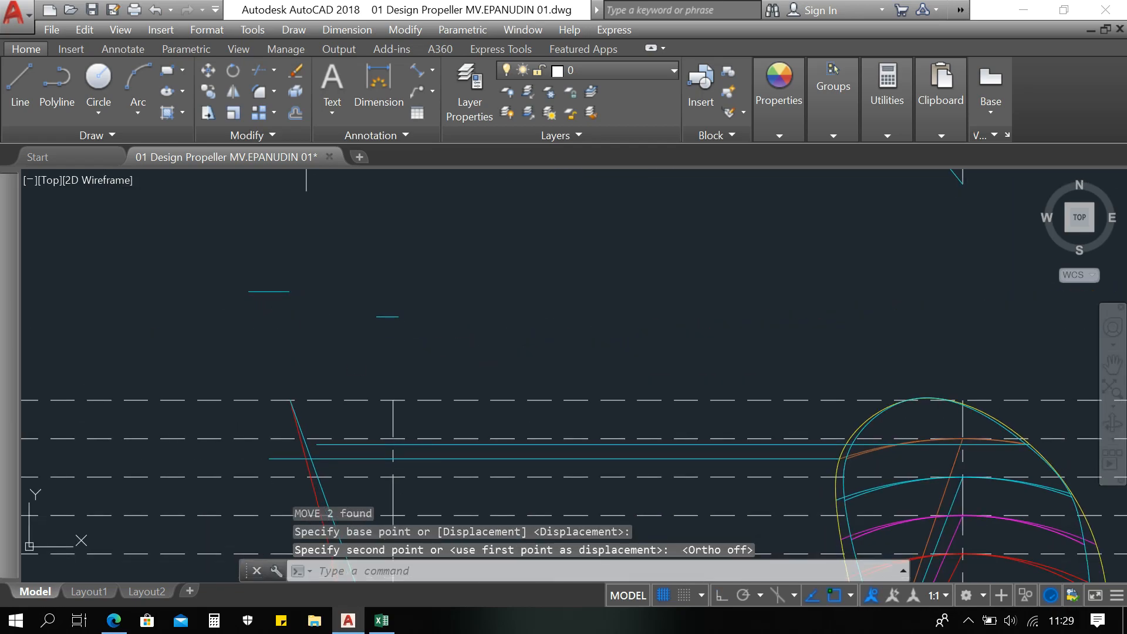
key("Escape")
key("Escape")
key("Escape")
Step: Change the colour of the two short horizontal lines above the side view to orange
left_click(226, 251)
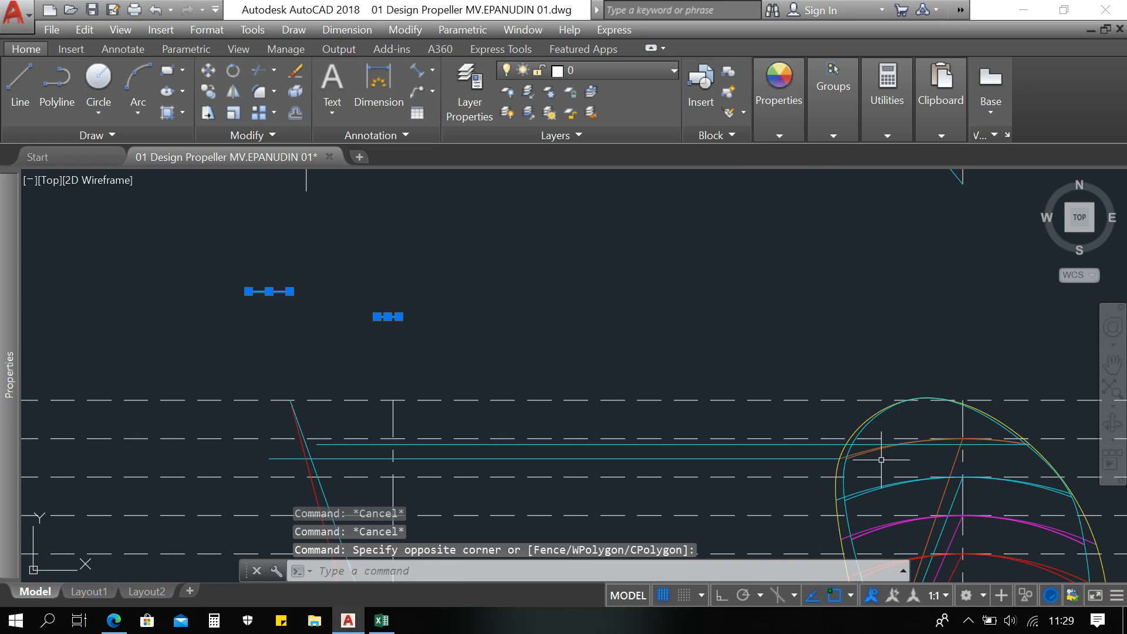
mouse_move(779, 99)
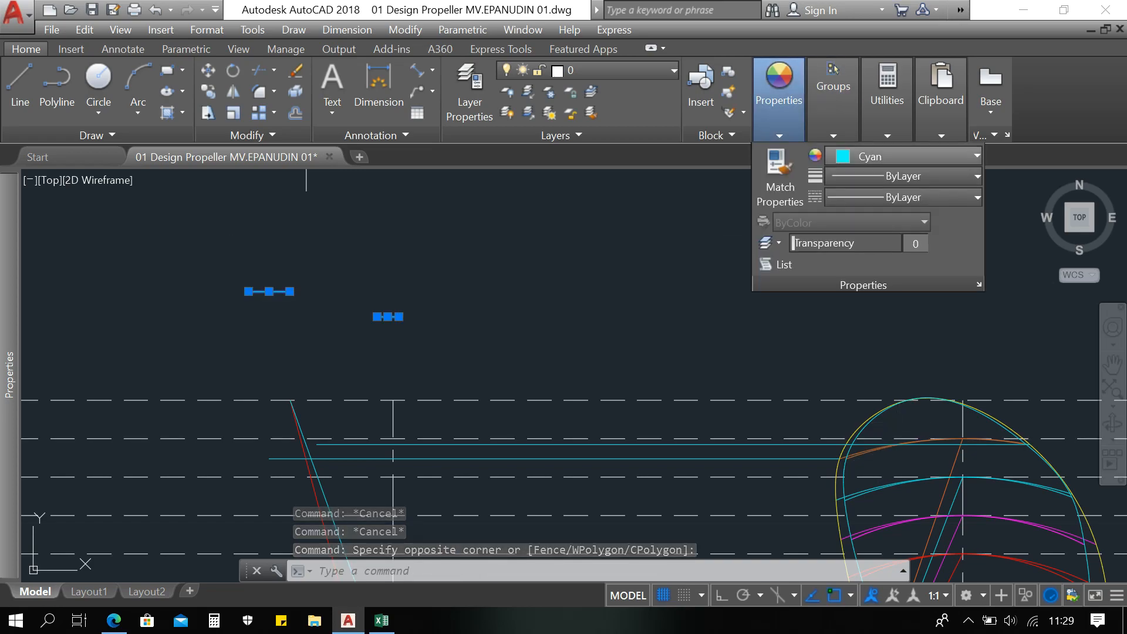
left_click(904, 156)
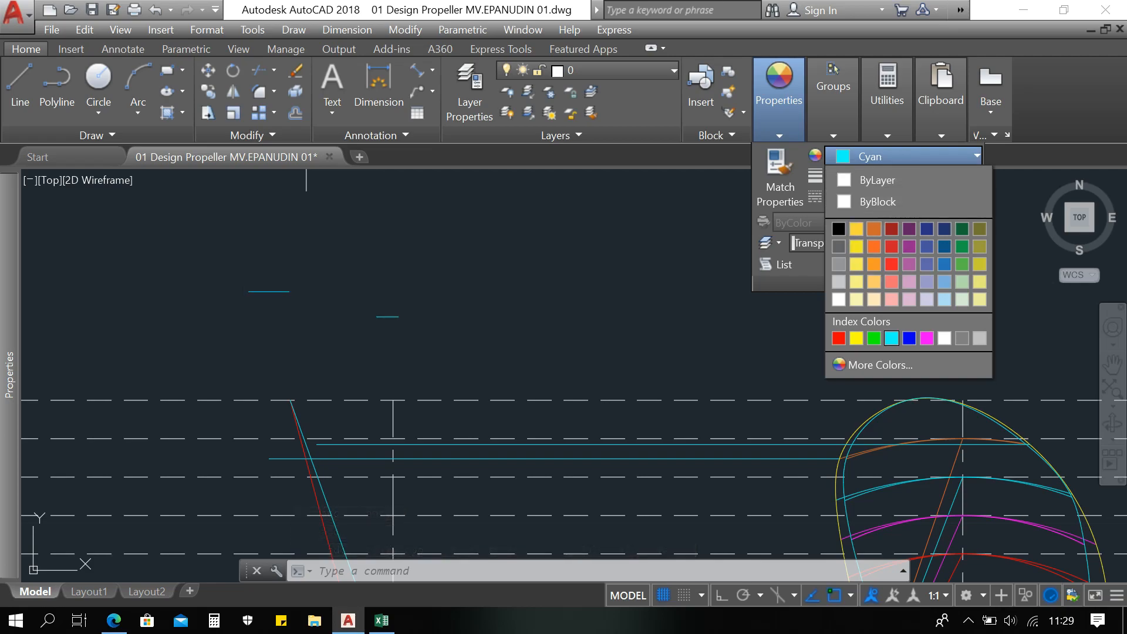
left_click(875, 229)
key("Escape")
key("Escape")
key("Escape")
Step: Move the shorter orange line so its left end sits where the red line crosses the 0.9 R line
middle_click_drag(404, 340, 509, 333)
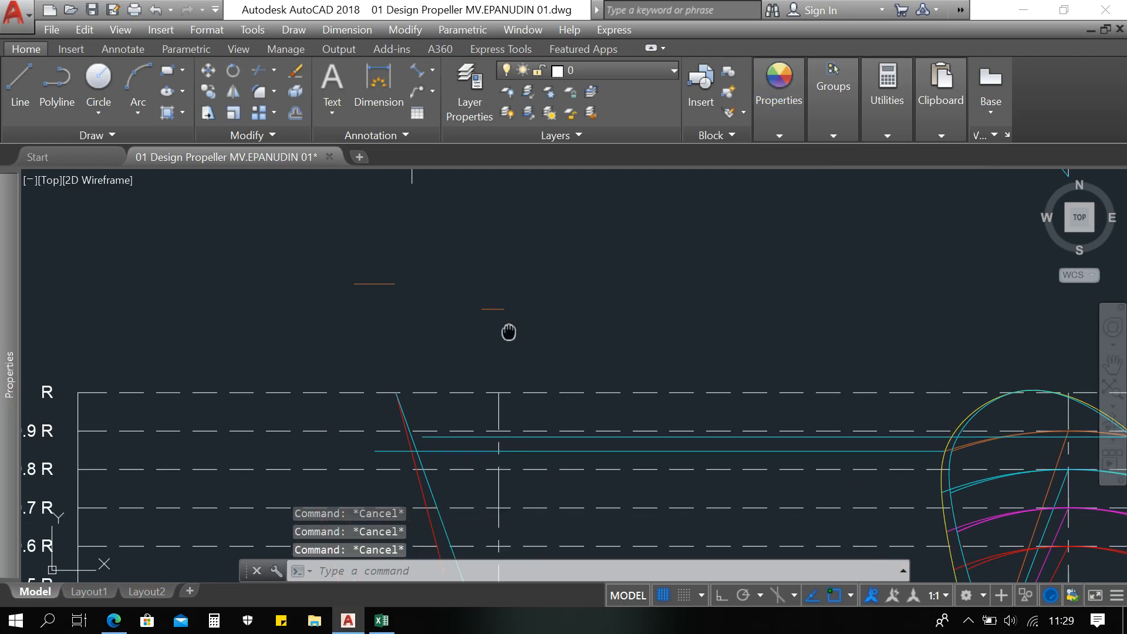
left_click(523, 349)
left_click(476, 285)
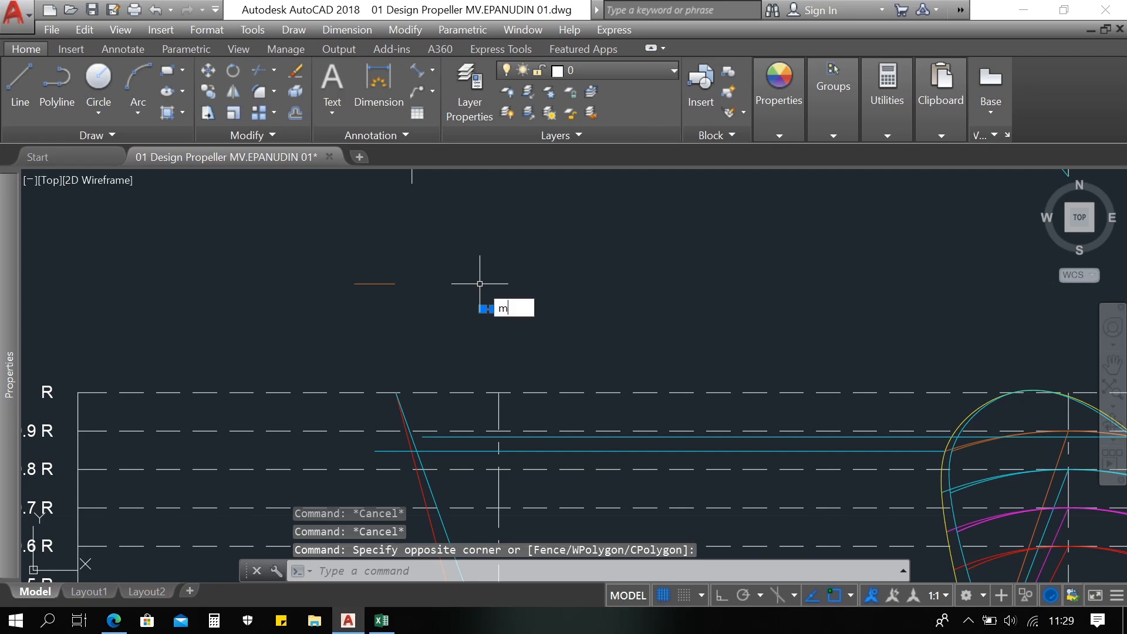
key("Return")
scroll(466, 323, "up", 2)
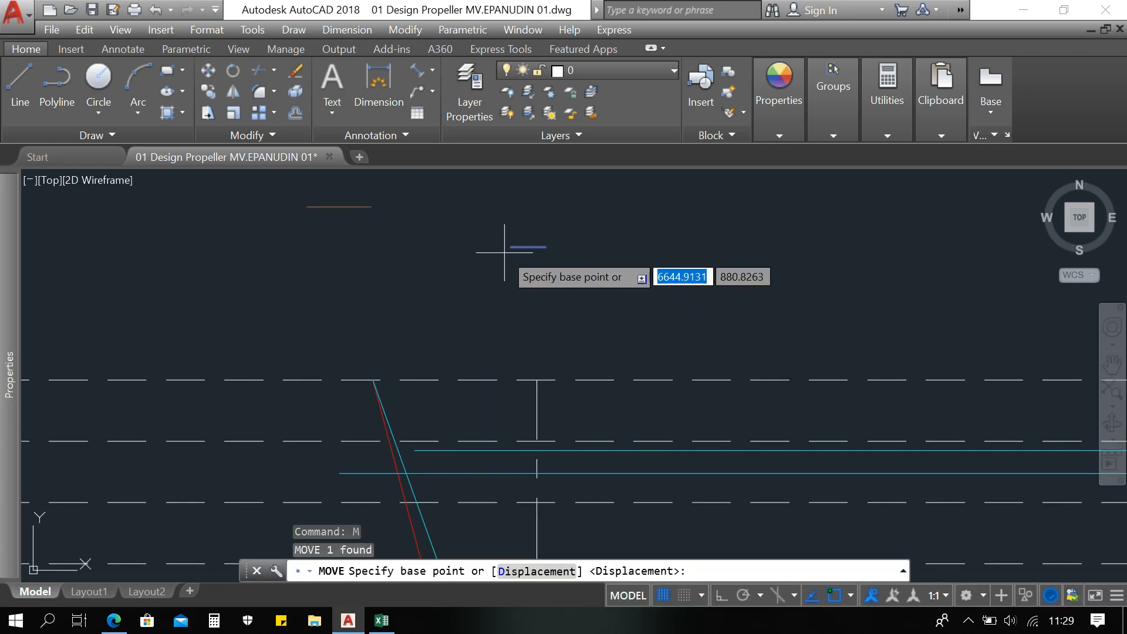
left_click(511, 246)
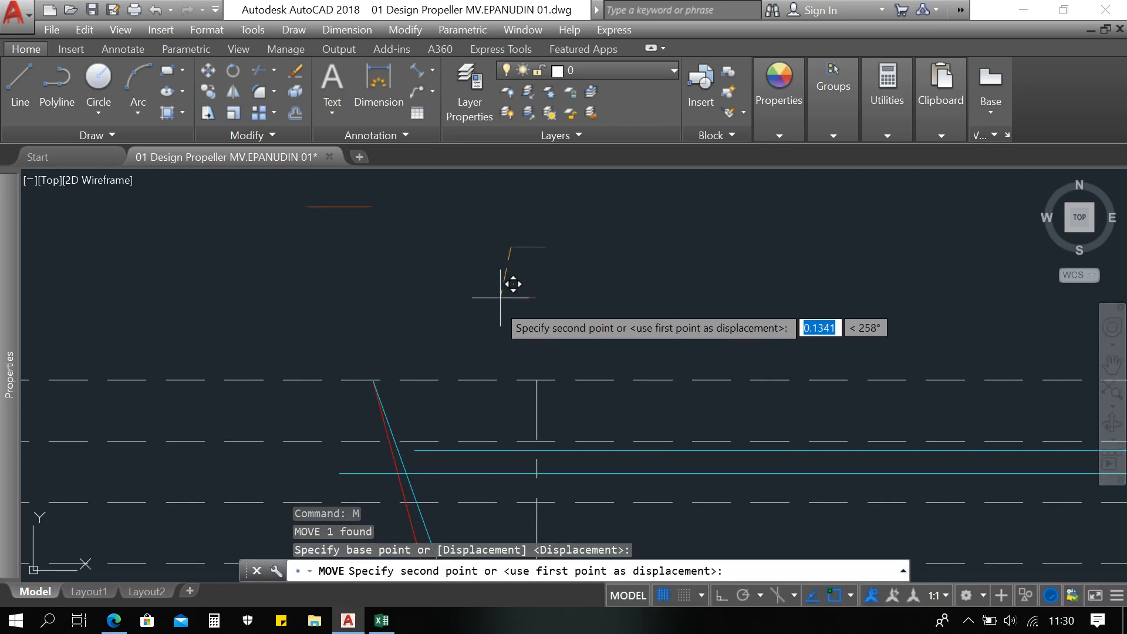
middle_click_drag(448, 395, 539, 331)
scroll(543, 320, "up", 2)
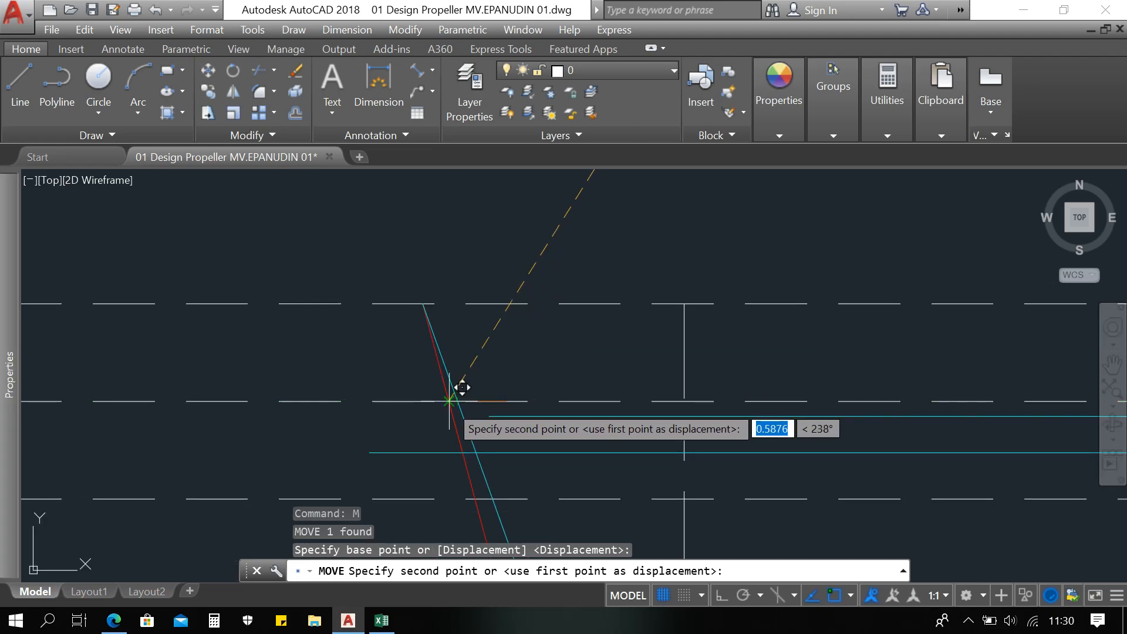
scroll(462, 387, "up", 4)
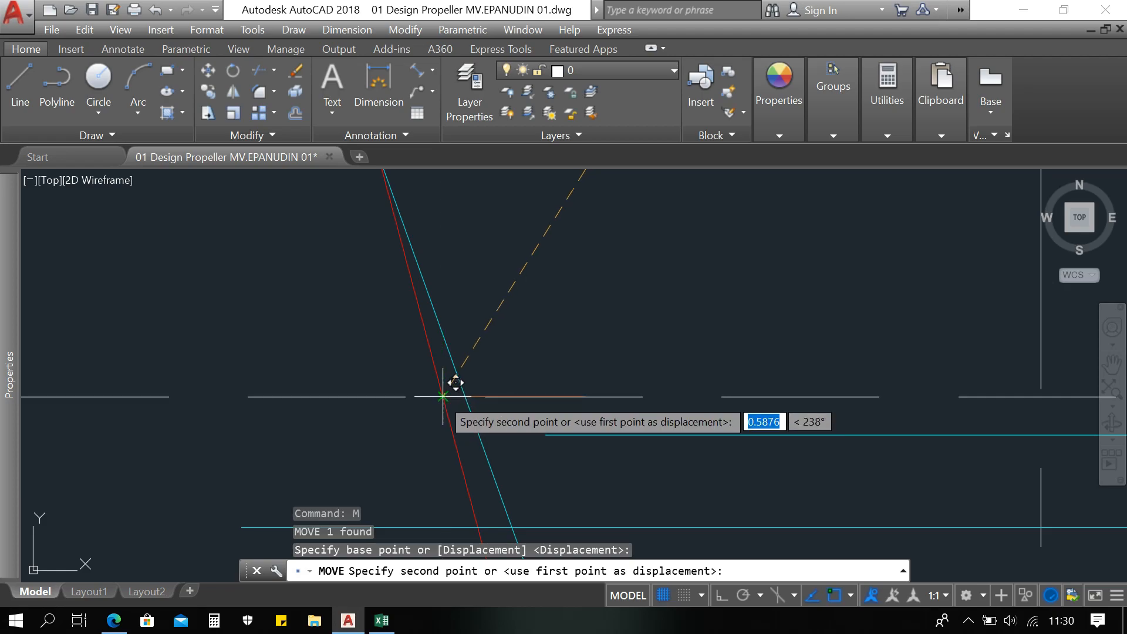
left_click(443, 397)
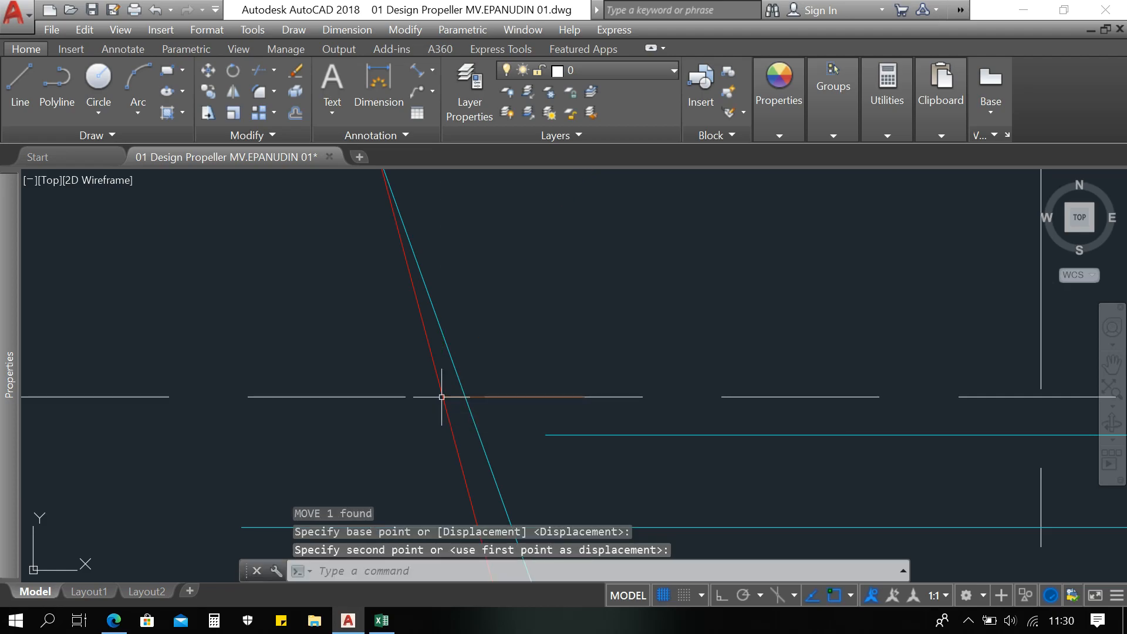
Step: Move the longer orange line so its right end meets the shorter one at the red line's 0.9 R crossing
scroll(443, 397, "down", 5)
left_click(495, 288)
left_click(452, 260)
type("m")
key("Return")
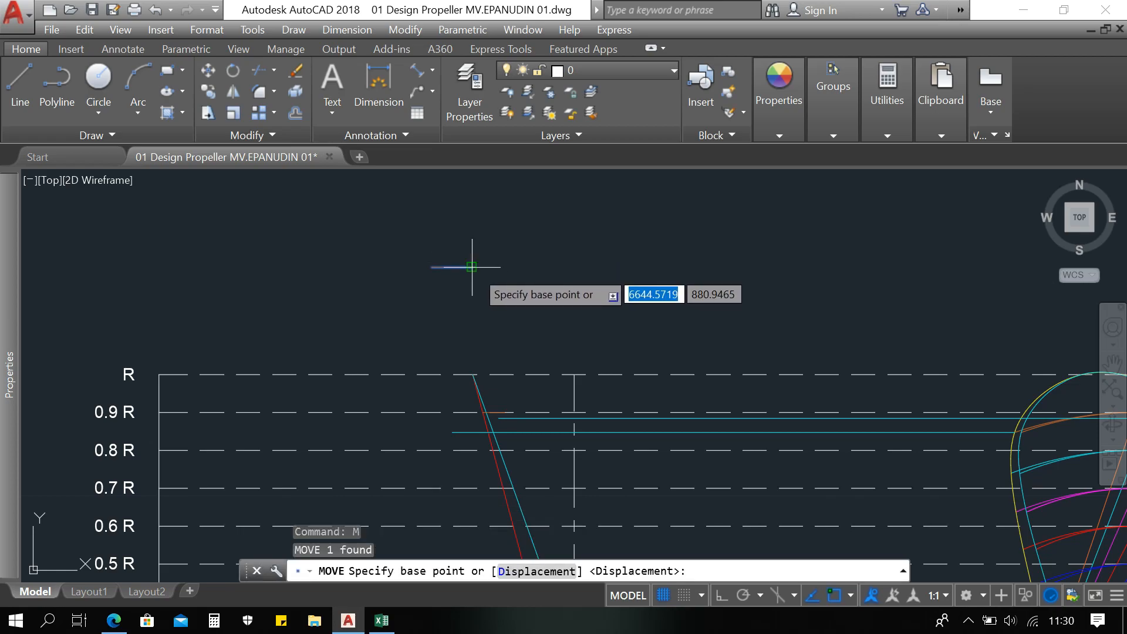
left_click(470, 267)
scroll(479, 396, "up", 5)
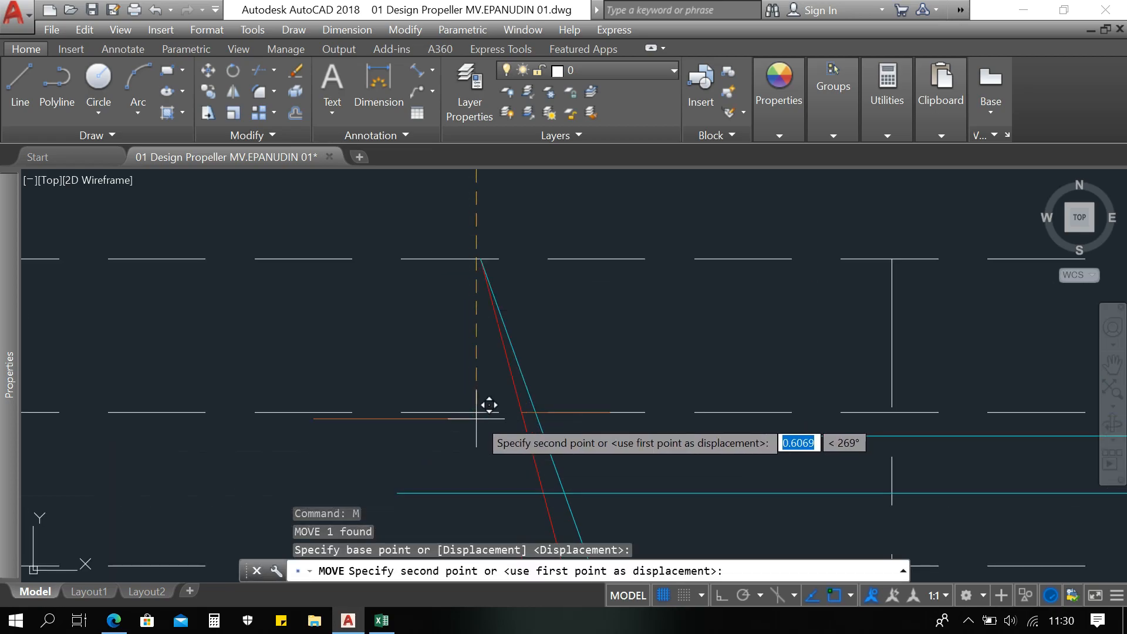
left_click(522, 413)
middle_click_drag(553, 345, 614, 245)
key("Escape")
key("Escape")
key("Escape")
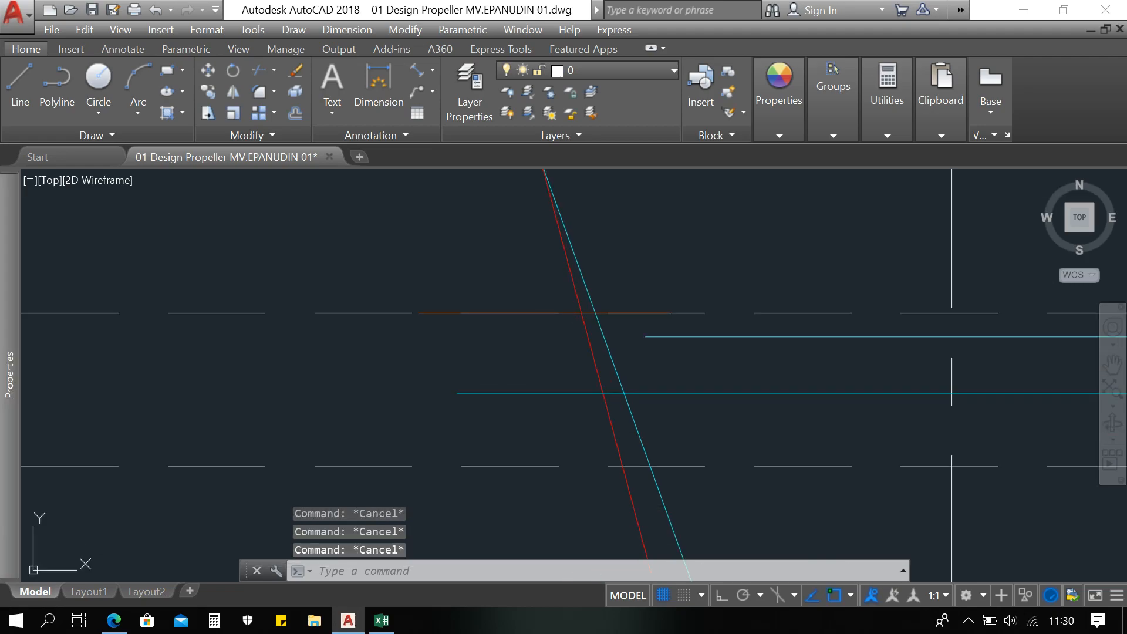
Step: Stretch the left end of the lower cyan projection line about 0.15 farther left horizontally, past the orange line's left end
left_click(458, 393)
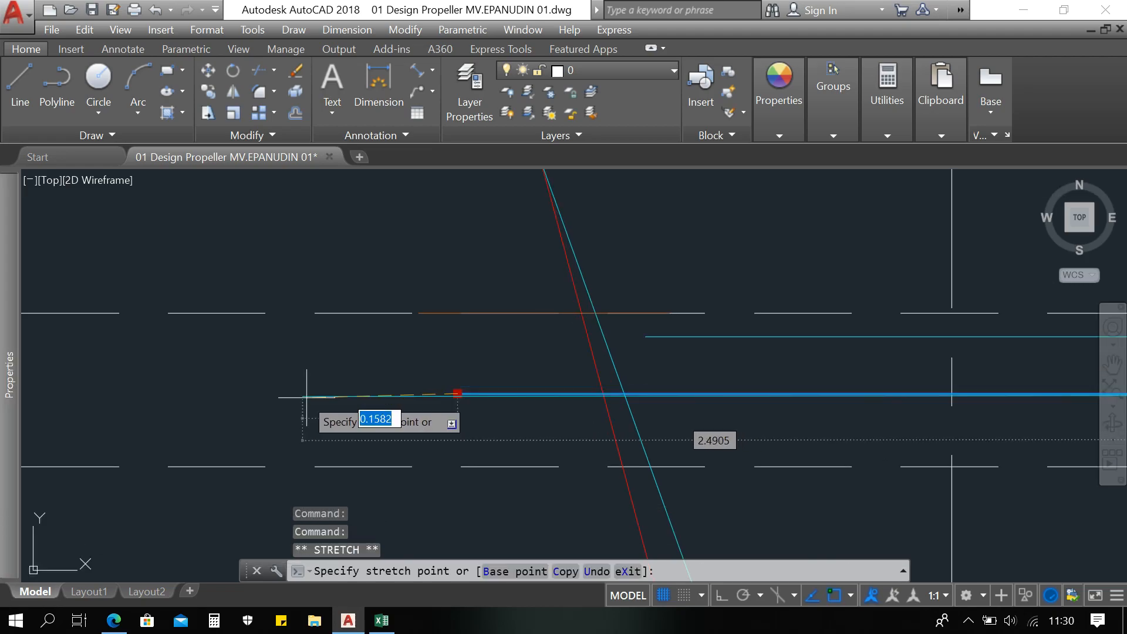
key("F8")
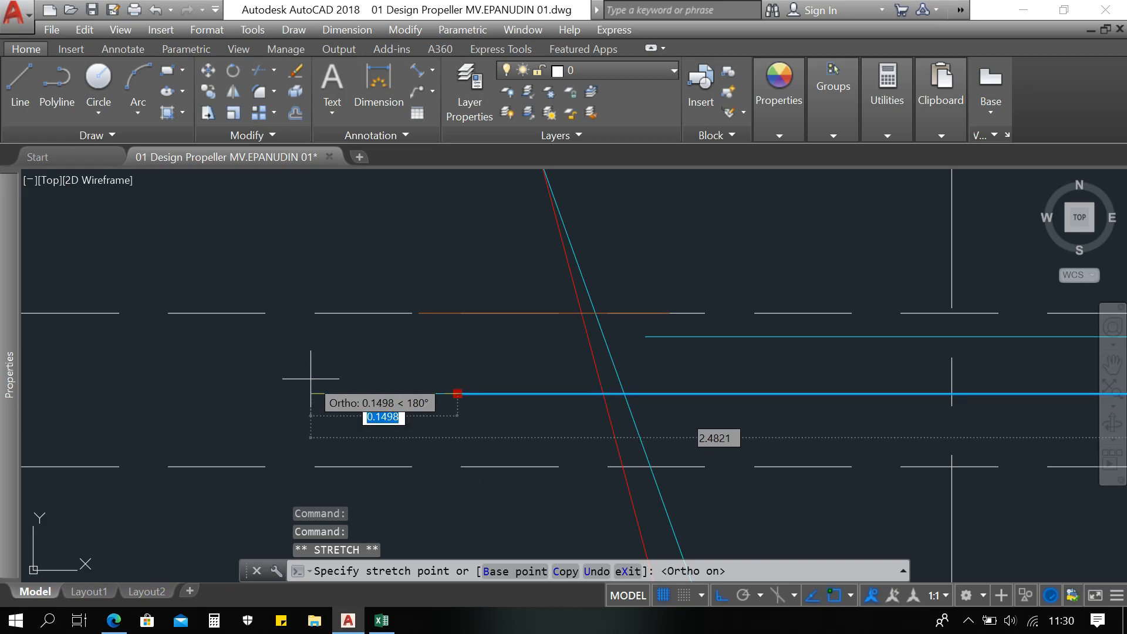
left_click(307, 379)
key("Escape")
key("Escape")
key("Escape")
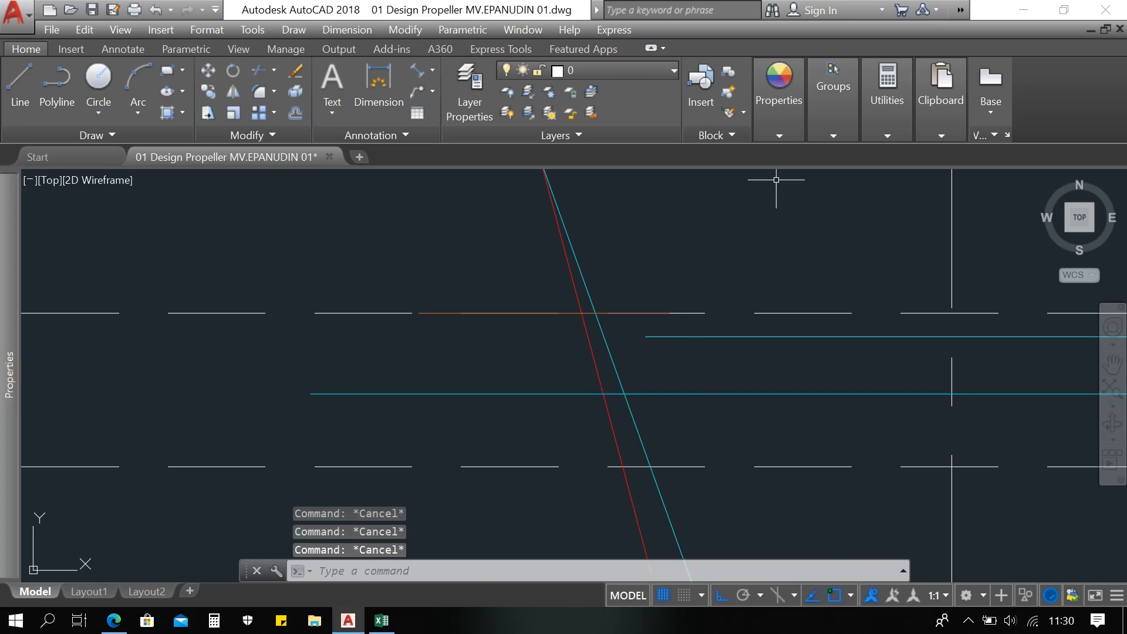
Step: Draw vertical lines down from both ends of the orange 0.9 R line, the right to the upper and the left to the lower cyan projection line
key("Return")
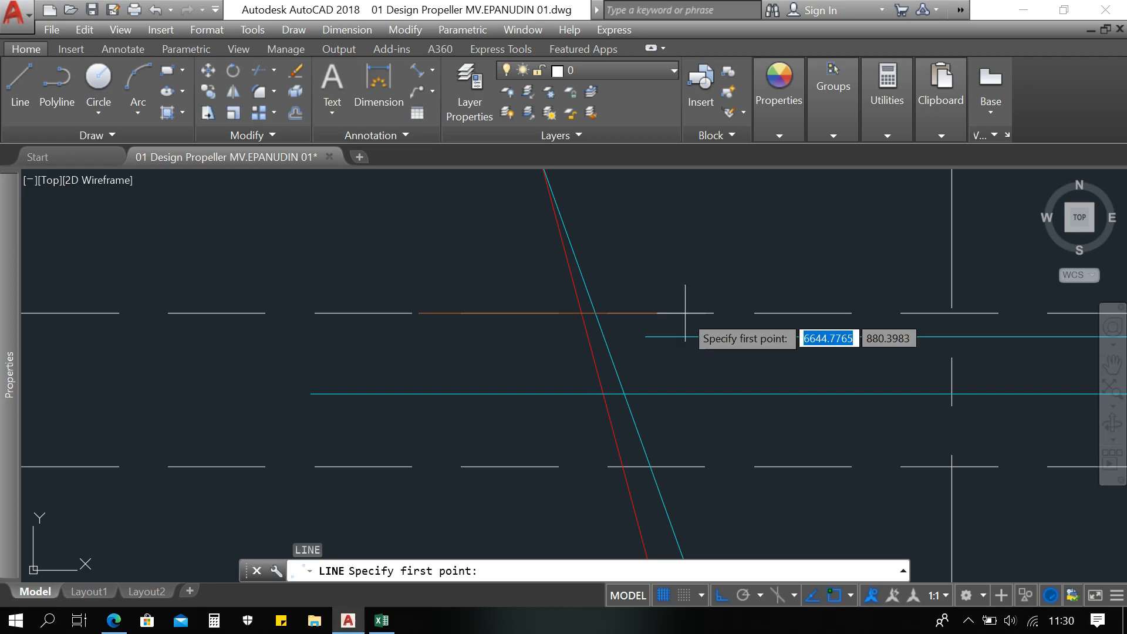
scroll(681, 360, "up", 2)
left_click(660, 285)
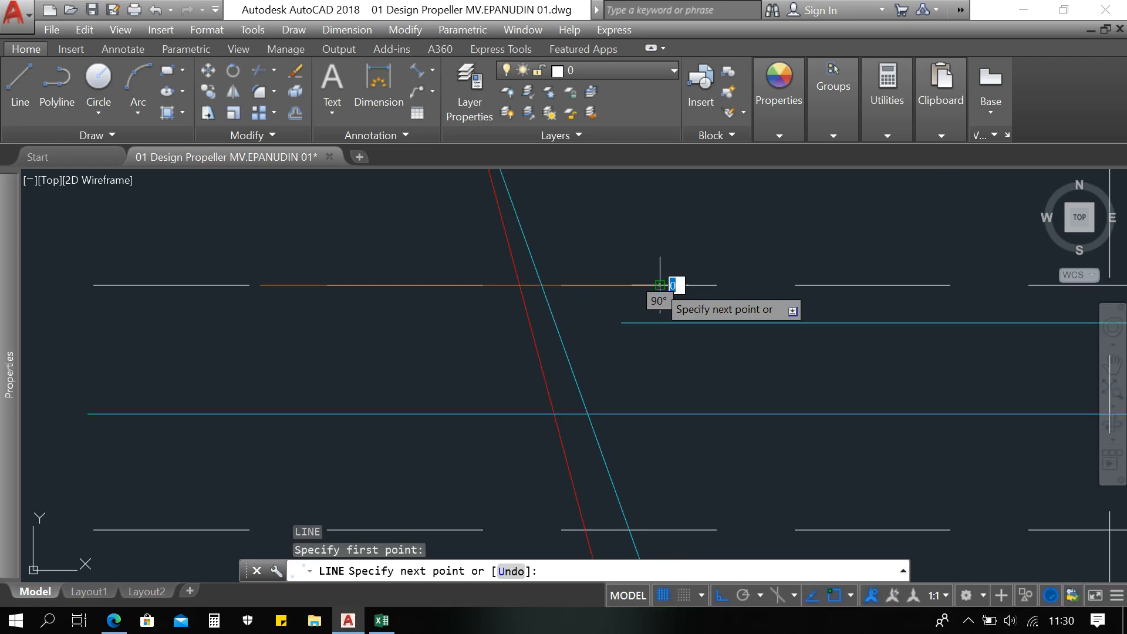
left_click(660, 322)
key("Return")
scroll(685, 322, "down", 2)
key("Return")
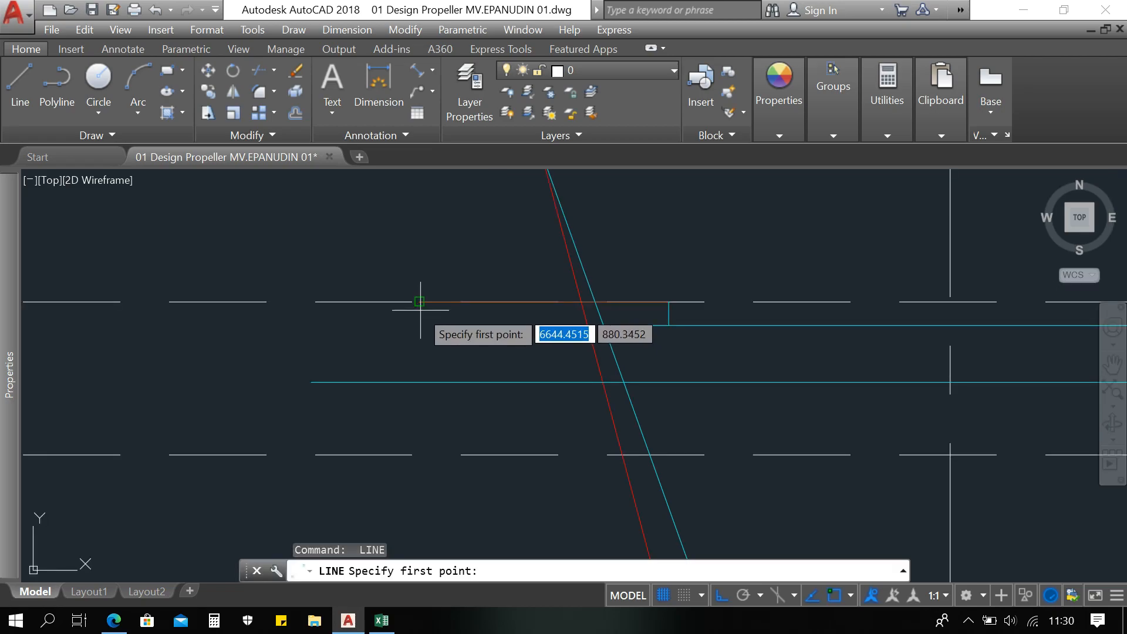
left_click(420, 302)
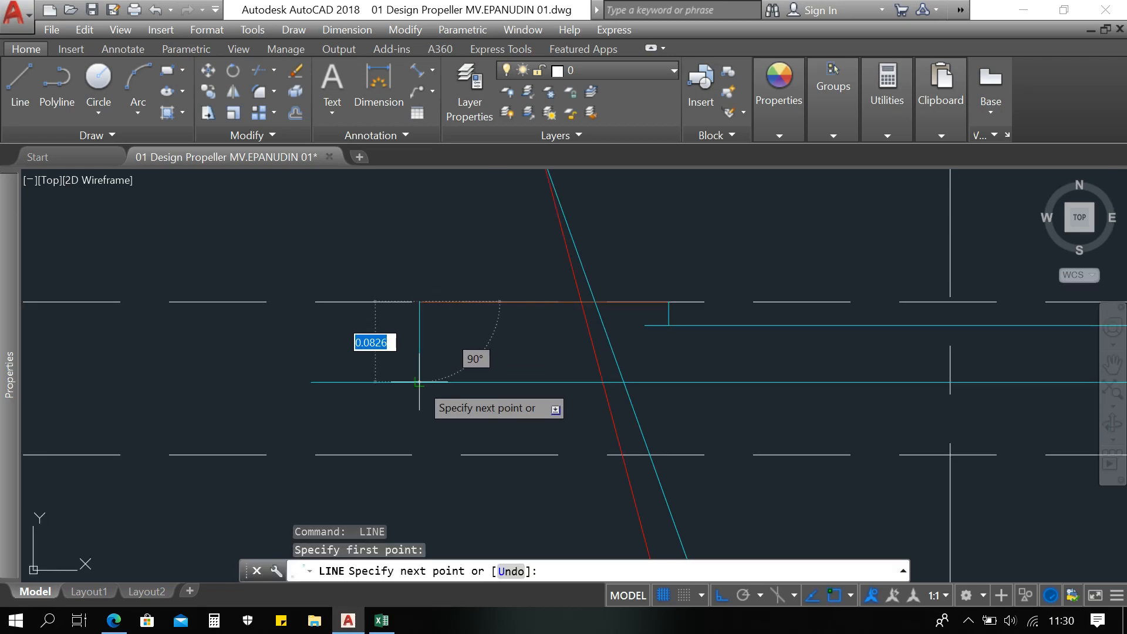
left_click(419, 382)
key("Return")
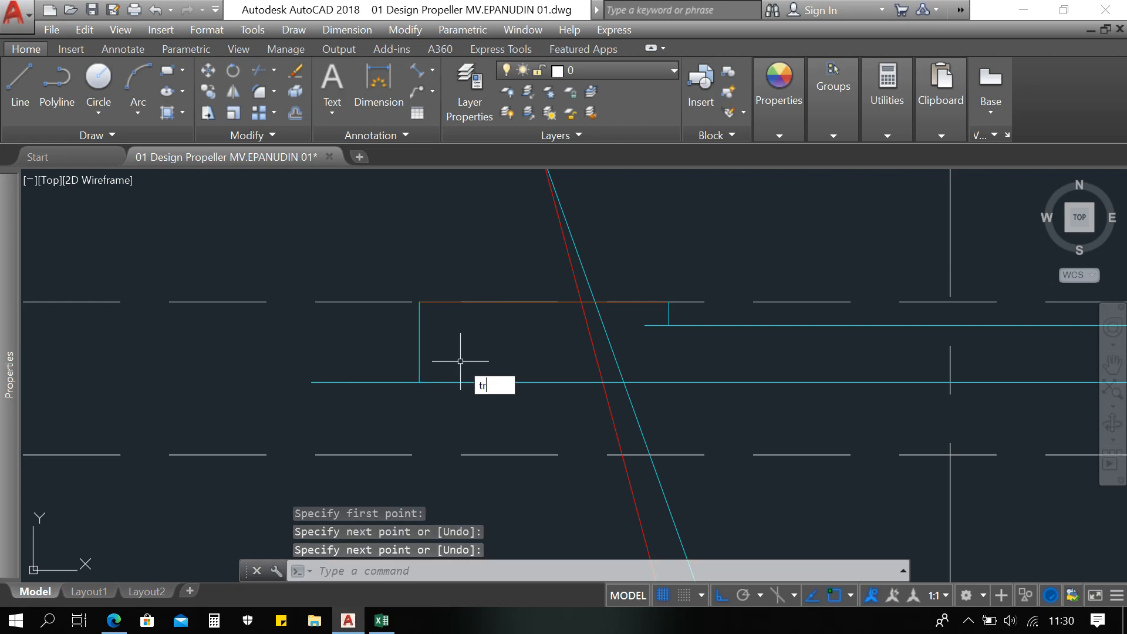
Step: Trim the parts of both cyan projection lines that extend left of the new vertical lines
key("Return")
key("Return")
left_click(399, 398)
left_click(384, 369)
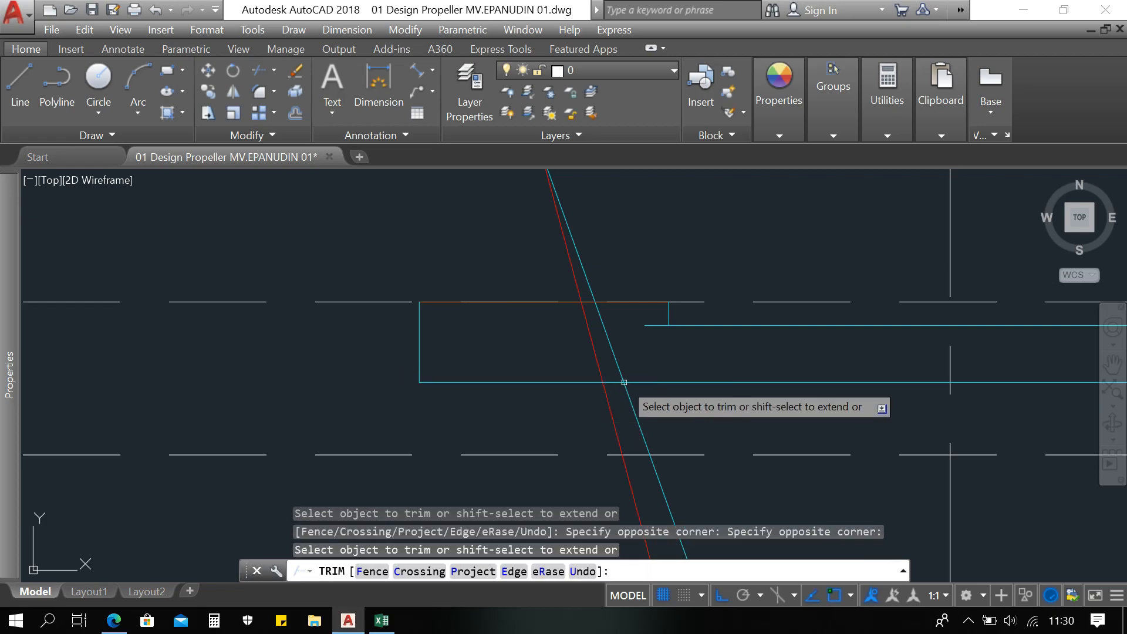
left_click(667, 346)
key("Escape")
key("Escape")
key("Escape")
key("Escape")
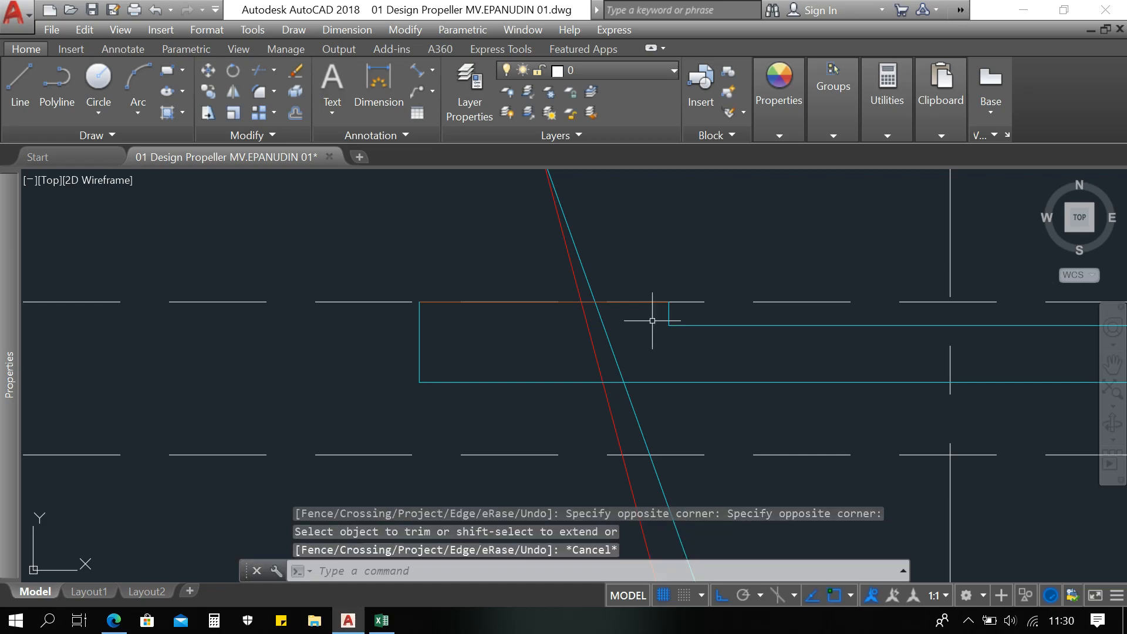
Step: Change the two 0.9 R projection lines and their vertical connecting lines to dark grey, colour 99,100,102
left_click(762, 401)
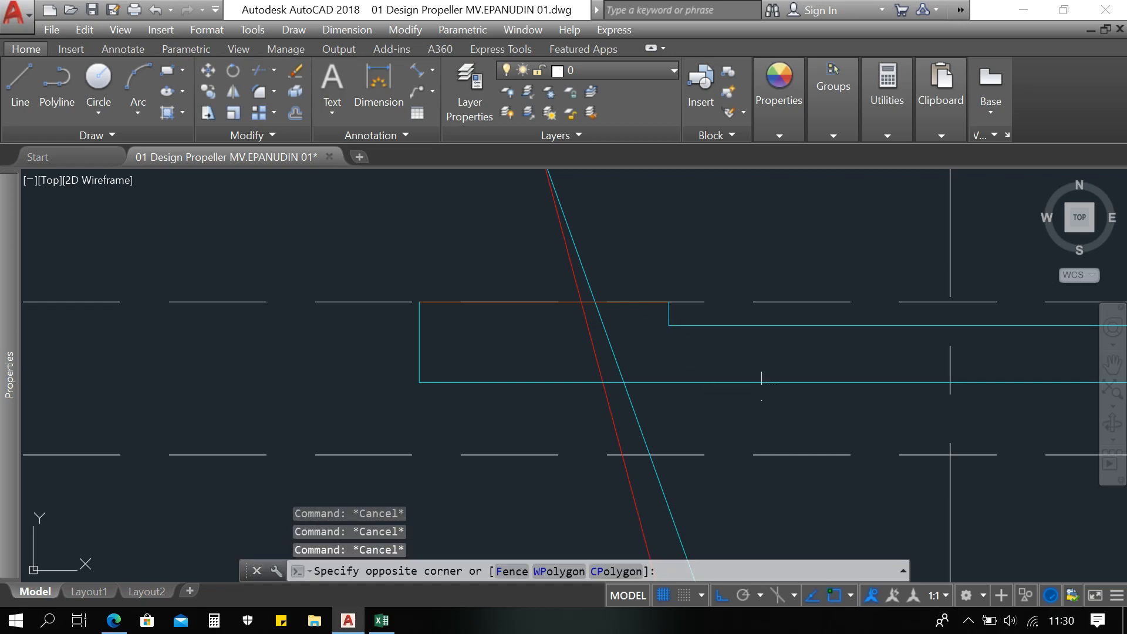
left_click(667, 320)
left_click(513, 419)
left_click(349, 363)
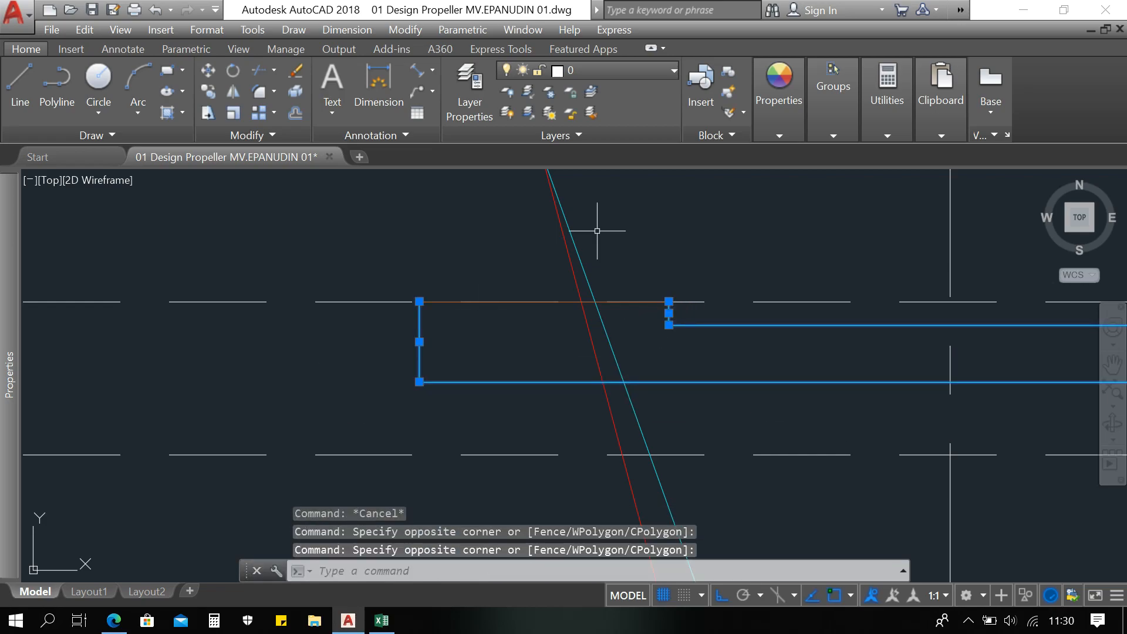
left_click(779, 88)
left_click(904, 156)
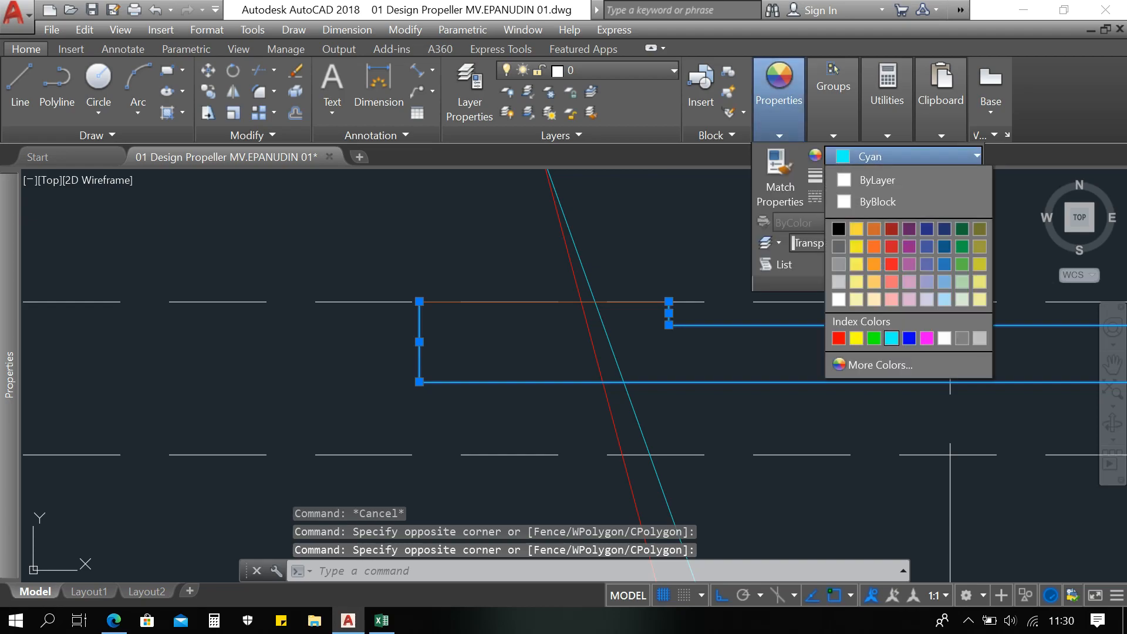
left_click(839, 246)
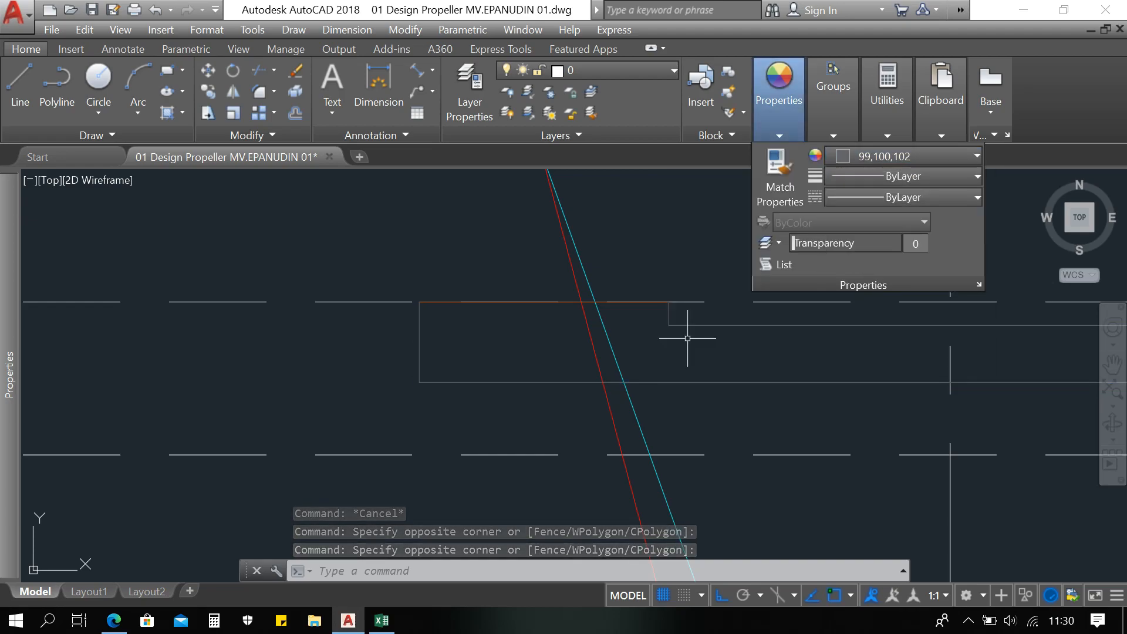
key("Escape")
key("Escape")
Step: Draw a fit-point spline up the side view's right edge through the grey lines' lower right corners, starting from the 0.2 R section
scroll(704, 339, "down", 4)
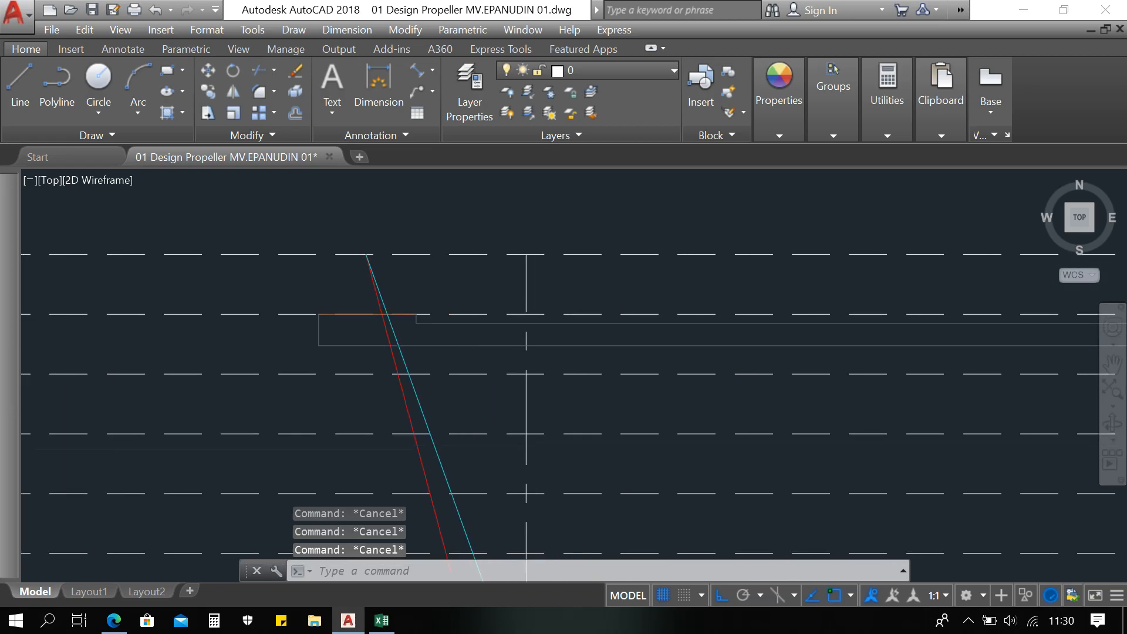
middle_click_drag(572, 351, 504, 358)
scroll(496, 358, "down", 2)
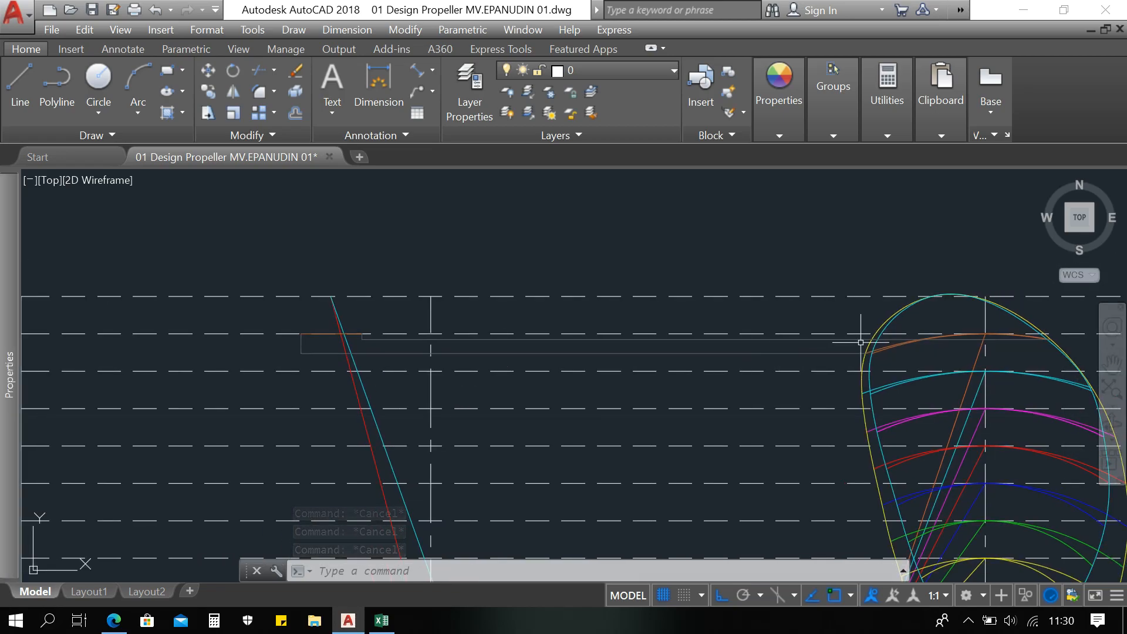
scroll(637, 361, "down", 4)
middle_click_drag(564, 216, 603, 390)
scroll(535, 280, "up", 4)
mouse_move(566, 301)
middle_mouse_down()
mouse_move(572, 325)
mouse_move(532, 325)
middle_mouse_up()
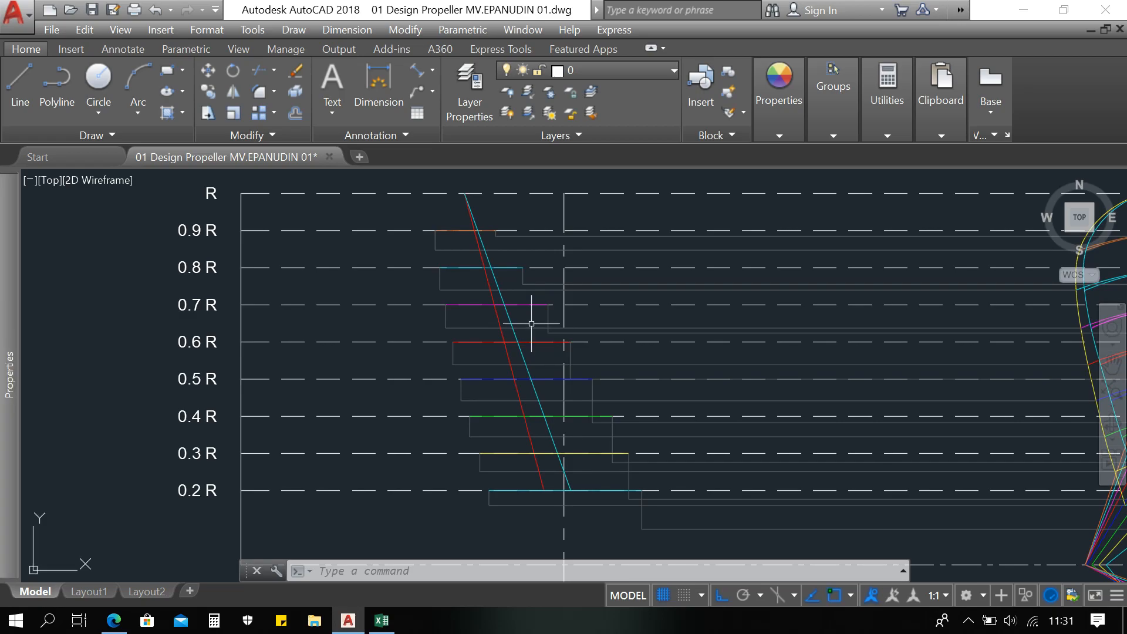
type("pl")
key("Return")
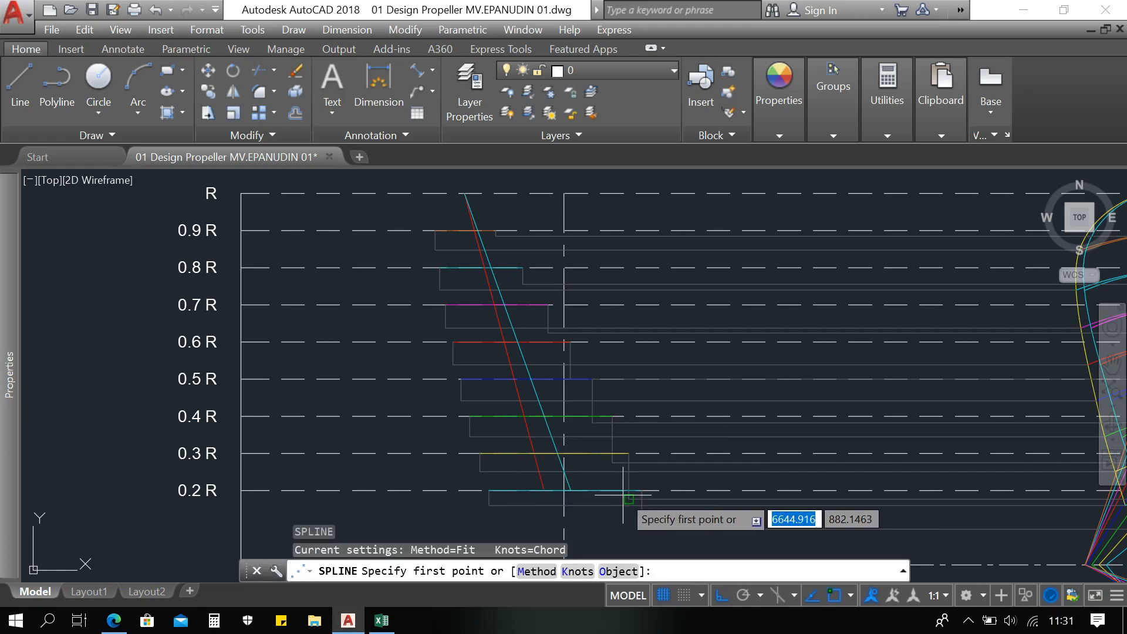
scroll(624, 499, "up", 4)
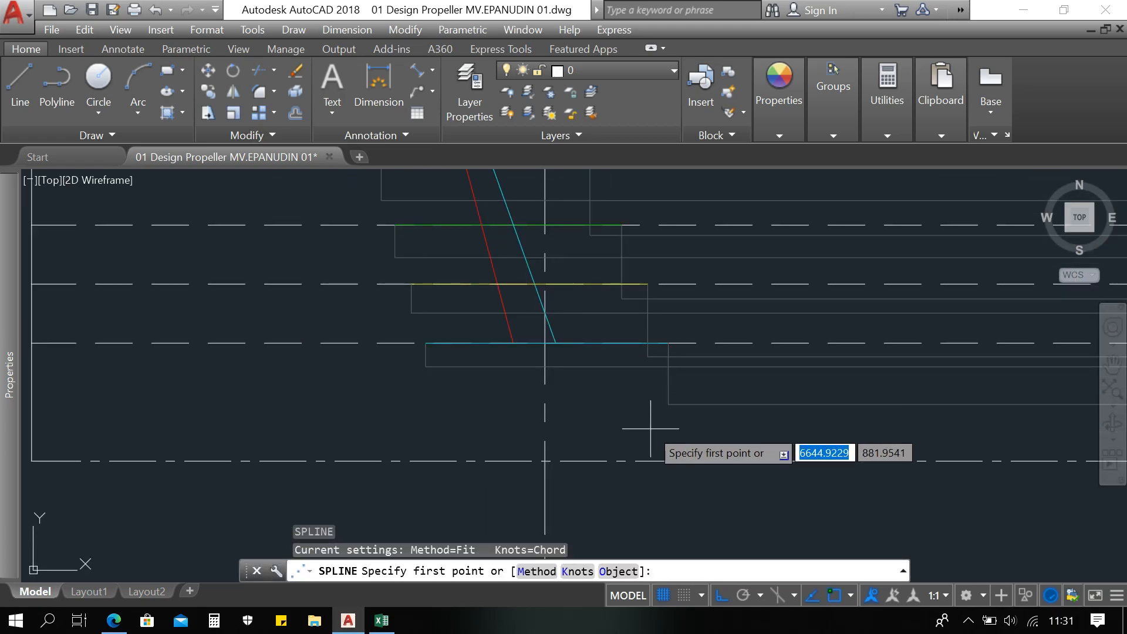
left_click(669, 404)
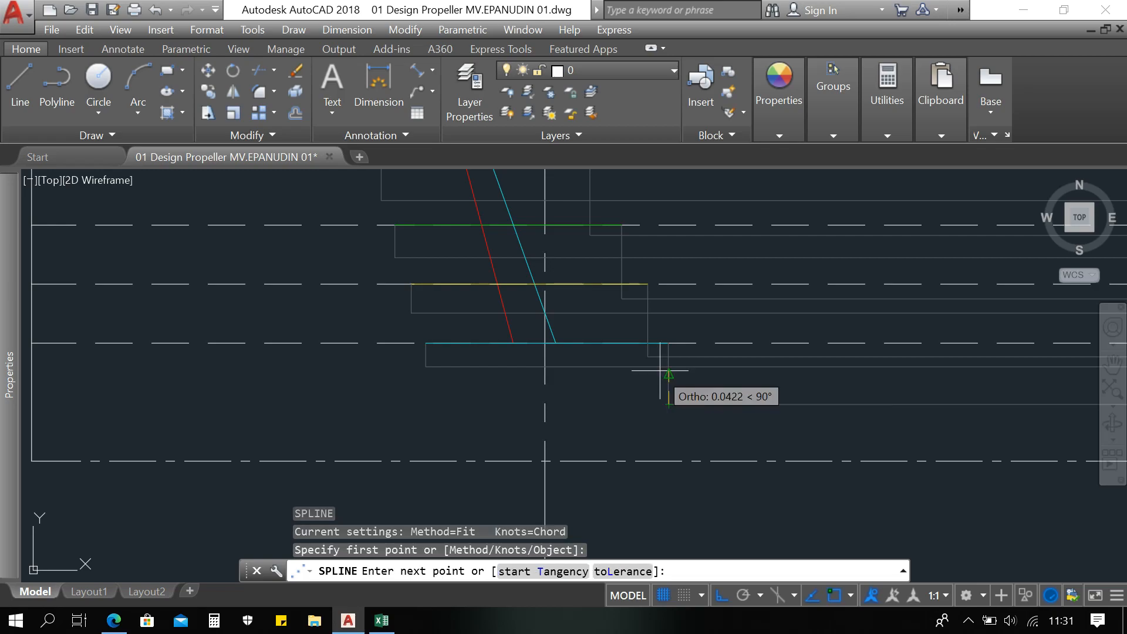
scroll(660, 370, "up", 2)
left_click(640, 350)
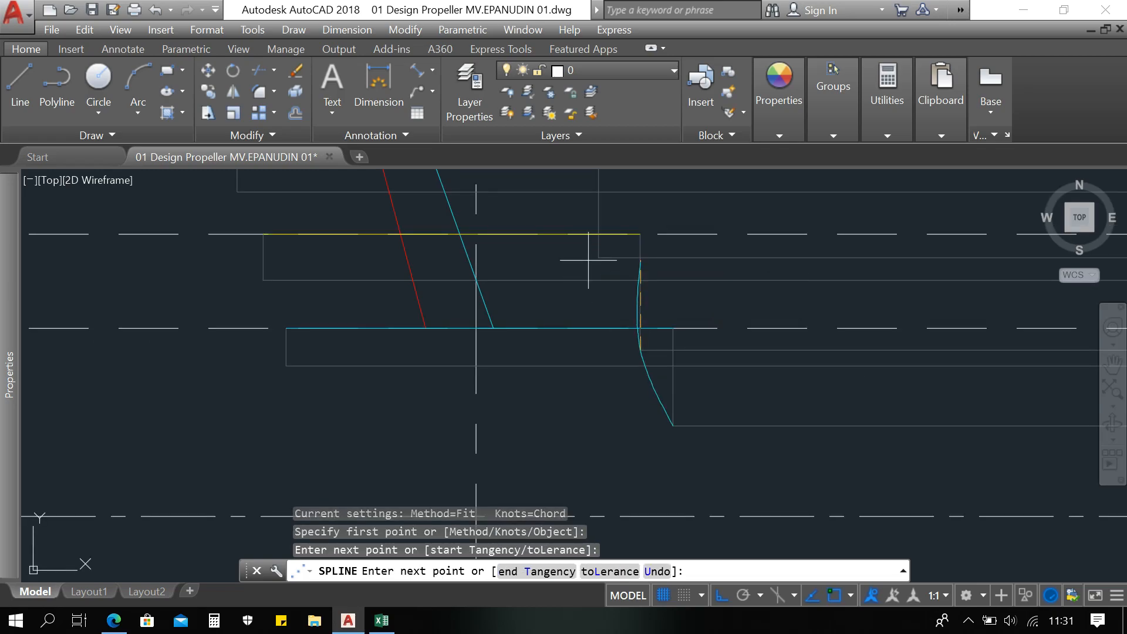
left_click(598, 234)
middle_click_drag(584, 221, 647, 327)
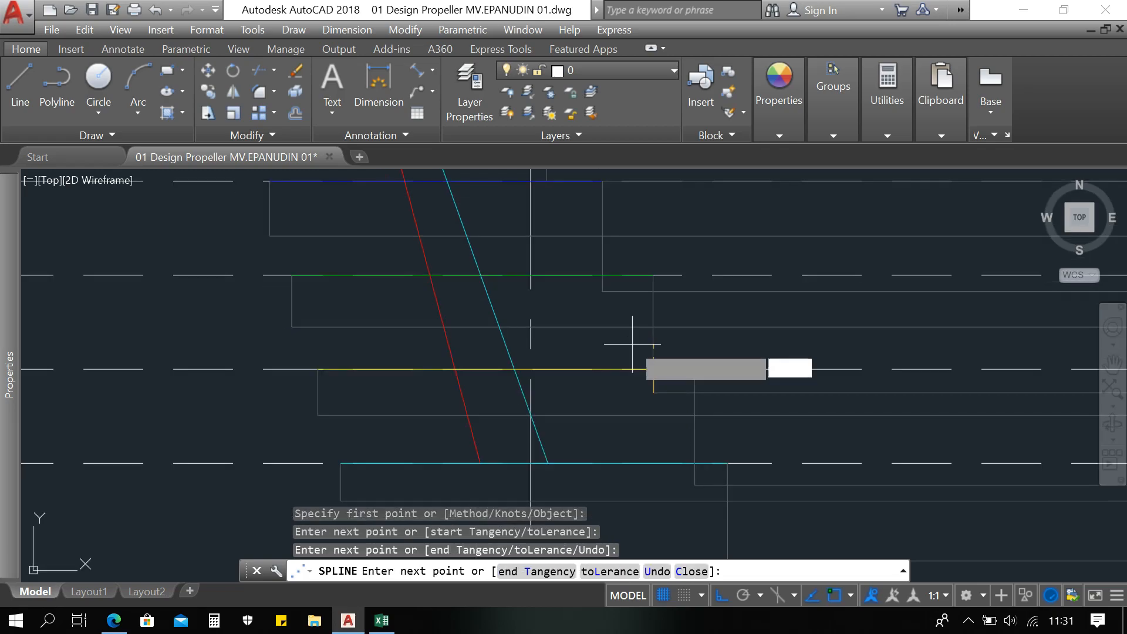
Step: Continue the spline up the right-hand side of the blade's side view through the 0.5R, 0.6R and 0.7R projected corner points
left_click(609, 298)
middle_click_drag(570, 233, 646, 375)
scroll(624, 325, "up", 5)
scroll(557, 322, "up", 2)
left_click(606, 323)
scroll(595, 302, "down", 4)
scroll(565, 226, "down", 1)
middle_click_drag(562, 214, 626, 404)
scroll(575, 275, "down", 1)
middle_click_drag(573, 272, 619, 400)
scroll(537, 274, "down", 1)
middle_click_drag(538, 273, 638, 359)
left_click(630, 339)
Step: Extend the spline through the right-hand corner points at 0.8R and 0.9R up to the blade tip at R
middle_click_drag(572, 269, 689, 414)
left_click(647, 291)
middle_click_drag(593, 208, 673, 369)
scroll(670, 358, "down", 1)
scroll(662, 305, "up", 2)
left_click(611, 294)
scroll(609, 287, "down", 1)
middle_click_drag(573, 207, 656, 351)
scroll(598, 253, "up", 2)
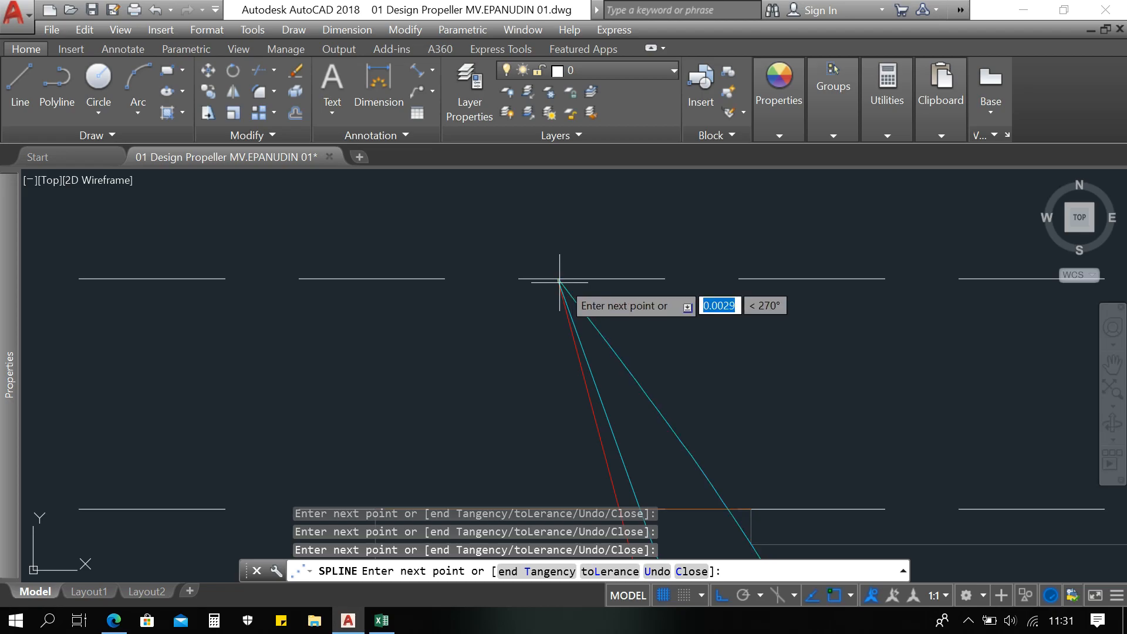
Step: Carry the spline over the tip and down the left-hand side through the projected corner points from 0.9R to 0.7R
scroll(560, 282, "down", 2)
middle_click_drag(499, 446, 573, 328)
left_click(521, 380)
middle_click_drag(552, 461, 566, 315)
left_click(551, 385)
mouse_move(575, 385)
middle_mouse_down()
mouse_move(553, 319)
mouse_move(558, 370)
middle_mouse_up()
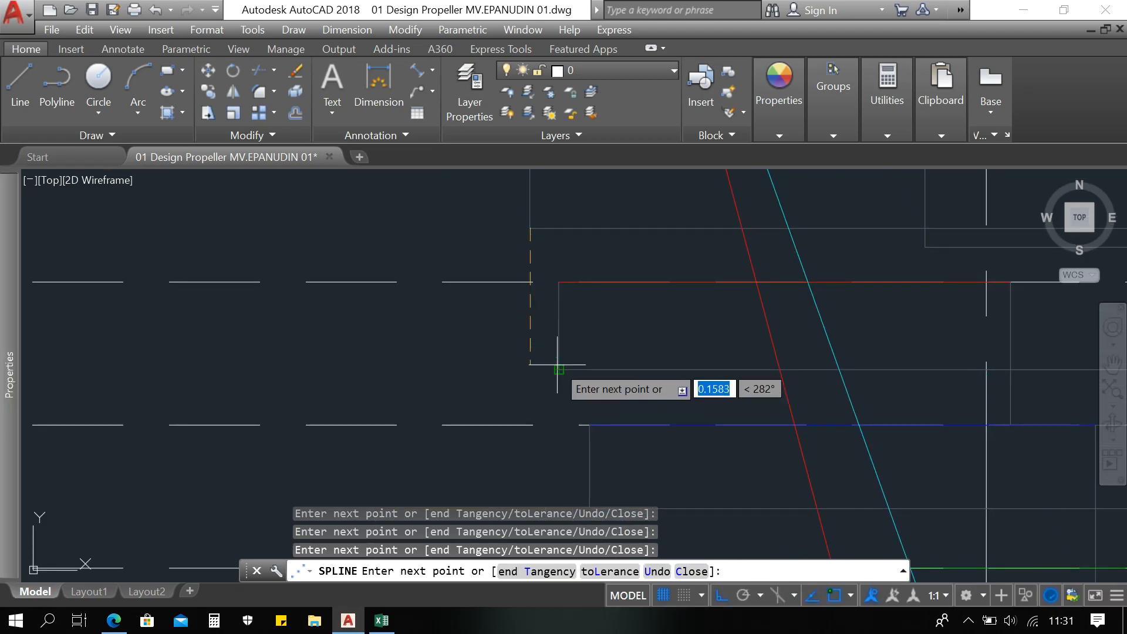
Step: Continue the spline down the left-hand corner points from 0.6R to 0.2R and finish the blade outline
left_click(558, 369)
middle_click_drag(572, 452, 527, 288)
left_click(544, 344)
middle_click_drag(586, 471, 534, 355)
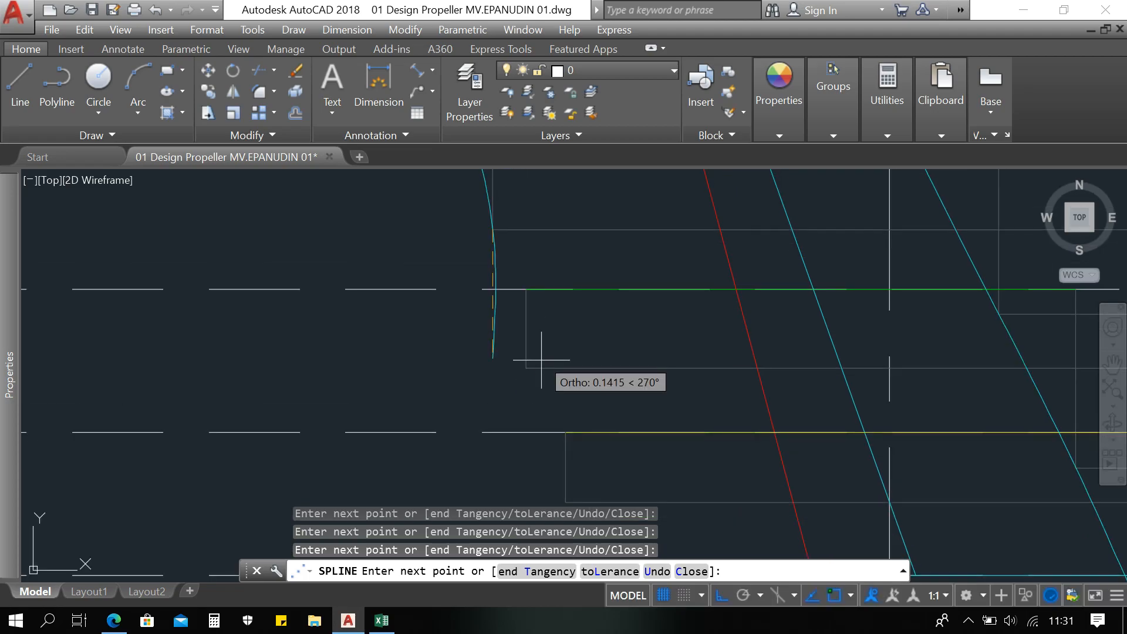
left_click(524, 364)
middle_click_drag(546, 461, 498, 357)
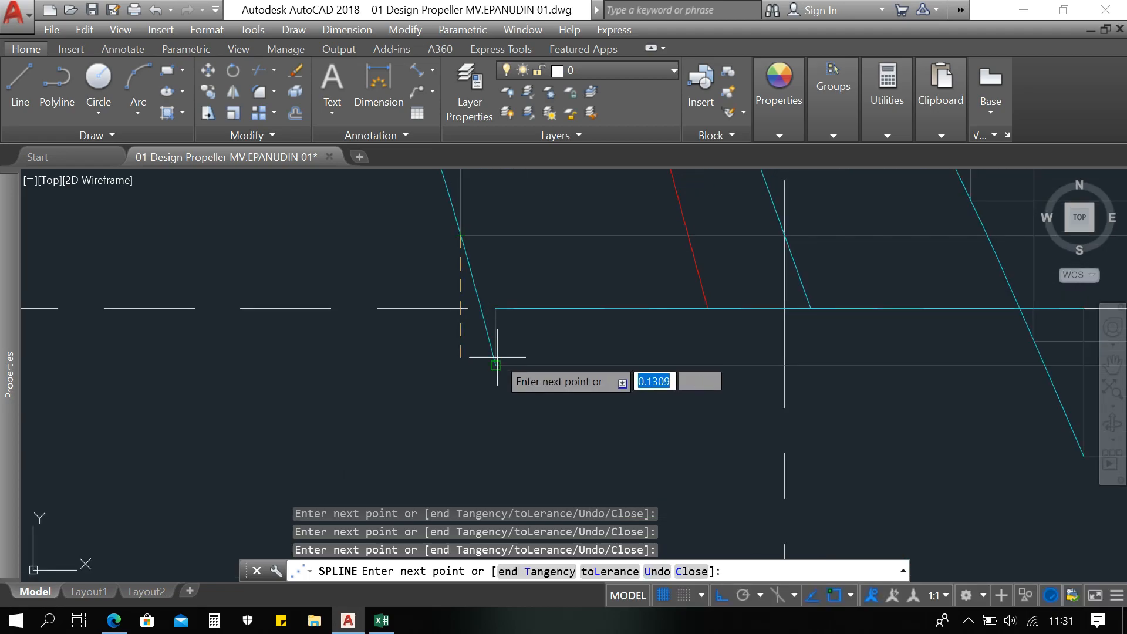
left_click(496, 365)
key("Return")
scroll(523, 411, "down", 8)
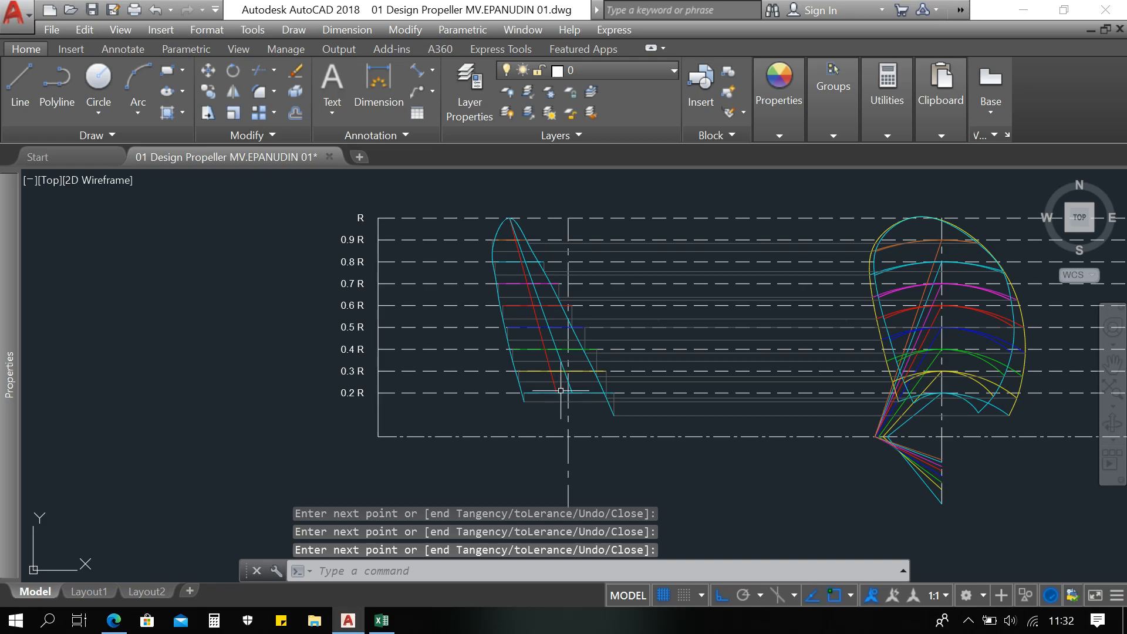
mouse_move(512, 313)
middle_mouse_down()
mouse_move(508, 335)
mouse_move(445, 365)
mouse_move(405, 362)
middle_mouse_up()
scroll(510, 341, "up", 2)
scroll(510, 350, "down", 2)
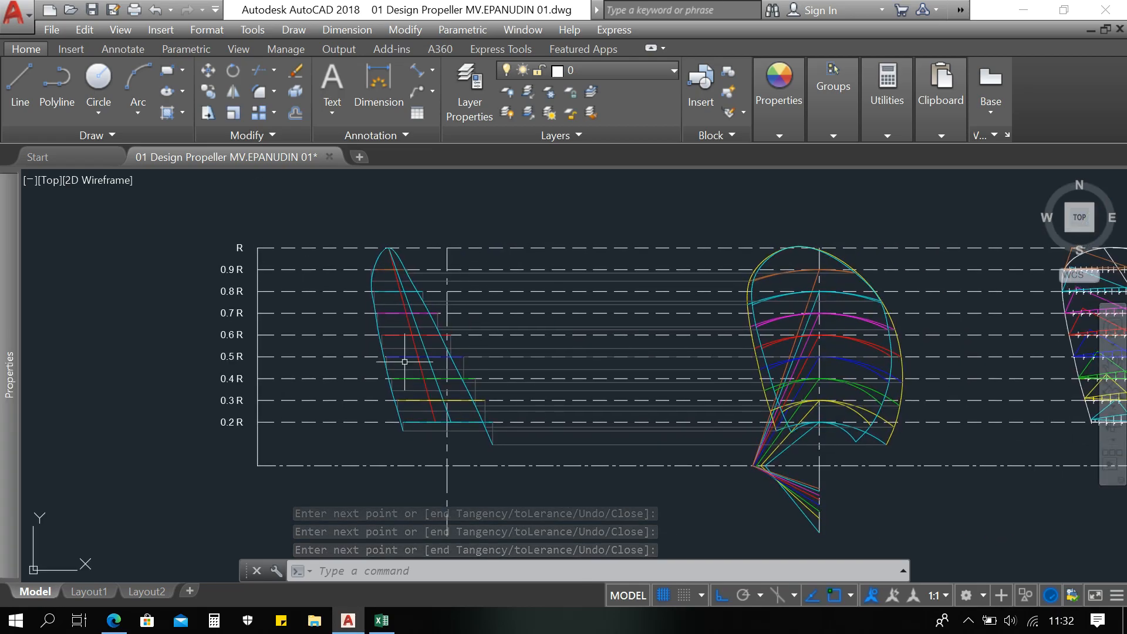
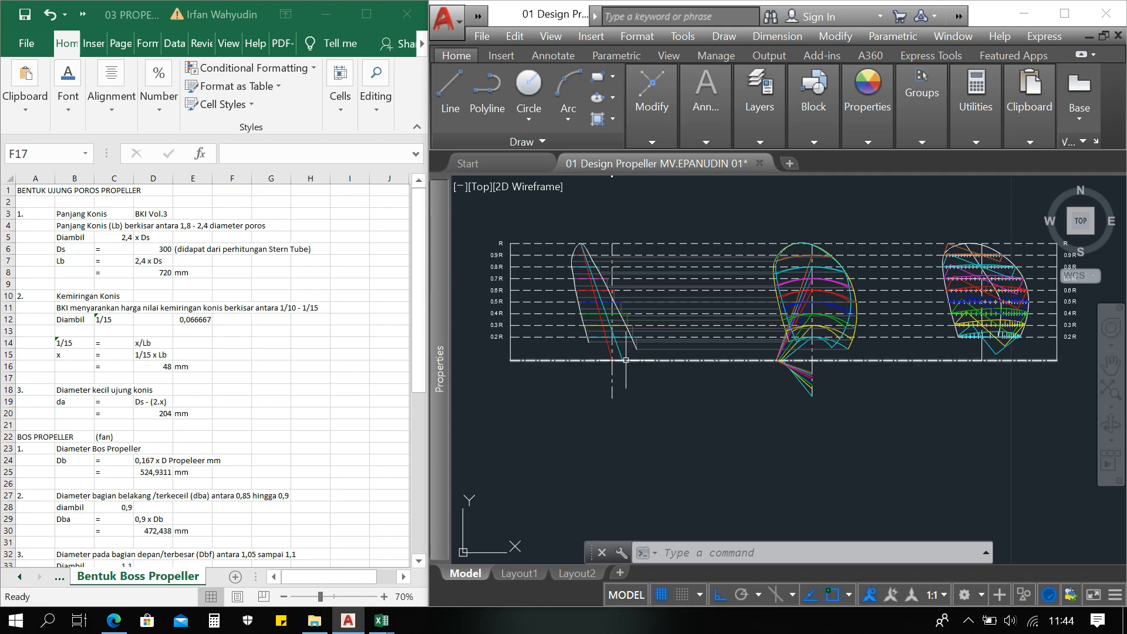
Step: Examine the hatched propeller boss section and its dimension labels in the finished reference drawing
middle_click_drag(612, 223, 642, 361)
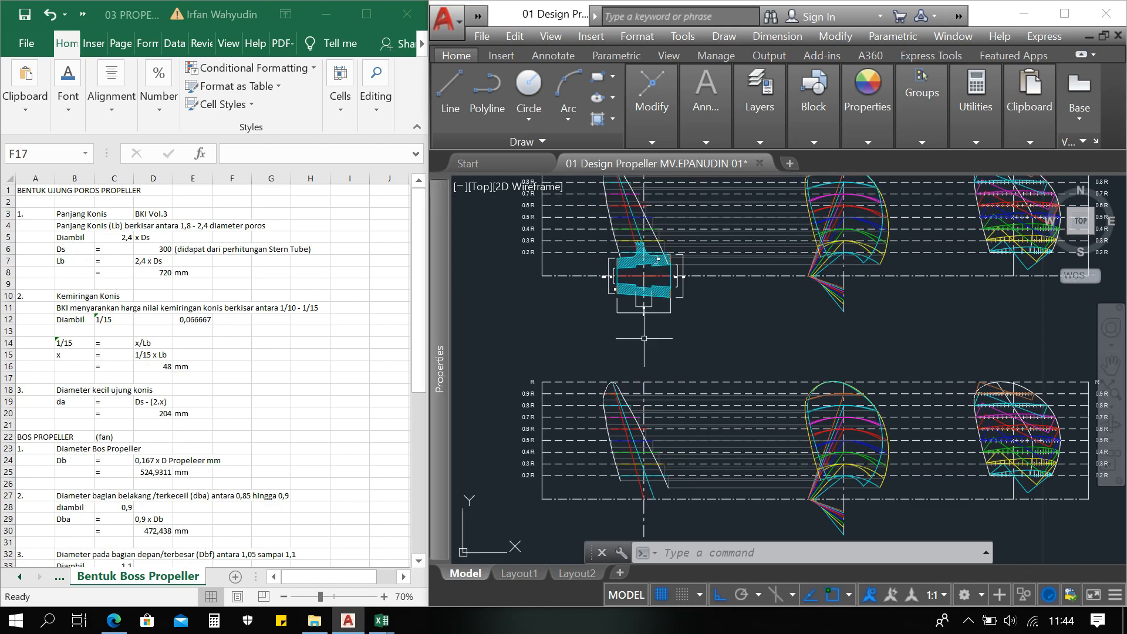
scroll(641, 261, "up", 4)
middle_click_drag(634, 275, 699, 302)
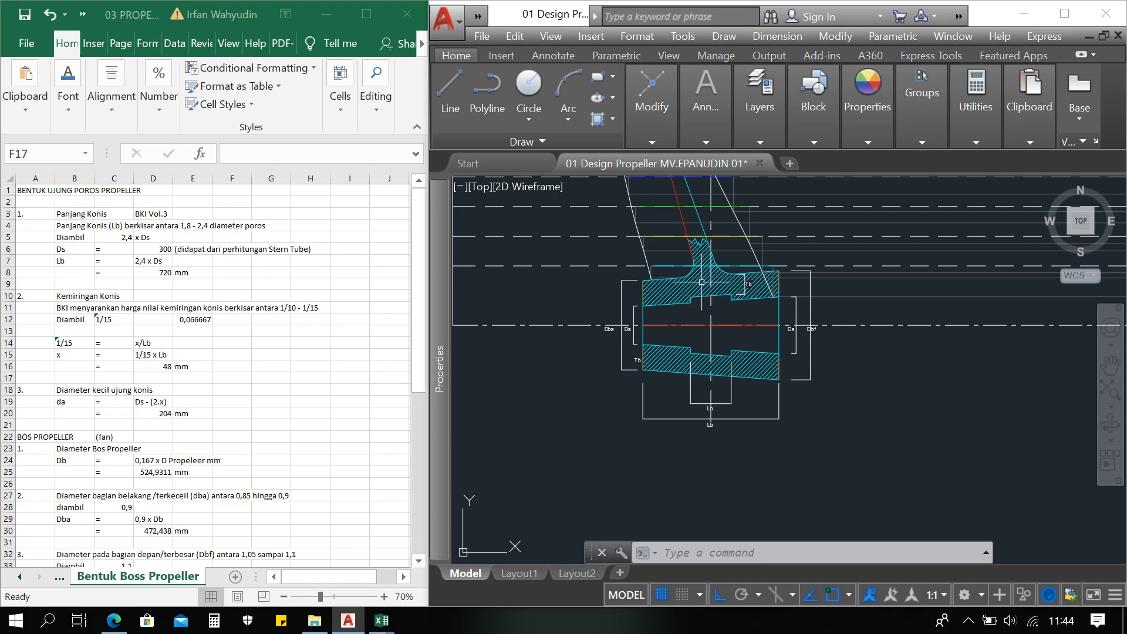
scroll(695, 334, "down", 2)
middle_click_drag(668, 418, 675, 394)
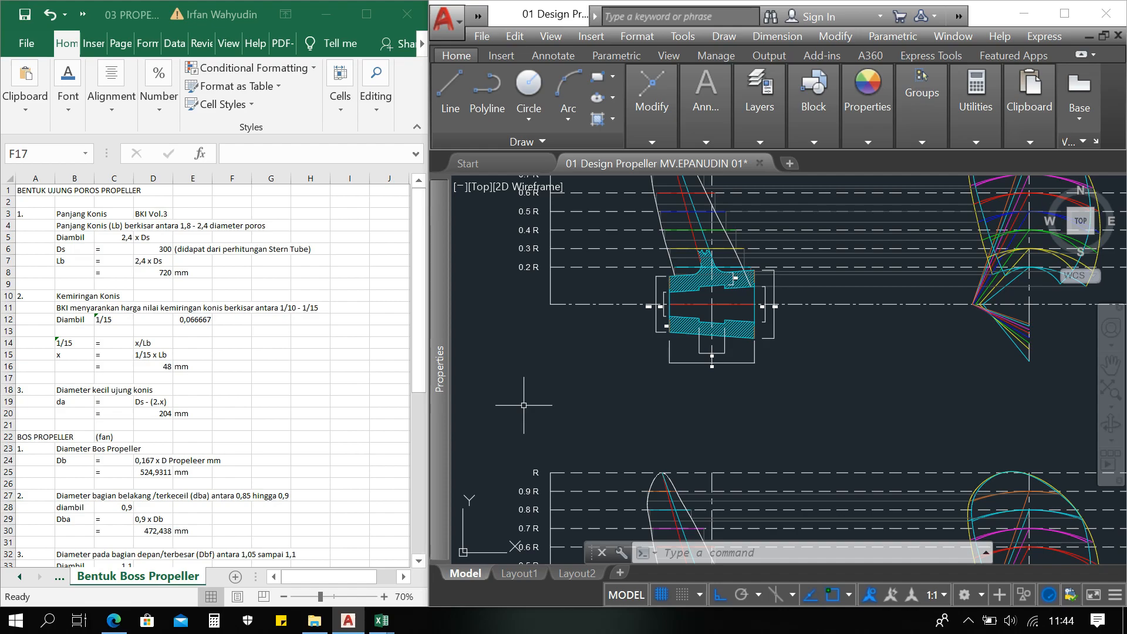
Step: Switch to Excel and review the cone length and shaft diameter Ds in Bentuk Boss Propeller, glancing at the Gambar Propeller sheet
left_click(232, 378)
left_click(232, 355)
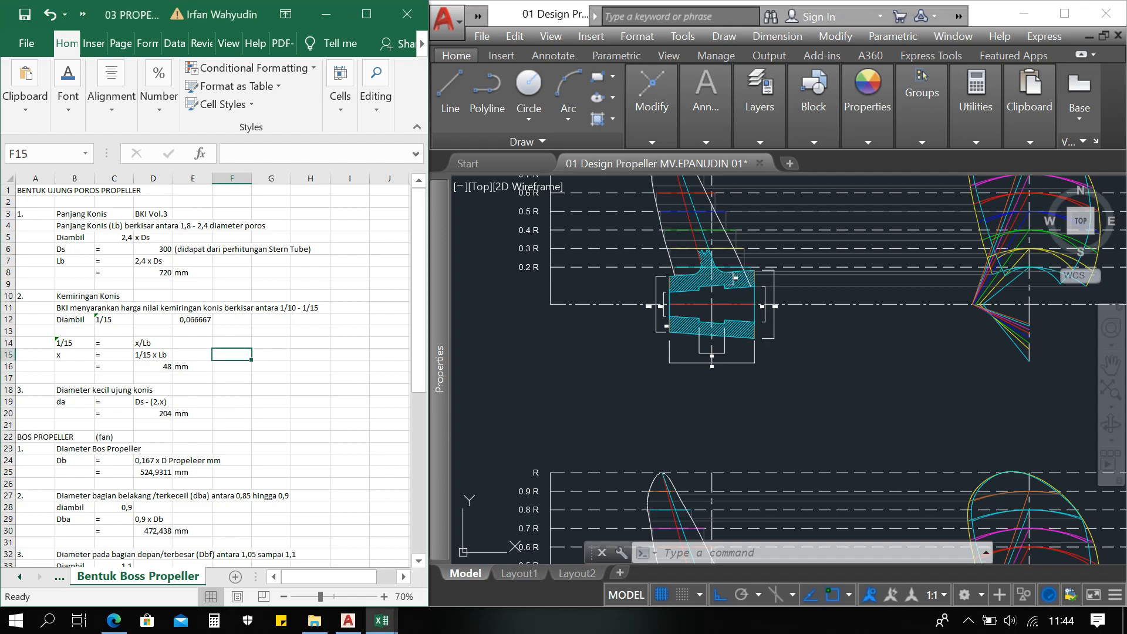
left_click(231, 378)
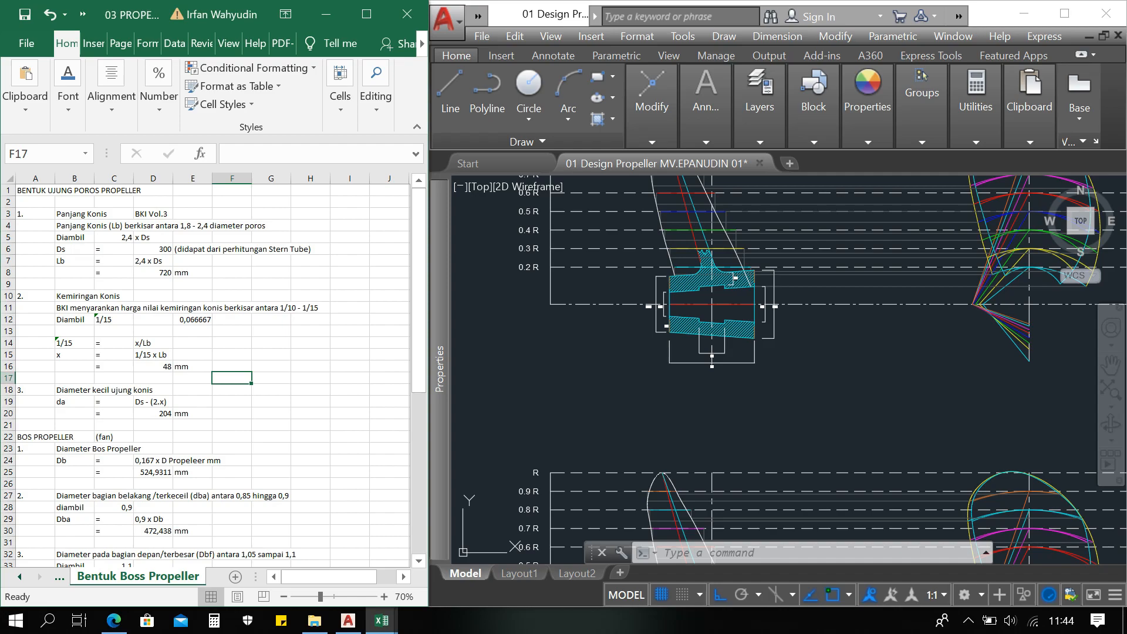
left_click(19, 577)
left_click(20, 577)
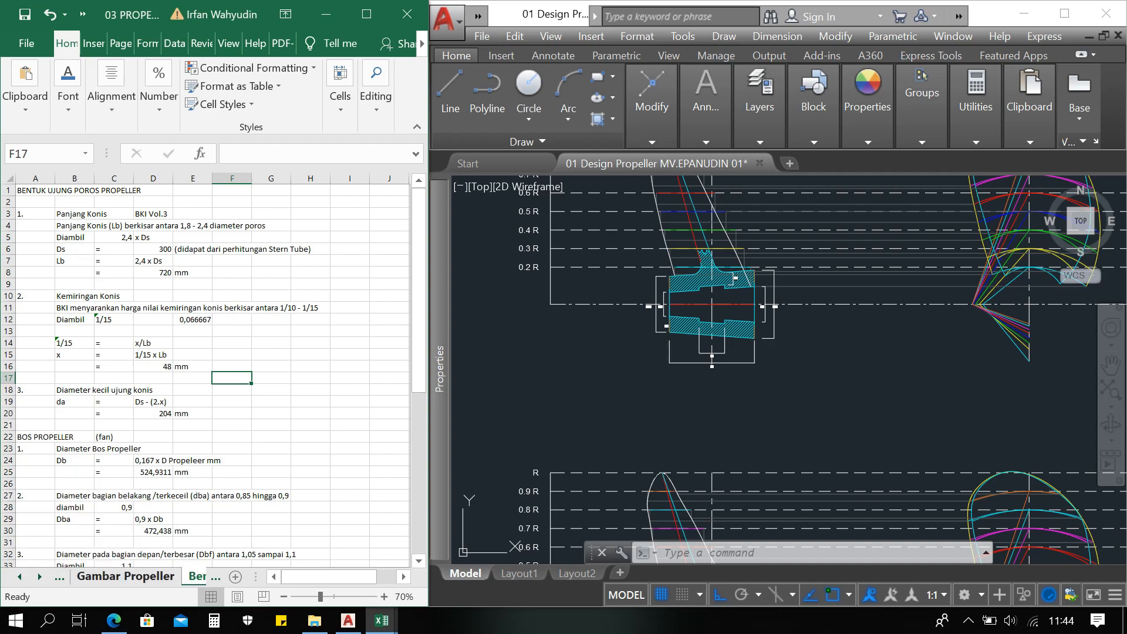
left_click(111, 576)
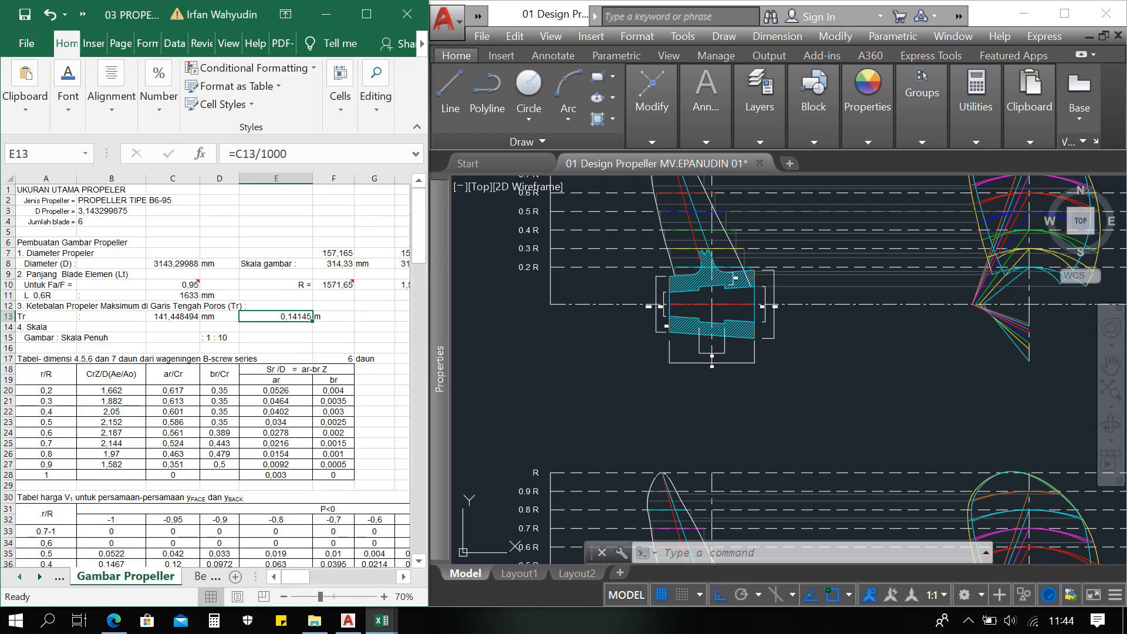
left_click(39, 577)
left_click(138, 577)
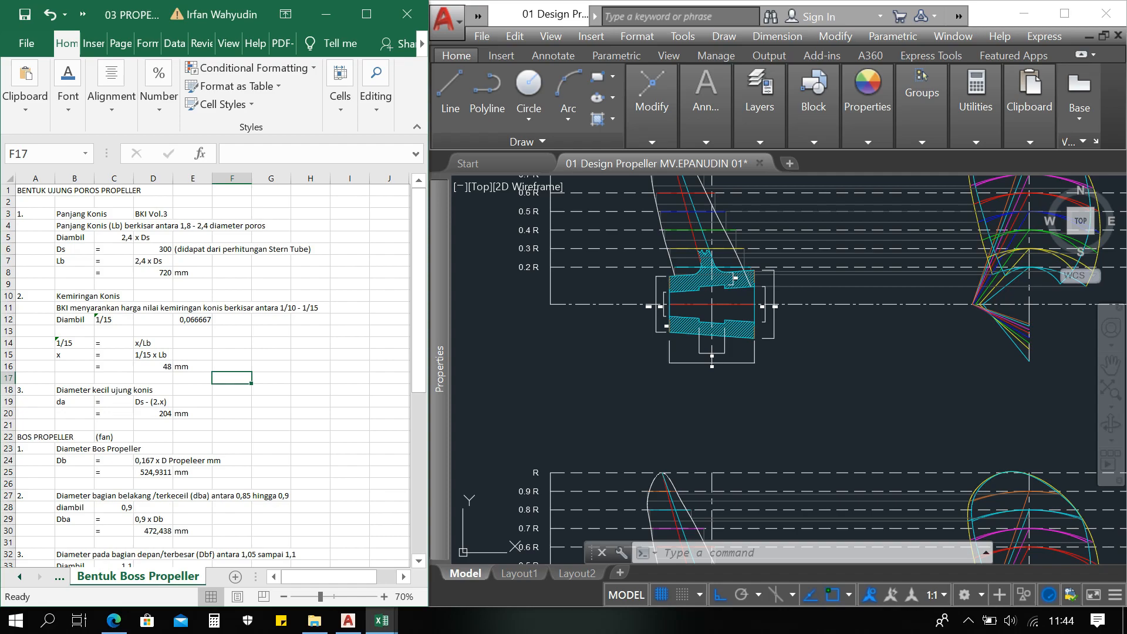
left_click(232, 285)
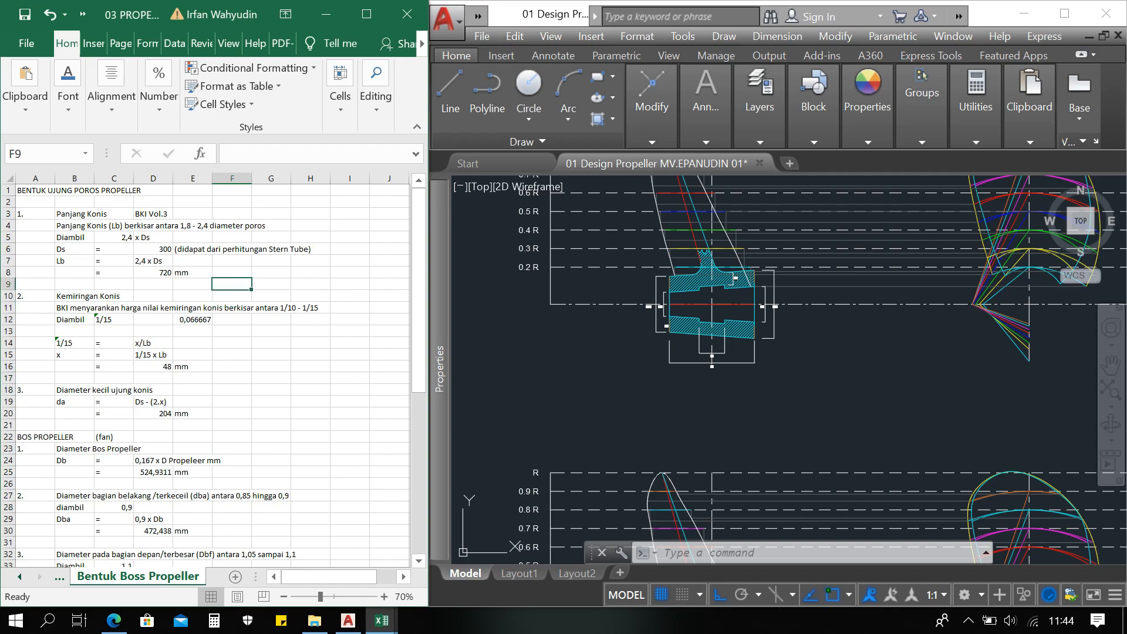
left_click(75, 249)
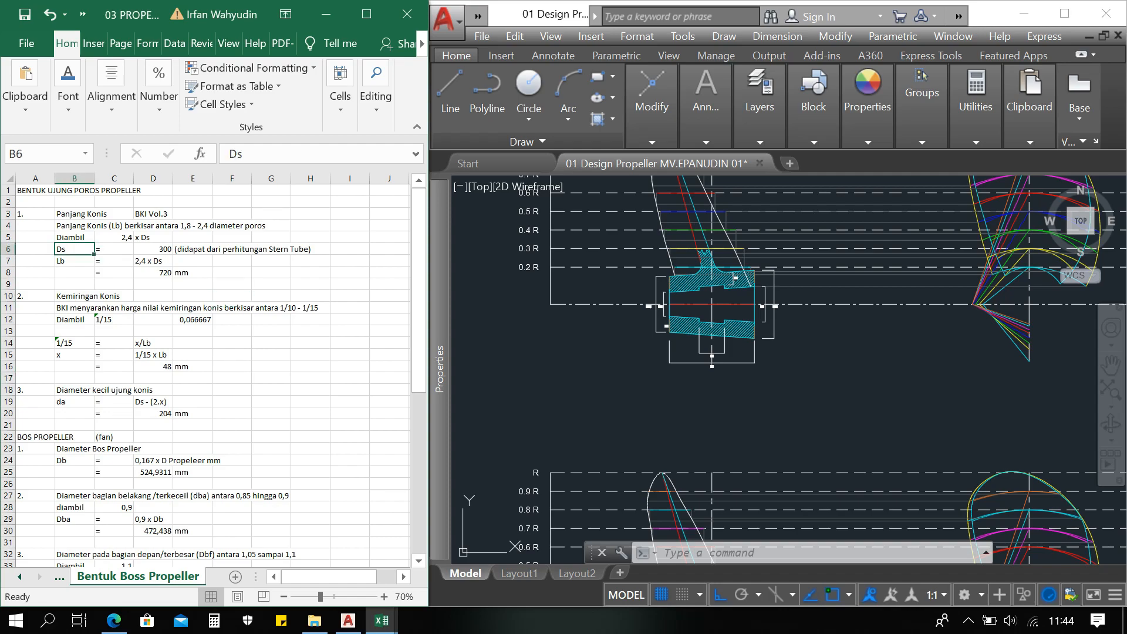
left_click(153, 249)
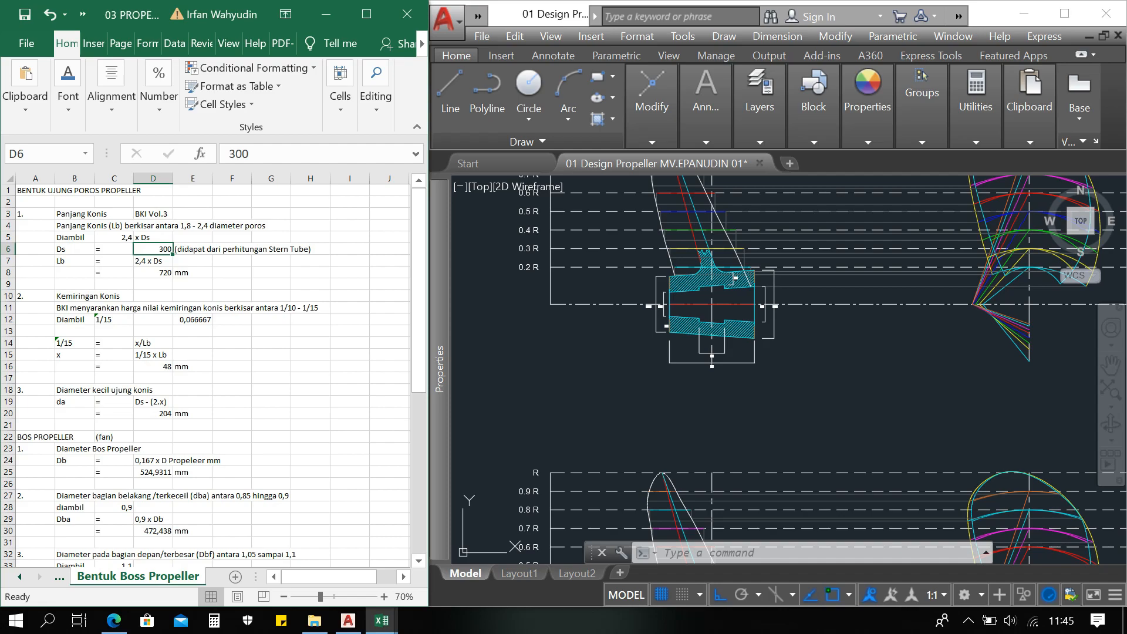
left_click(232, 343)
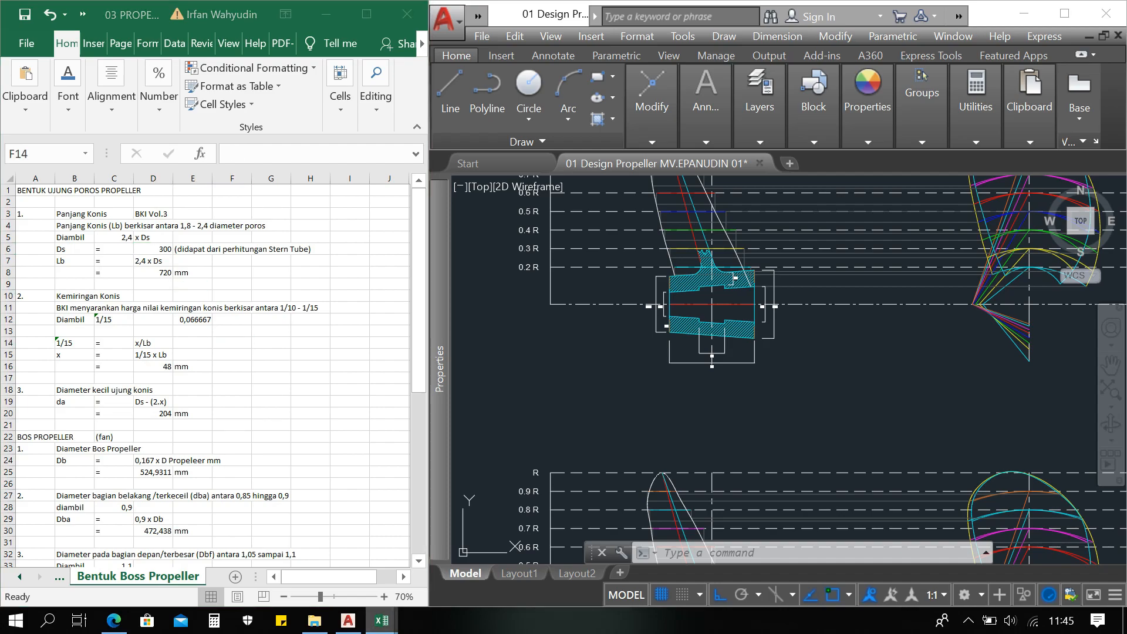
Step: Open the stern tube calculation workbook and examine the propeller shaft diameter calculation for Ds
mouse_move(382, 620)
mouse_move(337, 552)
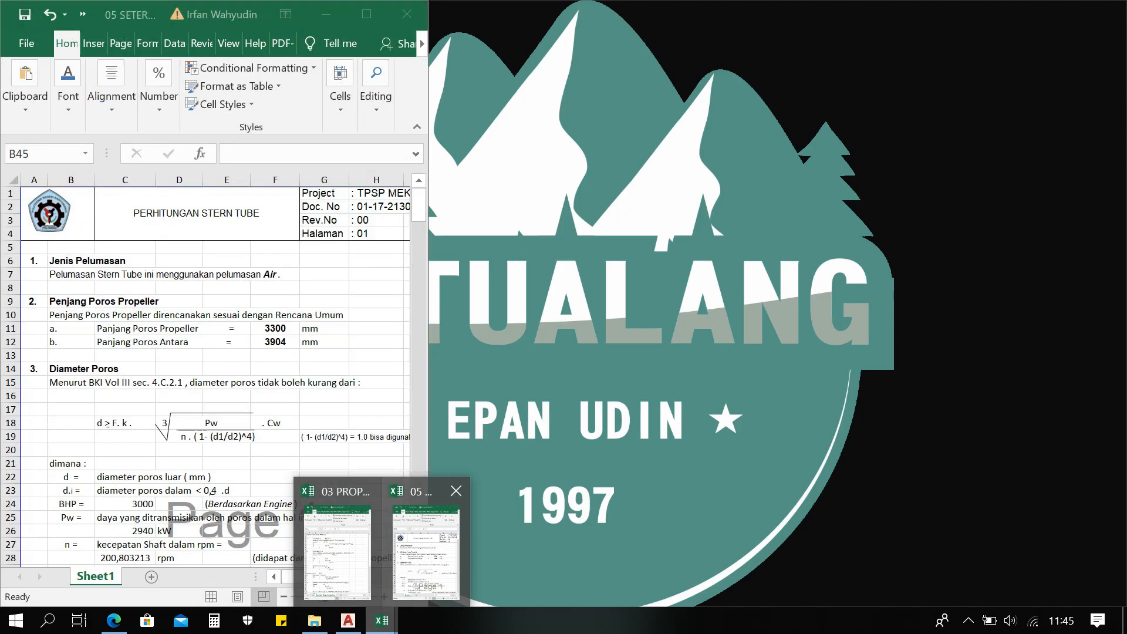
left_click(426, 546)
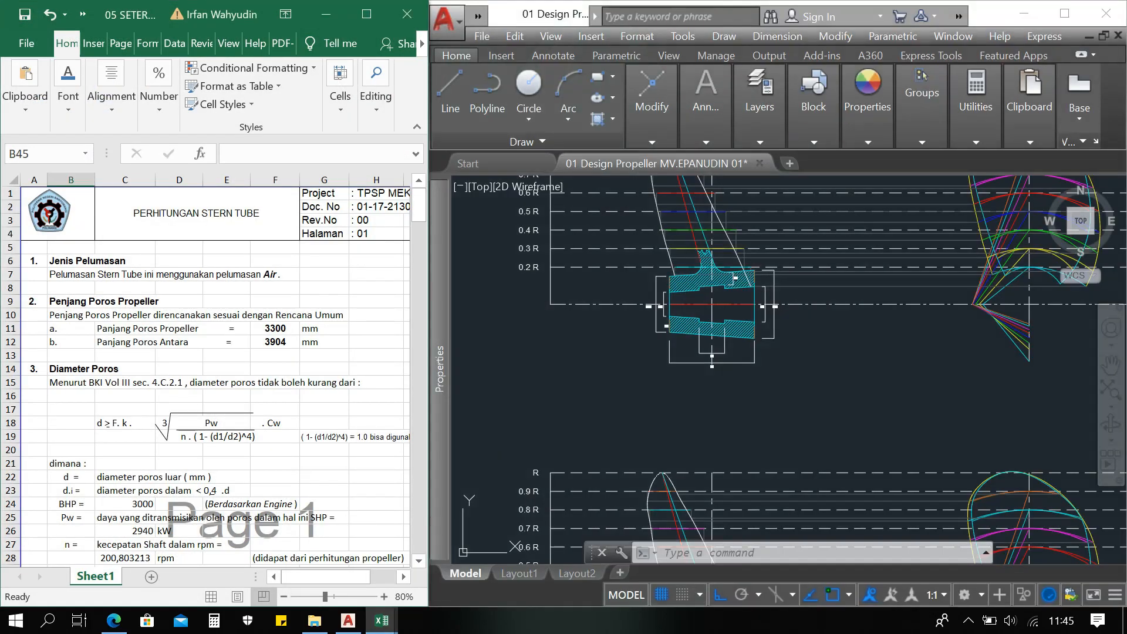
scroll(206, 370, "down", 5)
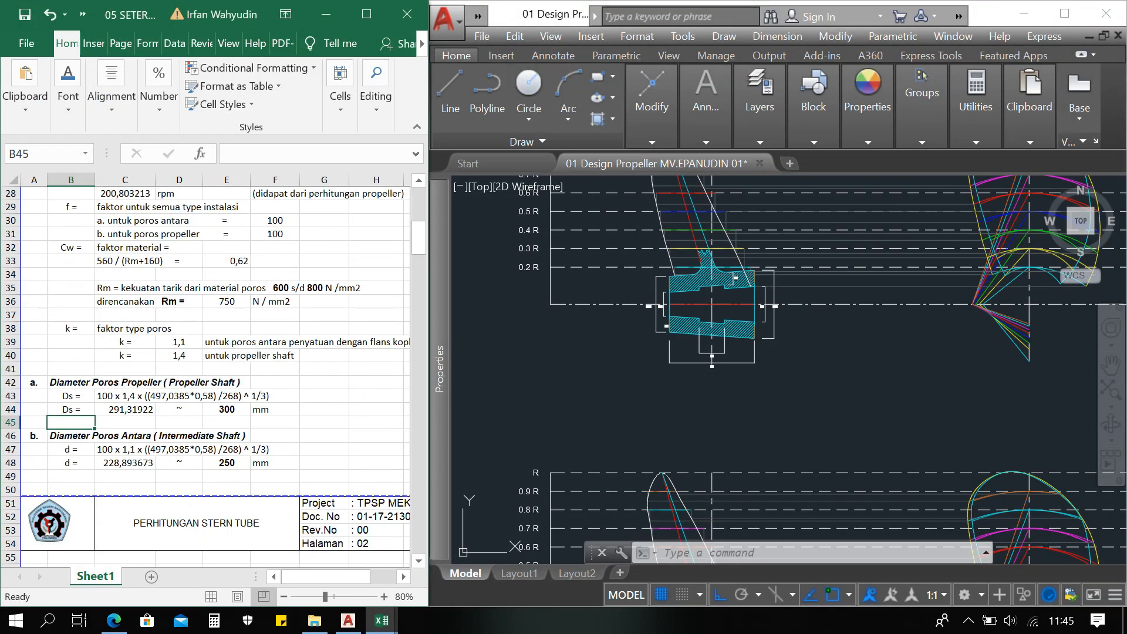
left_click(275, 436)
left_click(125, 410)
left_click(71, 396)
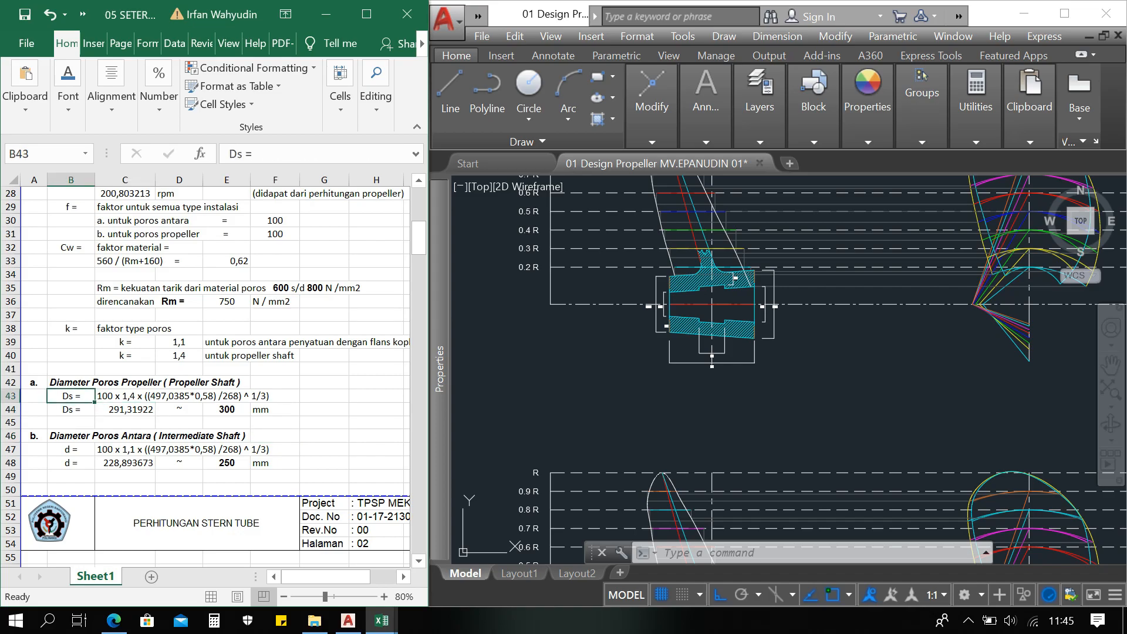
Step: Return to the propeller workbook and review the Ds, Lb and boss dimensions down to the Propeller Fitting figure
left_click(381, 621)
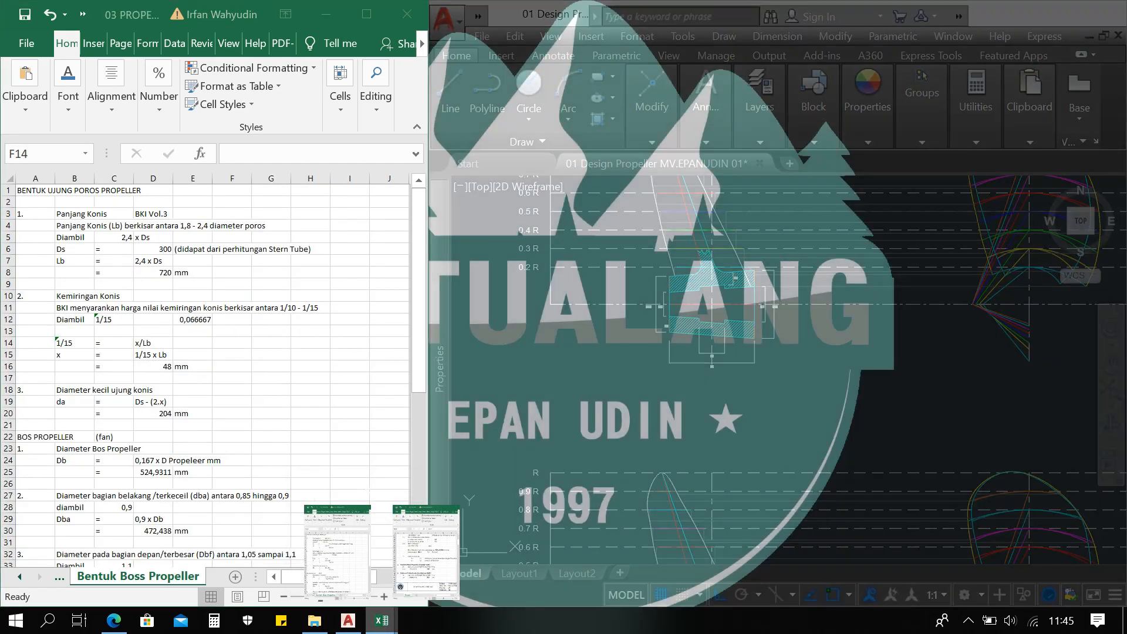
left_click(338, 549)
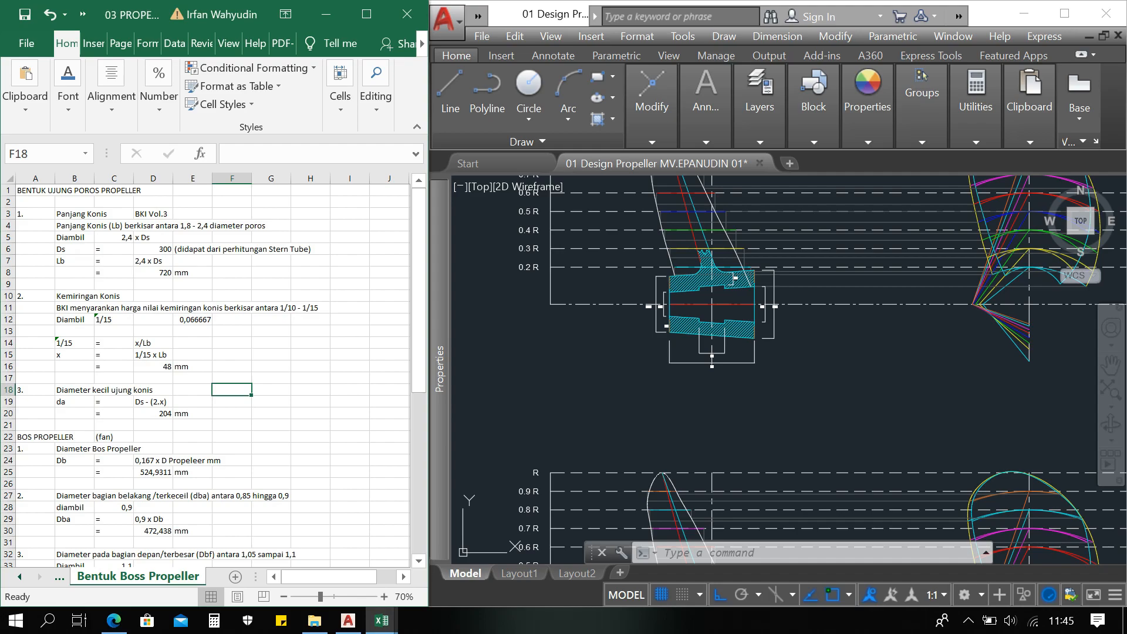
left_click(153, 249)
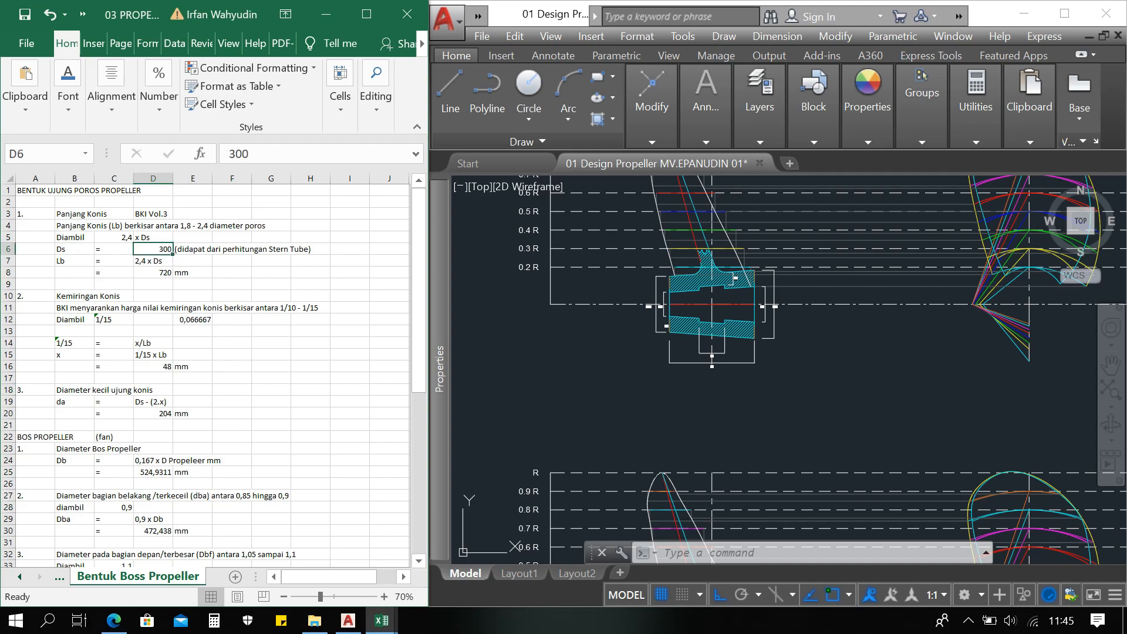
left_click(153, 272)
scroll(206, 375, "down", 9)
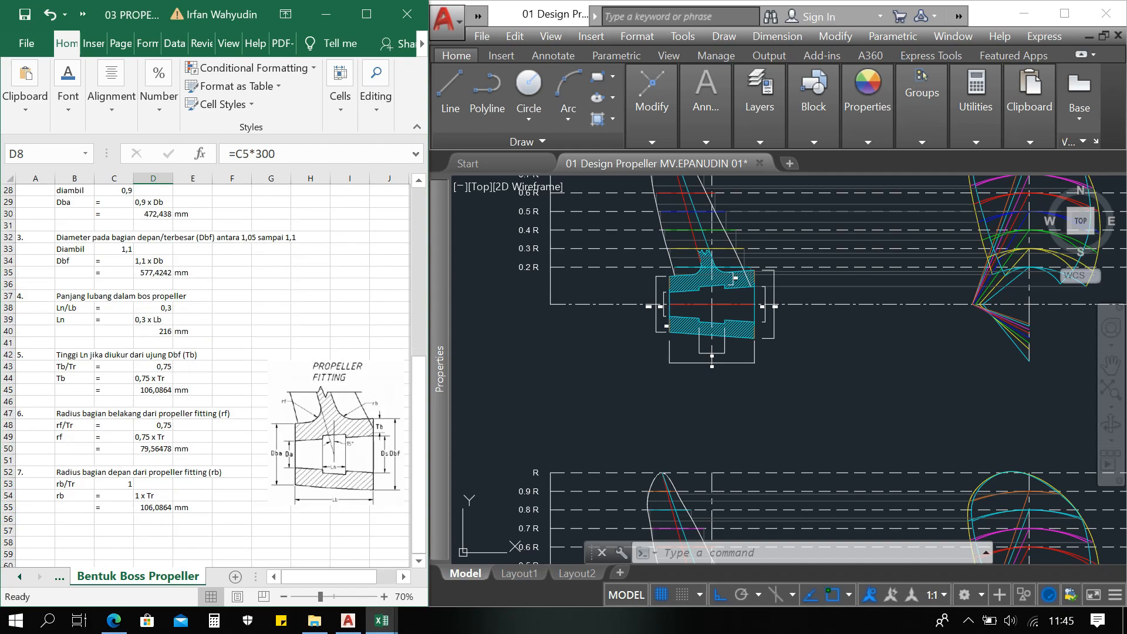
scroll(336, 400, "down", 1)
left_click(336, 399)
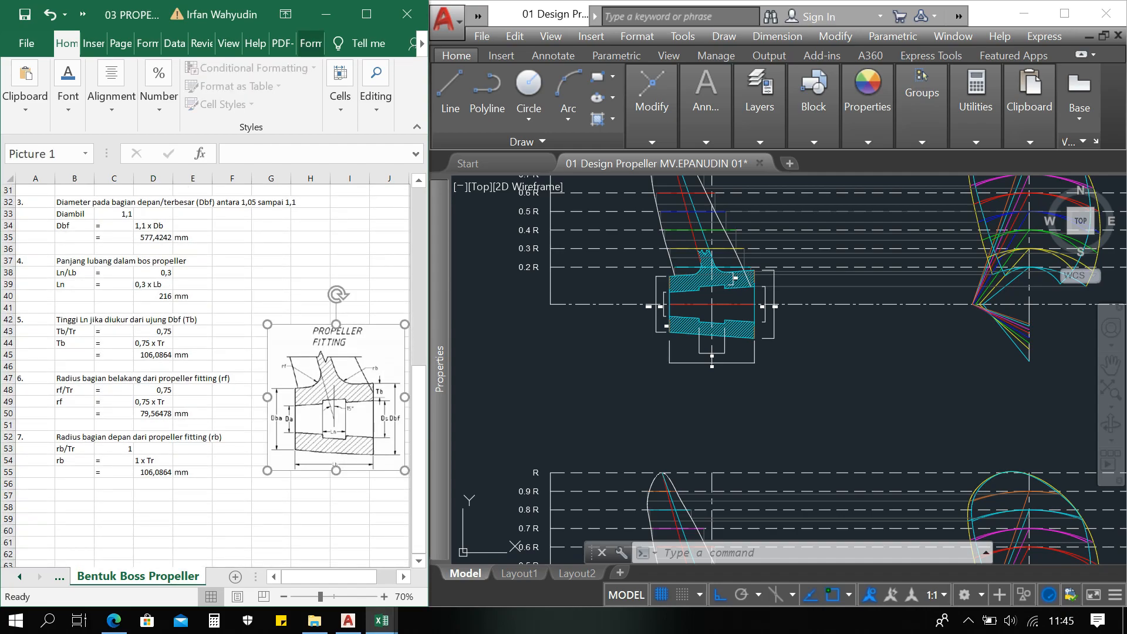
left_click(310, 519)
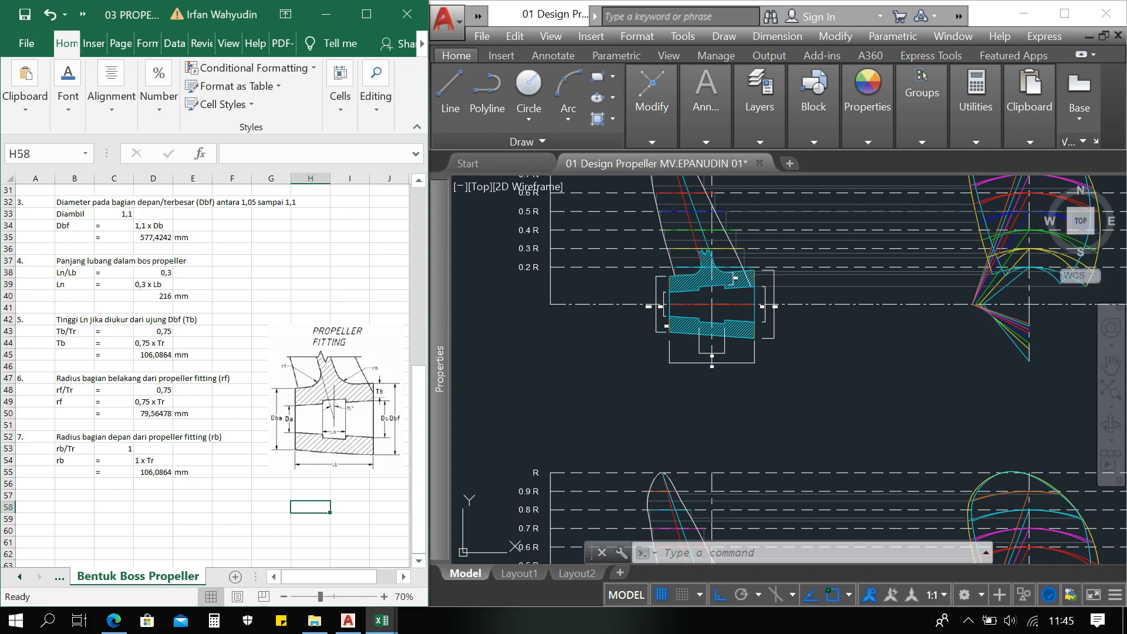
scroll(206, 375, "up", 10)
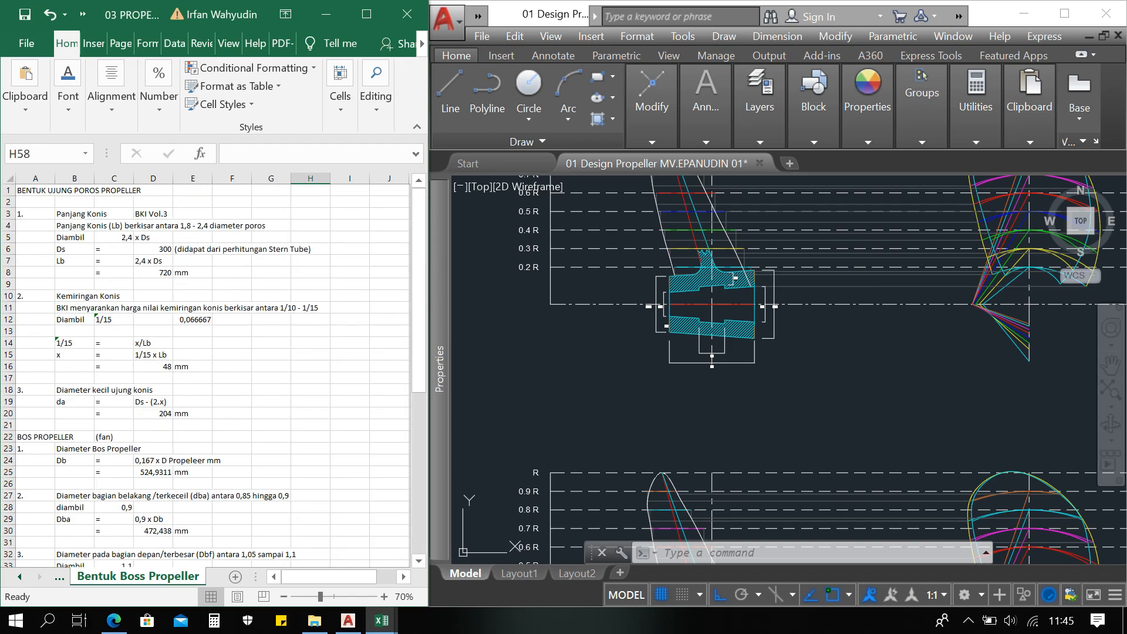
Step: Locate the shaft centreline below the side-view blade in AutoCAD and review the boss dimensions in the Excel sheet again
left_click(668, 405)
mouse_move(659, 445)
middle_mouse_down()
mouse_move(658, 327)
mouse_move(645, 410)
middle_mouse_up()
scroll(646, 387, "up", 4)
scroll(662, 378, "up", 1)
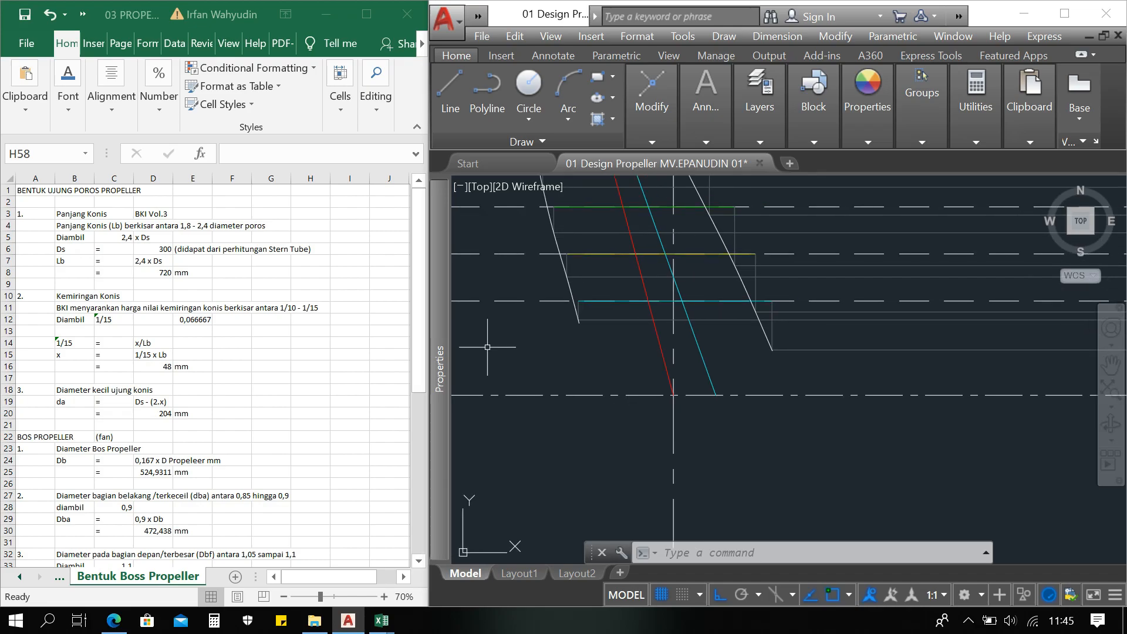
left_click(358, 355)
scroll(205, 376, "down", 9)
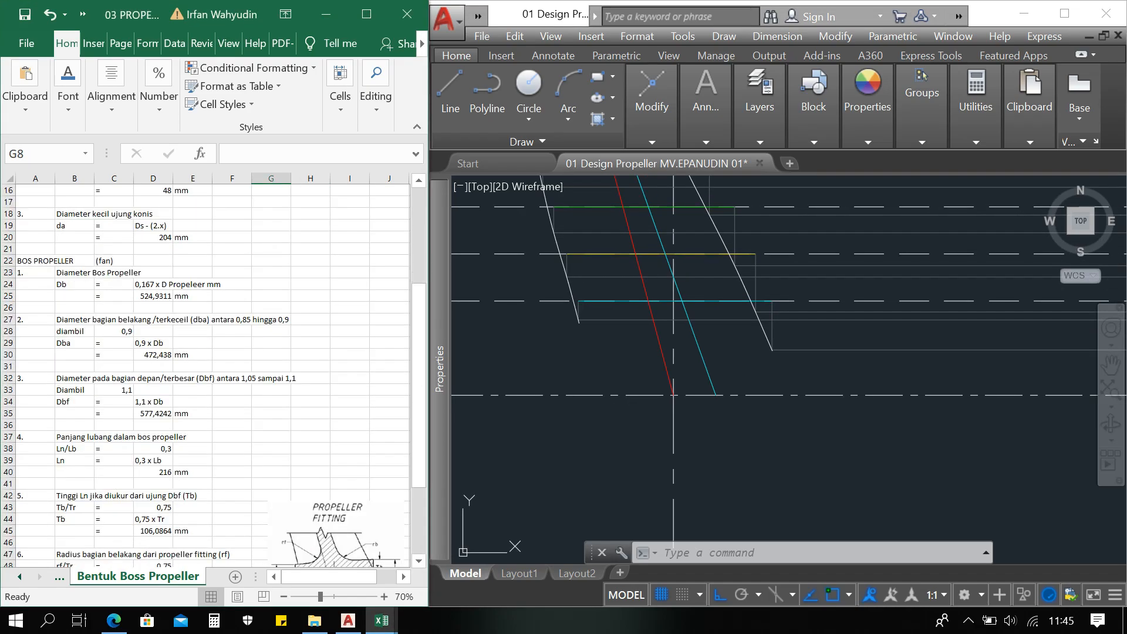
scroll(206, 376, "up", 9)
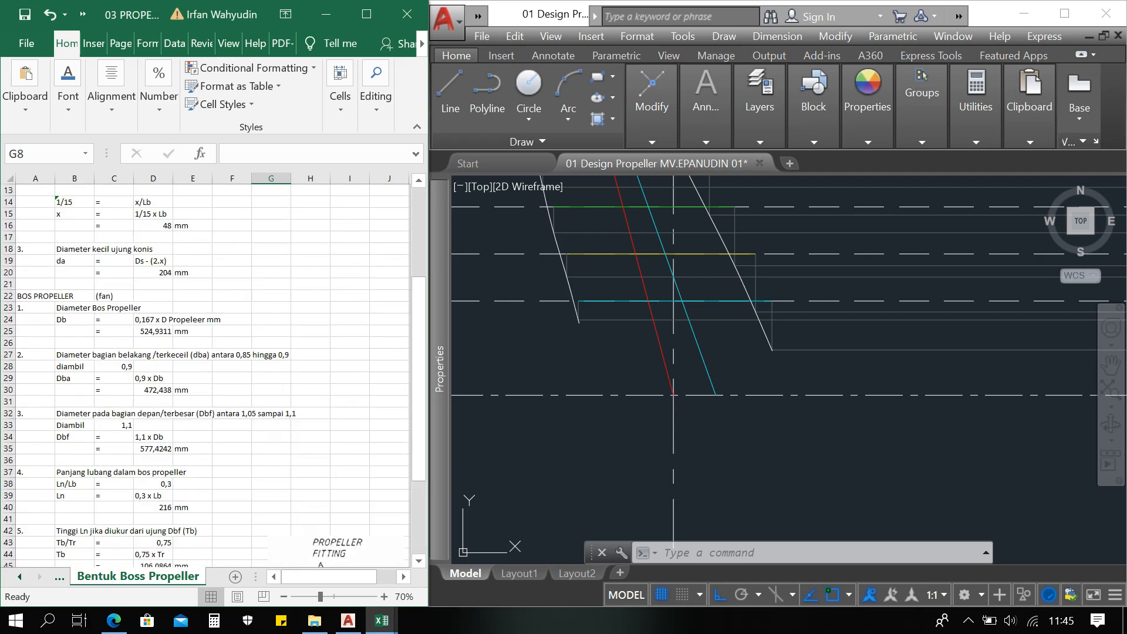
scroll(622, 432, "up", 5)
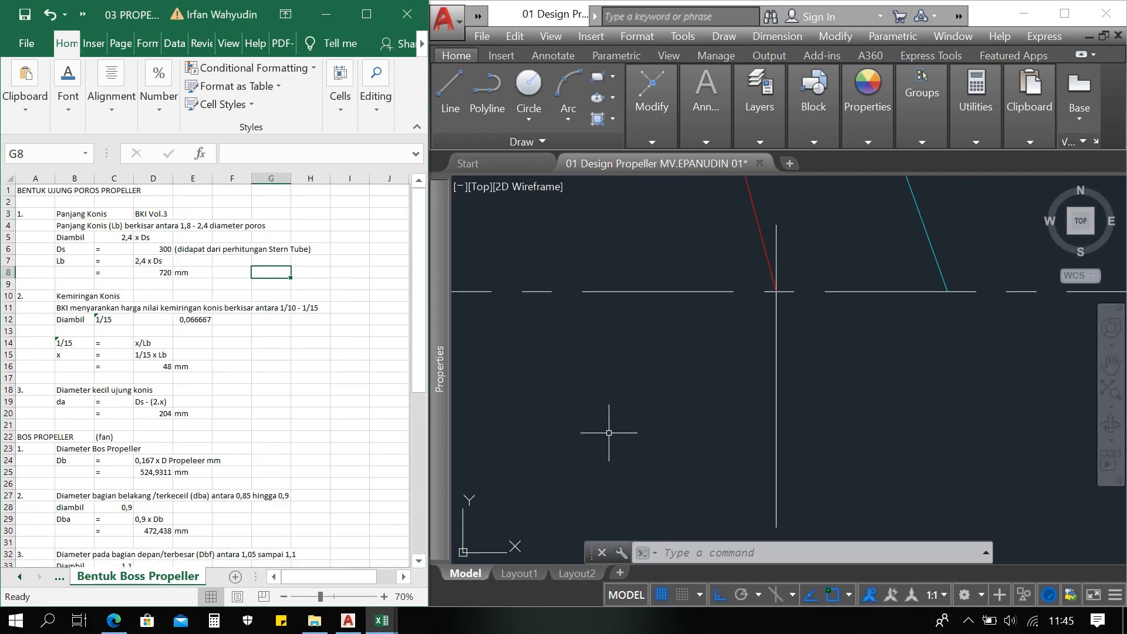
Step: Start a vertical line on the horizontal shaft centreline, to the right of the blade root
scroll(657, 377, "down", 2)
left_click(726, 396)
middle_click_drag(727, 395, 718, 409)
type("l")
key("Return")
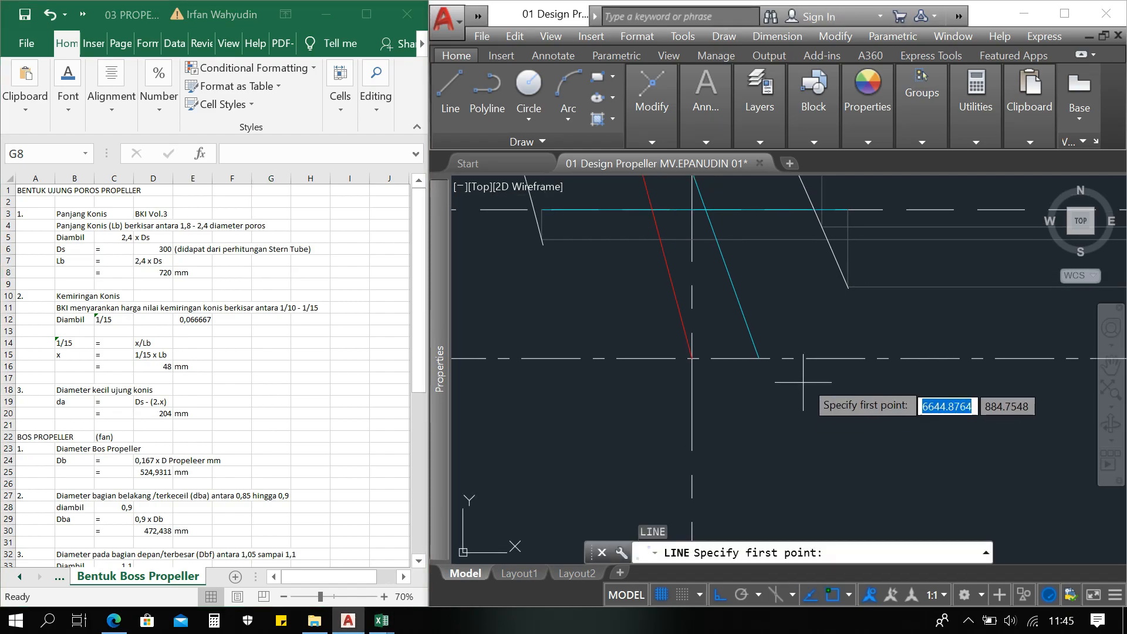
left_click(811, 358)
middle_click_drag(811, 358, 794, 300)
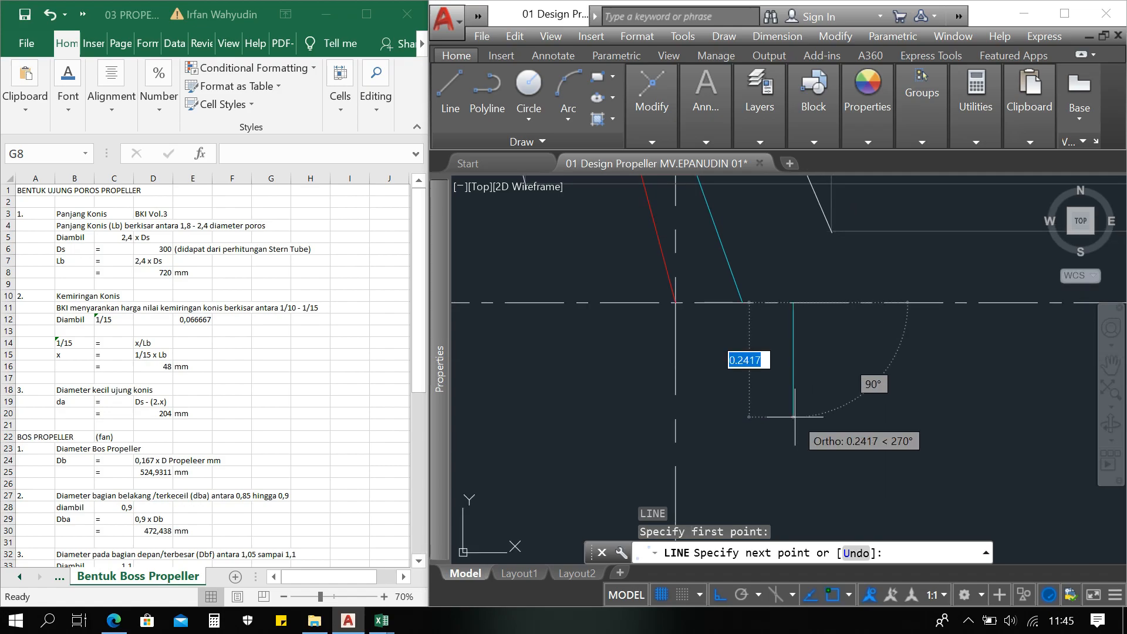
type("300")
key("Return")
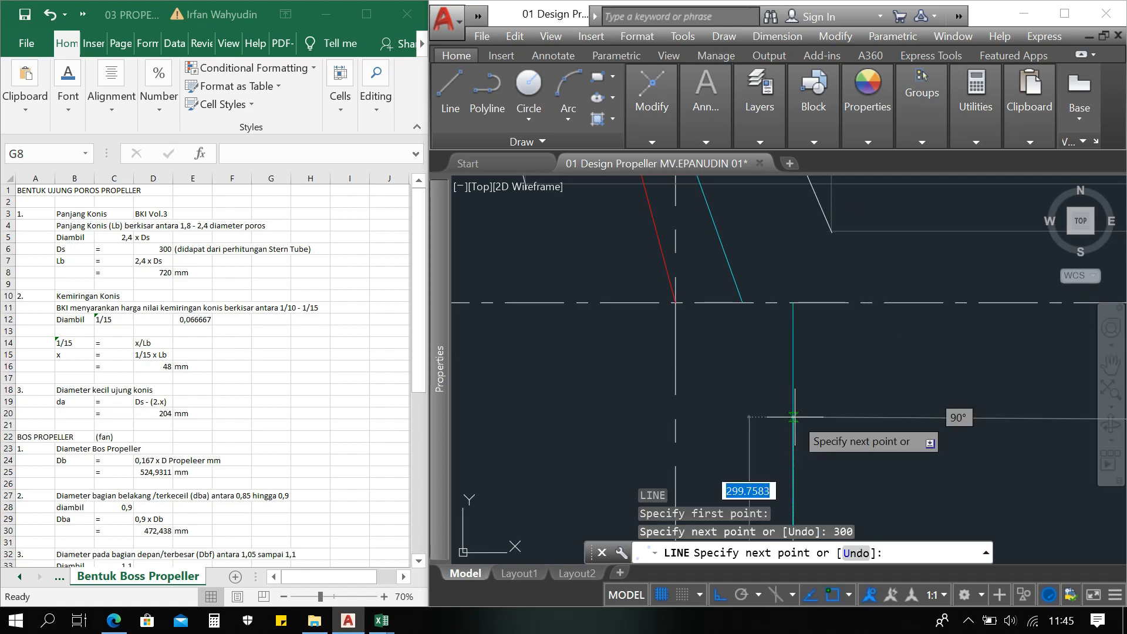
key("ctrl+z")
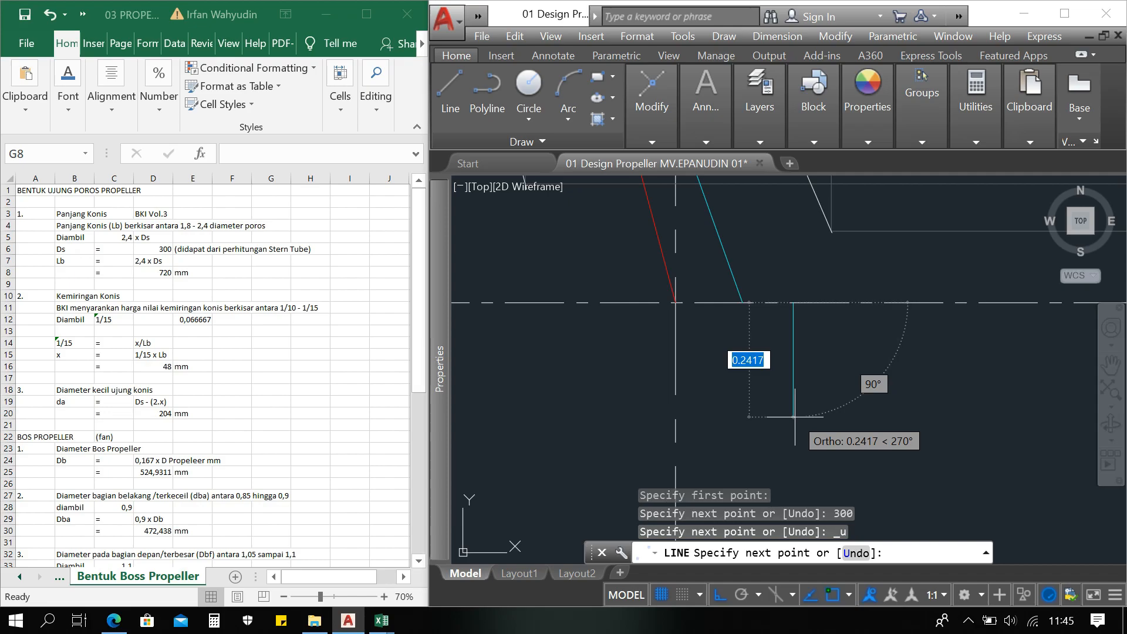
Step: Set the vertical line's length to 0.3 downward from the shaft centreline and finish it
type("0.3")
key("Return")
key("Return")
Step: Move the 0.3 vertical line by its midpoint up onto the shaft centreline
left_click(825, 446)
left_click(763, 378)
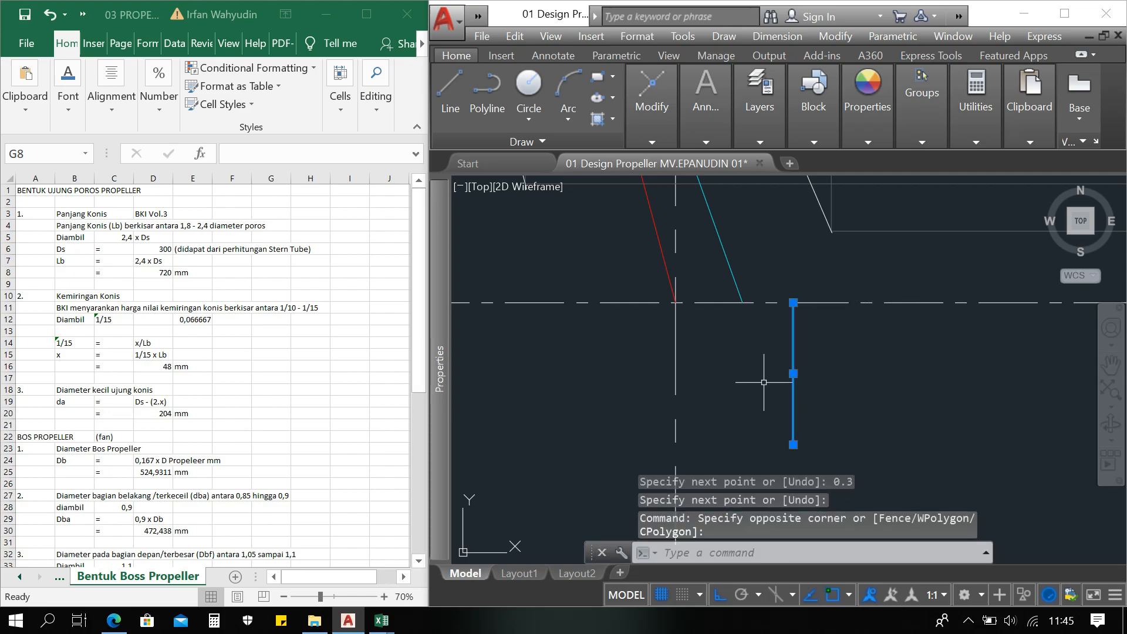
type("m")
key("Return")
left_click(793, 373)
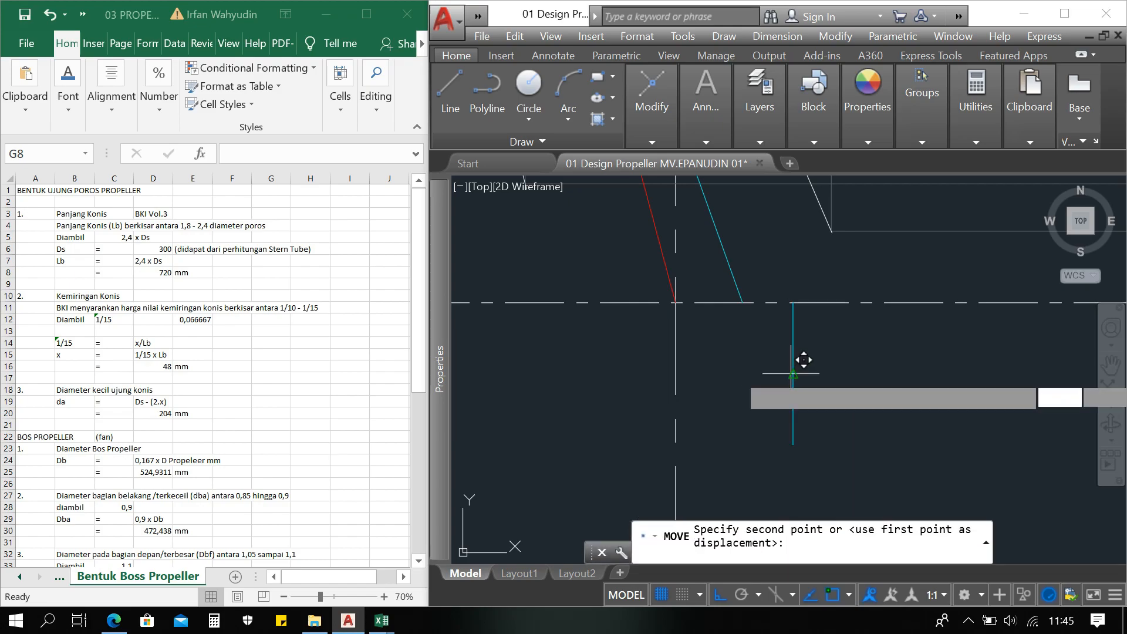
left_click(806, 289)
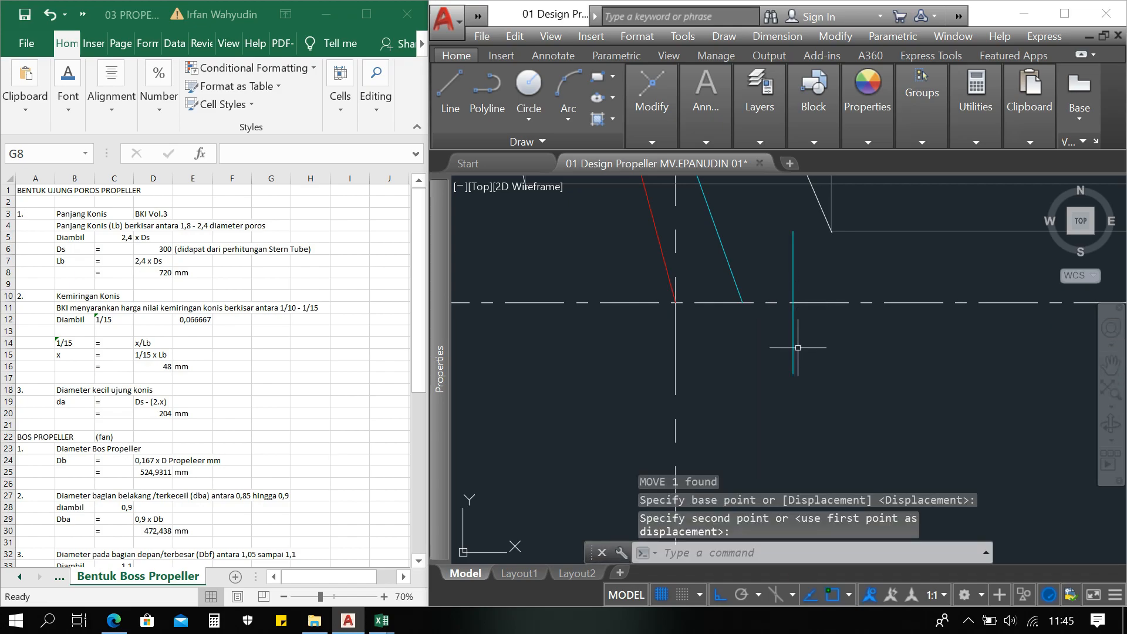
key("Escape")
key("Escape")
key("Escape")
Step: Draw a horizontal line 0.72 long below the shaft centreline for the cone length Lb
middle_click_drag(797, 348, 743, 367)
type("l")
key("Return")
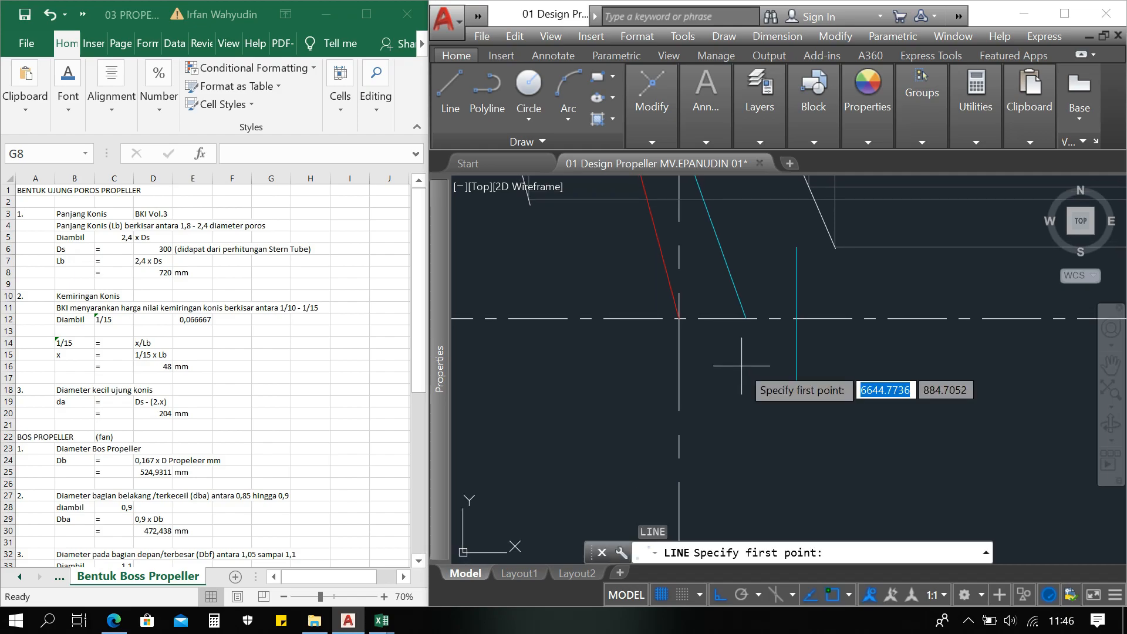
left_click(532, 428)
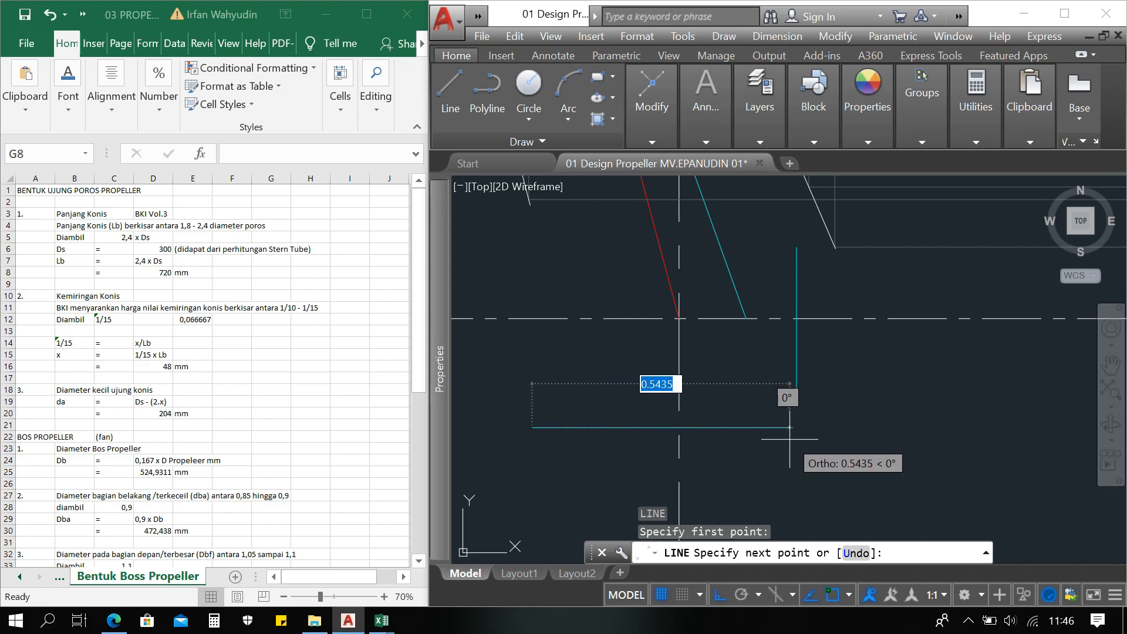
type("7")
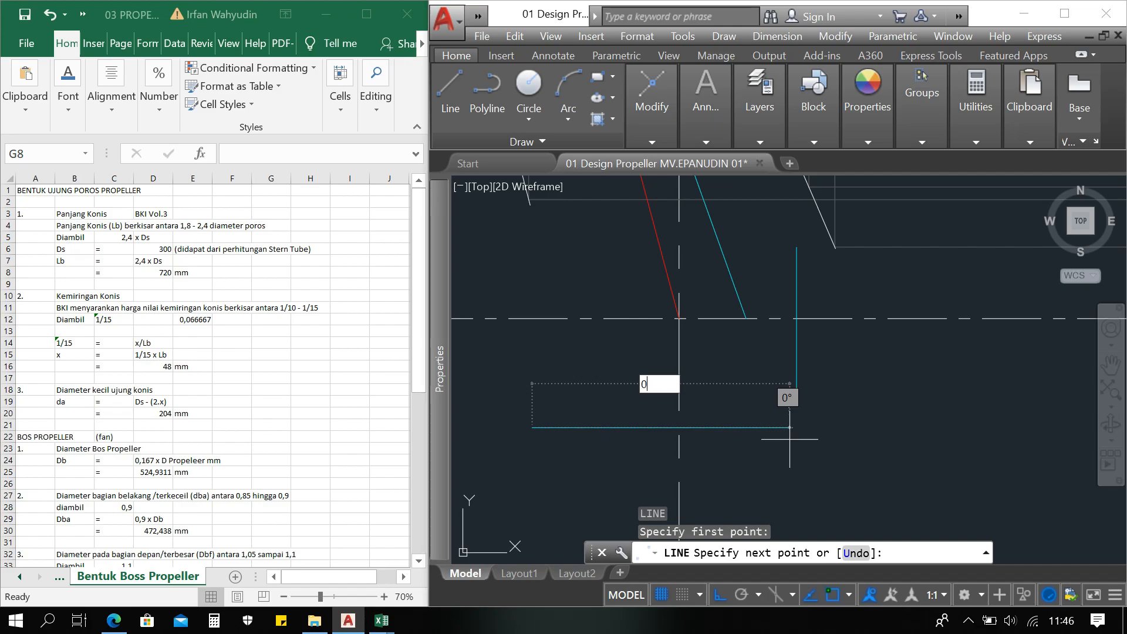
type("2")
key("Return")
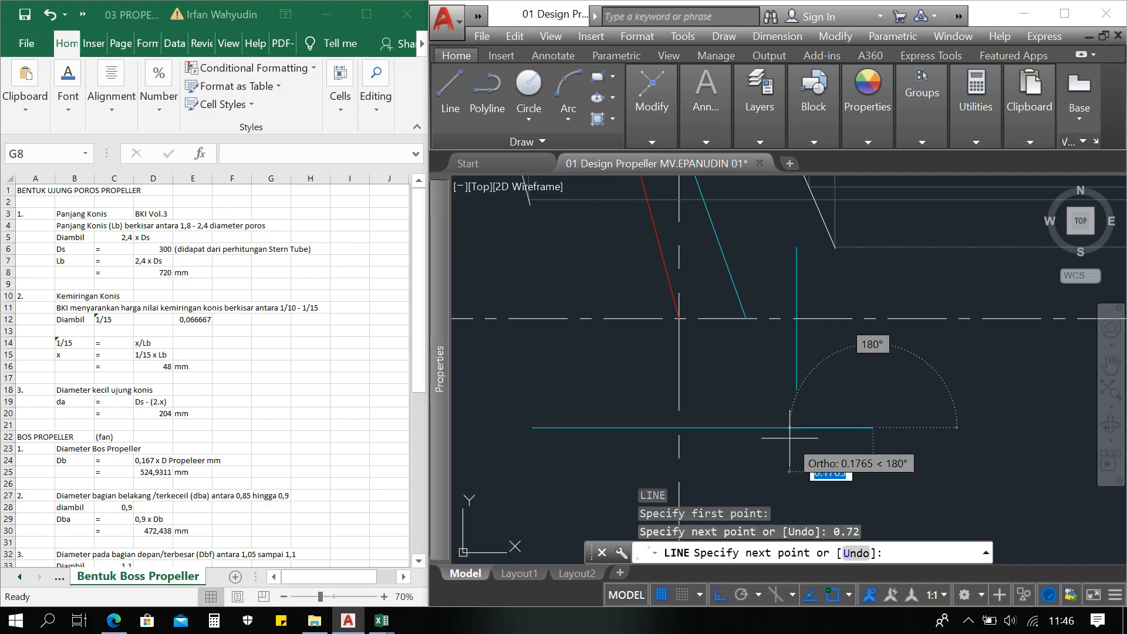
key("Return")
Step: Change the colour of the 0.72 horizontal line to Red
left_click(781, 454)
left_click(734, 411)
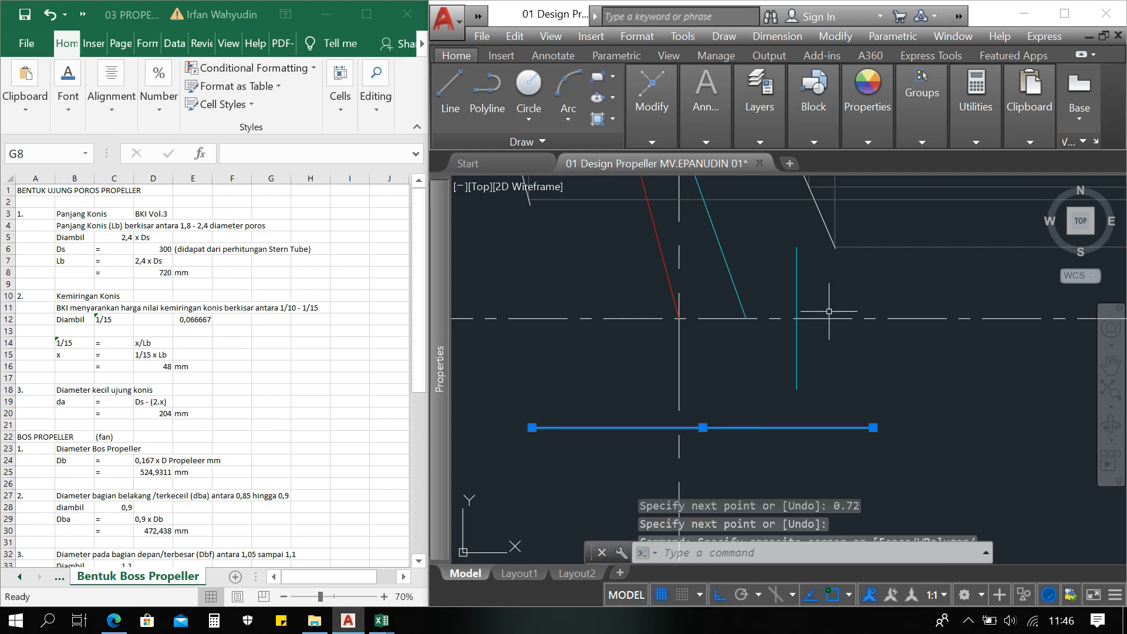
left_click(868, 106)
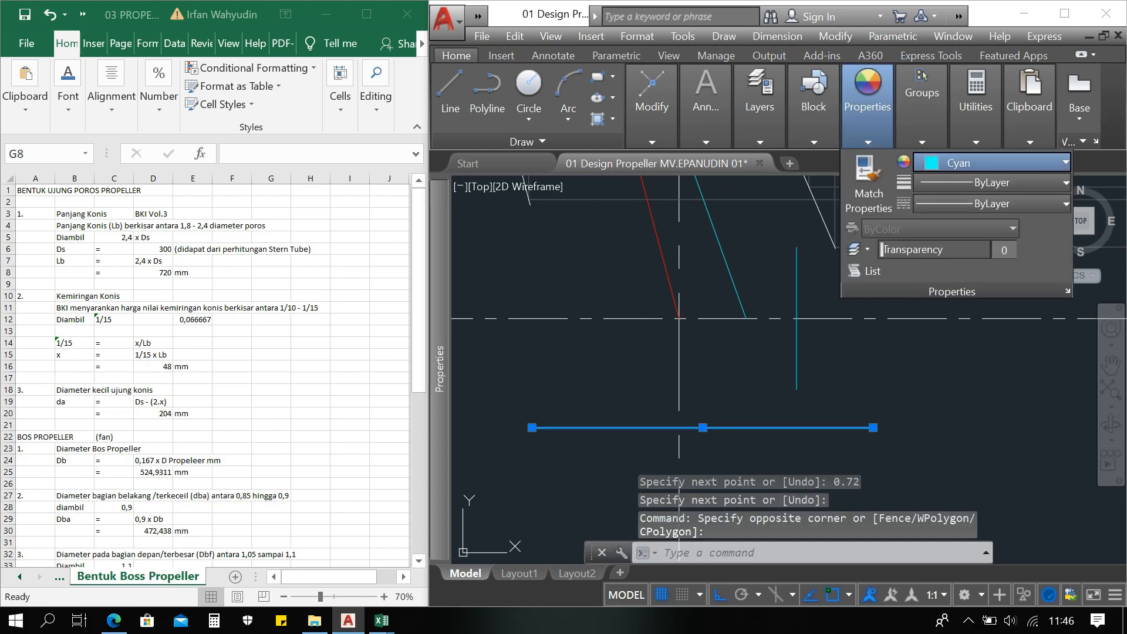
left_click(992, 162)
left_click(927, 345)
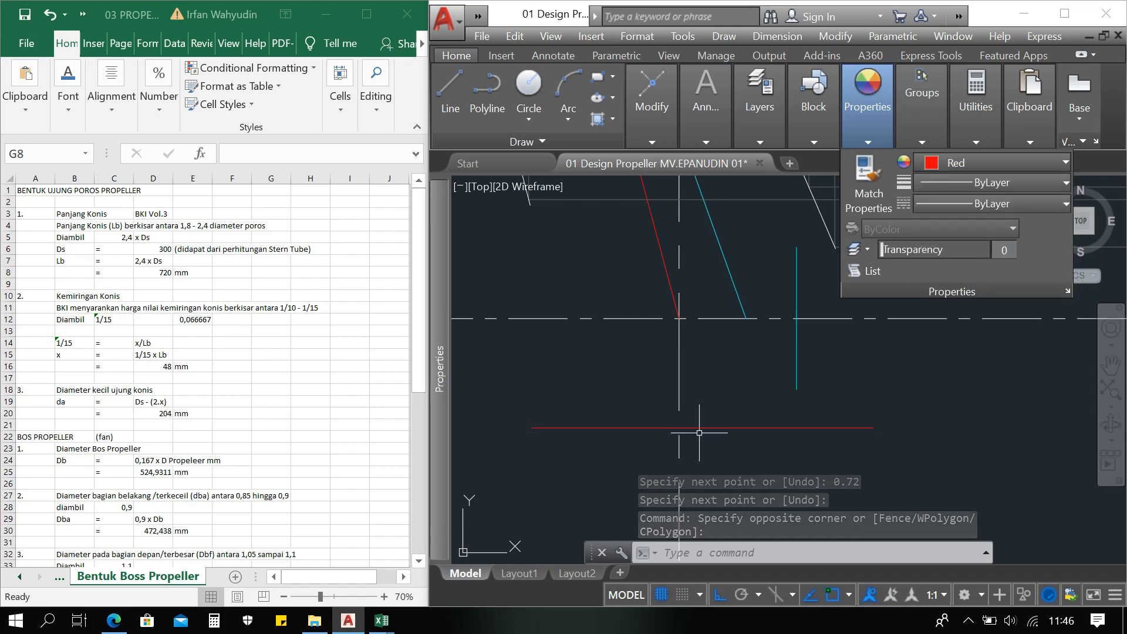
key("Escape")
key("Escape")
Step: Move the red horizontal line by its midpoint to the intersection of the shaft centreline and the blade's vertical axis
left_click(714, 429)
type("m")
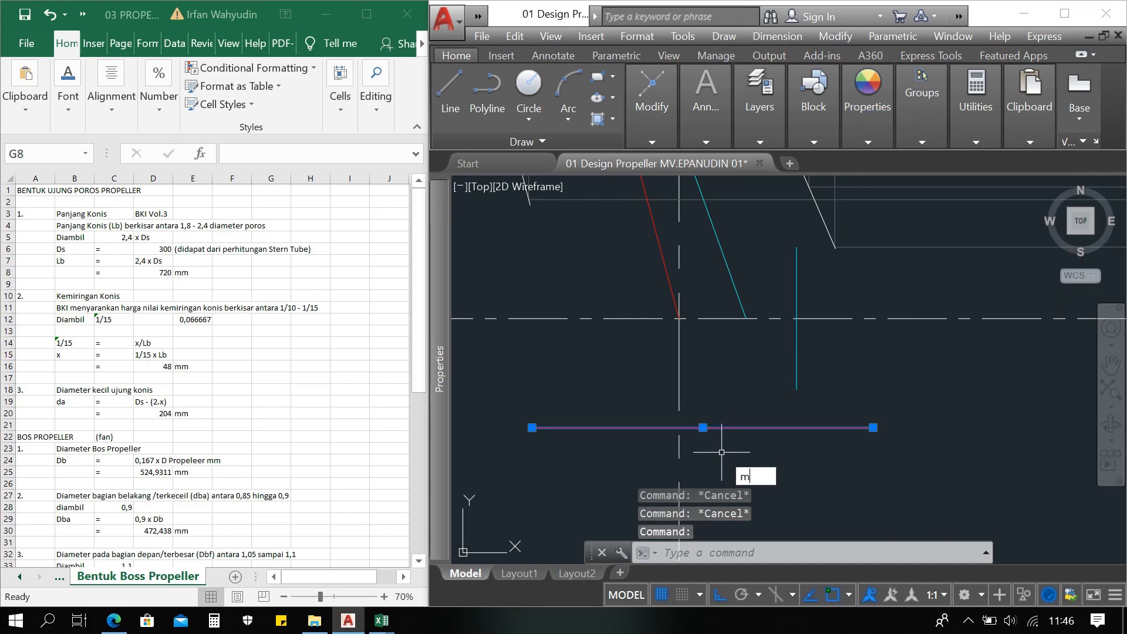
key("Return")
left_click(707, 429)
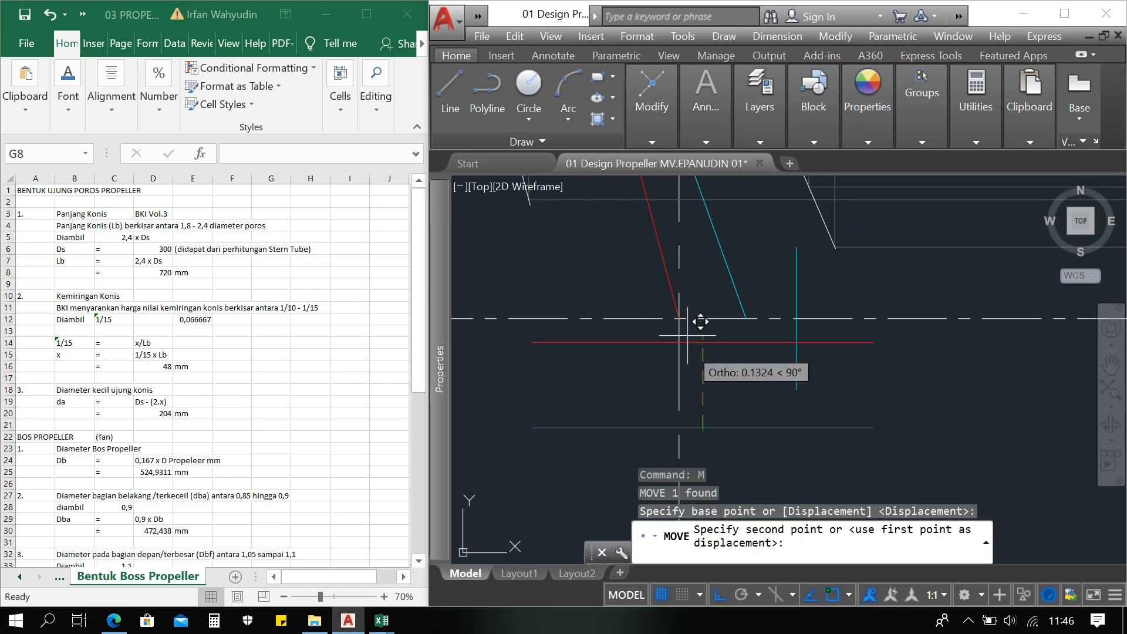
left_click(679, 318)
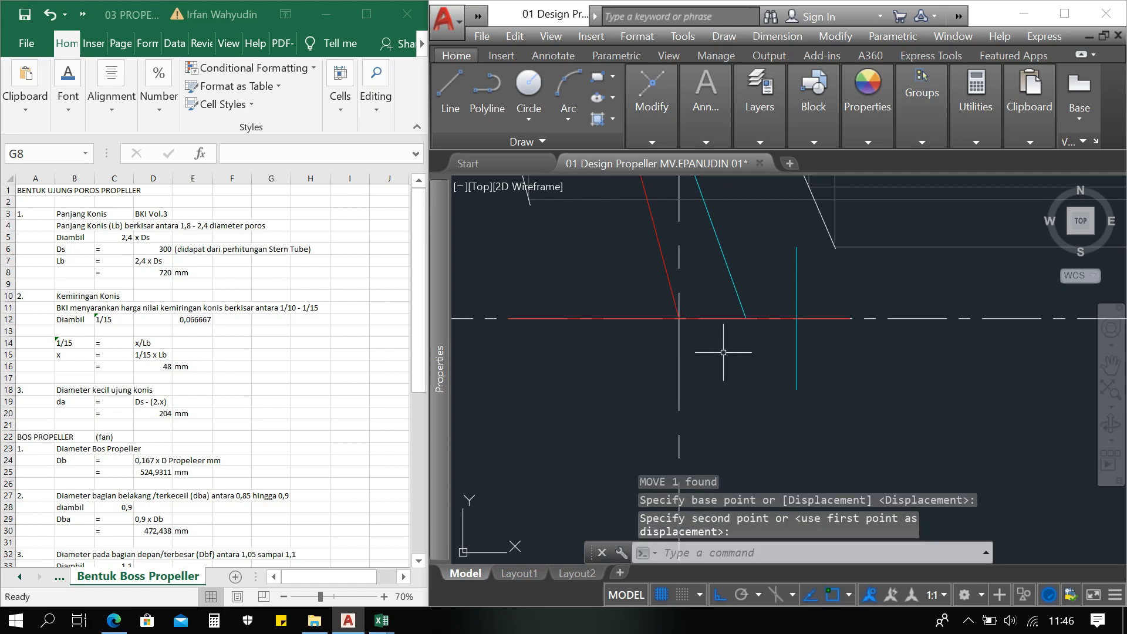
Step: Move the 0.3 vertical line by its midpoint to the right end of the red cone-length line
left_click(807, 388)
left_click(799, 361)
type("m")
key("Return")
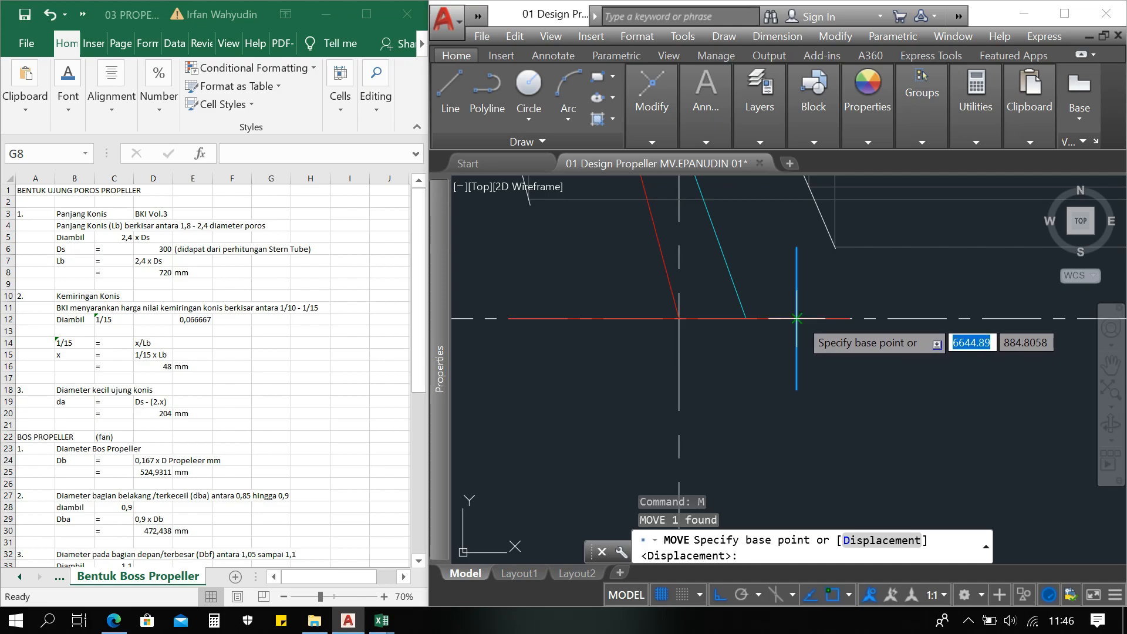
left_click(797, 318)
left_click(862, 305)
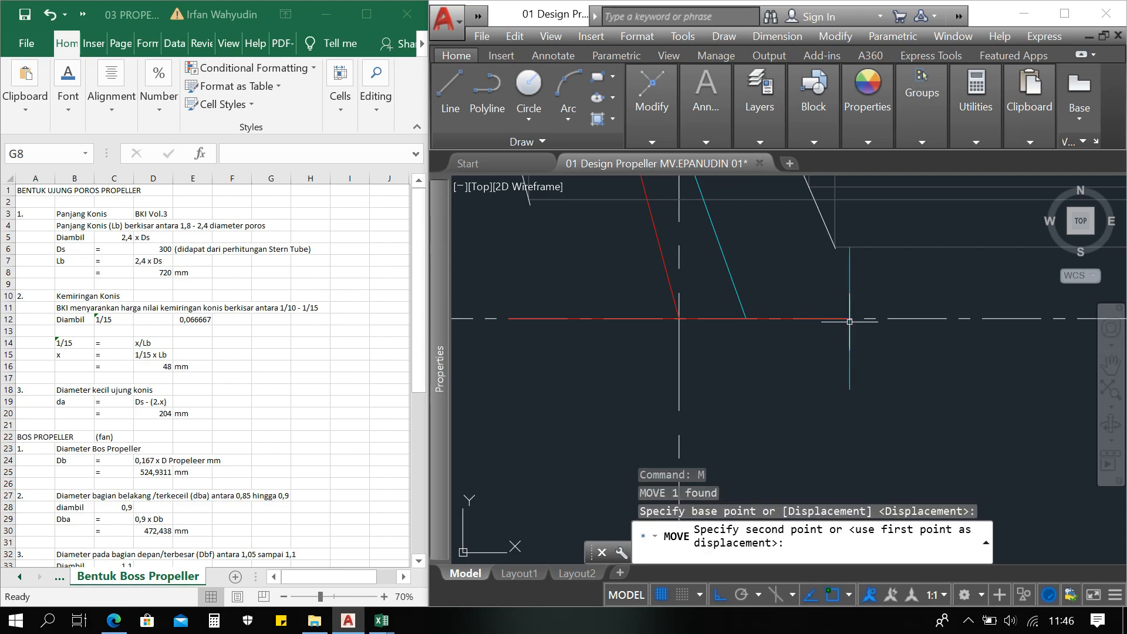
middle_click_drag(629, 386, 692, 381)
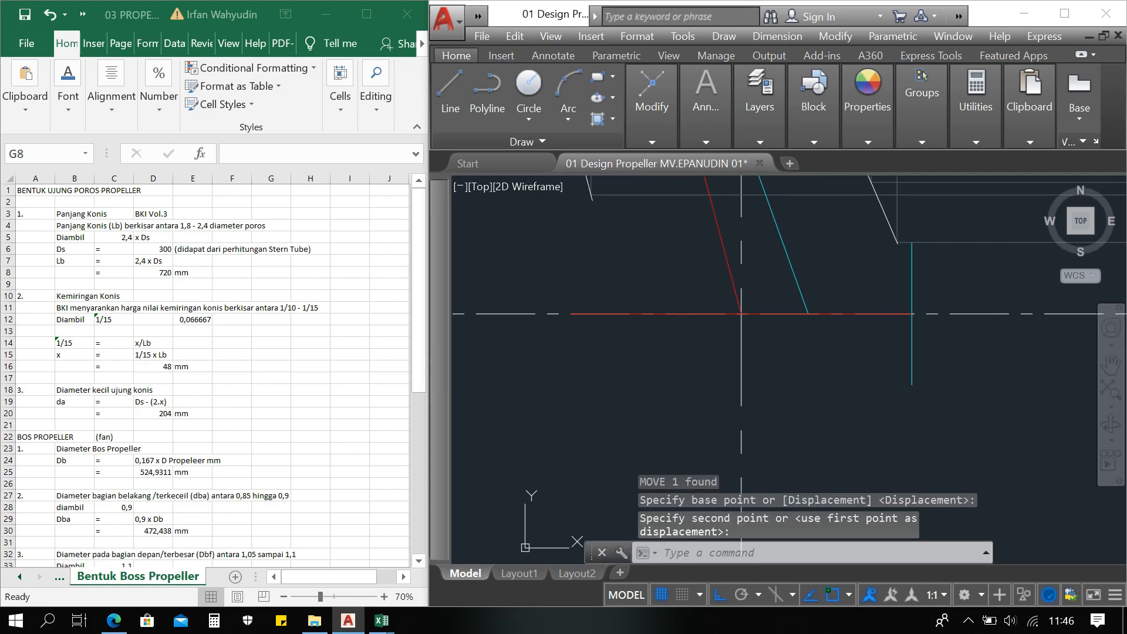
key("Escape")
key("Escape")
key("Escape")
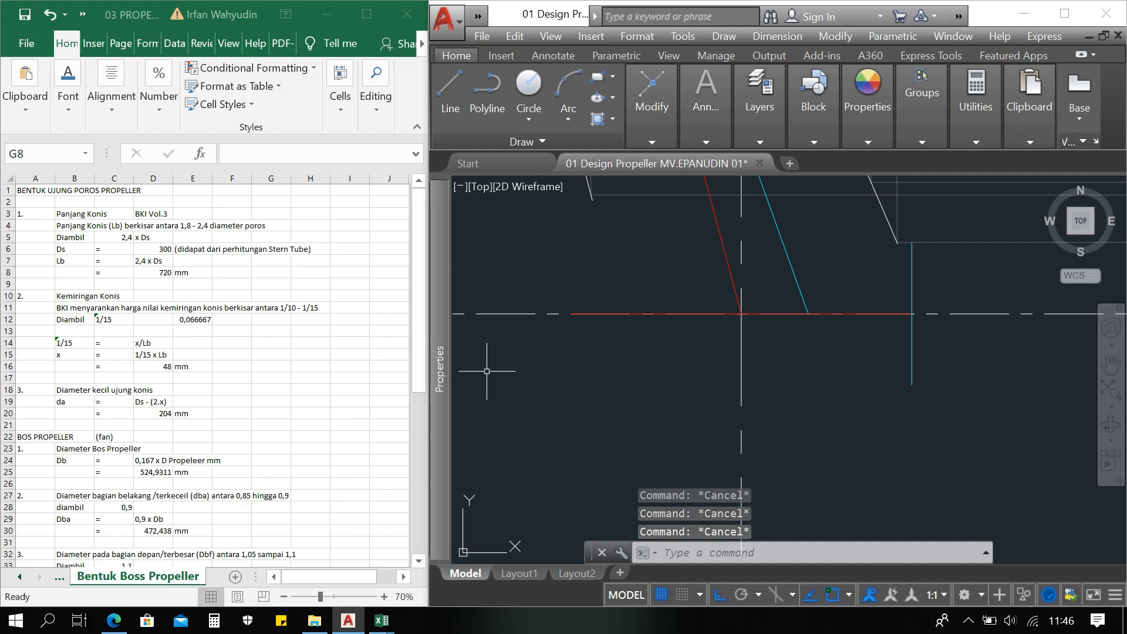
Step: Draw a vertical line 0.204 long in the empty area left of the red line for the small cone diameter da
left_click(562, 367)
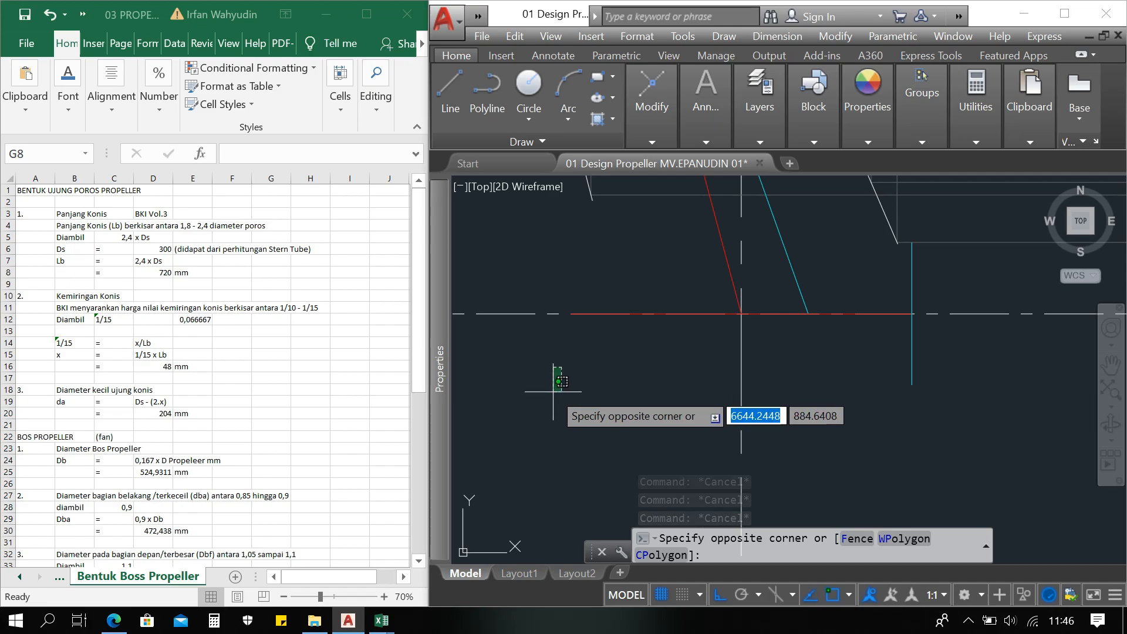
key("Escape")
middle_click_drag(562, 382, 693, 380)
type("l")
key("Return")
left_click(616, 352)
type("0.2")
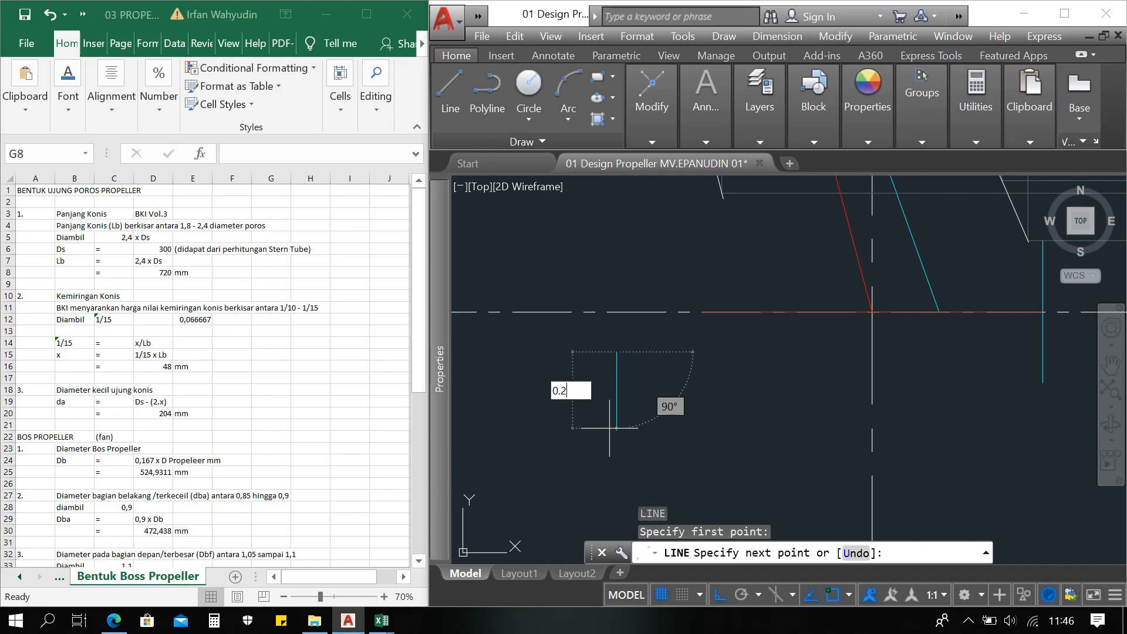
type("04")
key("Return")
key("Return")
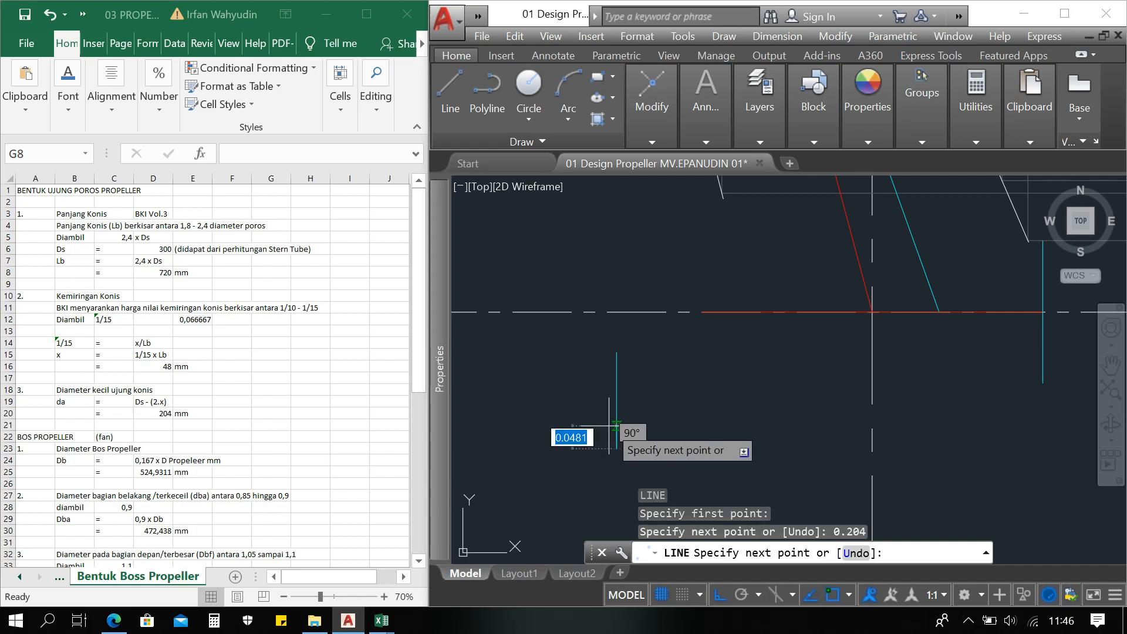
Step: Move the 0.204 vertical line by its midpoint to the left end of the red cone-length line
left_click(626, 451)
left_click(578, 352)
type("m")
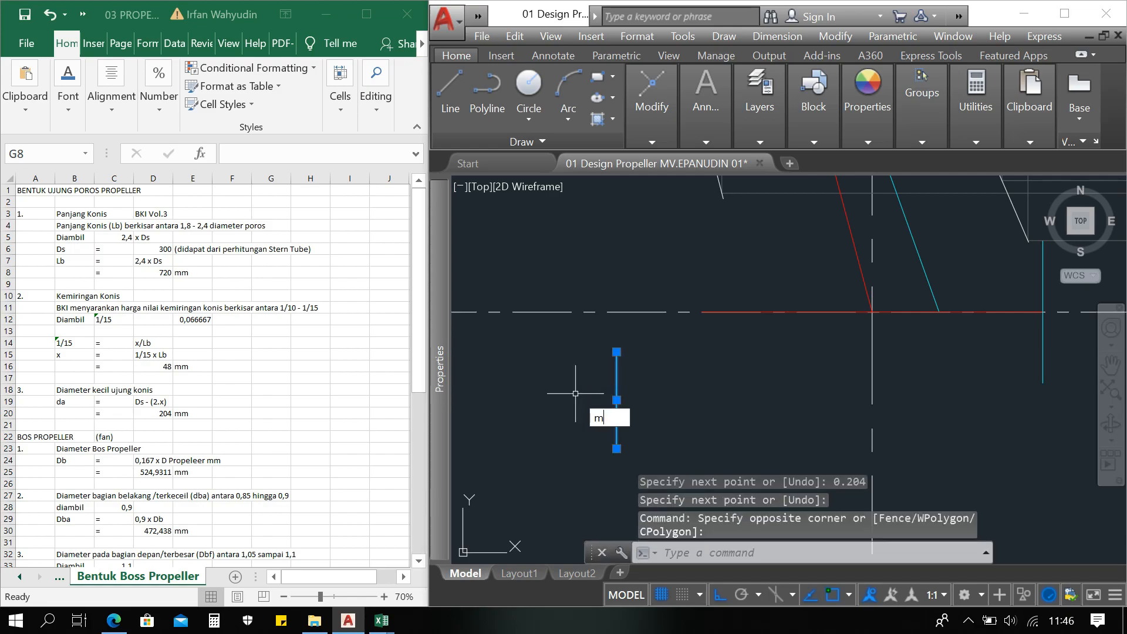
key("Return")
left_click(617, 401)
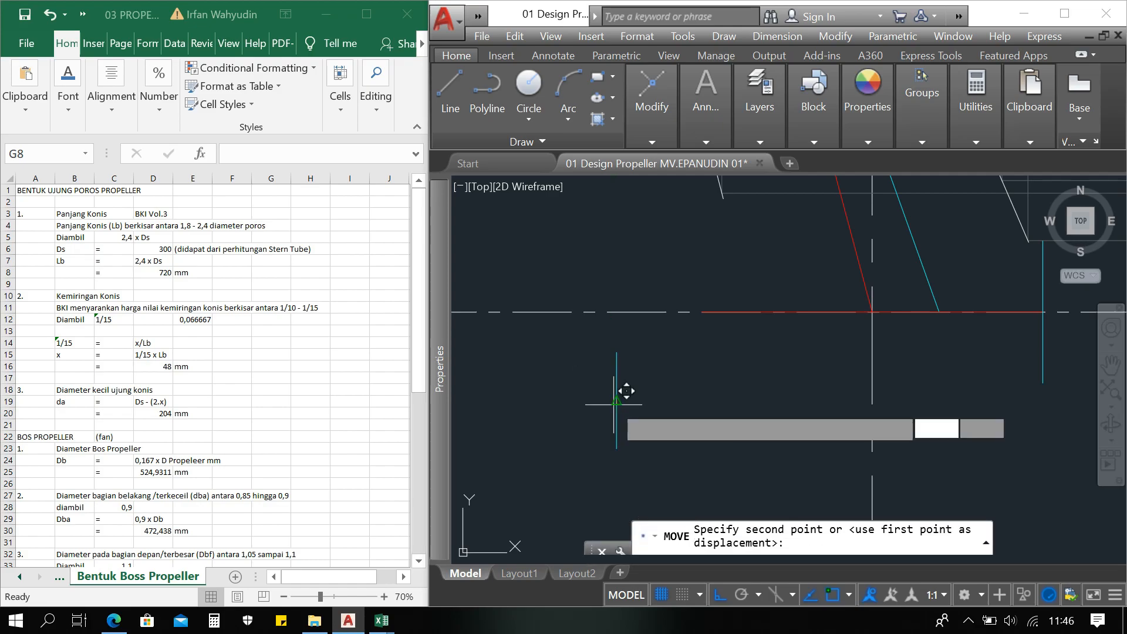
key("Escape")
key("Escape")
middle_click_drag(771, 350, 713, 368)
key("Escape")
Step: Draw a sloping line joining the lower ends of the 0.3 and 0.204 vertical lines
type("l")
key("Return")
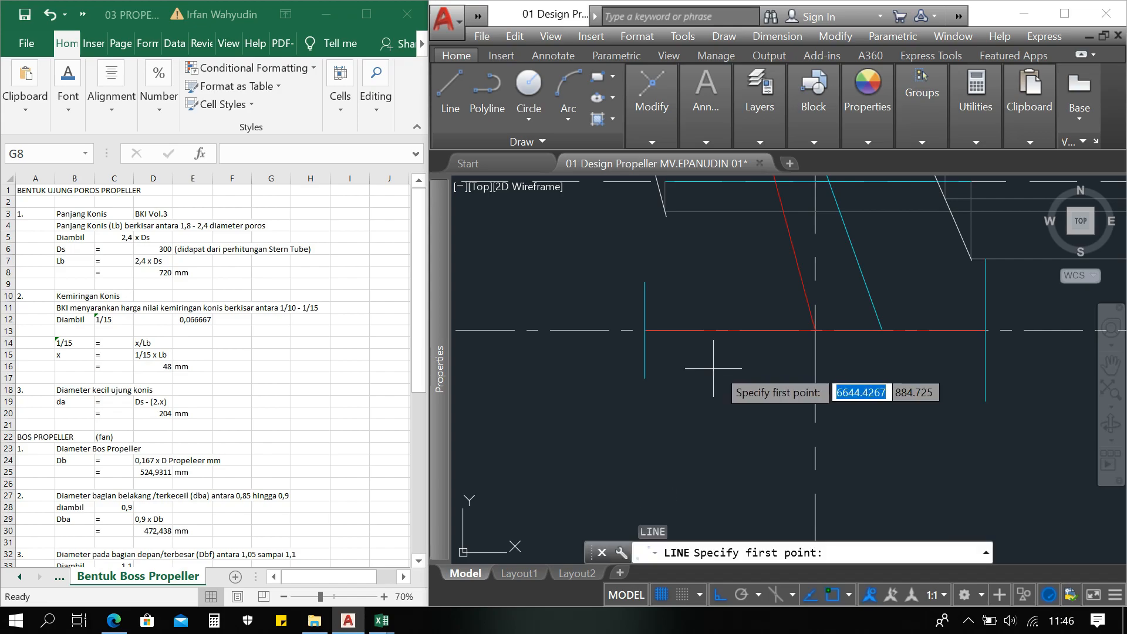
left_click(991, 405)
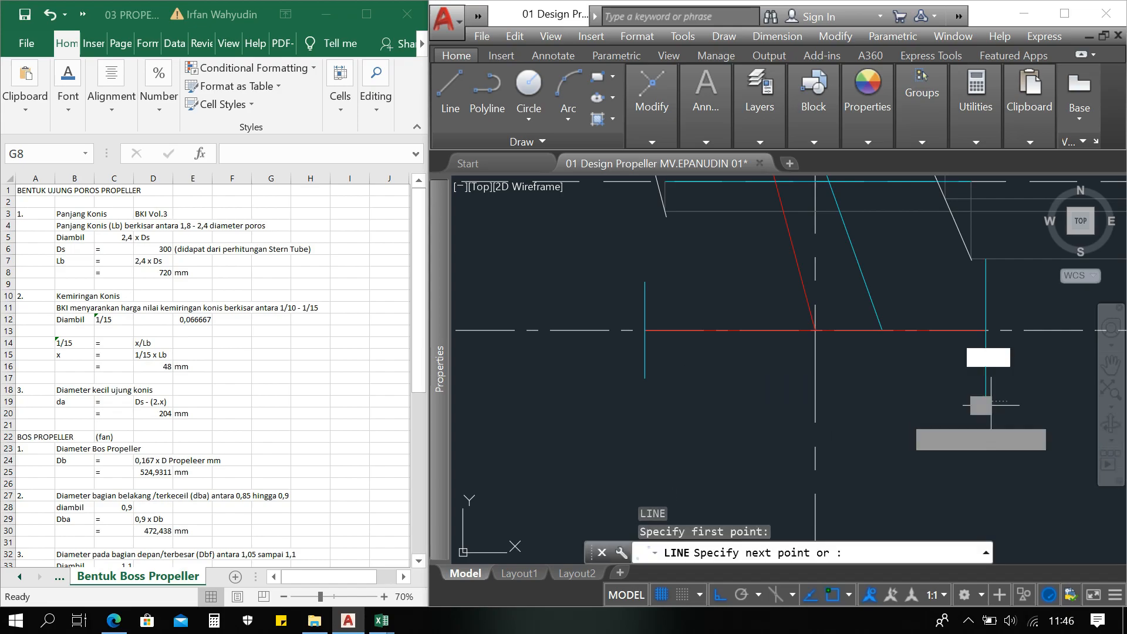
left_click(645, 379)
key("Return")
Step: Mirror the sloping lower cone line across the shaft centreline, keeping the original
left_click(690, 380)
type("mi")
key("Return")
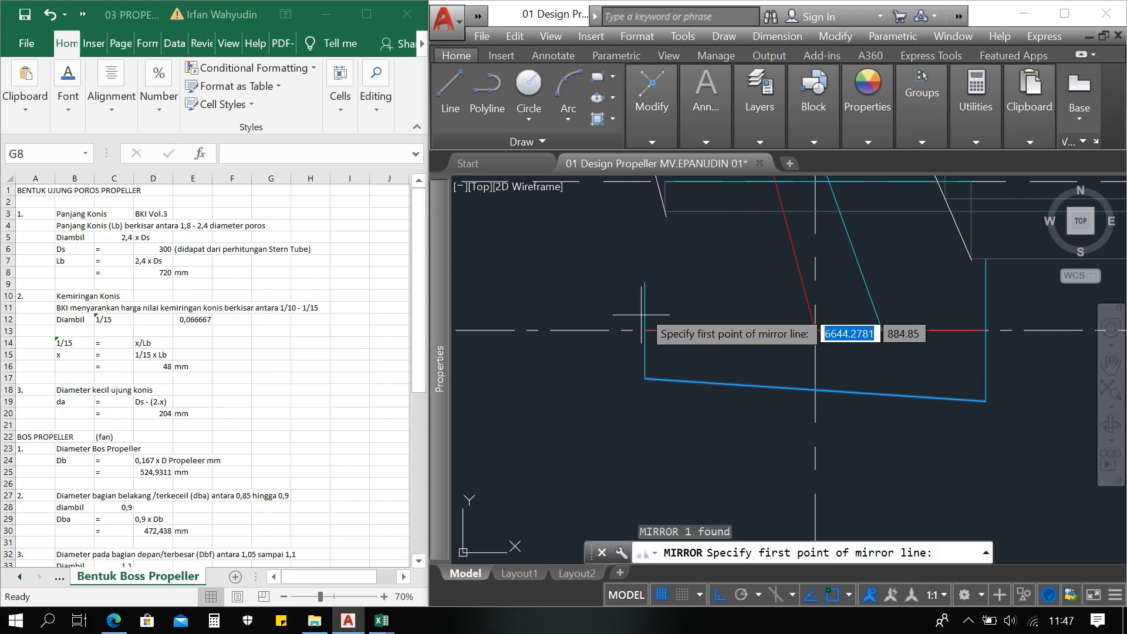
left_click(646, 331)
left_click(602, 347)
scroll(611, 364, "down", 3)
key("Escape")
key("Escape")
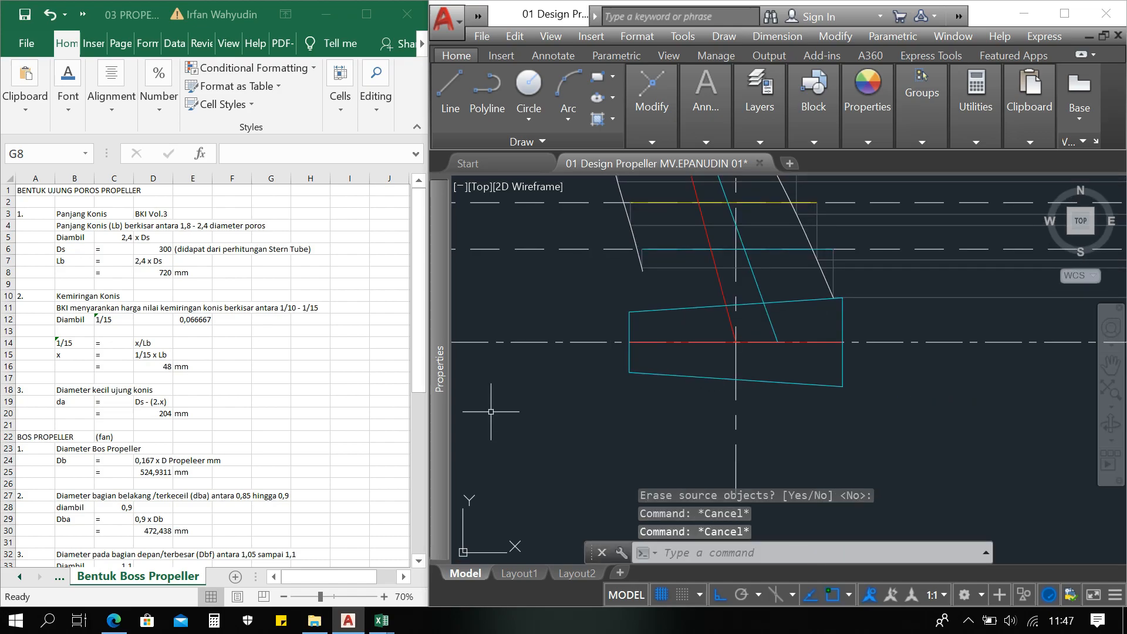
Step: Review the boss diameters, hole length and Propeller Fitting figure in the Bentuk Boss Propeller sheet against the drawn cone
scroll(211, 375, "down", 8)
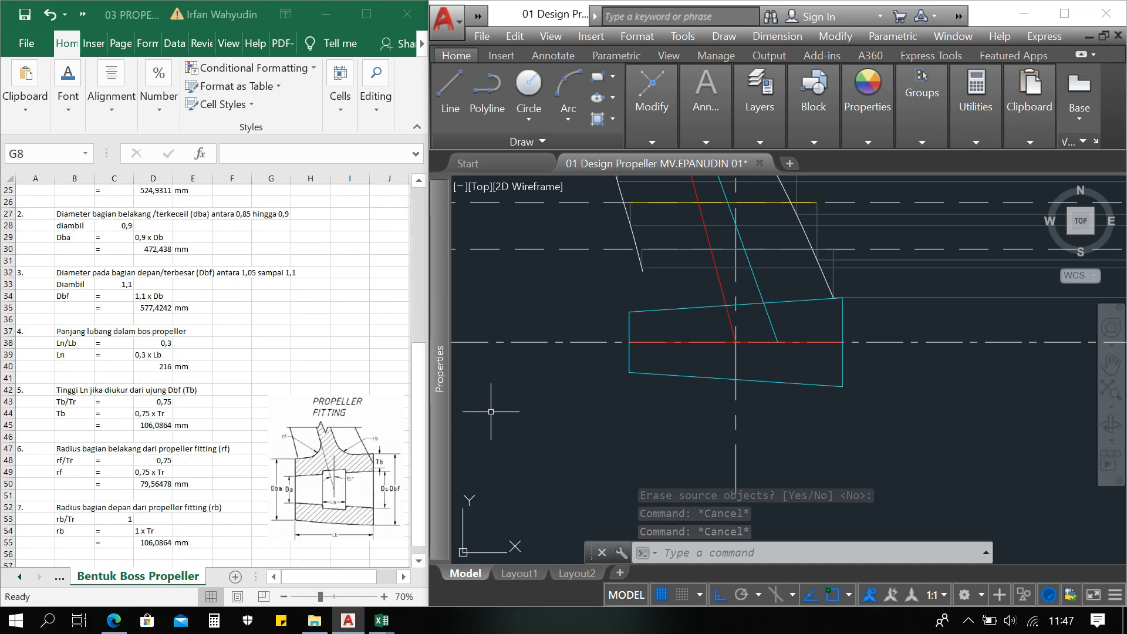
scroll(211, 376, "up", 6)
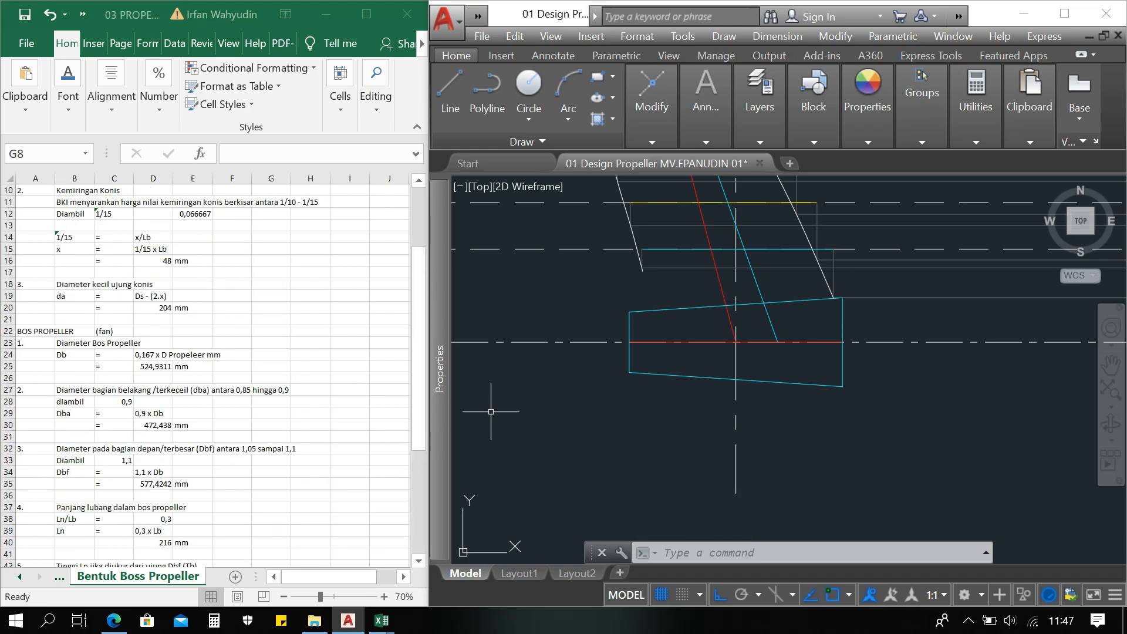
scroll(211, 376, "up", 2)
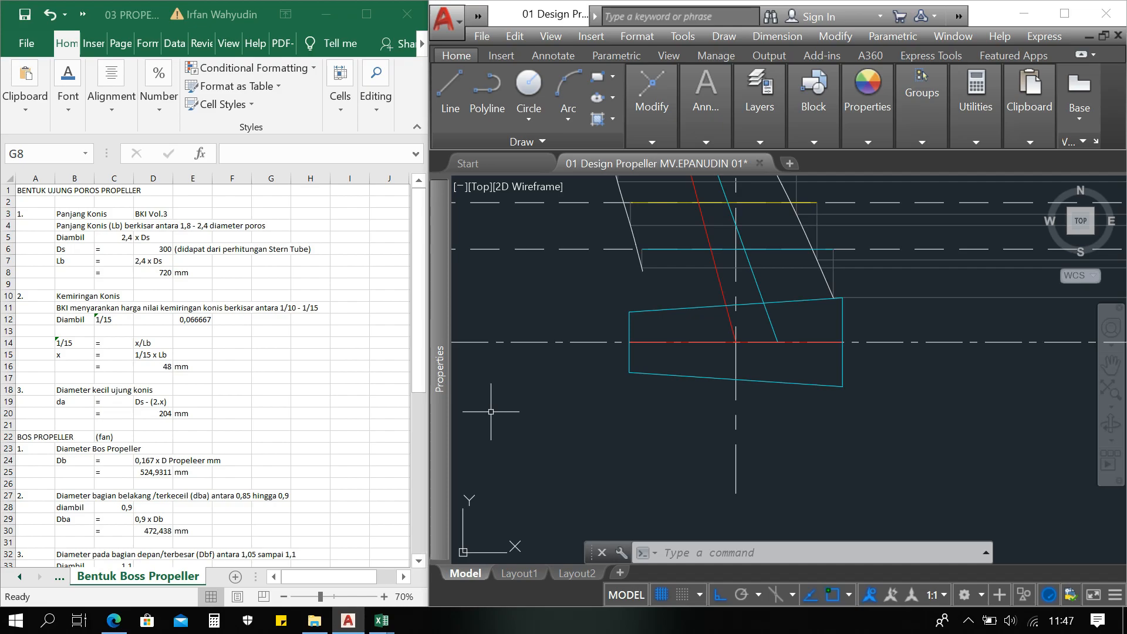
middle_click_drag(775, 372, 761, 379)
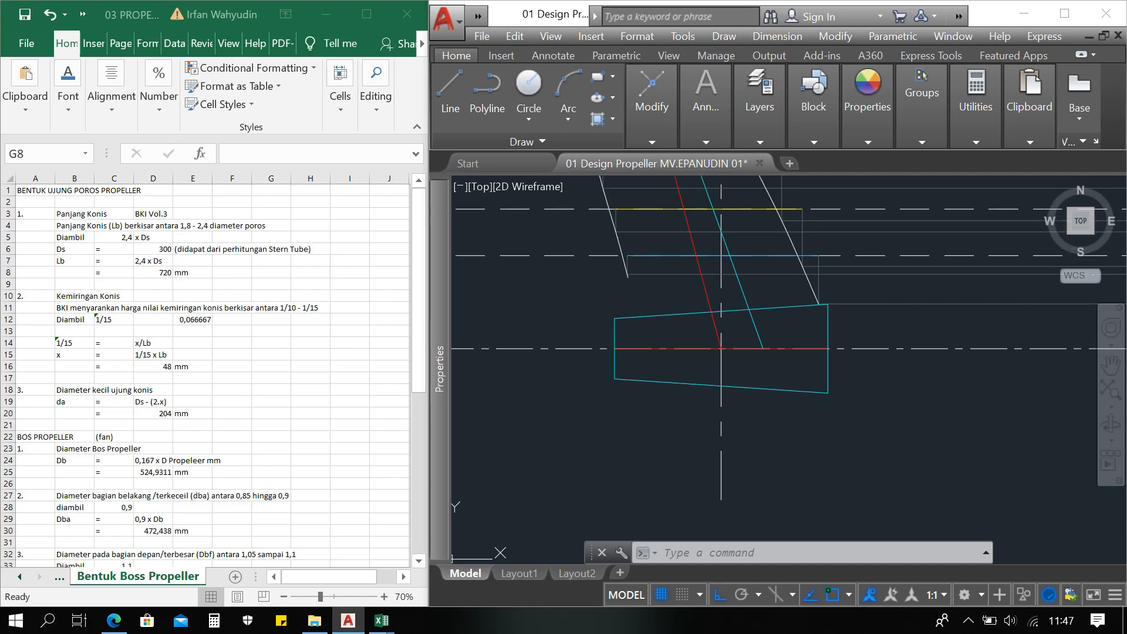
middle_click_drag(666, 388, 677, 383)
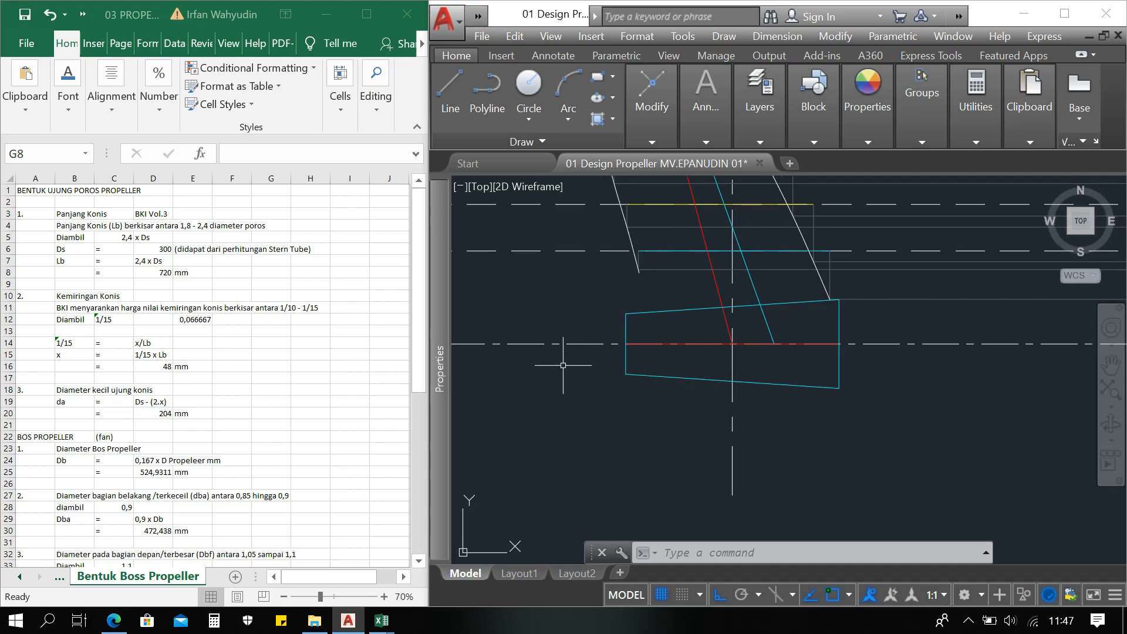
Step: Copy the Da dimension bracket and label from the reference boss drawing to the small end of the new cone, based on the shaft centreline
scroll(552, 341, "up", 5)
left_click(682, 318)
left_click(614, 299)
left_click(672, 435)
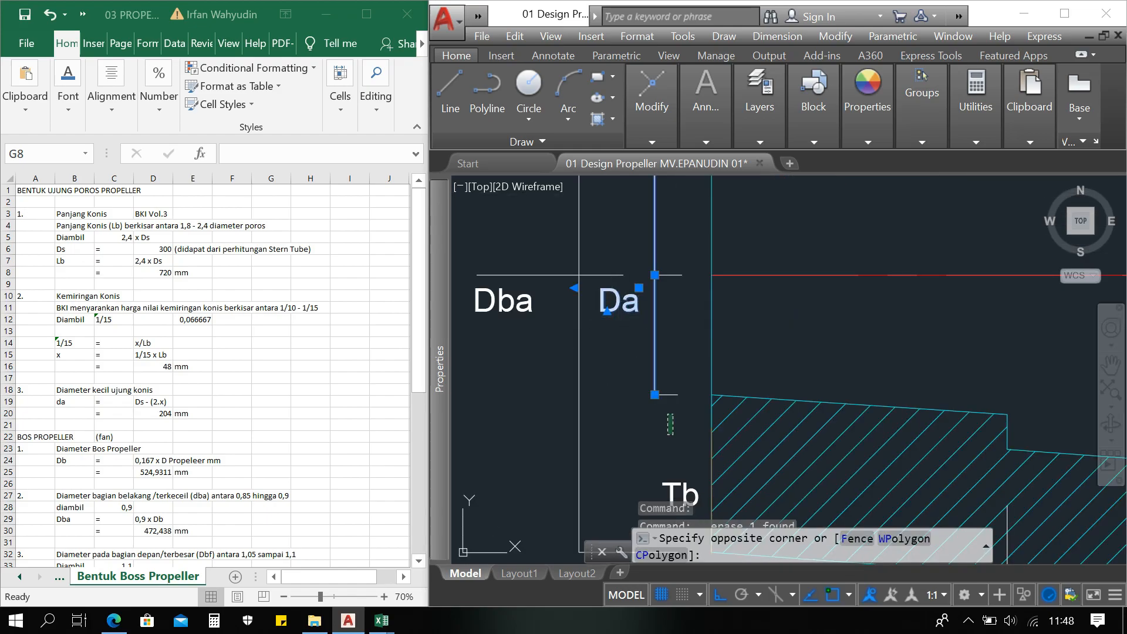
left_click(647, 353)
scroll(641, 365, "down", 4)
middle_click_drag(651, 287, 636, 333)
scroll(637, 333, "up", 4)
left_click(637, 332)
left_click(610, 296)
type("cp")
key("Return")
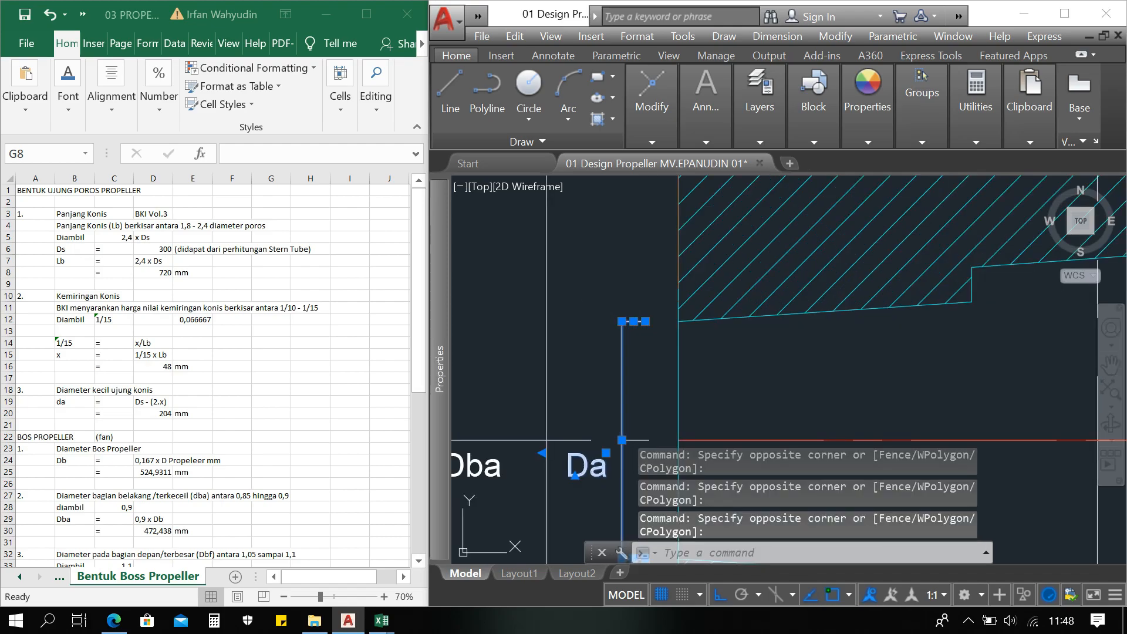
middle_click_drag(654, 434, 629, 225)
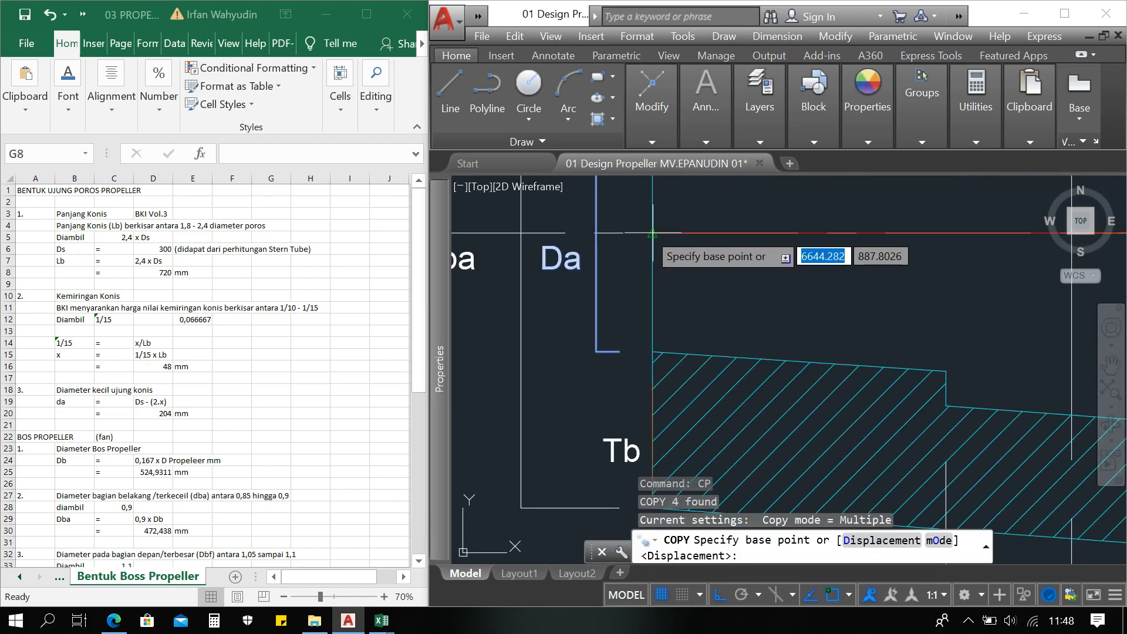
left_click(644, 233)
scroll(646, 247, "down", 4)
middle_click_drag(649, 340, 652, 270)
scroll(598, 435, "up", 3)
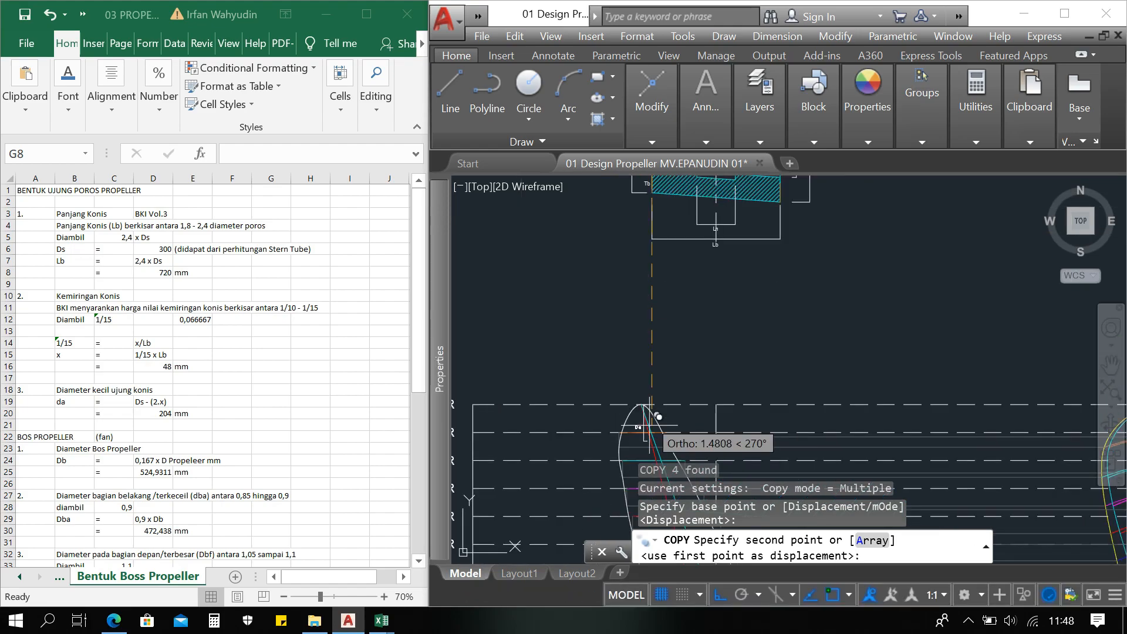
middle_click_drag(599, 435, 640, 352)
scroll(637, 289, "up", 3)
scroll(628, 332, "up", 5)
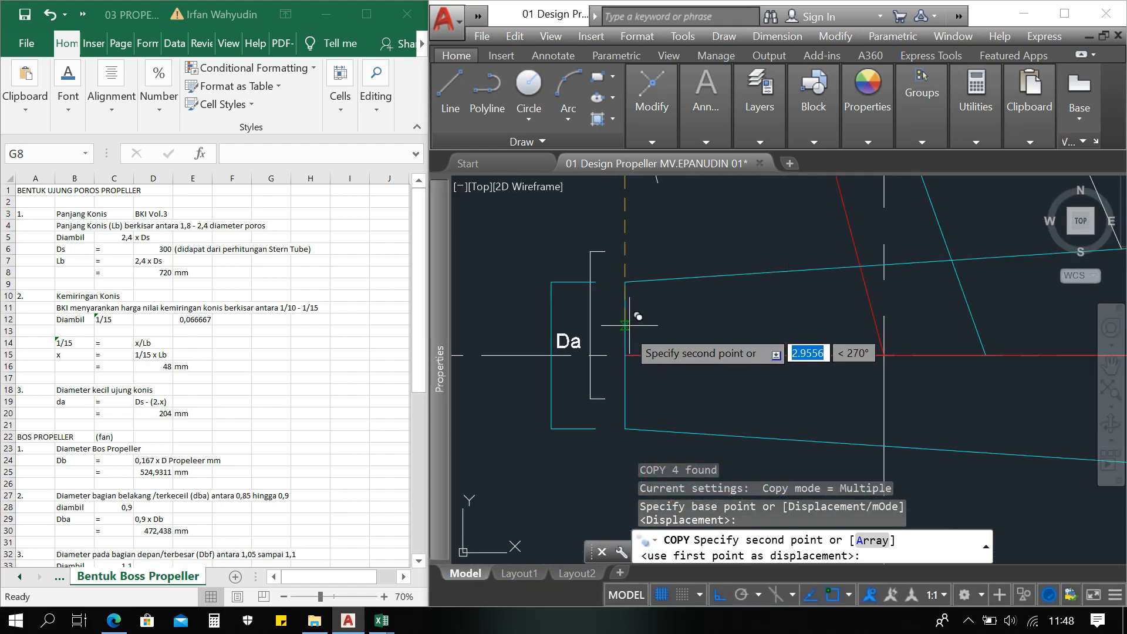
left_click(627, 352)
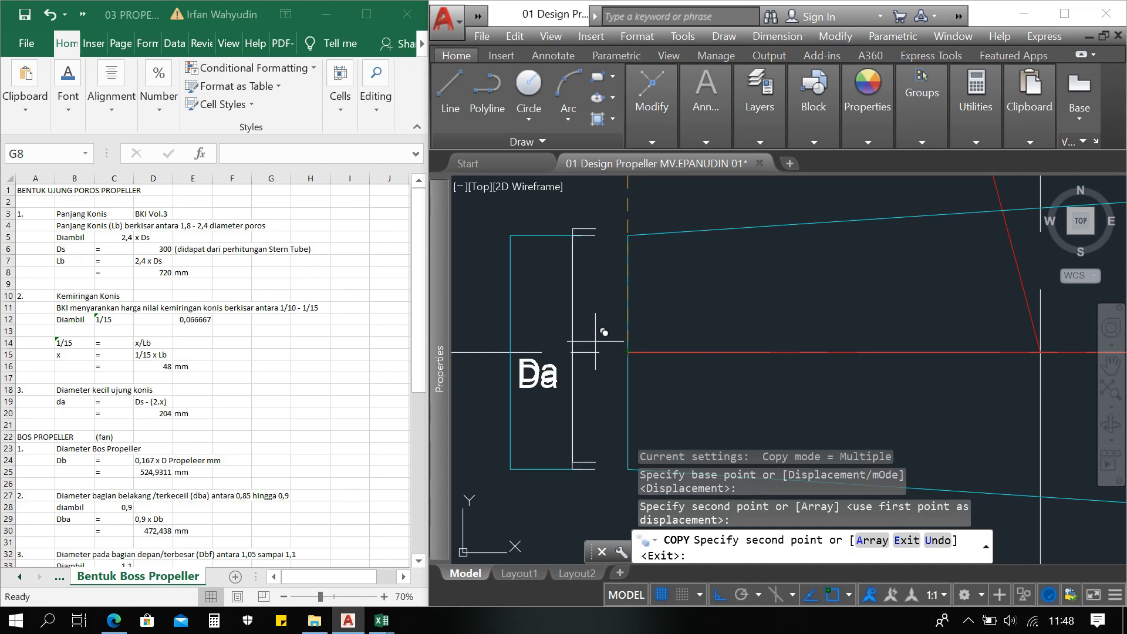
key("Escape")
key("Escape")
Step: Delete the leftover cyan bracket lines beside the copied Da dimension
left_click(530, 273)
left_click(501, 246)
key("Delete")
left_click(544, 508)
left_click(521, 453)
key("Delete")
scroll(701, 405, "down", 1)
scroll(701, 406, "down", 3)
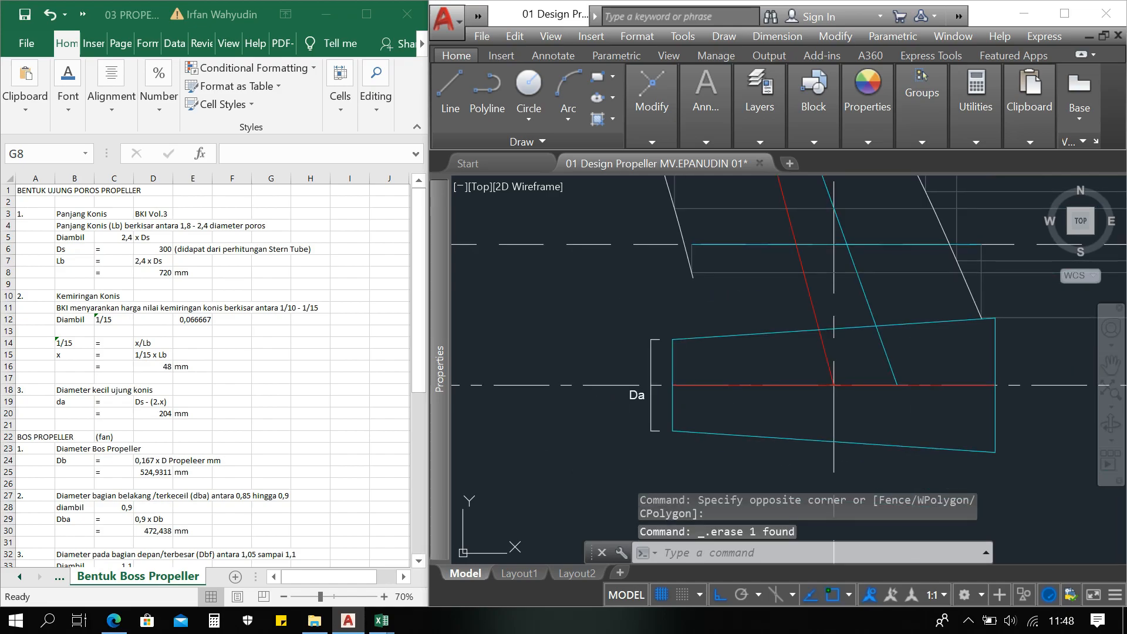
Step: Copy the Ds dimension line and label from the reference boss to the large end of the new cone
scroll(821, 388, "down", 5)
scroll(738, 273, "up", 8)
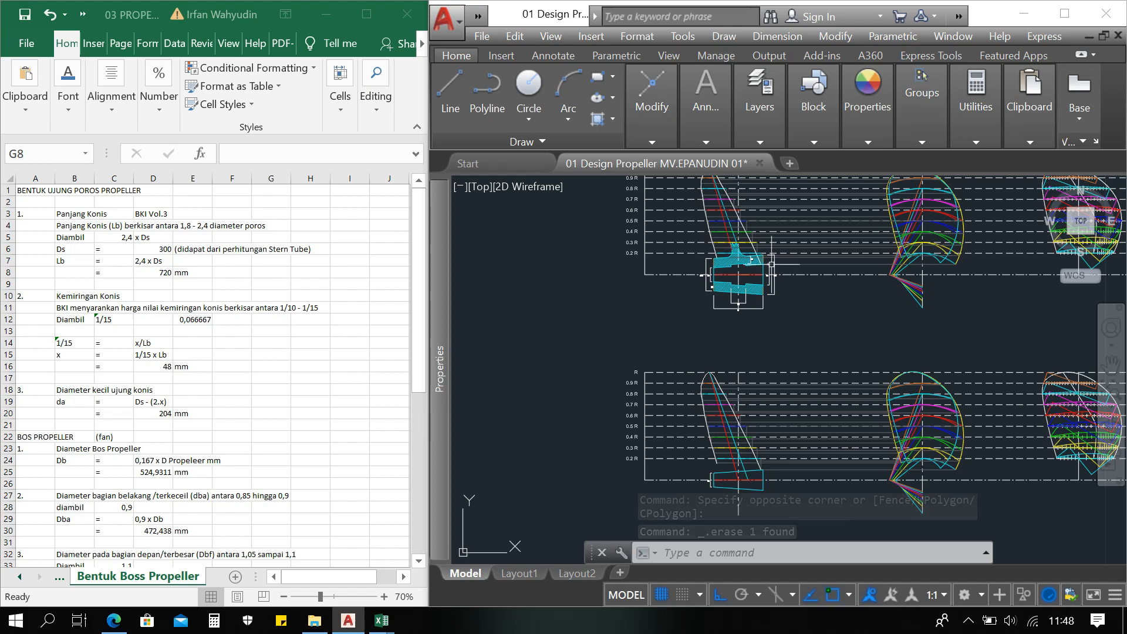
left_click(758, 333)
left_click(707, 275)
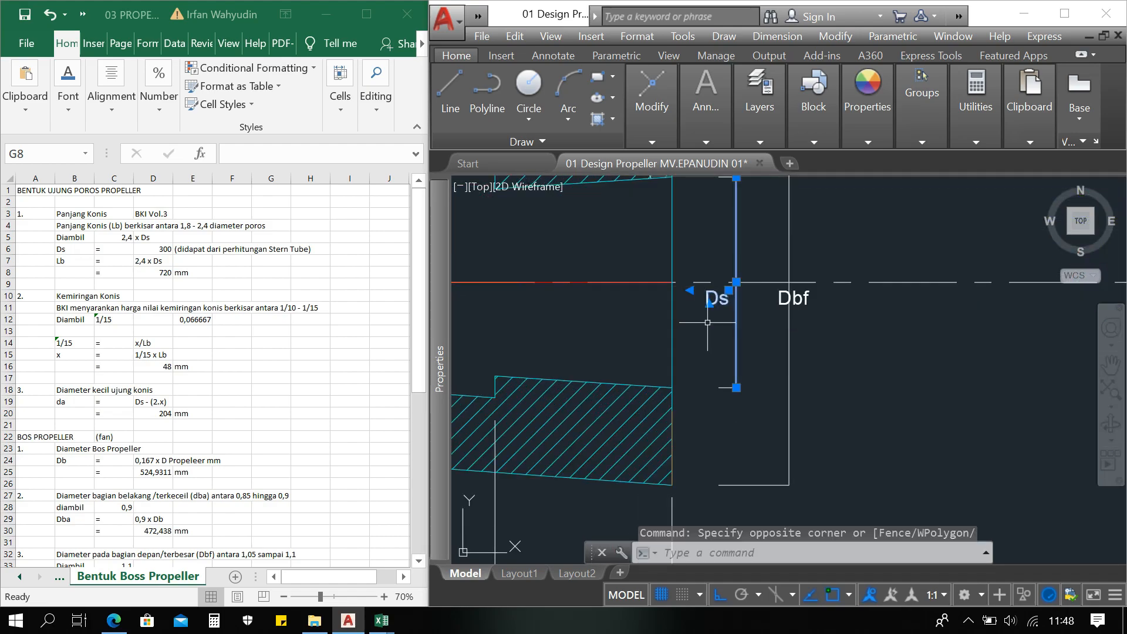
type("cp")
key("Return")
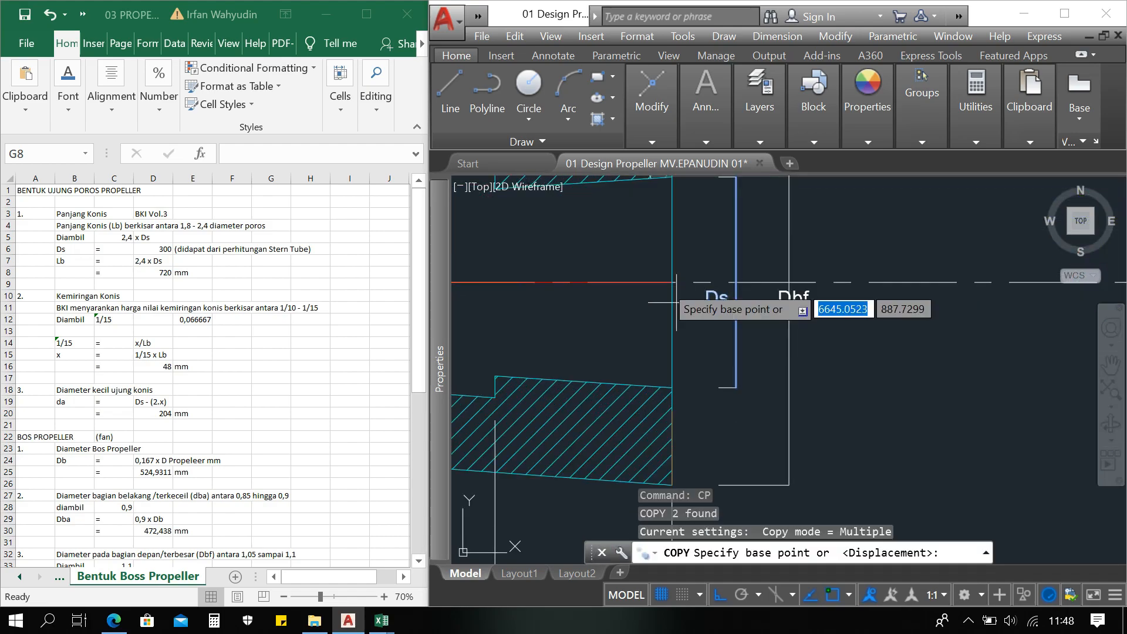
left_click(672, 283)
scroll(673, 282, "down", 5)
scroll(676, 273, "down", 4)
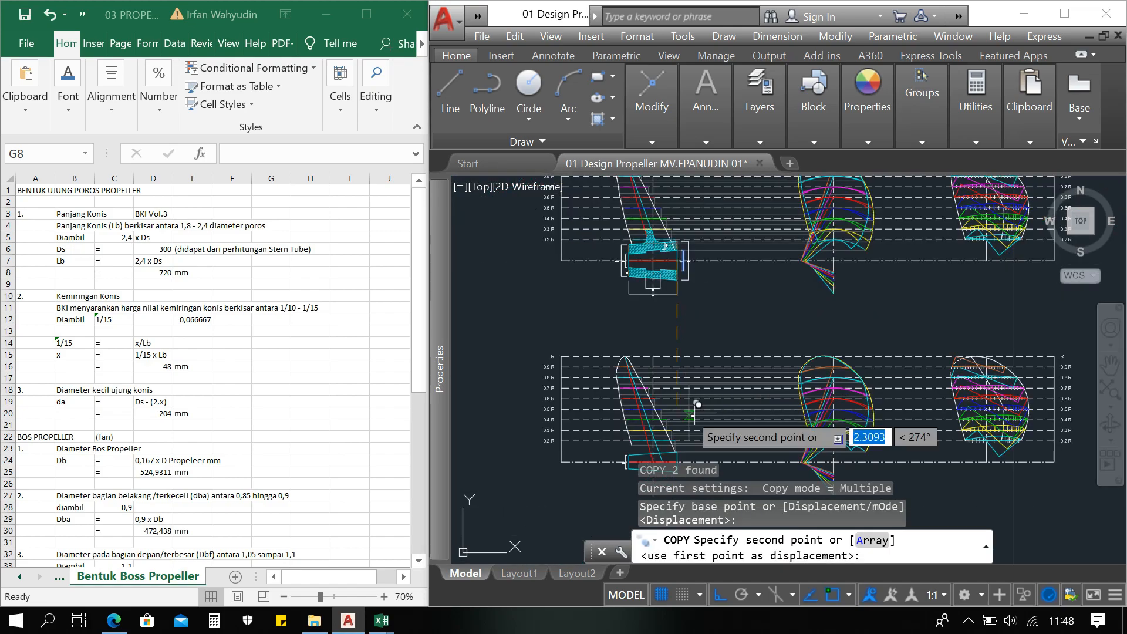
scroll(695, 315, "up", 8)
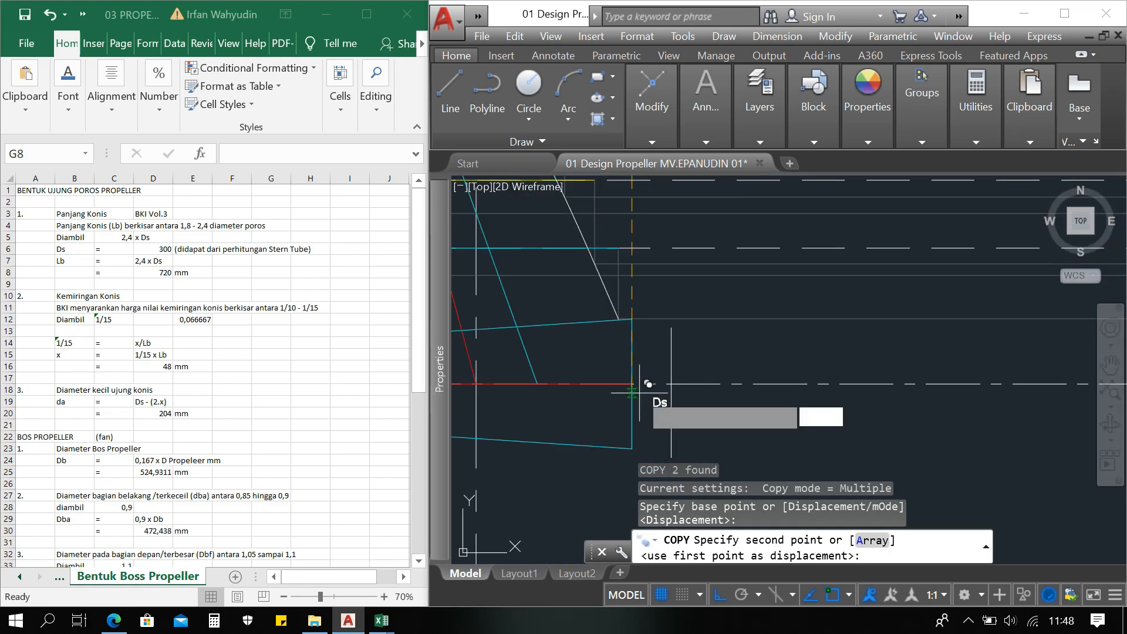
left_click(650, 390)
key("Return")
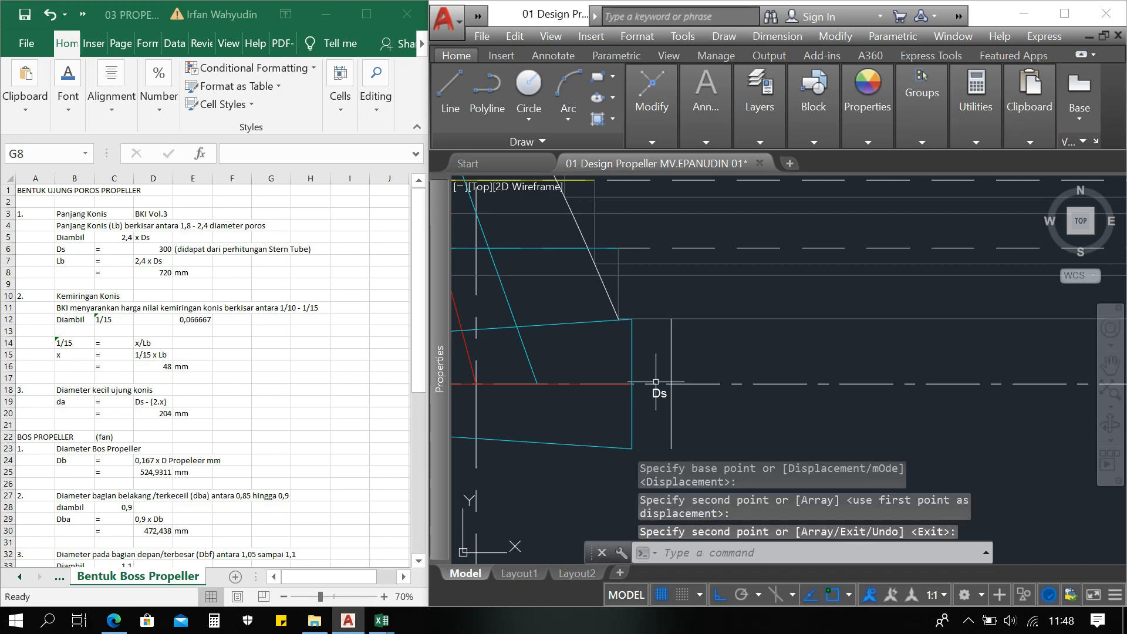
Step: Copy the Lb dimension with its extension lines from the reference boss to below the new cone, aligned on the blade's vertical axis
scroll(653, 389, "down", 6)
middle_click_drag(656, 310, 658, 326)
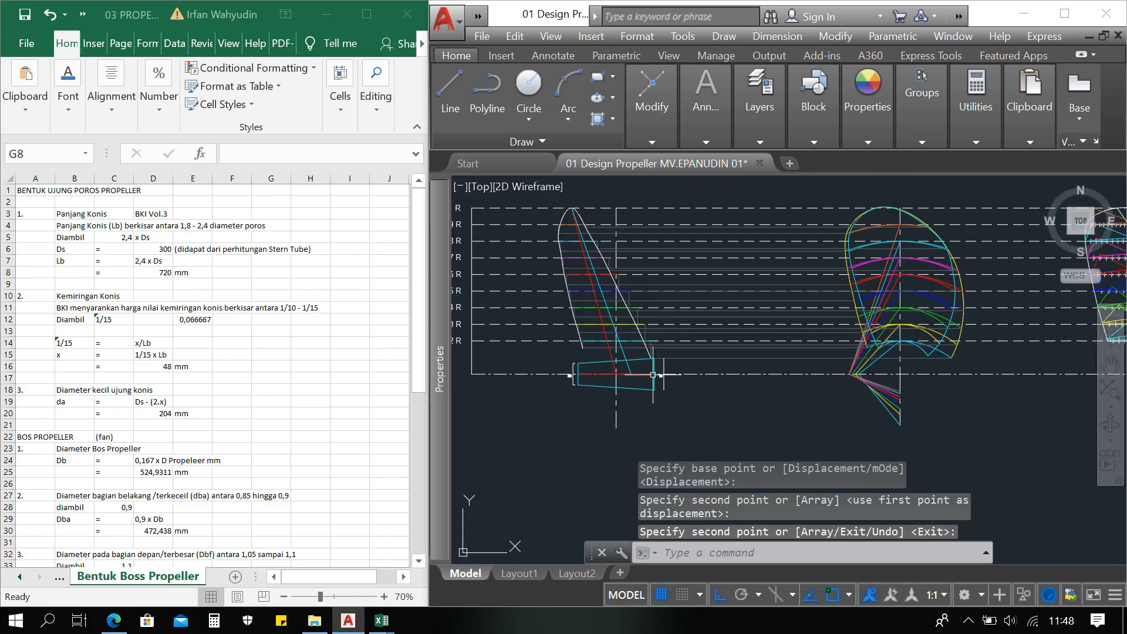
scroll(646, 398, "down", 6)
scroll(640, 293, "up", 6)
middle_click_drag(622, 437, 624, 355)
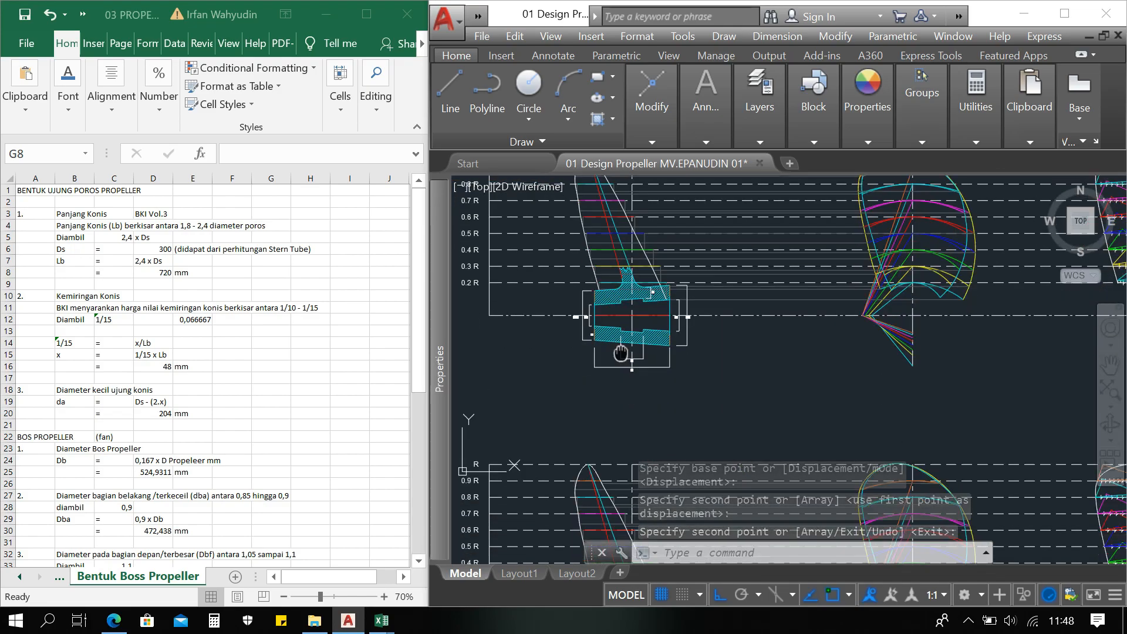
scroll(626, 380, "up", 5)
left_click(673, 380)
scroll(657, 344, "up", 4)
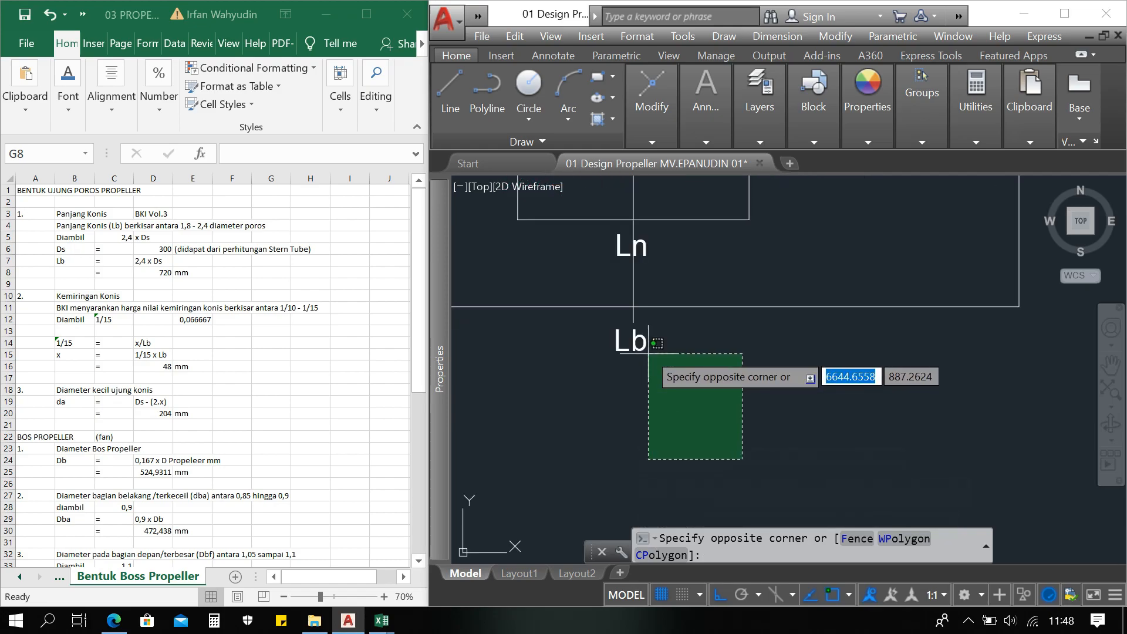
left_click(627, 302)
scroll(775, 341, "down", 5)
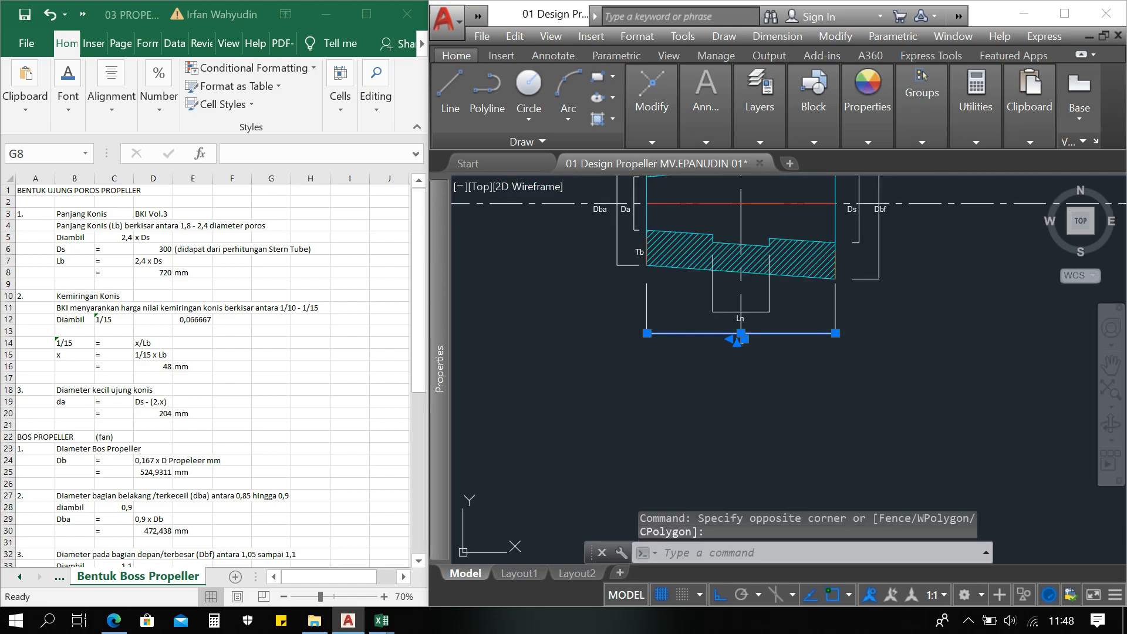
left_click(868, 355)
left_click(821, 308)
left_click(655, 359)
left_click(643, 346)
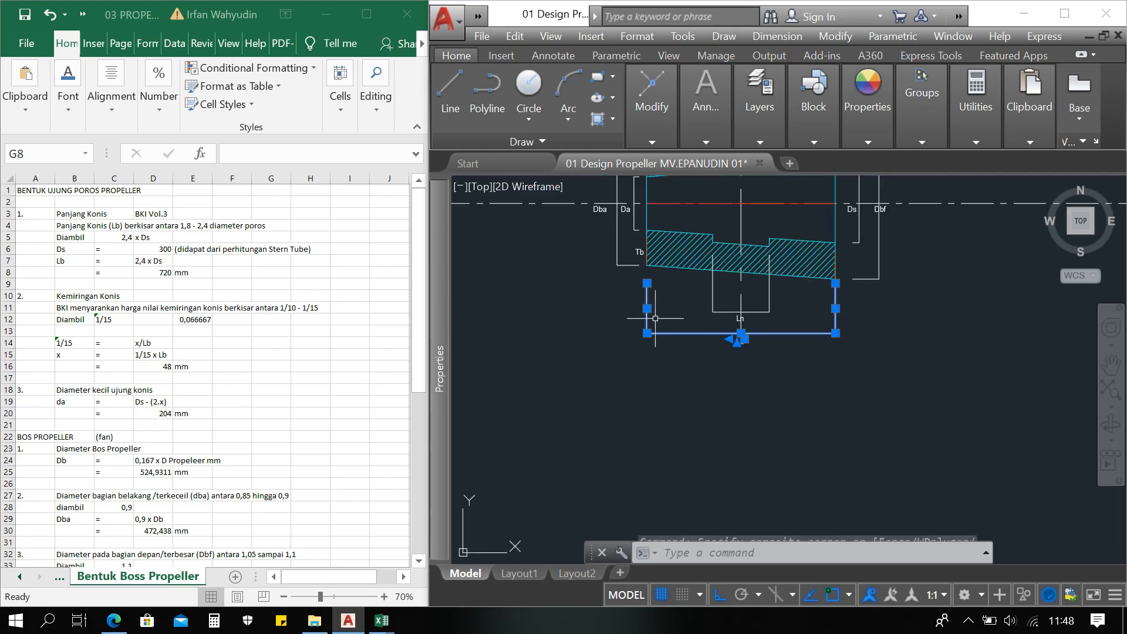
middle_click_drag(684, 302, 676, 338)
type("cp")
key("Return")
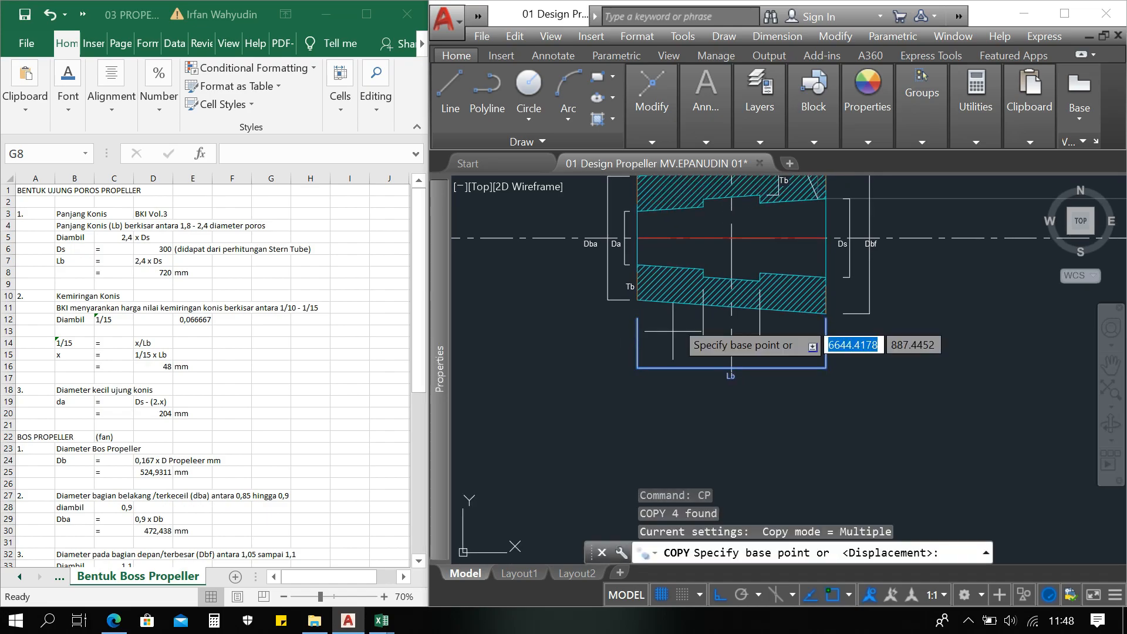
left_click(728, 242)
scroll(731, 239, "down", 6)
middle_click_drag(733, 415, 700, 305)
scroll(729, 382, "up", 6)
scroll(701, 308, "up", 4)
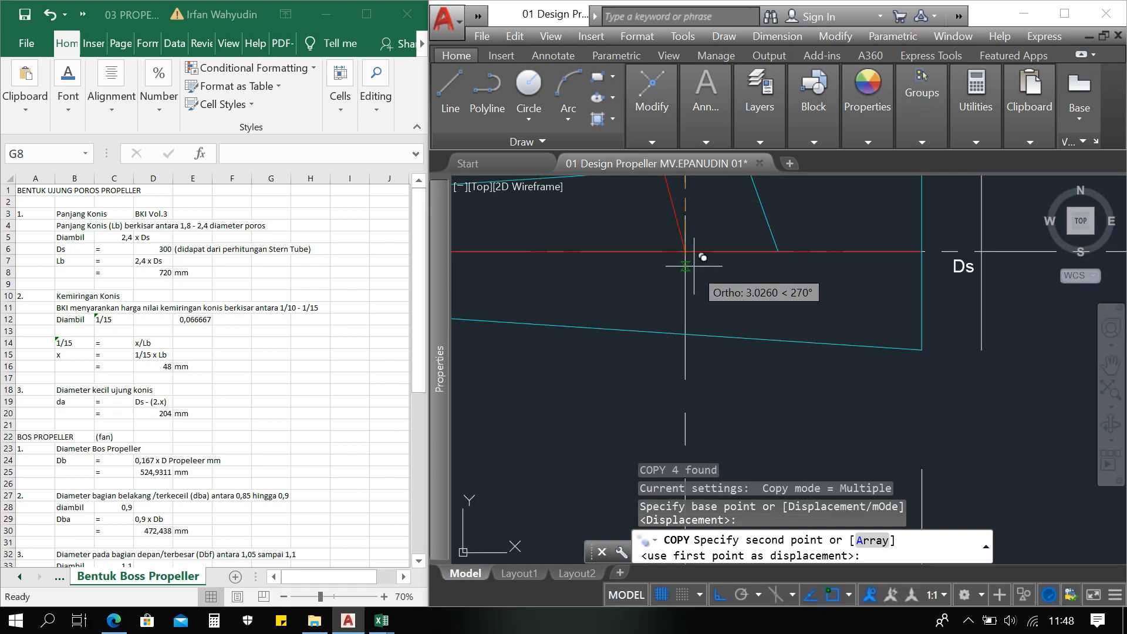
left_click(686, 251)
scroll(701, 281, "down", 6)
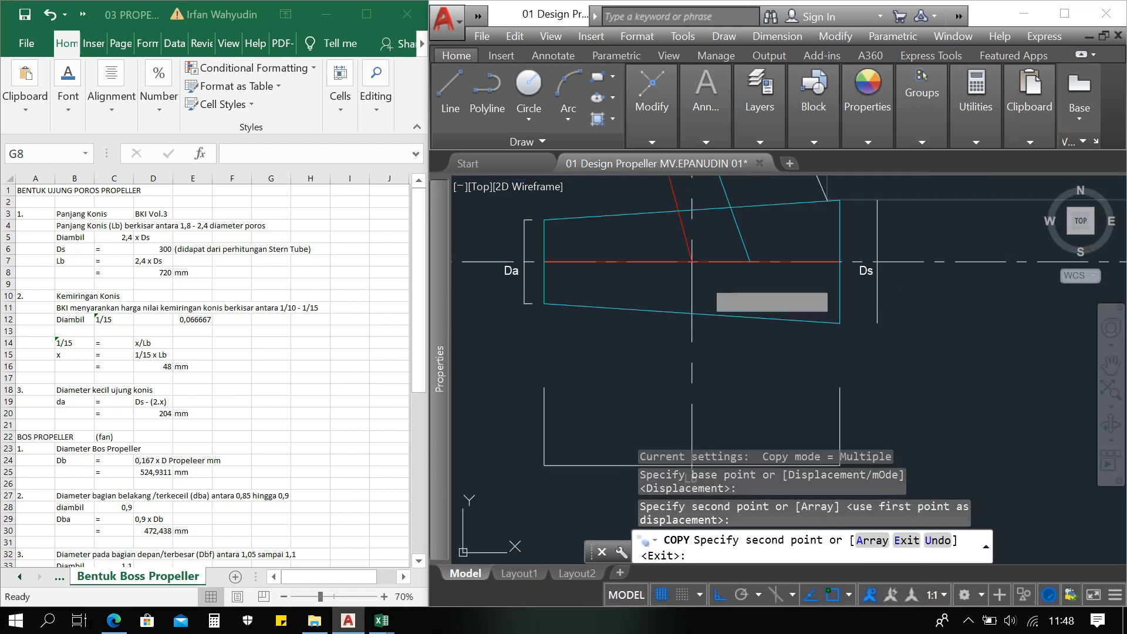
key("Return")
middle_click_drag(685, 303, 685, 322)
scroll(685, 322, "up", 2)
key("Escape")
key("Escape")
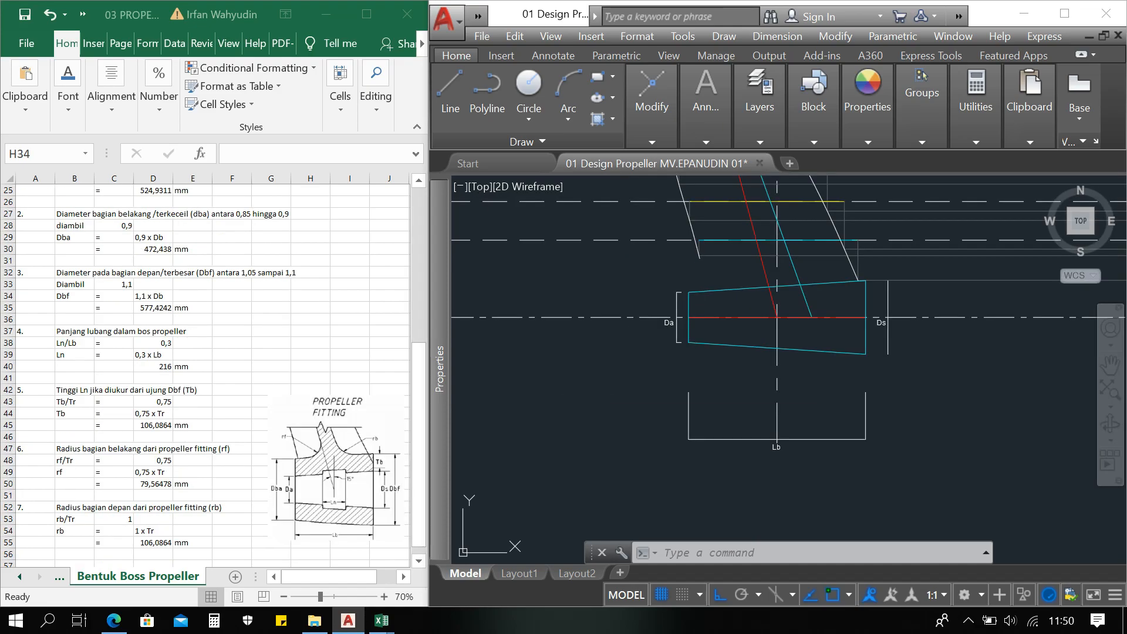
Step: Draw a vertical line 0.5774242 long in the free space beside the cone for the front boss diameter Dbf
type("l")
key("Return")
left_click(575, 370)
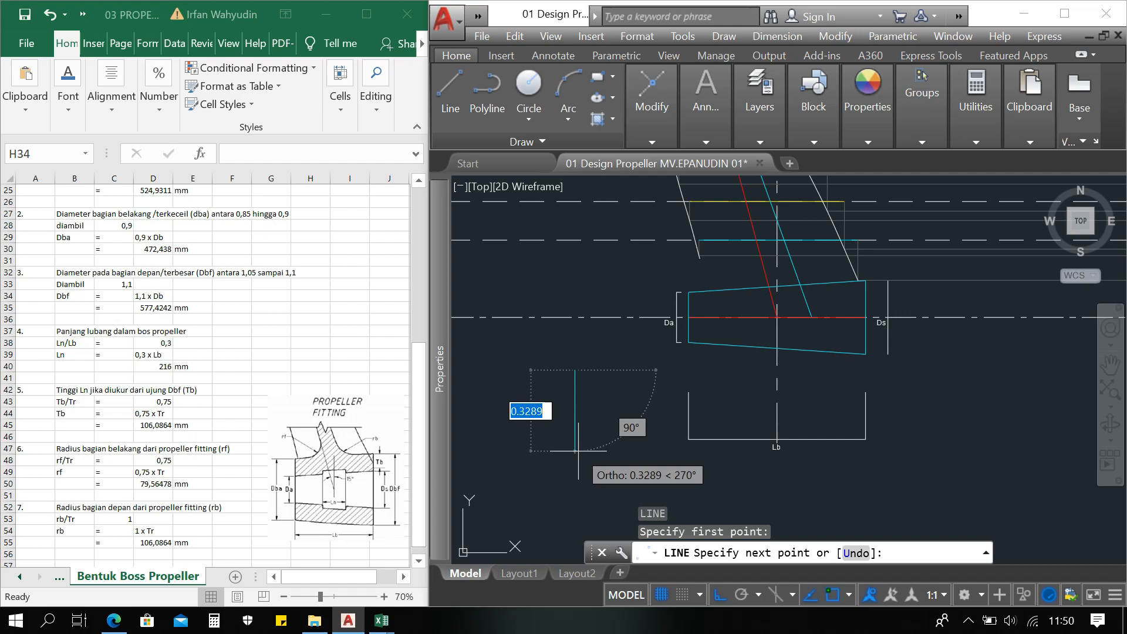
type("0.")
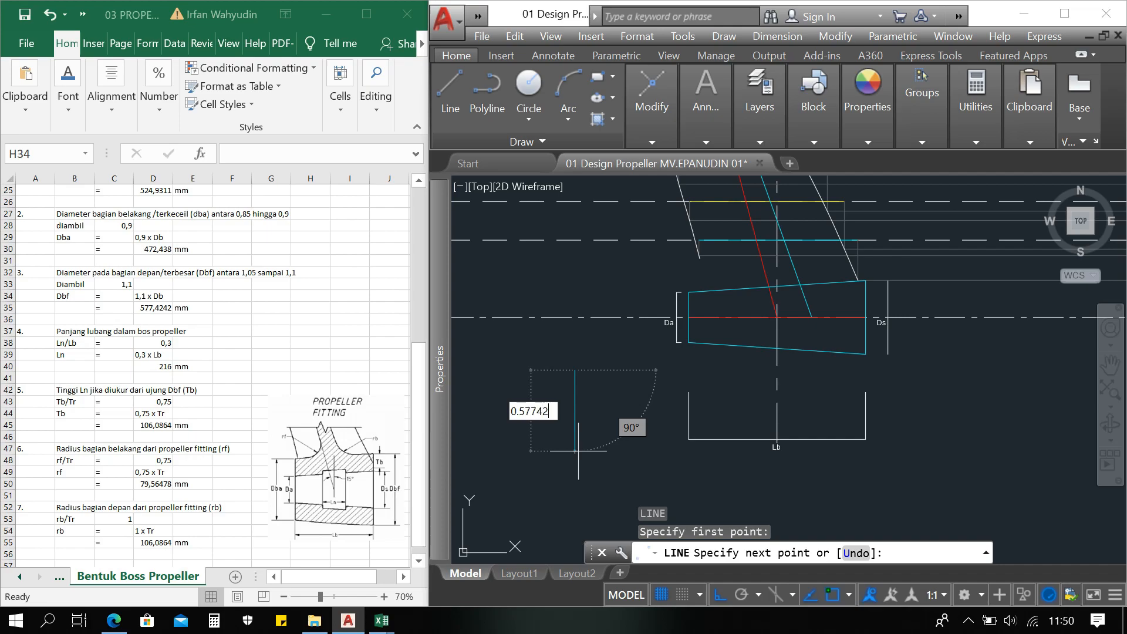
key("Return")
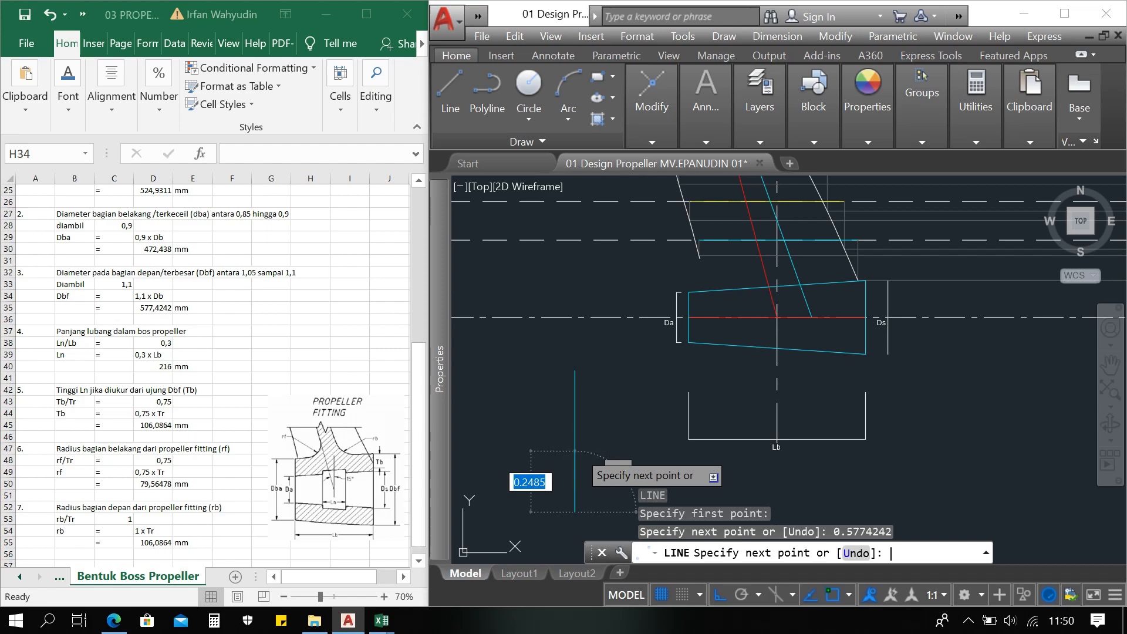
key("Return")
Step: Move the 0.5774242 vertical line by its midpoint to the centreline at the cone's large end
left_click(578, 452)
left_click(547, 430)
type("m")
key("Return")
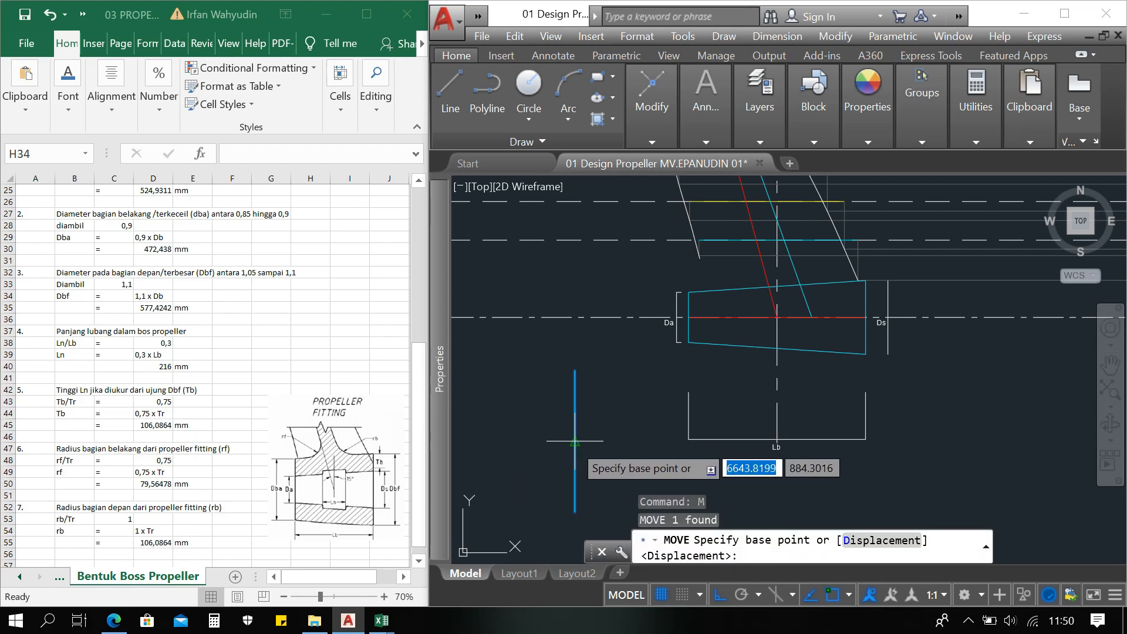
left_click(575, 441)
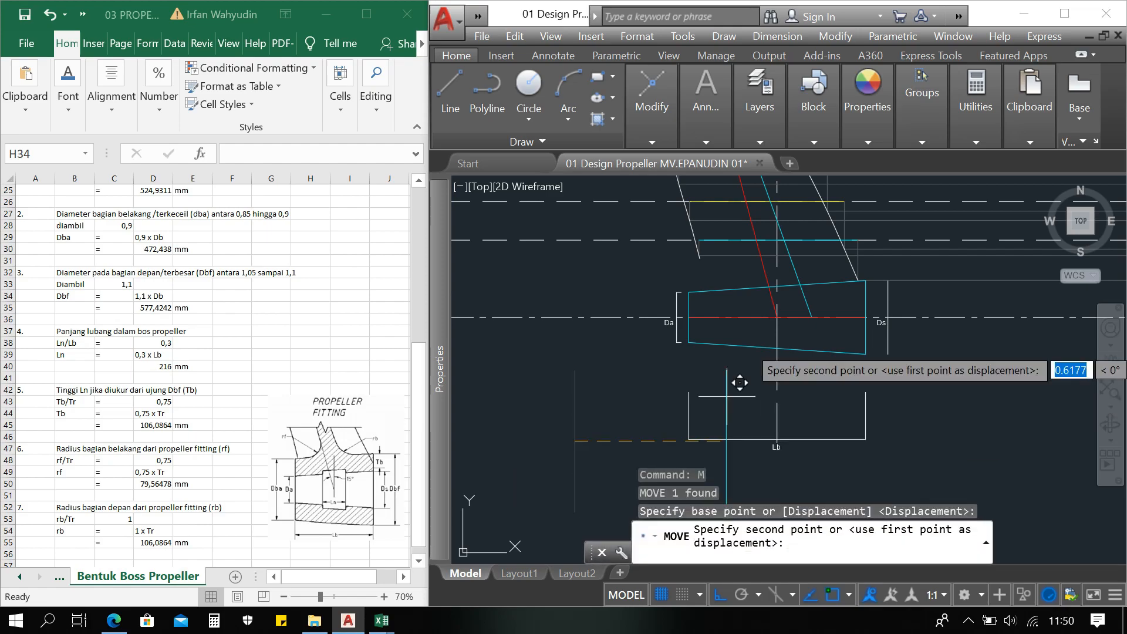
left_click(865, 317)
key("Return")
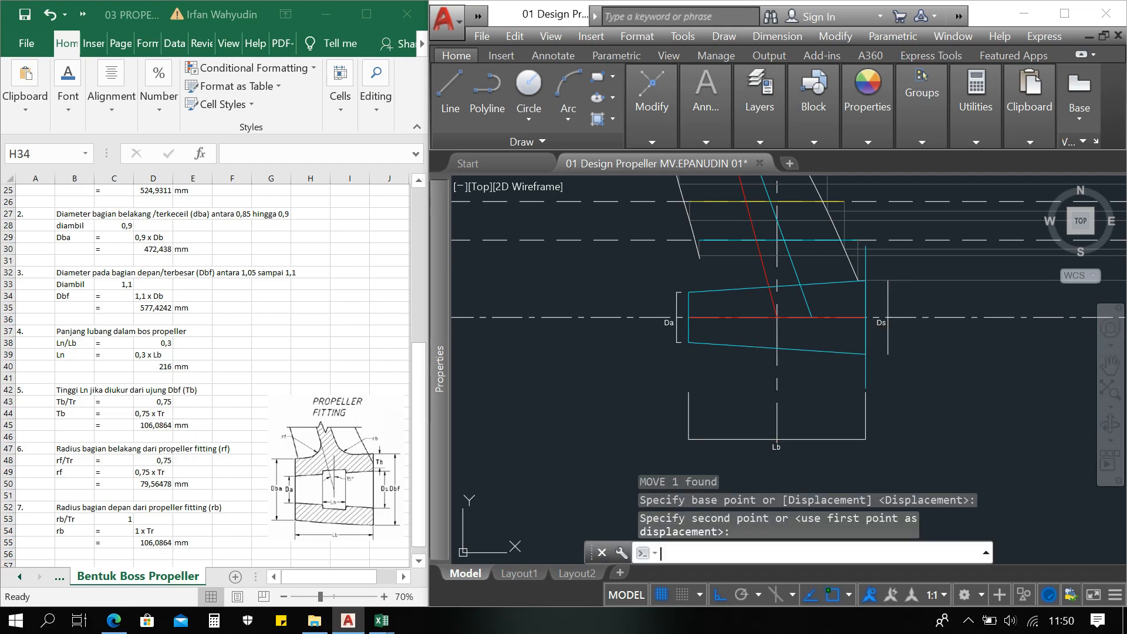
key("Escape")
Step: Draw a vertical line 0.472438 long in the free space beside the cone for the rear boss diameter Dba
type("l")
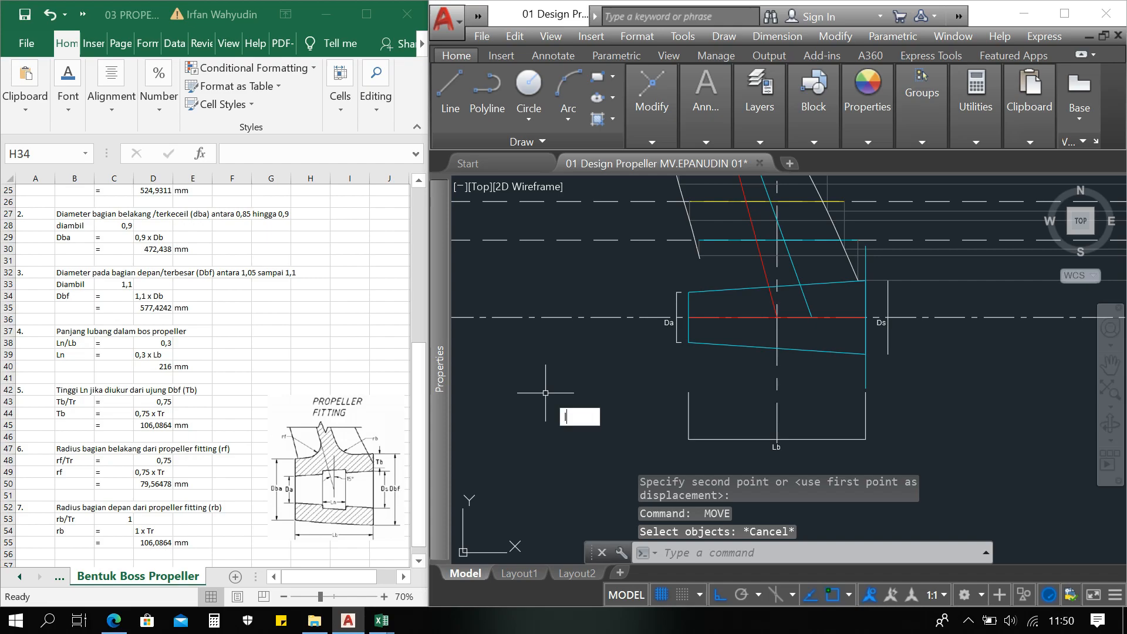
key("Return")
left_click(543, 373)
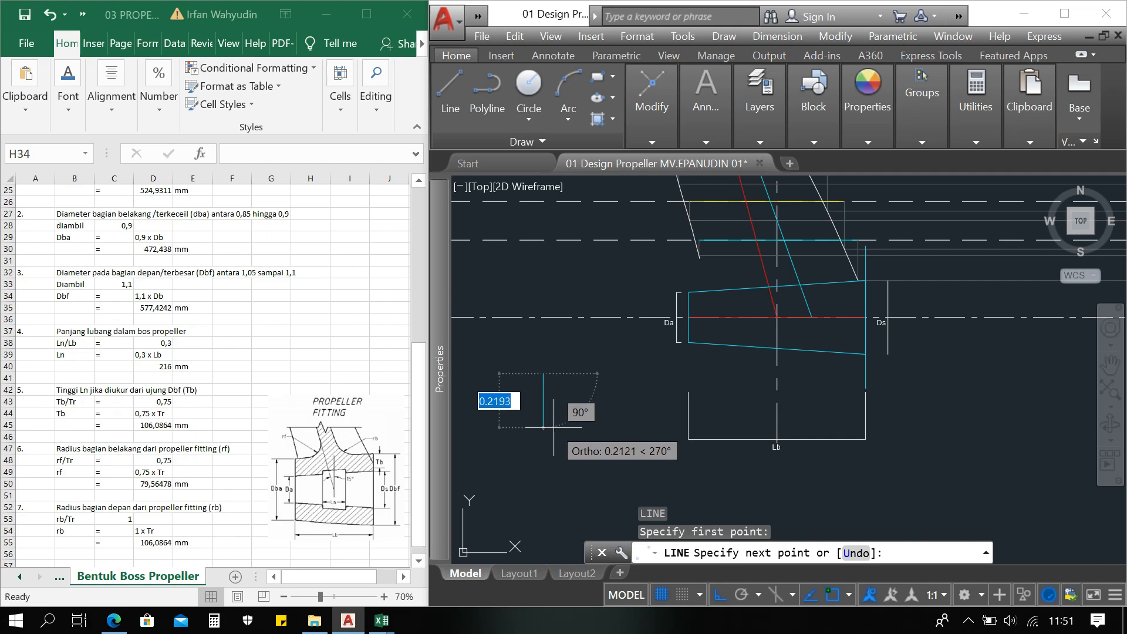
type("0")
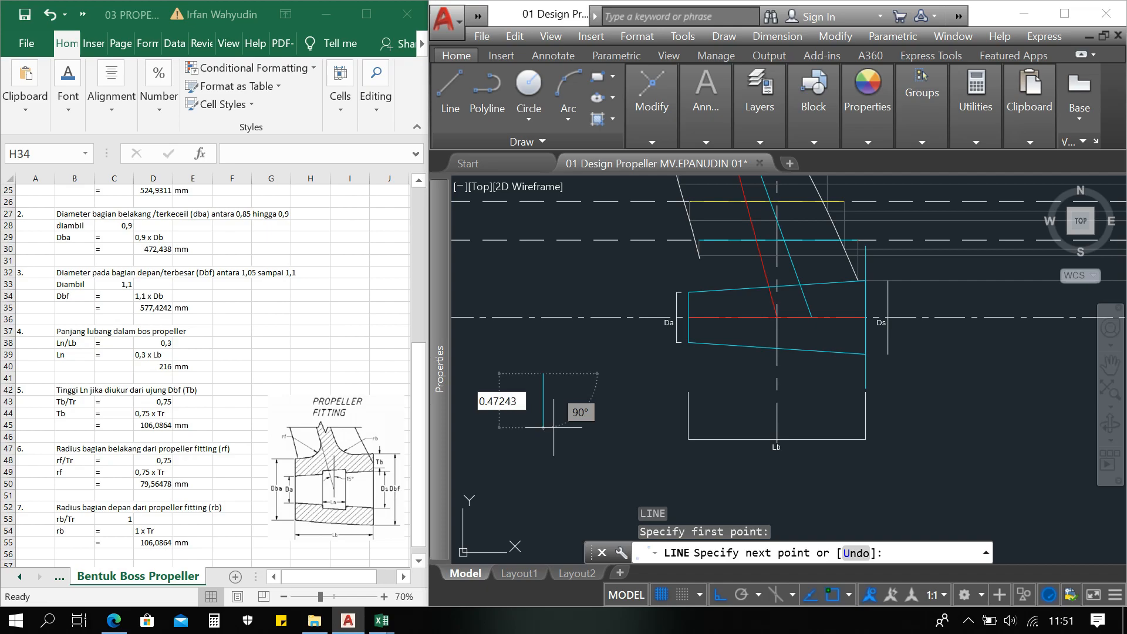
key("Return")
key("Return")
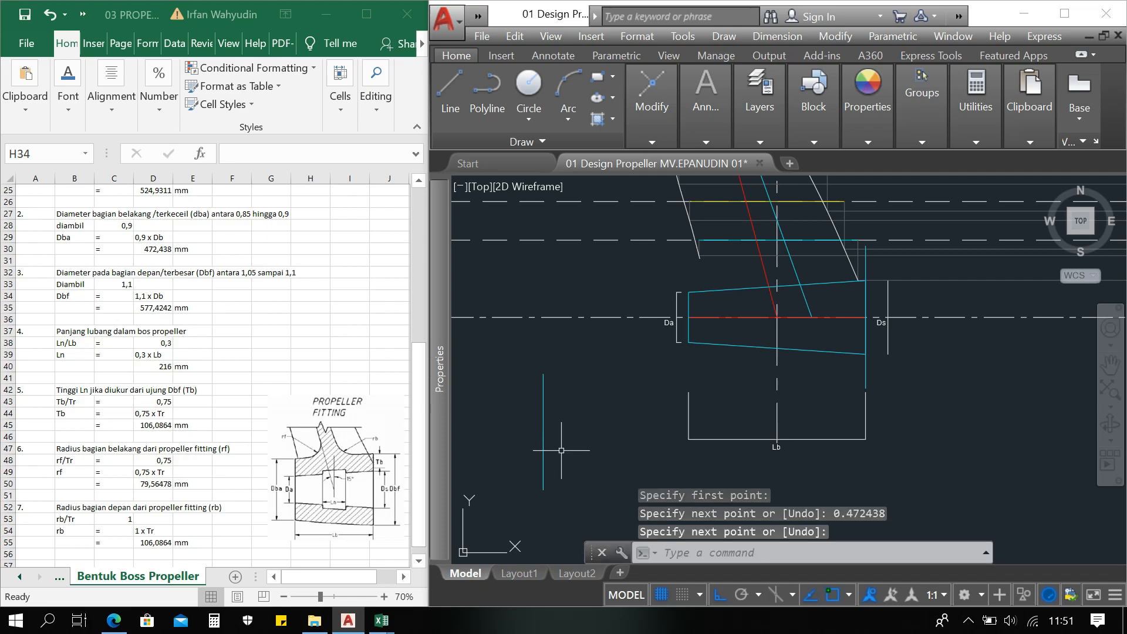
Step: Move the 0.472438 vertical line by its midpoint to the centreline at the cone's small end
left_click(562, 450)
left_click(530, 413)
type("m")
key("Return")
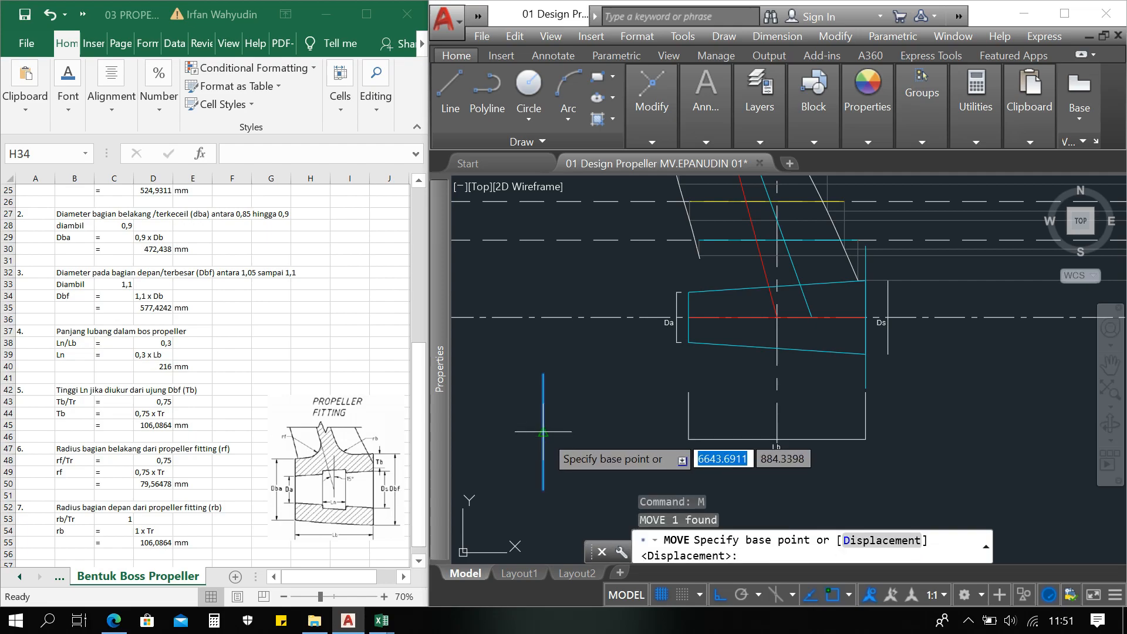
left_click(544, 434)
left_click(689, 317)
middle_click_drag(688, 351, 671, 359)
key("Escape")
key("Escape")
key("Escape")
Step: Draw a line joining the lower ends of the rear and front boss diameter lines
type("l")
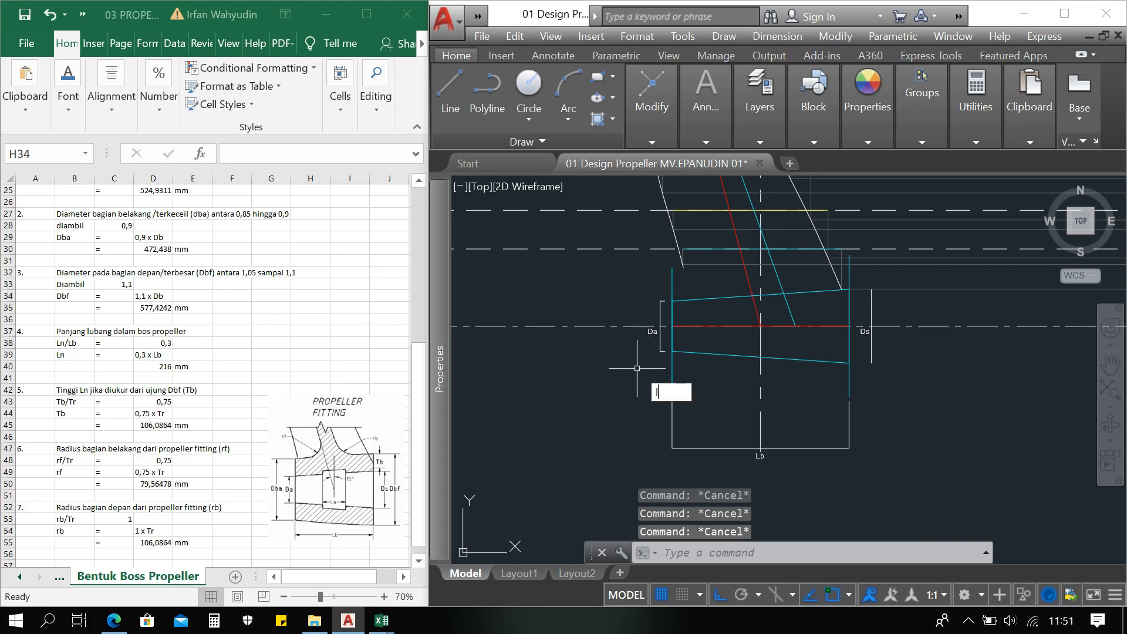
key("Return")
left_click(675, 385)
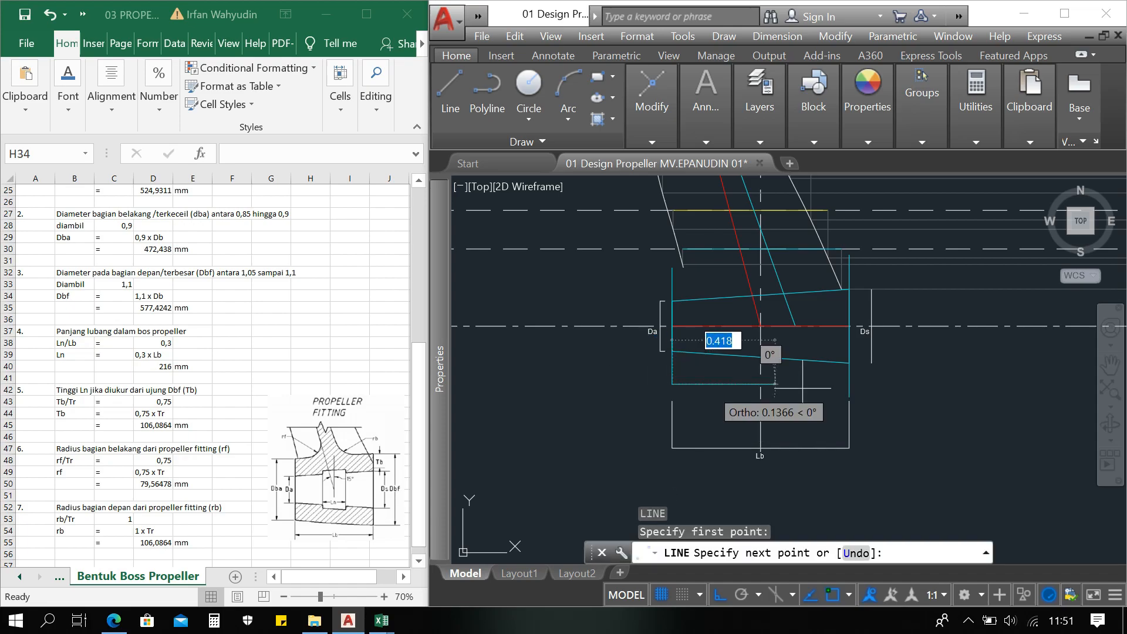
left_click(850, 398)
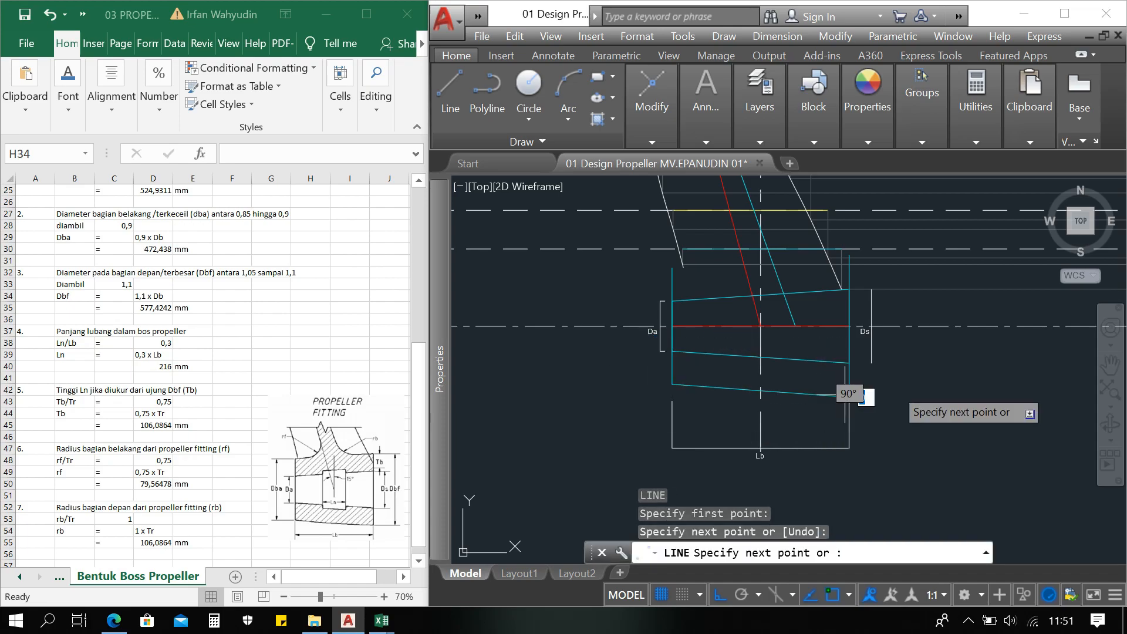
key("Return")
Step: Mirror the lower sloping boss edge about the horizontal shaft centreline, keeping the source line
left_click(732, 388)
type("mi")
key("Return")
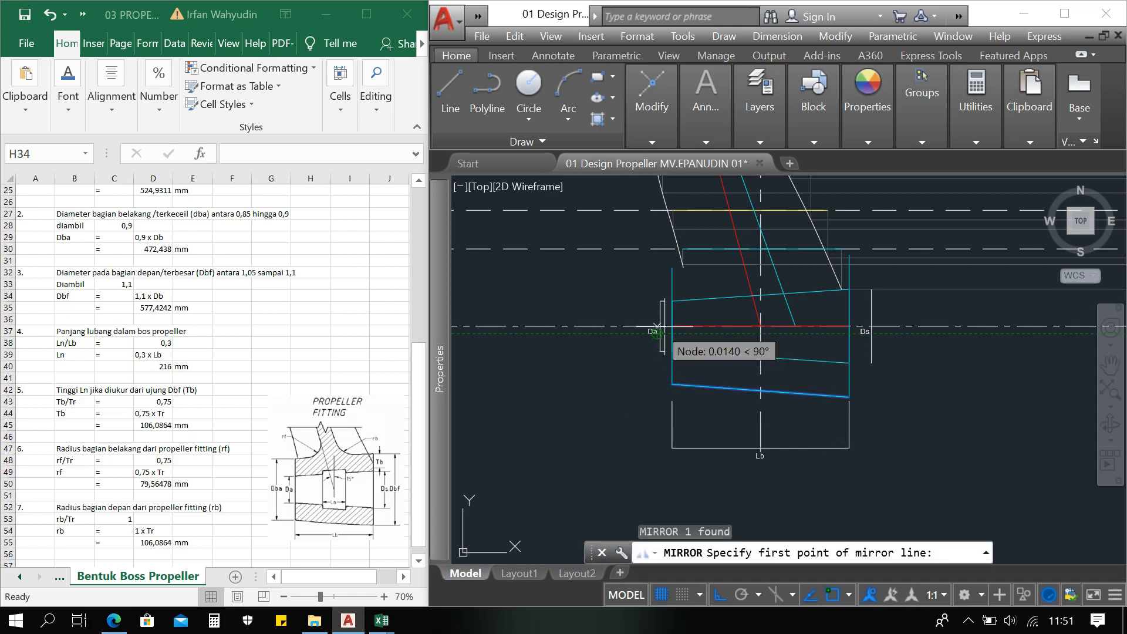
left_click(673, 326)
left_click(592, 341)
key("Return")
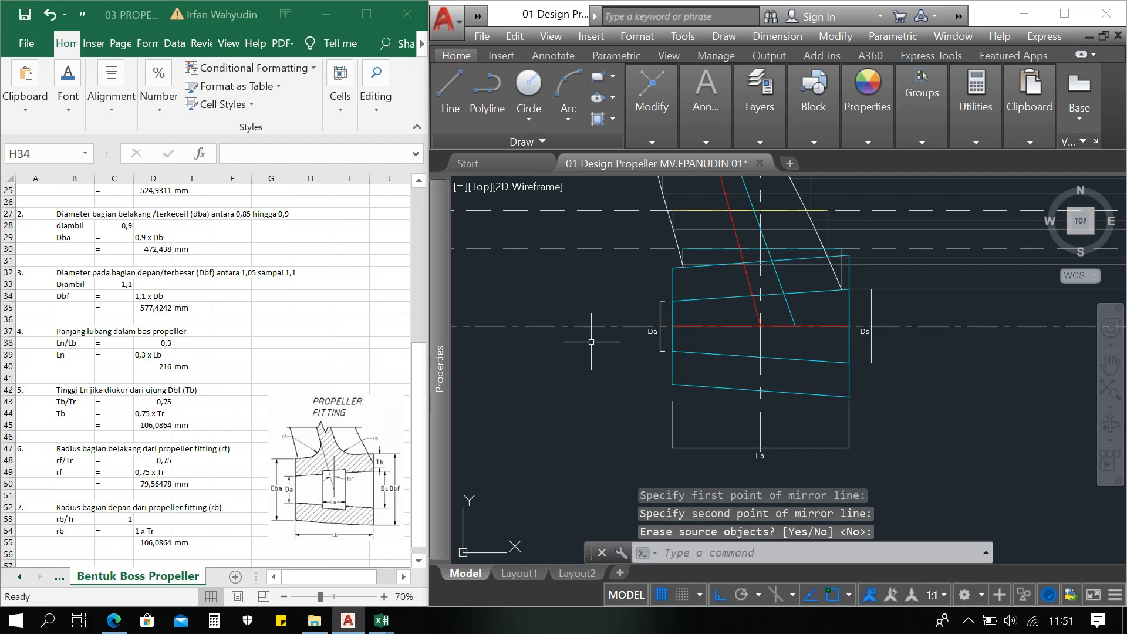
key("Escape")
key("Escape")
key("Escape")
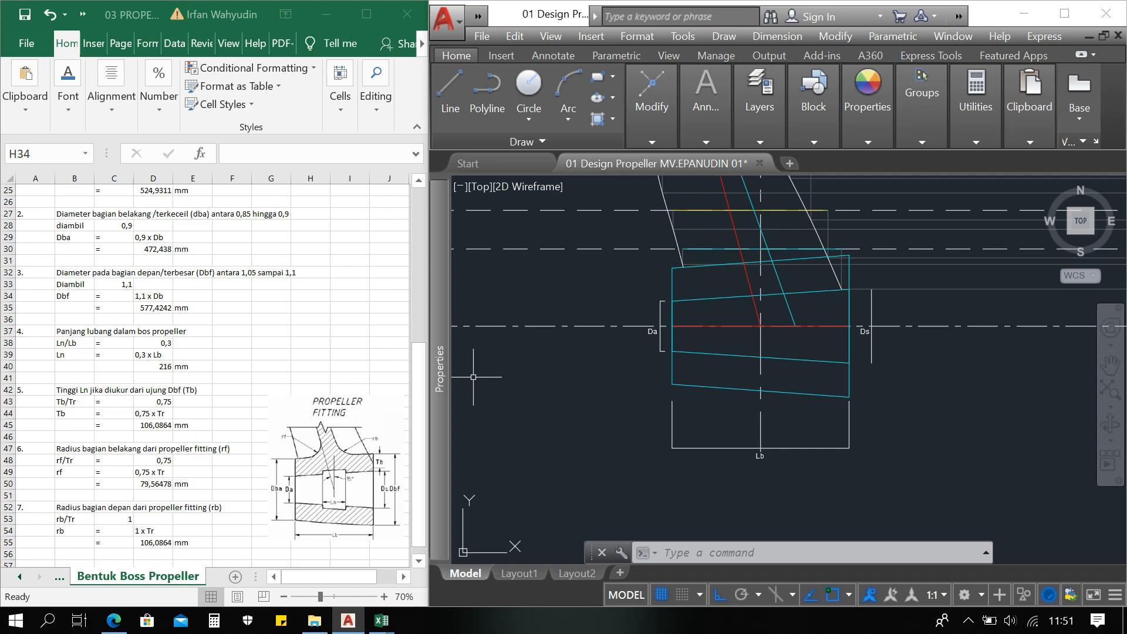
Step: Draw a horizontal line 0.216 long in the free space beside the boss for the bore recess length Ln
type("l")
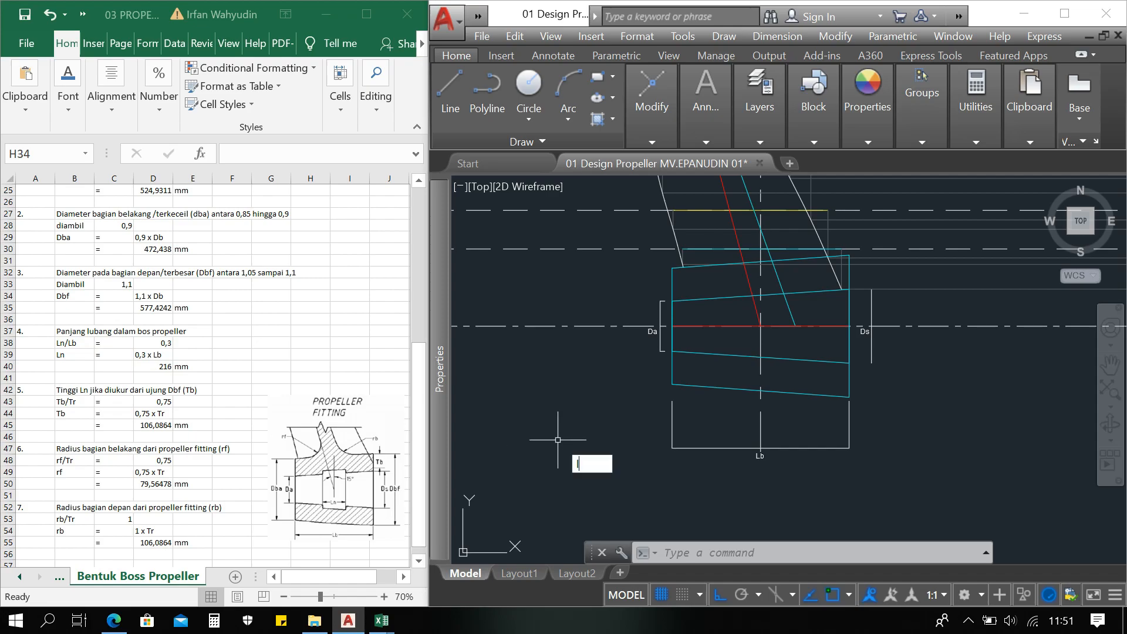
key("Return")
left_click(509, 428)
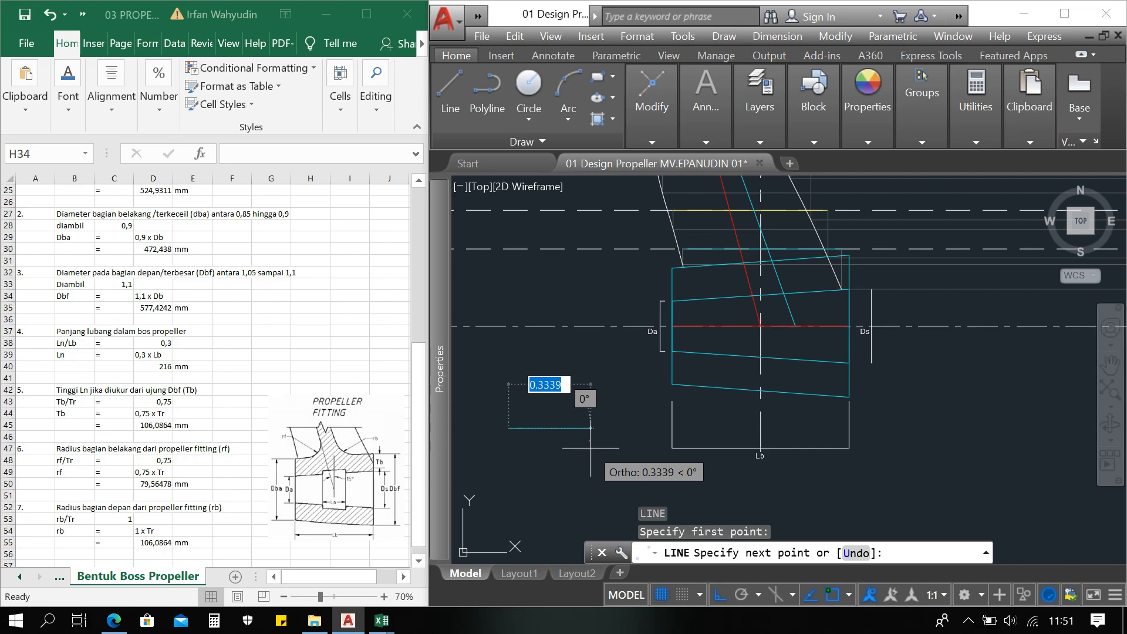
type("0.216")
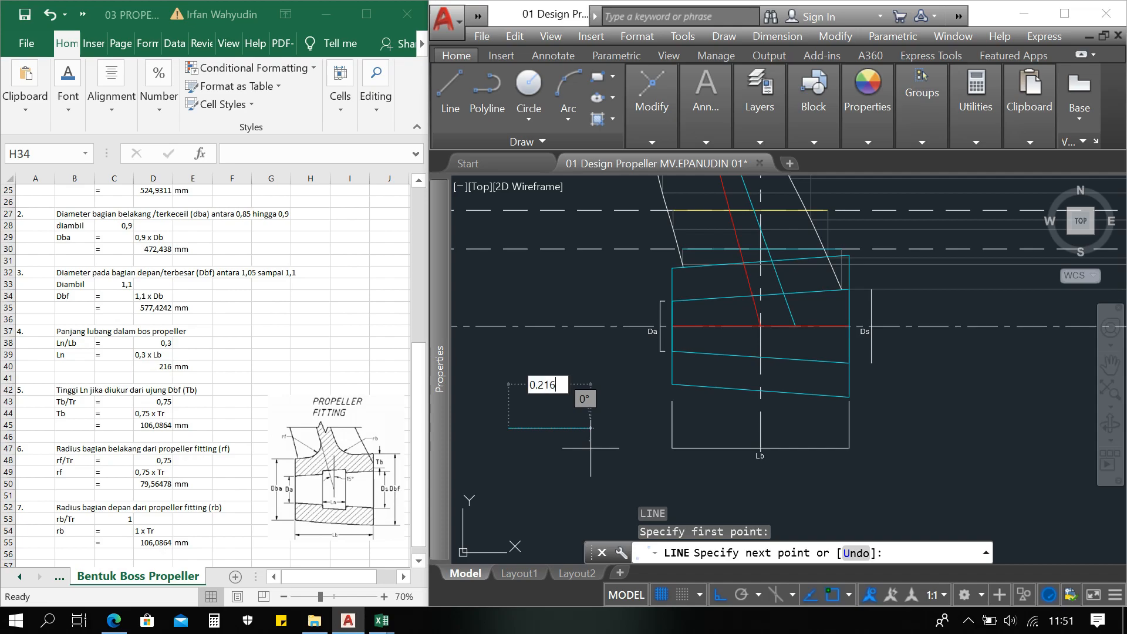
key("Return")
key("Return")
Step: Move the 0.216 line by its midpoint to the intersection of the shaft centreline and the vertical blade centreline
left_click(589, 459)
left_click(541, 373)
type("m")
key("Return")
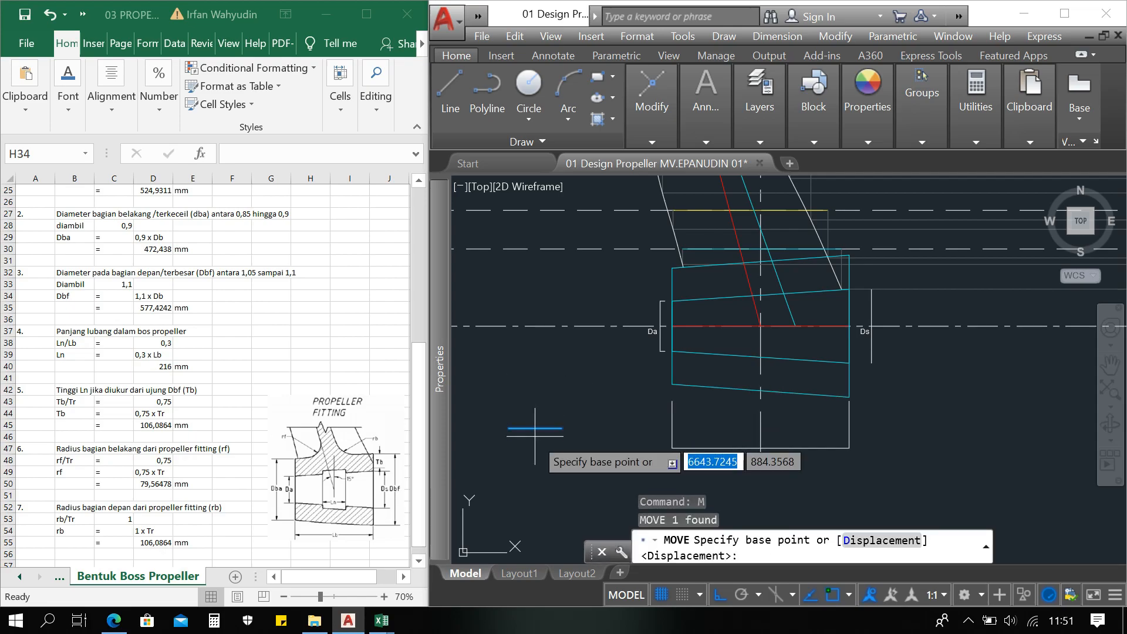
left_click(535, 429)
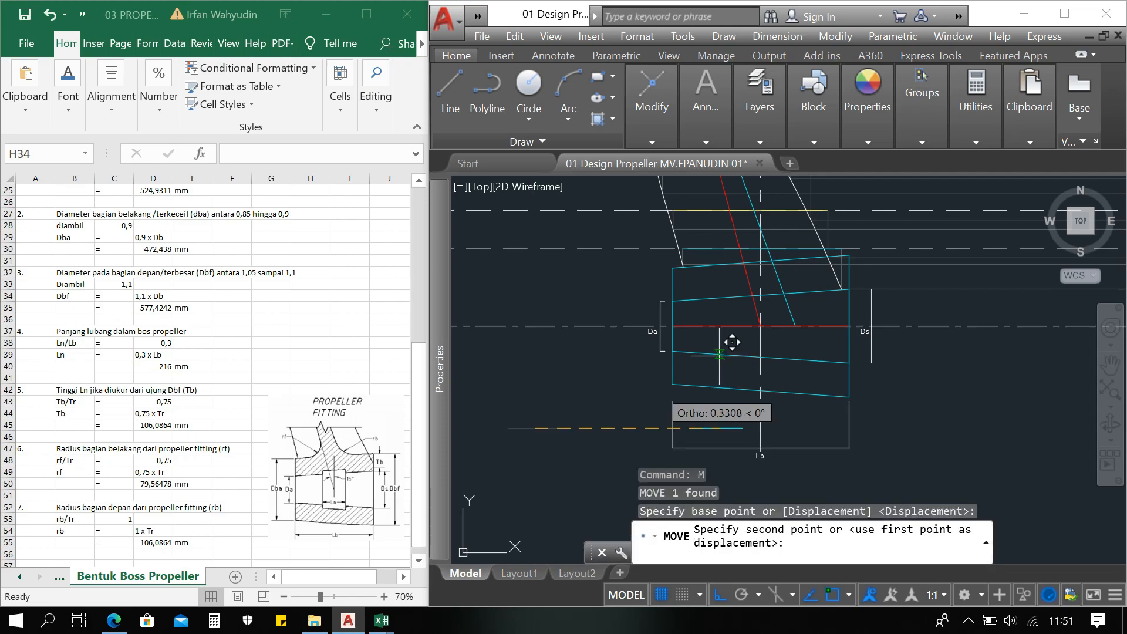
left_click(774, 313)
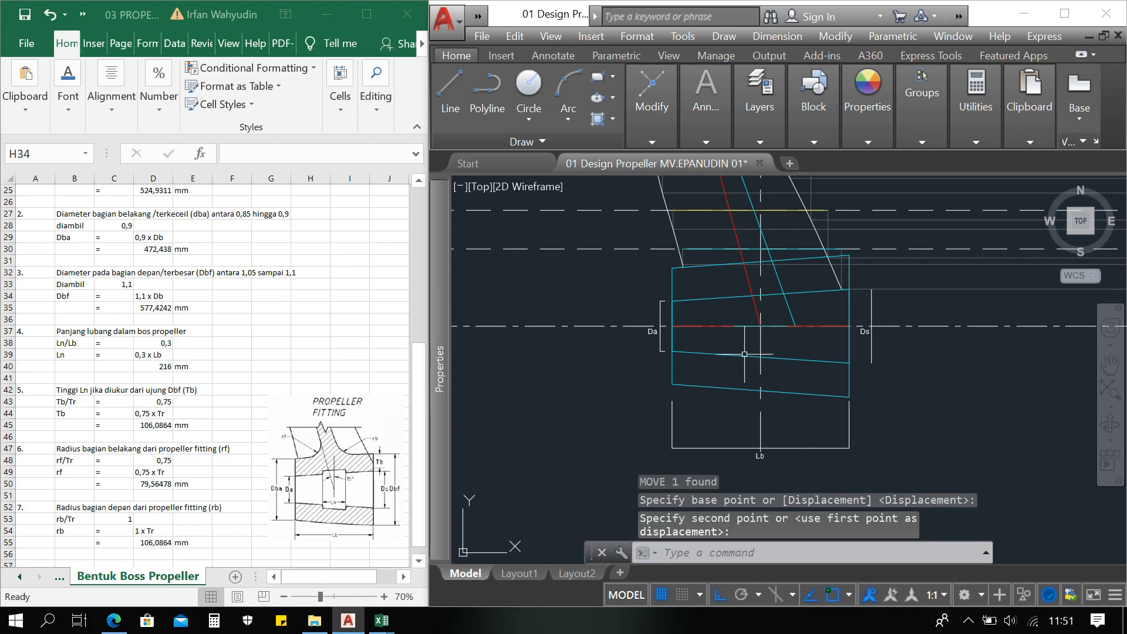
key("Escape")
key("Escape")
key("Escape")
Step: Draw a vertical line from the 0.216 line's rear end down past the lower boss edge
type("l")
key("Return")
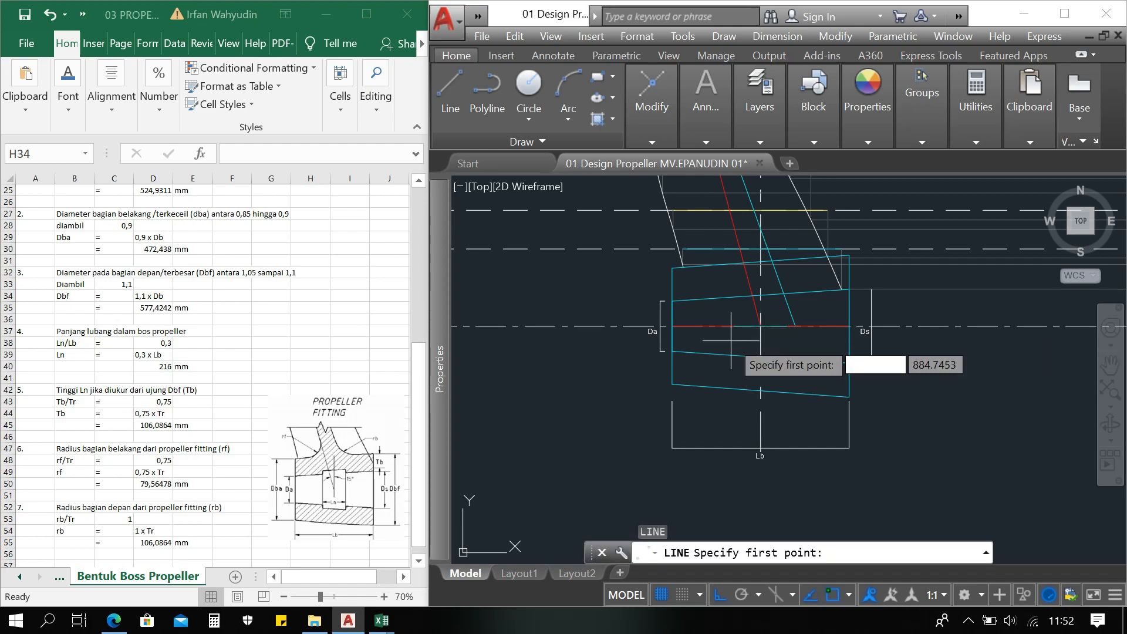
left_click(734, 326)
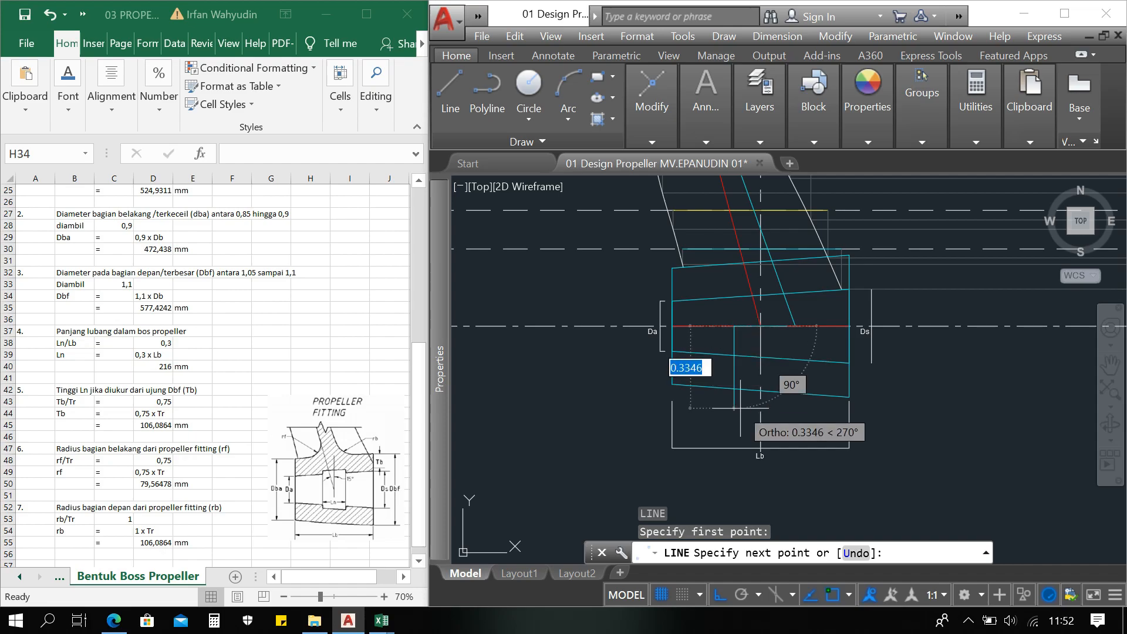
left_click(741, 407)
key("Return")
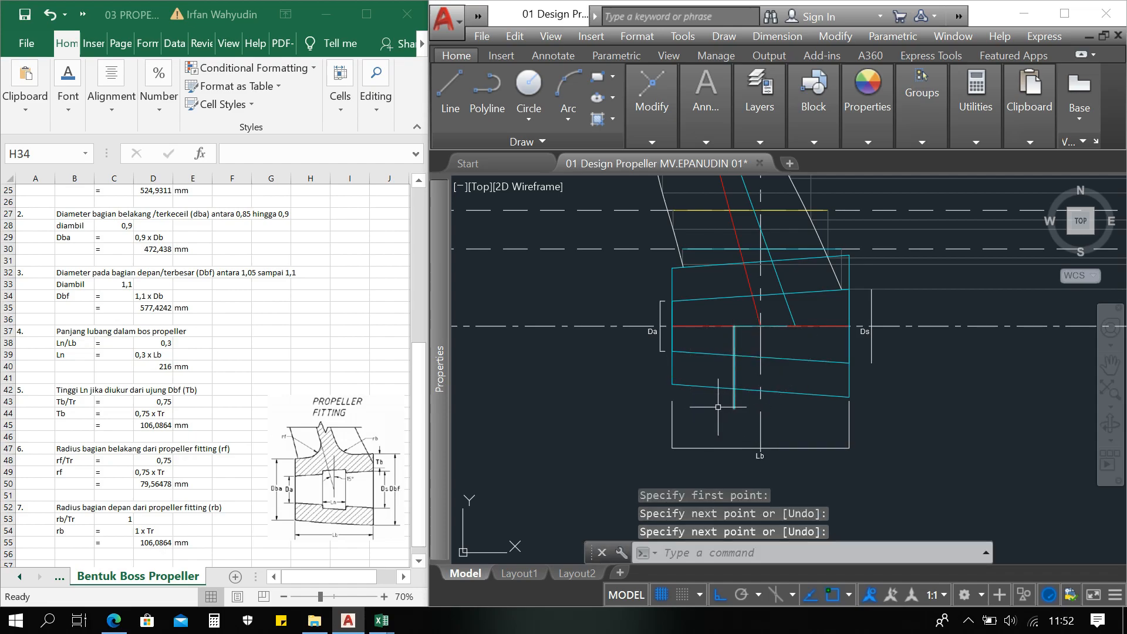
Step: Stretch the vertical line's upper end from the centreline to just beyond the upper boss edge
left_click(736, 323)
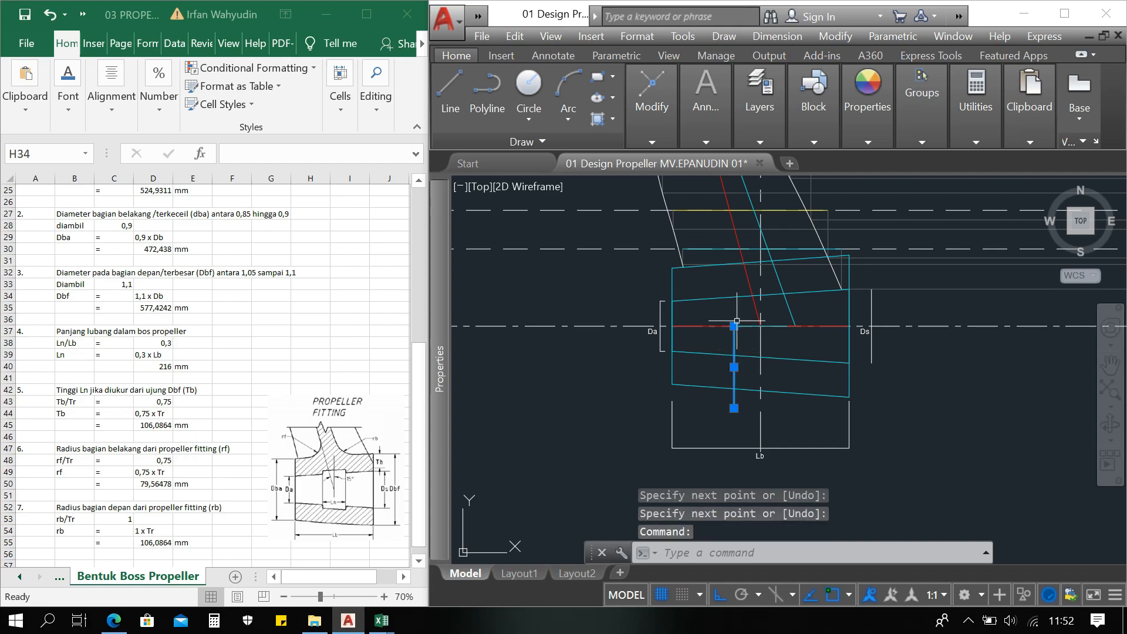
left_click(734, 325)
scroll(734, 258, "up", 4)
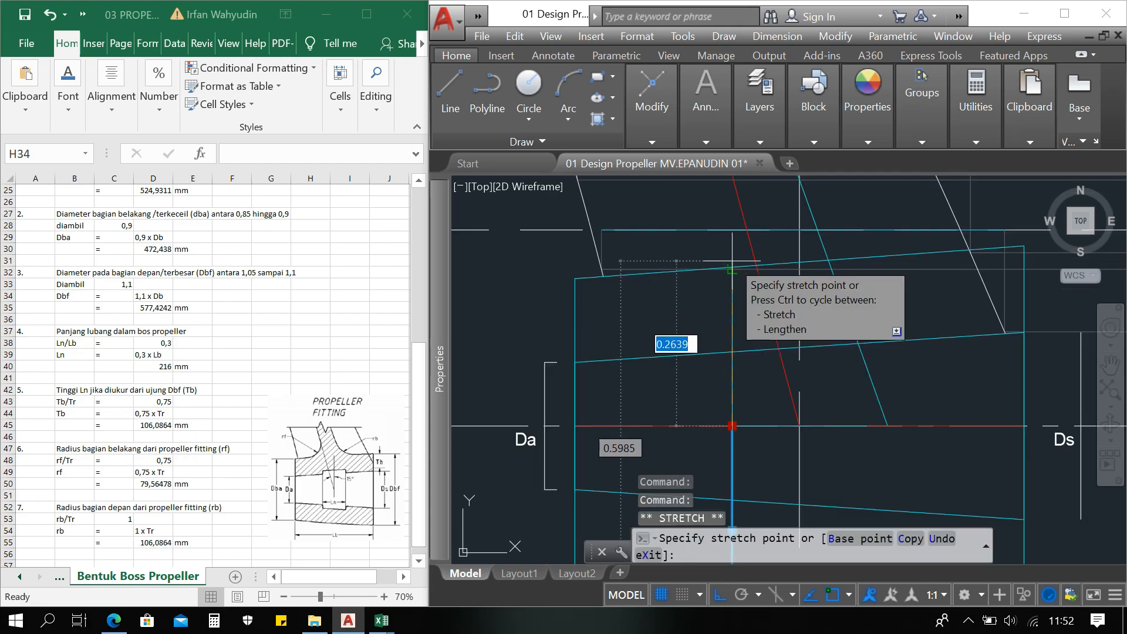
scroll(705, 323, "down", 3)
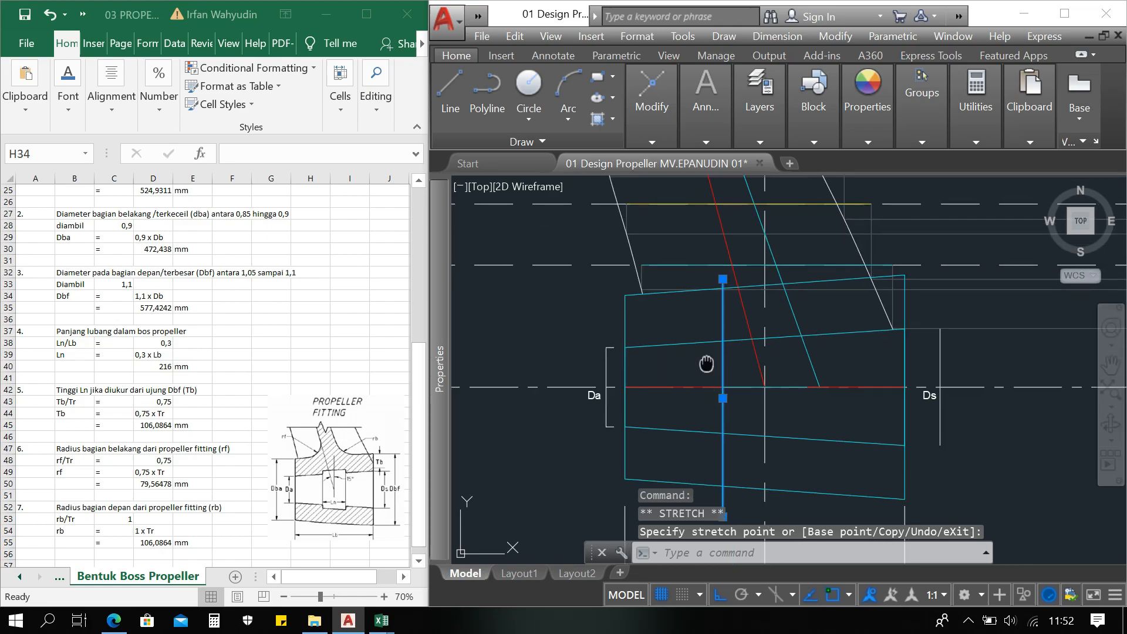
key("Escape")
key("Escape")
Step: Trim the vertical line to the upper and lower boss edges and delete the leftover piece
type("tr")
key("Return")
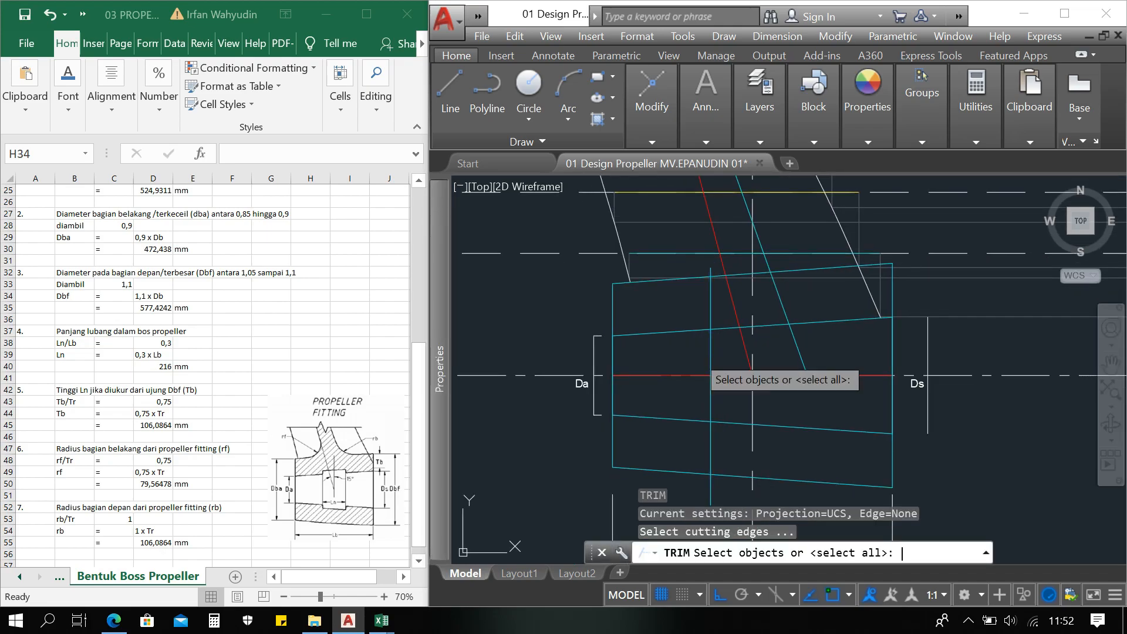
key("Return")
scroll(714, 279, "up", 5)
scroll(692, 278, "up", 5)
left_click(691, 278)
scroll(721, 282, "down", 12)
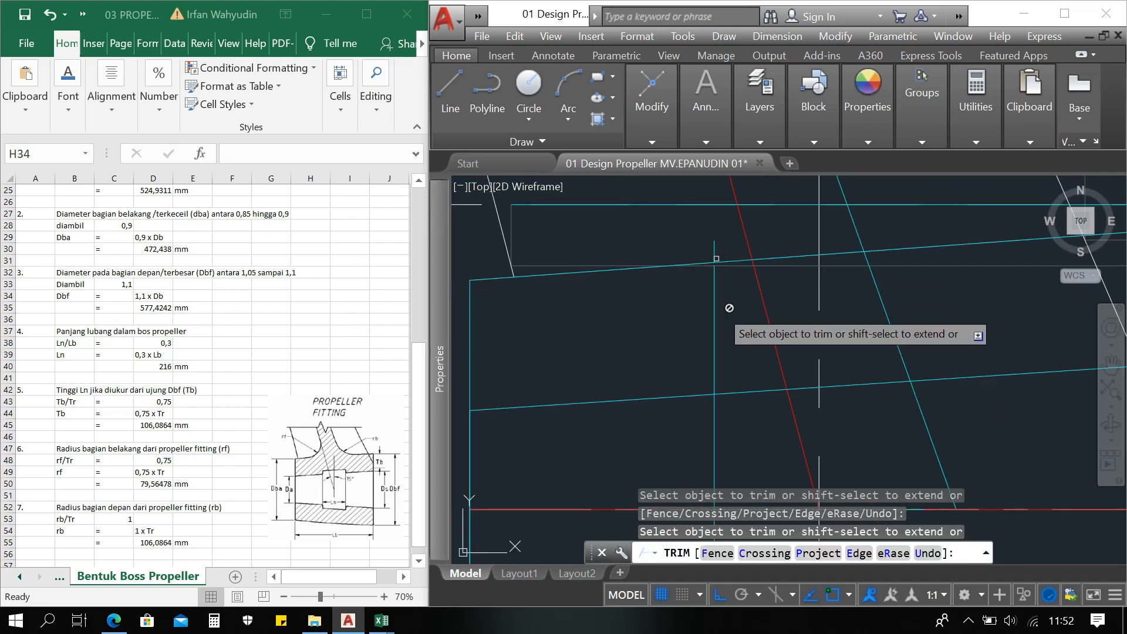
scroll(721, 337, "up", 4)
key("Escape")
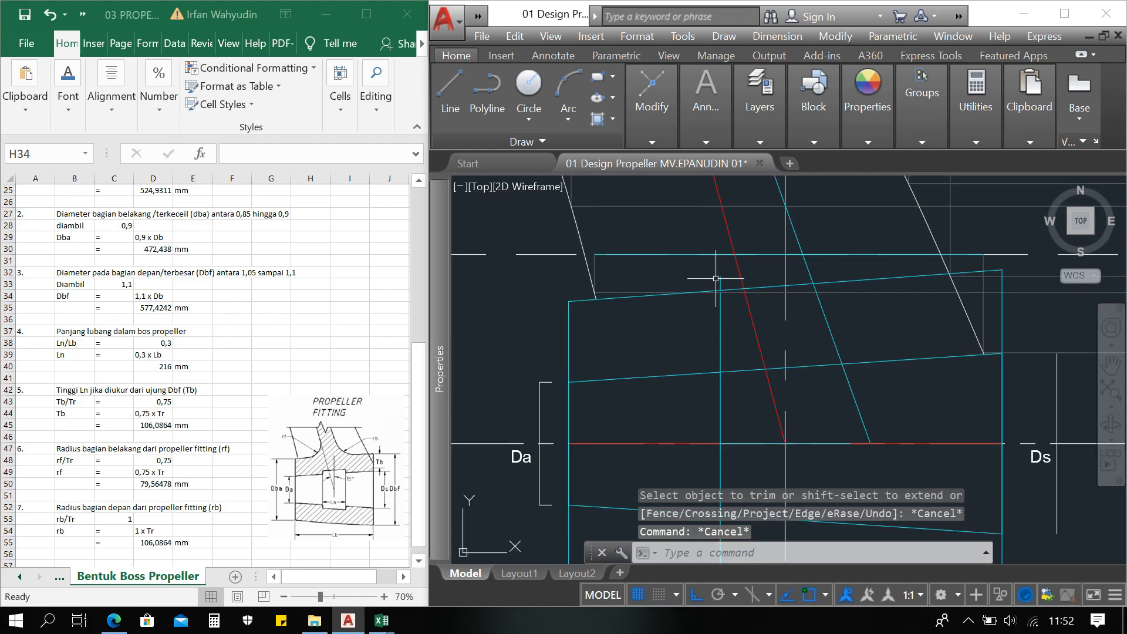
left_click(718, 275)
key("Delete")
middle_click_drag(811, 346, 750, 304)
type("L")
key("Escape")
key("Escape")
type("ex")
key("Return")
key("Return")
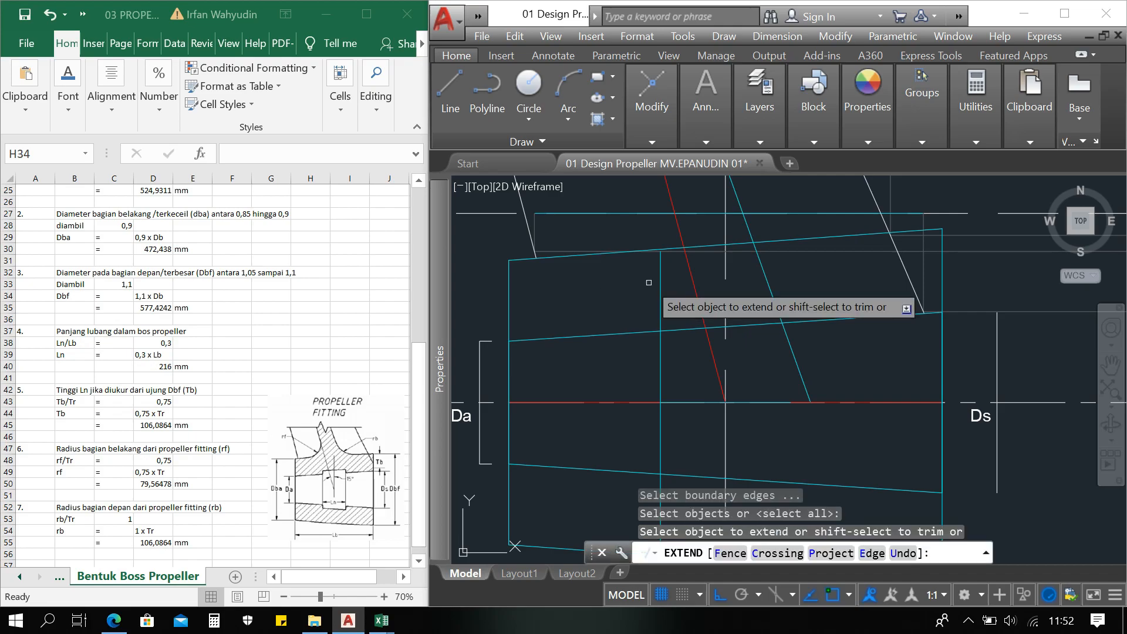
key("Escape")
key("Escape")
key("Escape")
Step: Mirror the vertical Ln boundary line about the blade's vertical centreline, keeping the source line
scroll(792, 290, "down", 2)
middle_click_drag(793, 290, 778, 273)
left_click(697, 329)
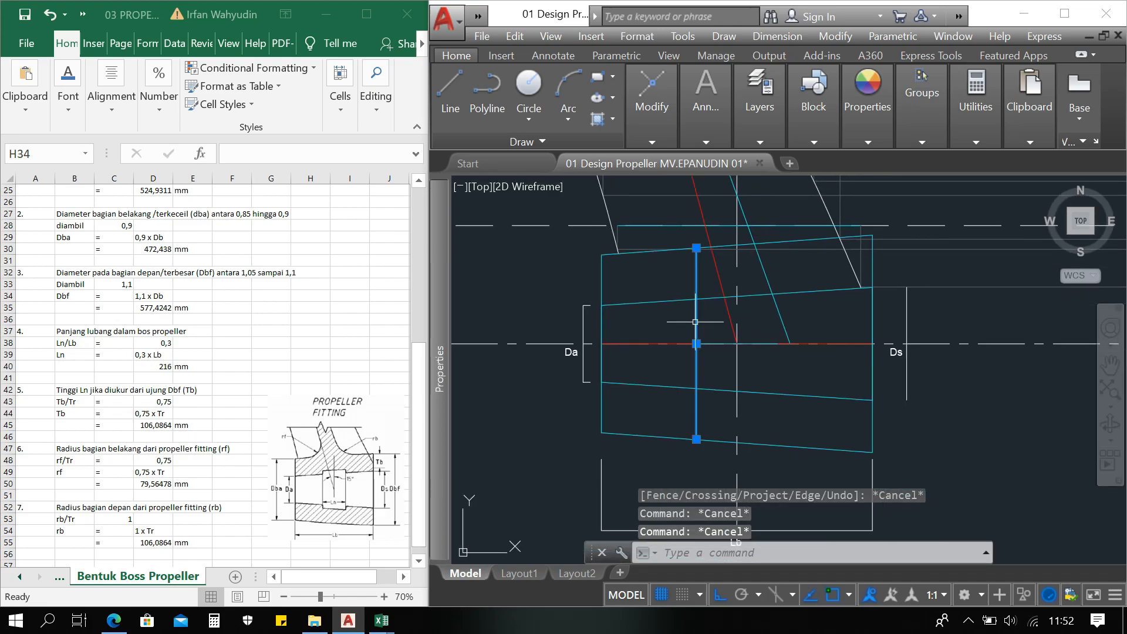
type("mi")
key("Return")
left_click(737, 344)
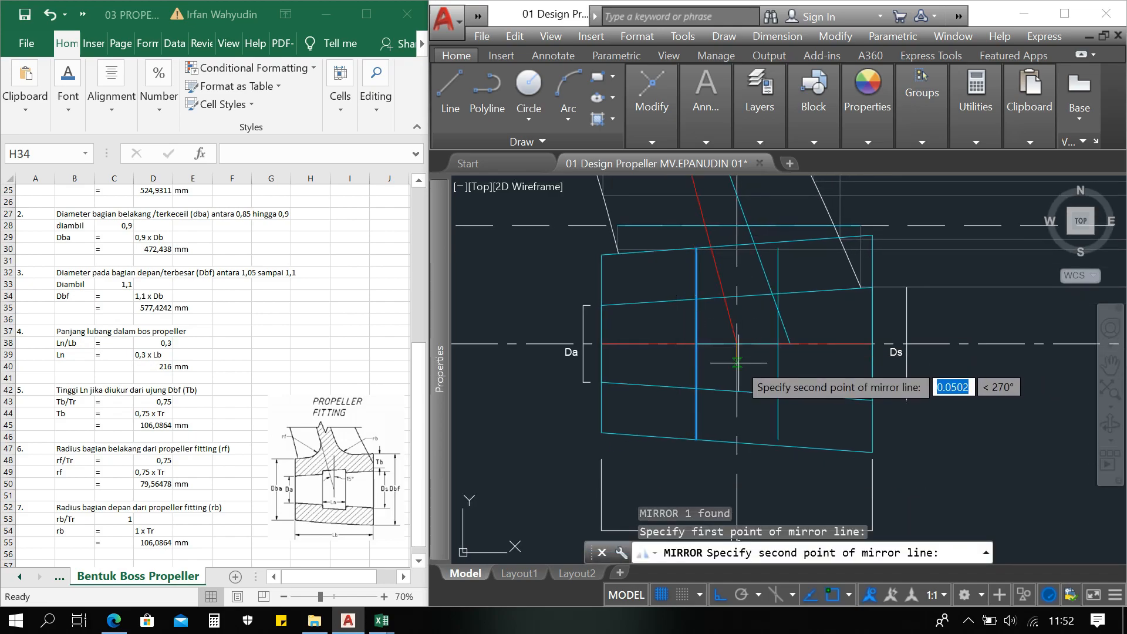
left_click(748, 367)
key("Return")
Step: Extend the mirrored vertical line to the lower and upper boss edges
type("ex")
key("Return")
key("Return")
left_click(778, 373)
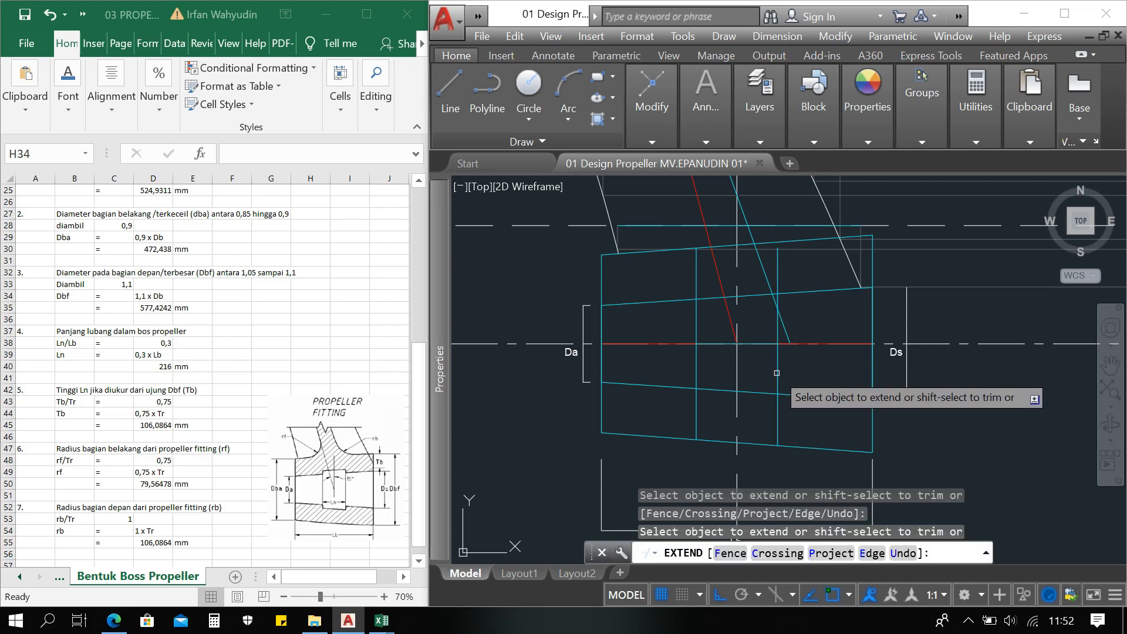
left_click(778, 267)
key("Escape")
key("Escape")
key("Escape")
key("Escape")
middle_click_drag(706, 383, 737, 378)
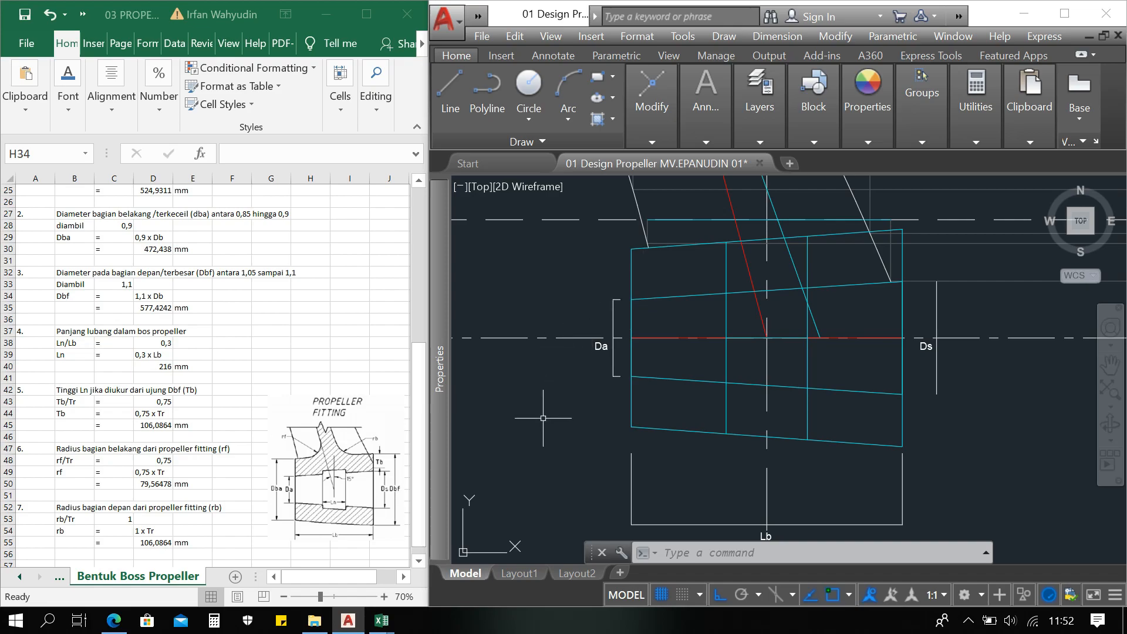
Step: Draw a vertical line 0.1060864 long in the free space beside the boss for the height Tb
middle_click_drag(543, 418, 618, 363)
type("l")
key("Return")
left_click(553, 332)
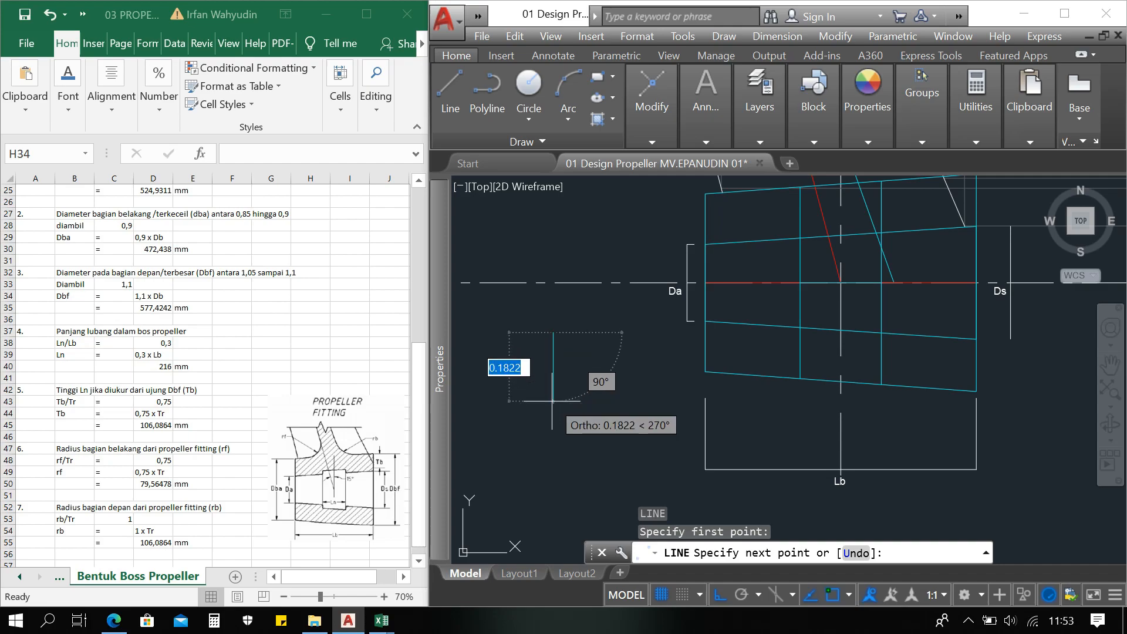
type("060")
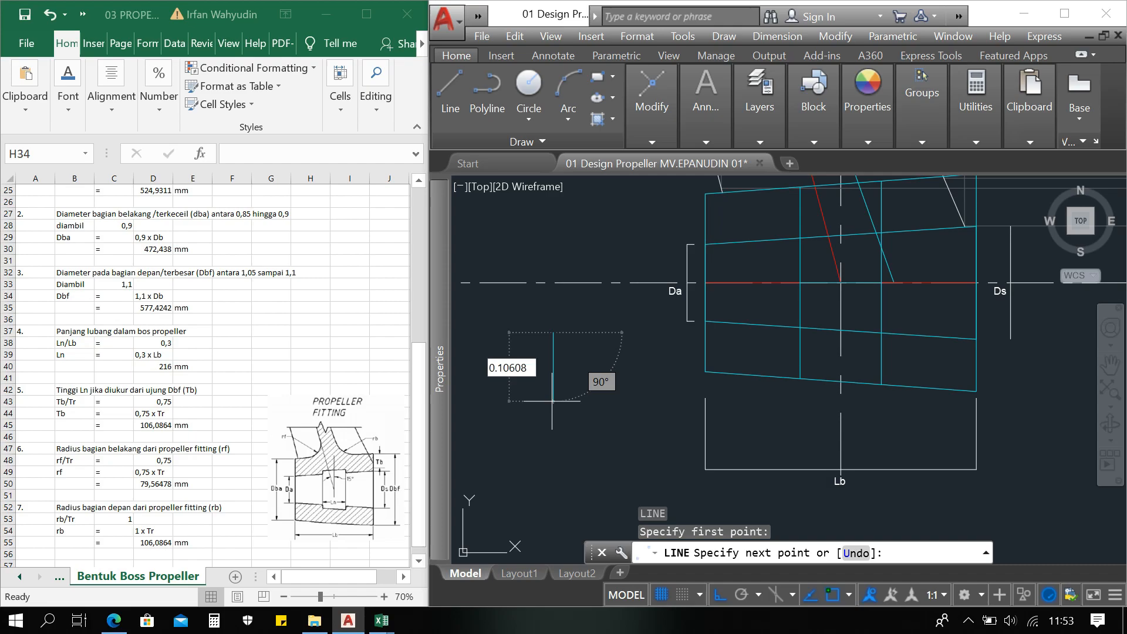
type("4")
key("Return")
key("Return")
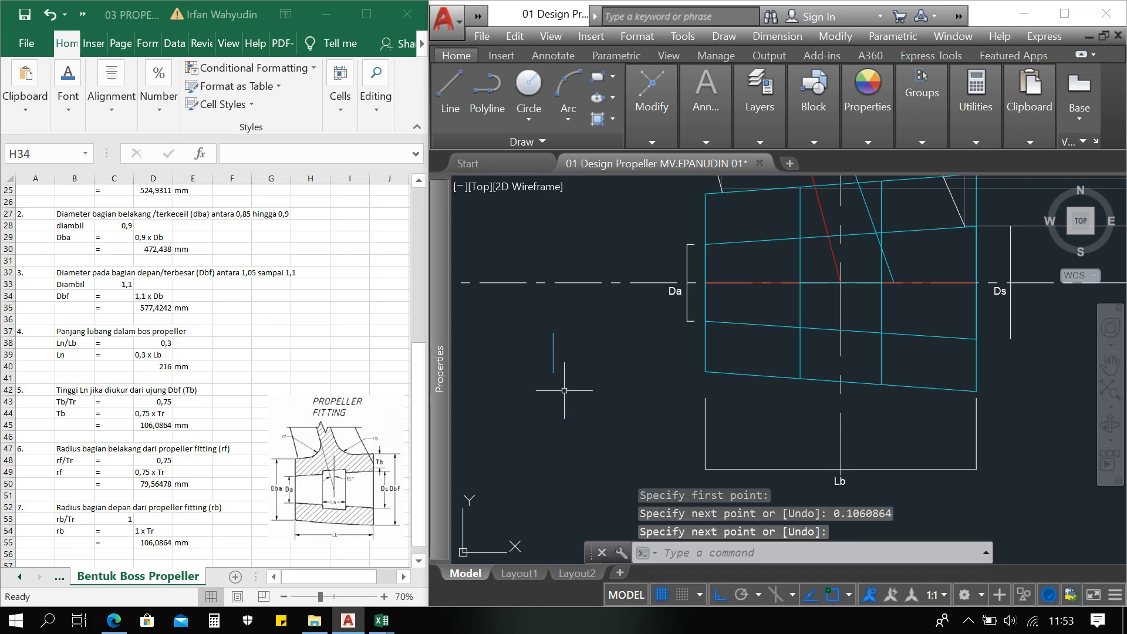
Step: Copy the 0.1060864 line by its upper end to the boss's upper rear corner and erase that copy
left_click(573, 379)
left_click(537, 341)
type("co")
key("Return")
scroll(553, 324, "up", 2)
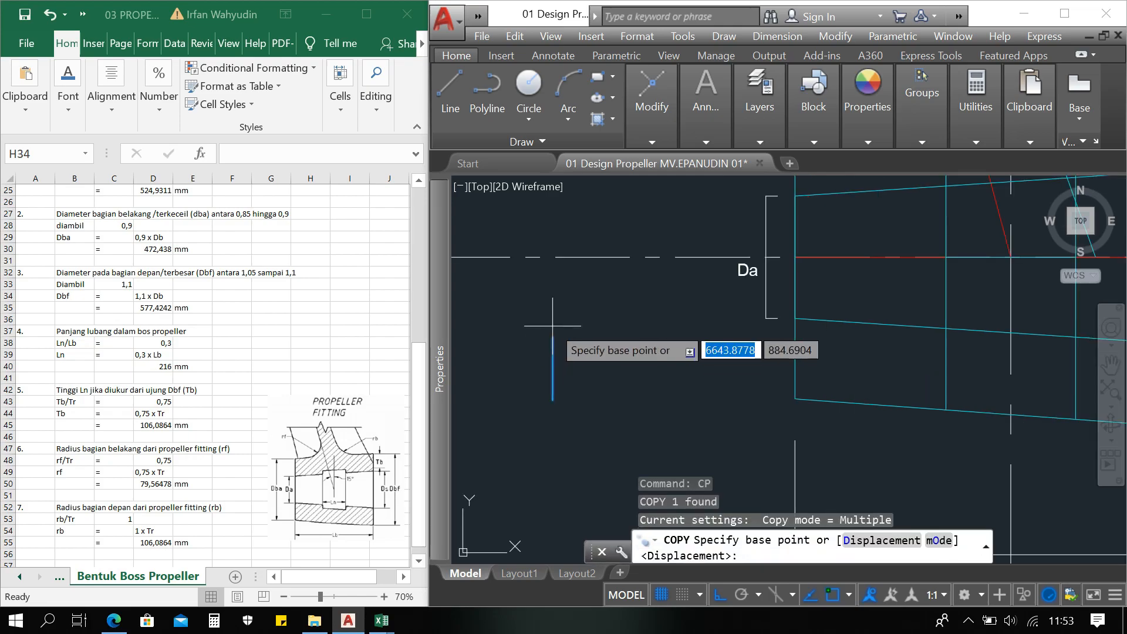
left_click(553, 338)
middle_click_drag(801, 263, 664, 362)
middle_click_drag(662, 260, 660, 274)
left_click(656, 229)
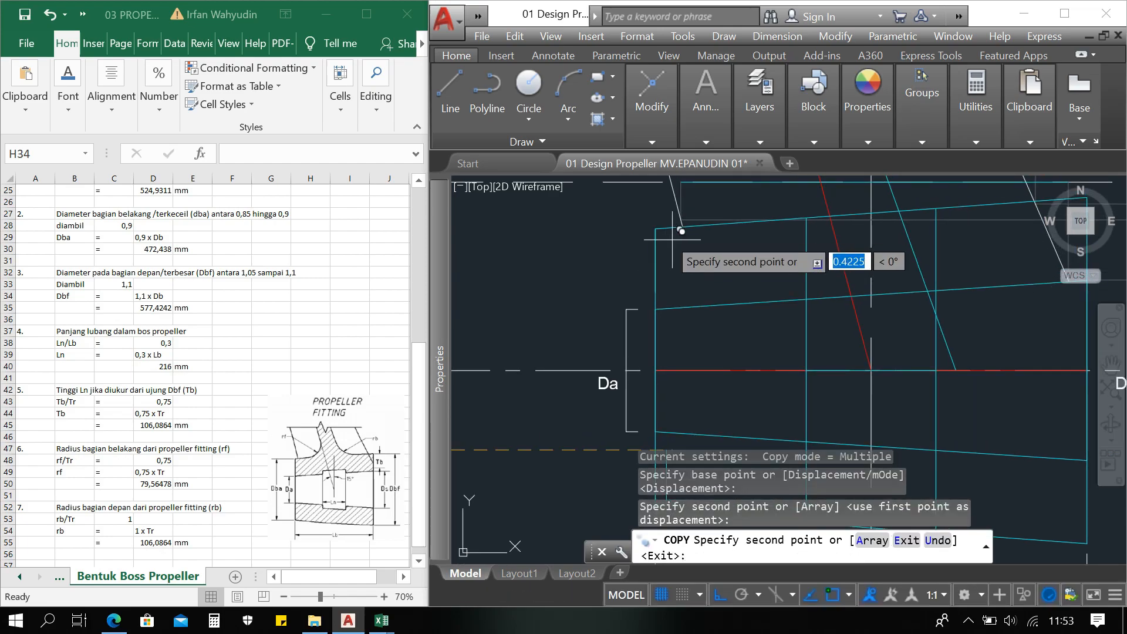
scroll(690, 263, "down", 1)
key("Escape")
key("Escape")
key("Escape")
scroll(676, 261, "down", 1)
key("Delete")
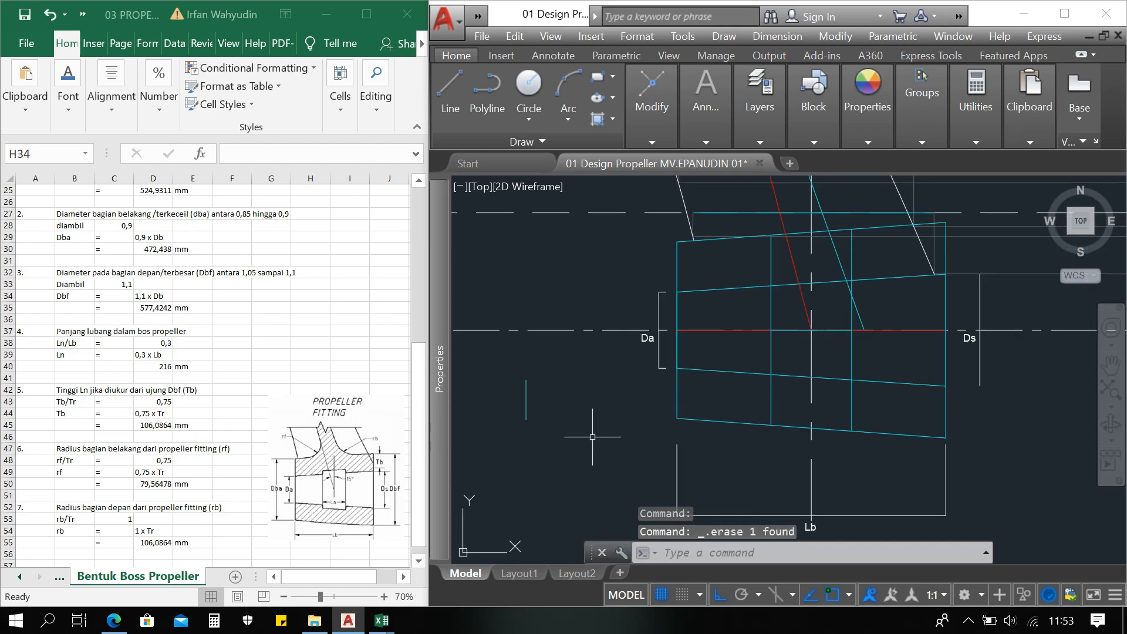
Step: Change the colour of the 0.1060864 line beside the boss to Green
left_click(567, 453)
left_click(503, 373)
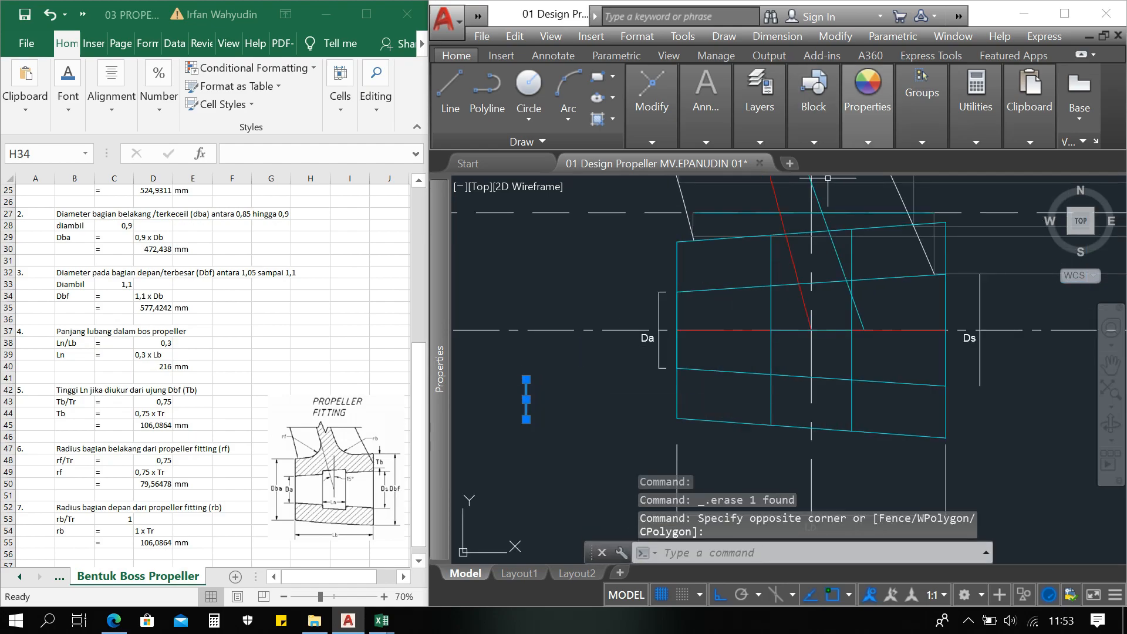
left_click(867, 107)
left_click(992, 162)
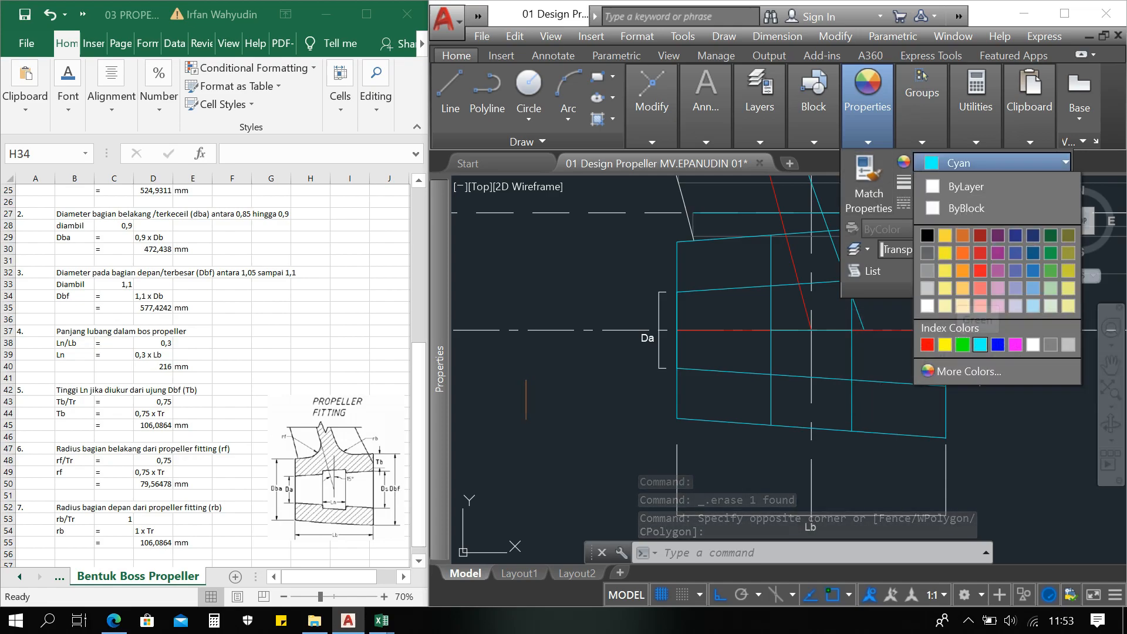
left_click(963, 344)
middle_click_drag(593, 402, 621, 393)
key("Escape")
key("Escape")
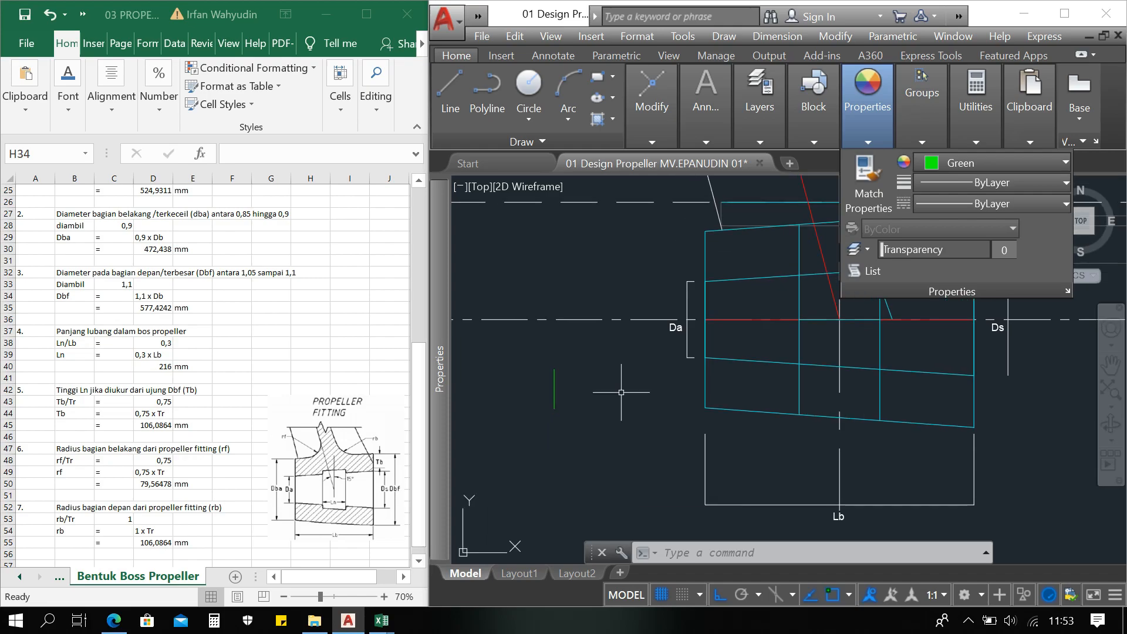
Step: Copy the green Tb line by its upper end to the boss's upper rear and upper front corners
left_click(591, 408)
left_click(509, 390)
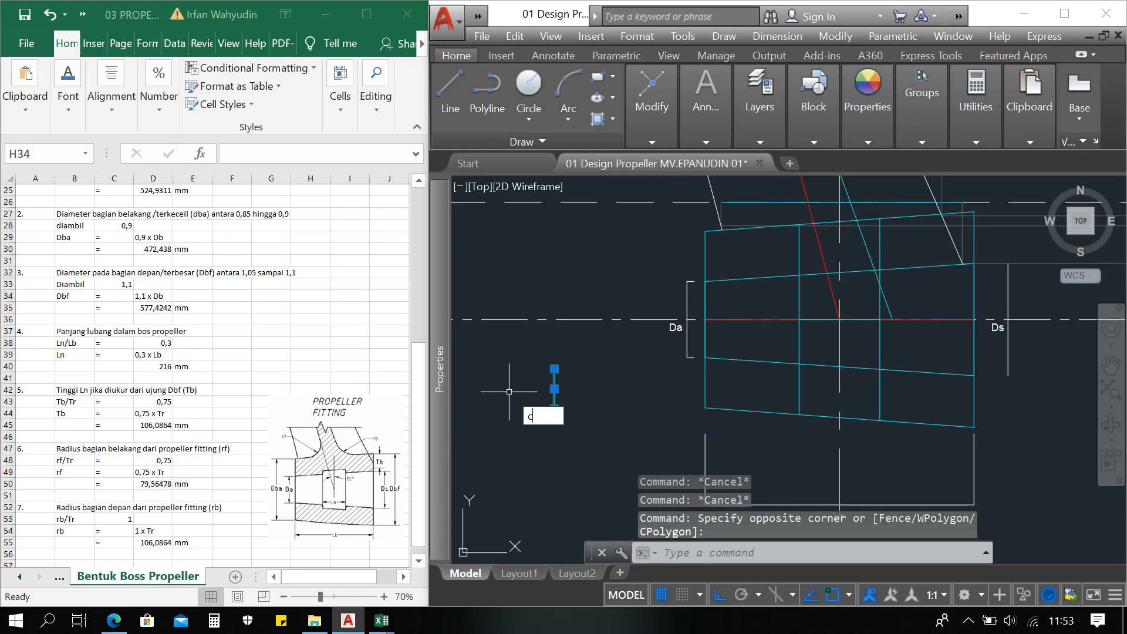
type("cp")
key("Return")
scroll(549, 387, "up", 2)
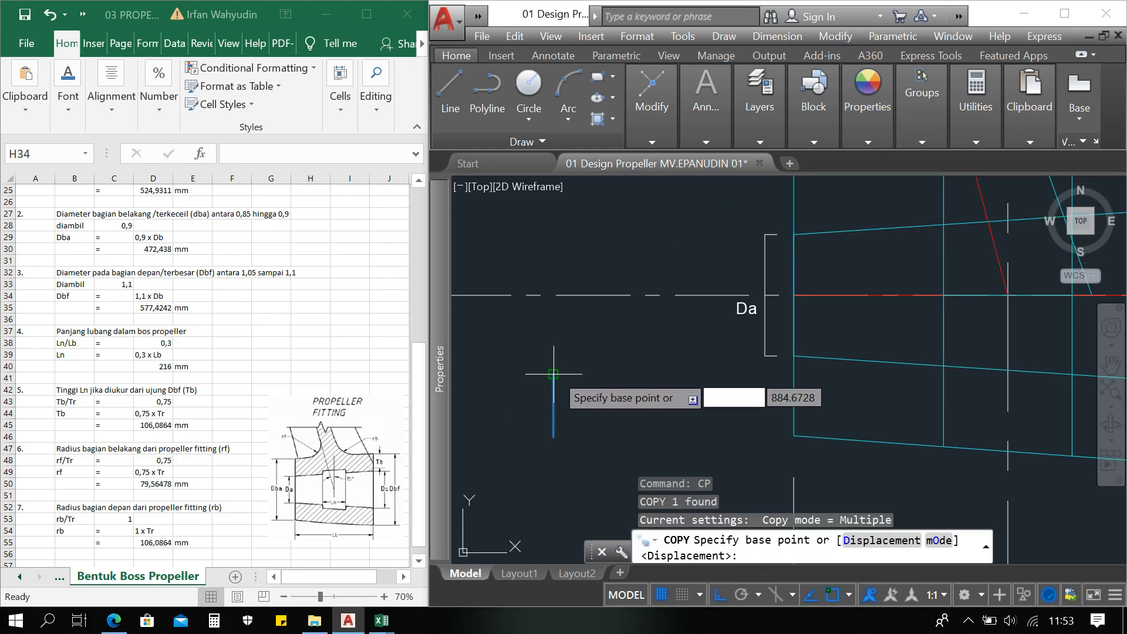
left_click(553, 374)
middle_click_drag(775, 289, 706, 416)
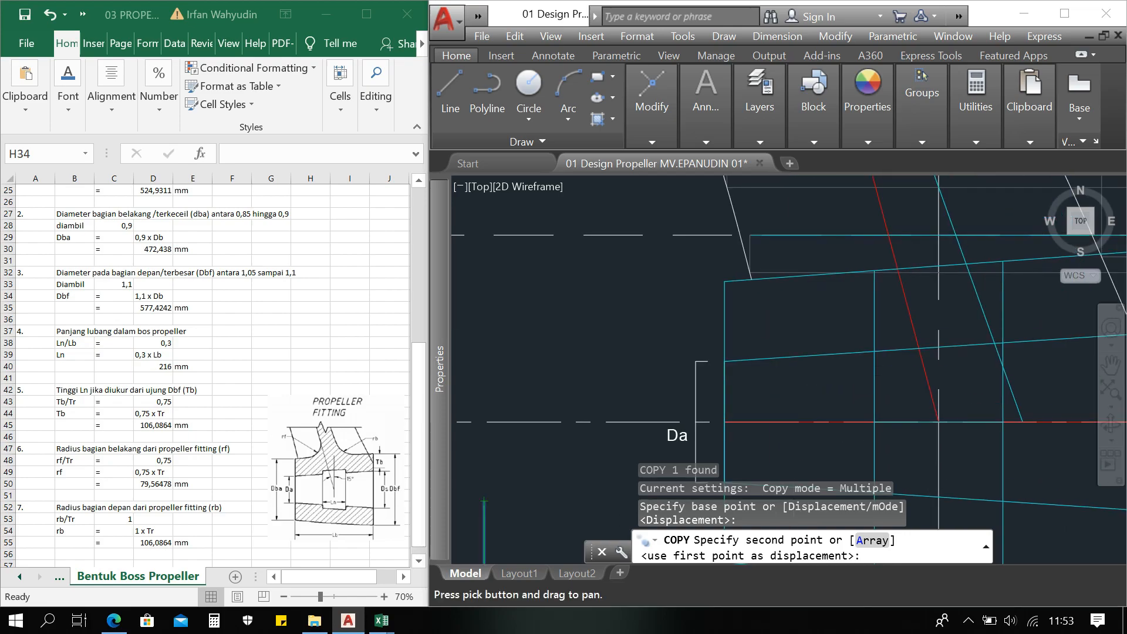
left_click(725, 281)
scroll(799, 324, "down", 3)
middle_click_drag(855, 297, 623, 302)
scroll(788, 281, "up", 6)
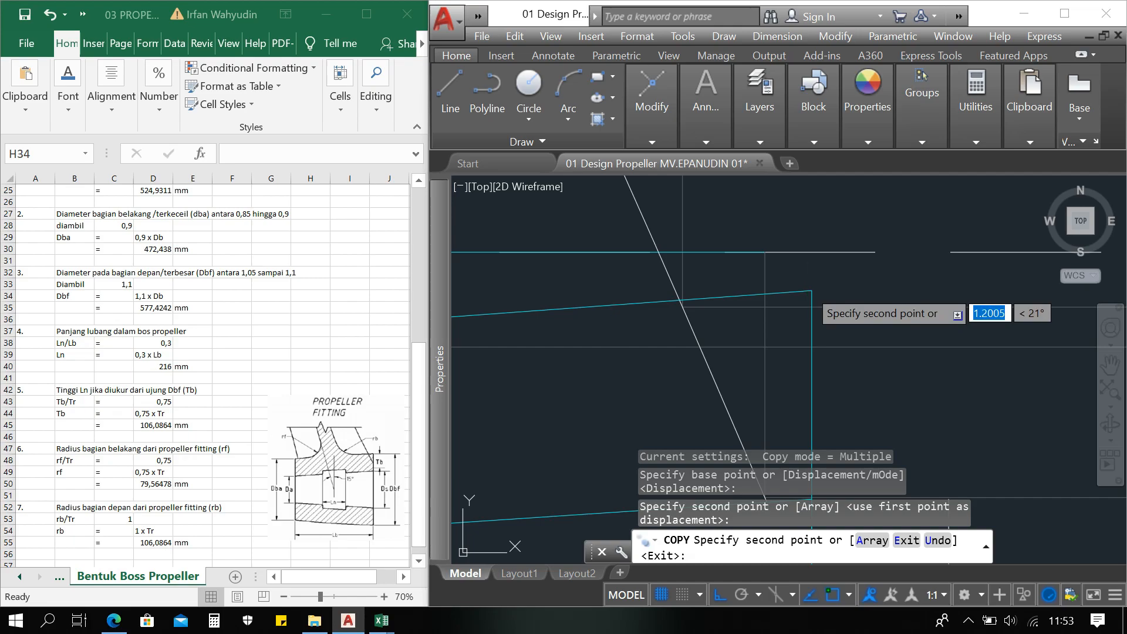
left_click(812, 291)
scroll(823, 267, "down", 4)
middle_click_drag(843, 363, 928, 232)
scroll(929, 231, "down", 2)
key("Return")
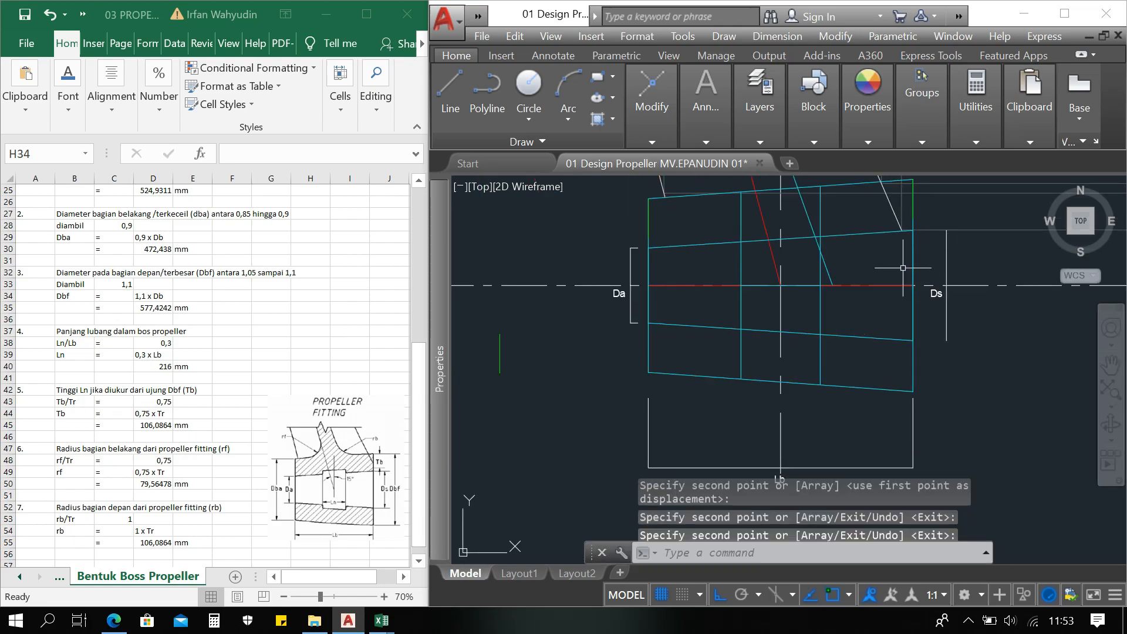
Step: Mirror the two green corner lines about the shaft centreline, keeping the originals
middle_click_drag(903, 268, 901, 281)
key("Return")
left_click(911, 229)
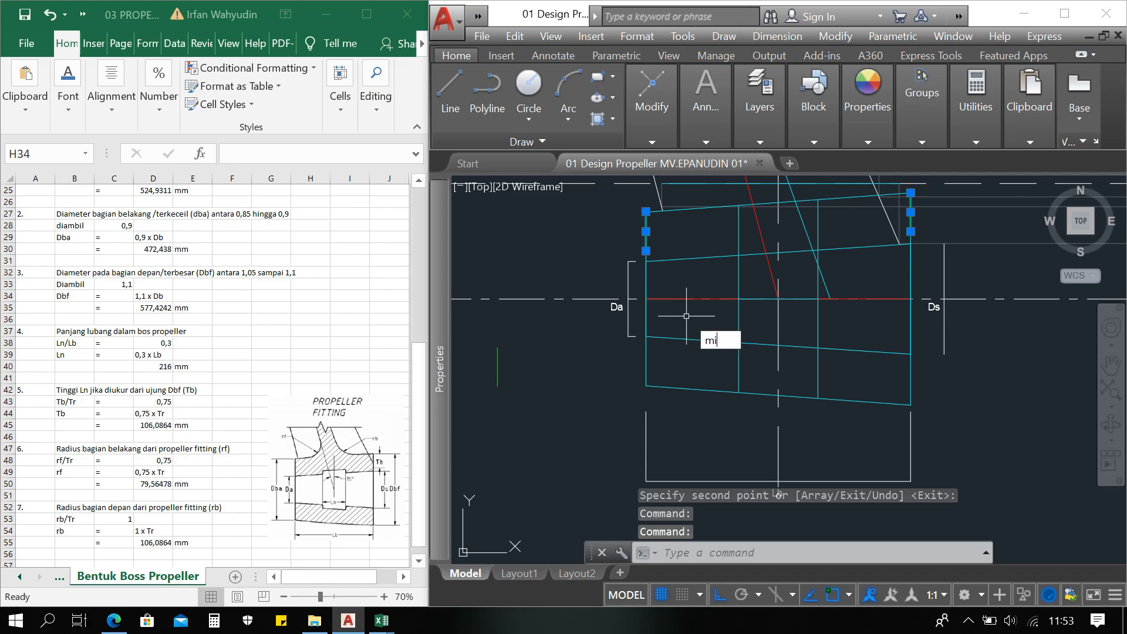
type("mi")
key("Return")
left_click(646, 299)
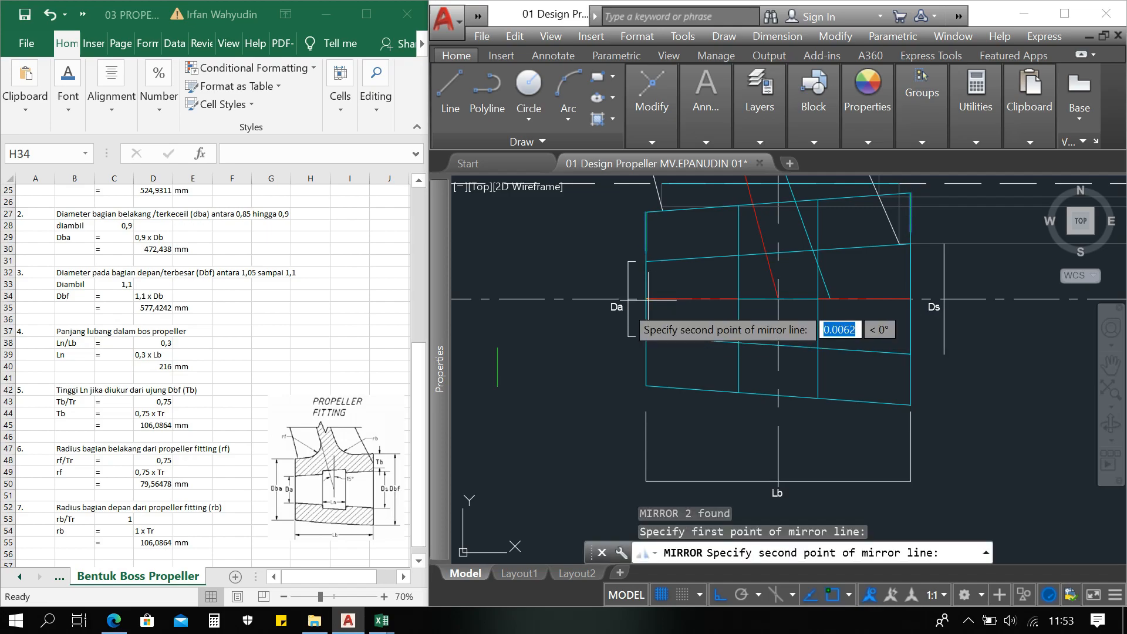
left_click(518, 320)
key("Return")
scroll(538, 347, "down", 2)
middle_click_drag(572, 364, 594, 367)
scroll(594, 366, "up", 2)
key("Escape")
key("Escape")
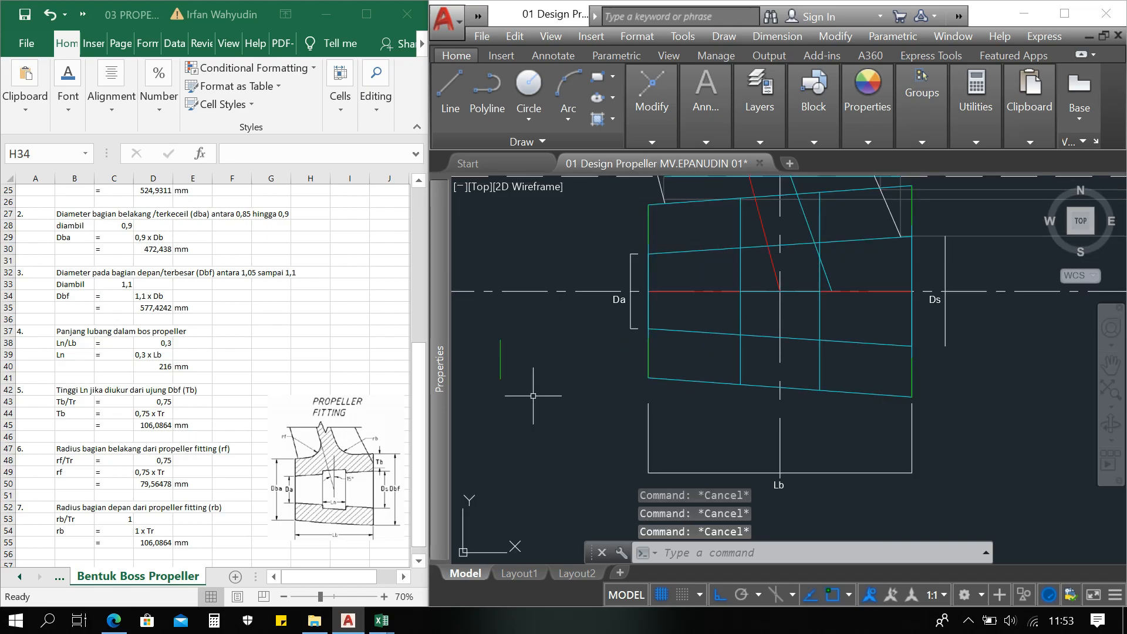
Step: Erase the spare green line standing in the free space beside the boss
left_click(533, 396)
left_click(492, 361)
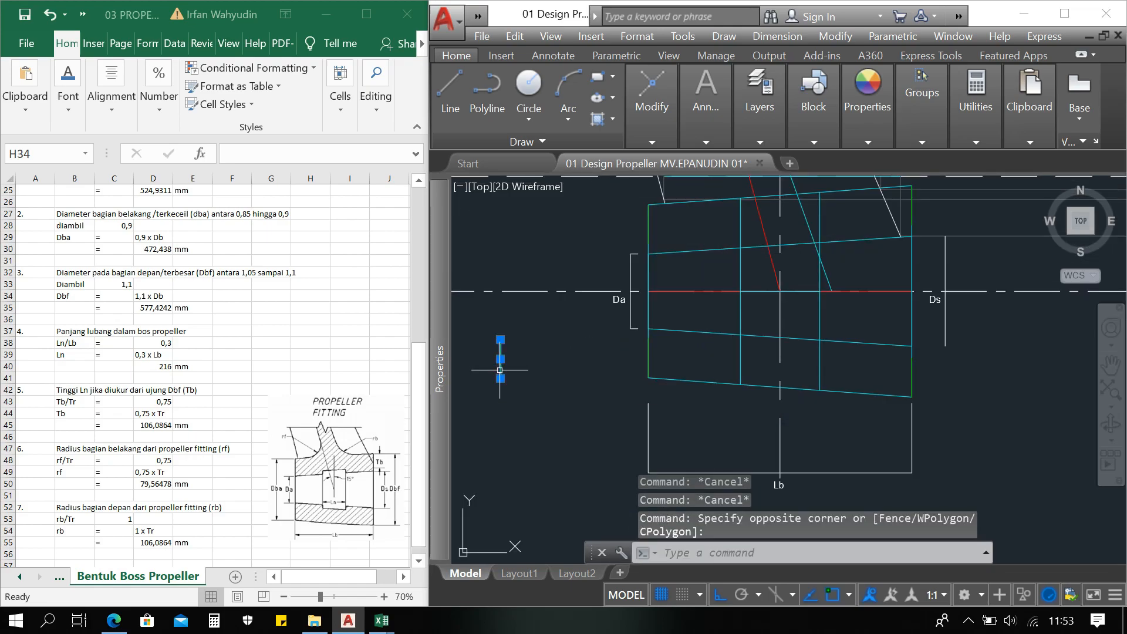
key("Delete")
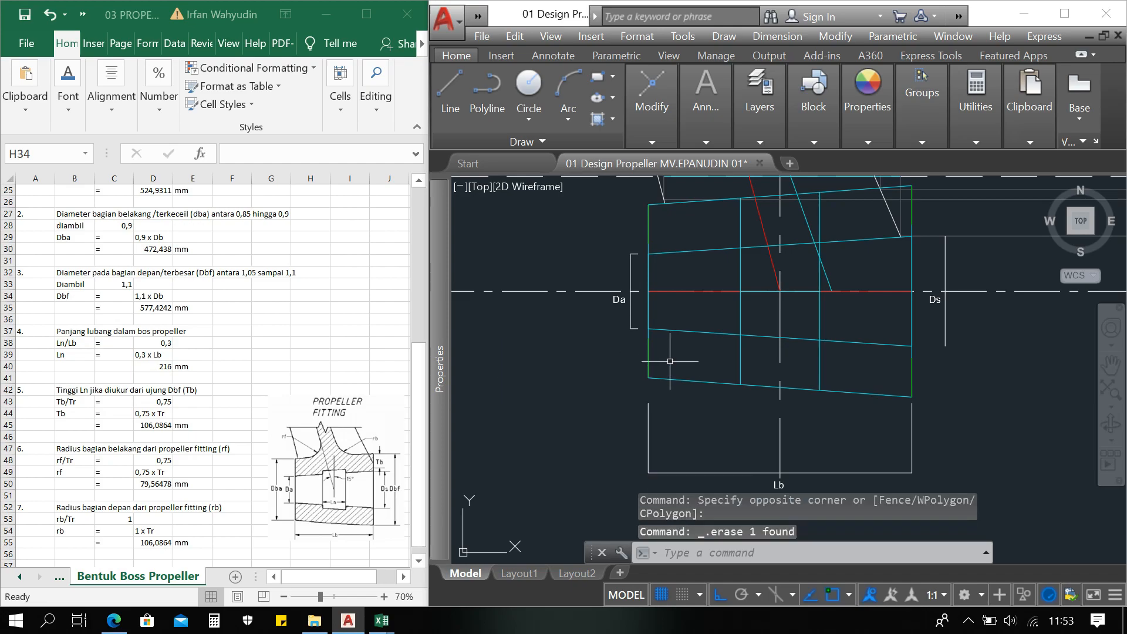
Step: Draw a line across the lower half of the boss joining the inner ends of the two green lines
scroll(670, 361, "up", 2)
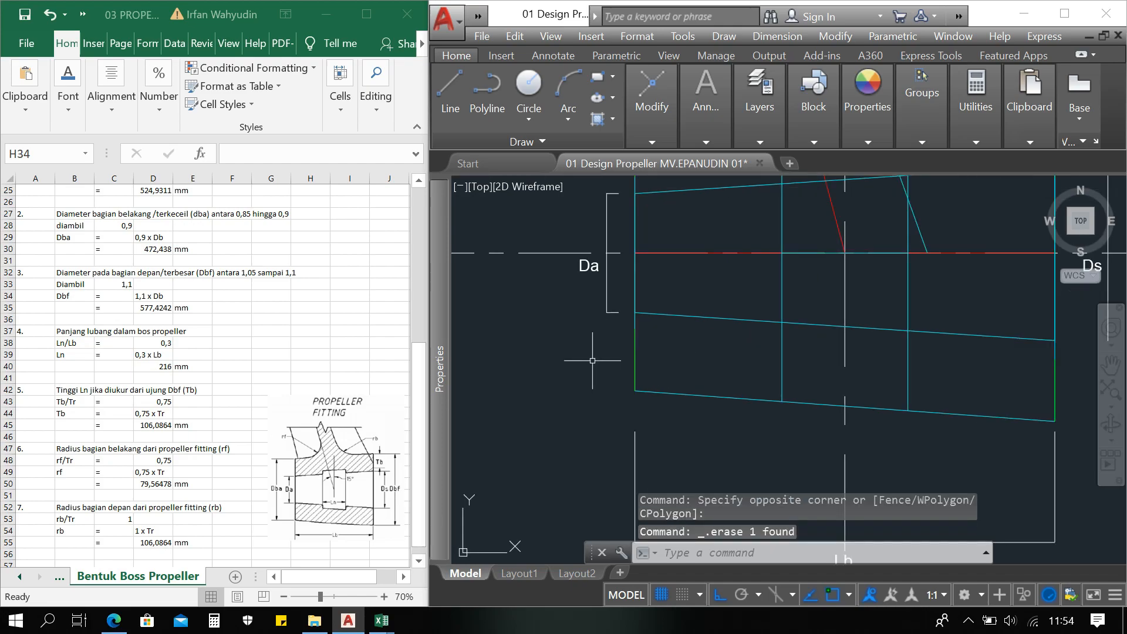
key("Return")
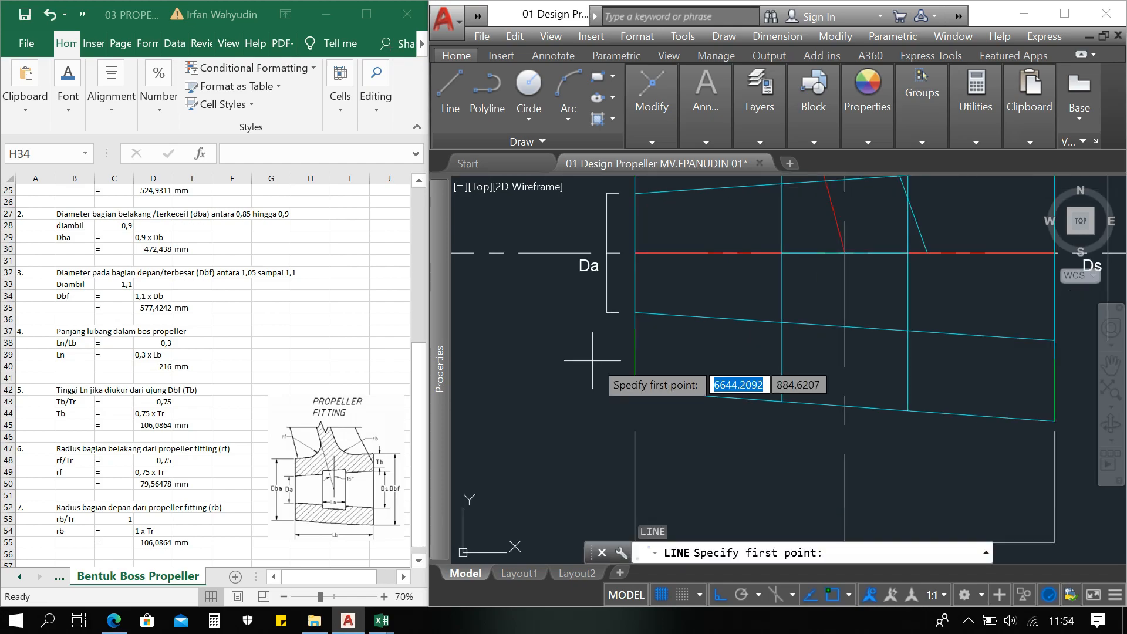
left_click(636, 328)
middle_click_drag(944, 357, 785, 331)
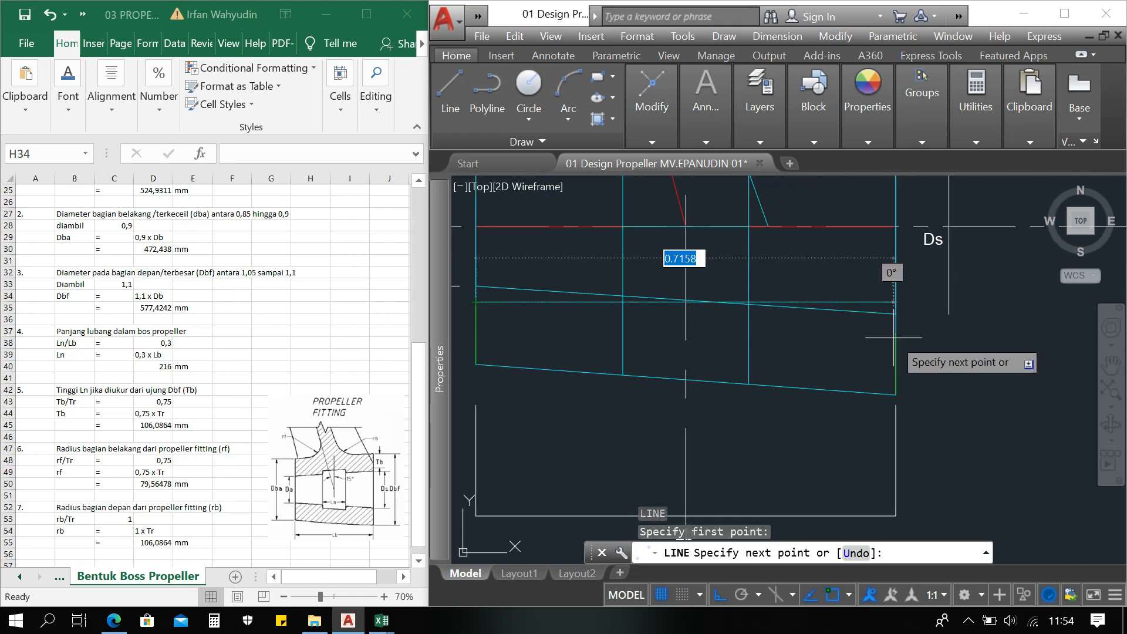
left_click(896, 332)
key("Return")
scroll(975, 346, "down", 2)
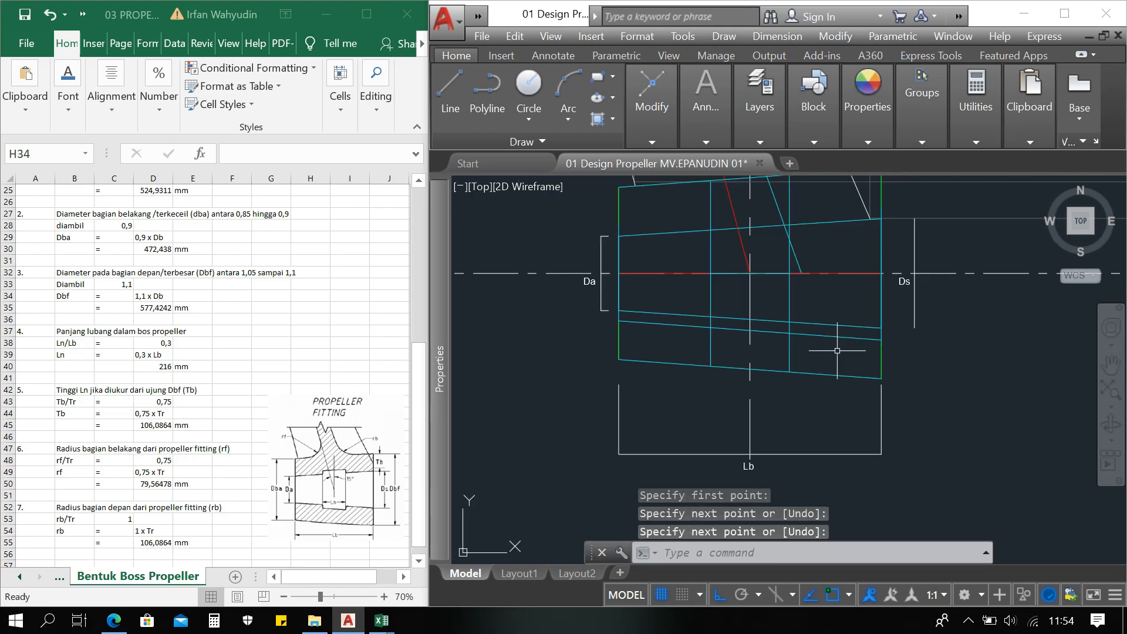
Step: Mirror the new lower recess line about the shaft centreline, keeping the original
middle_click_drag(893, 350, 982, 375)
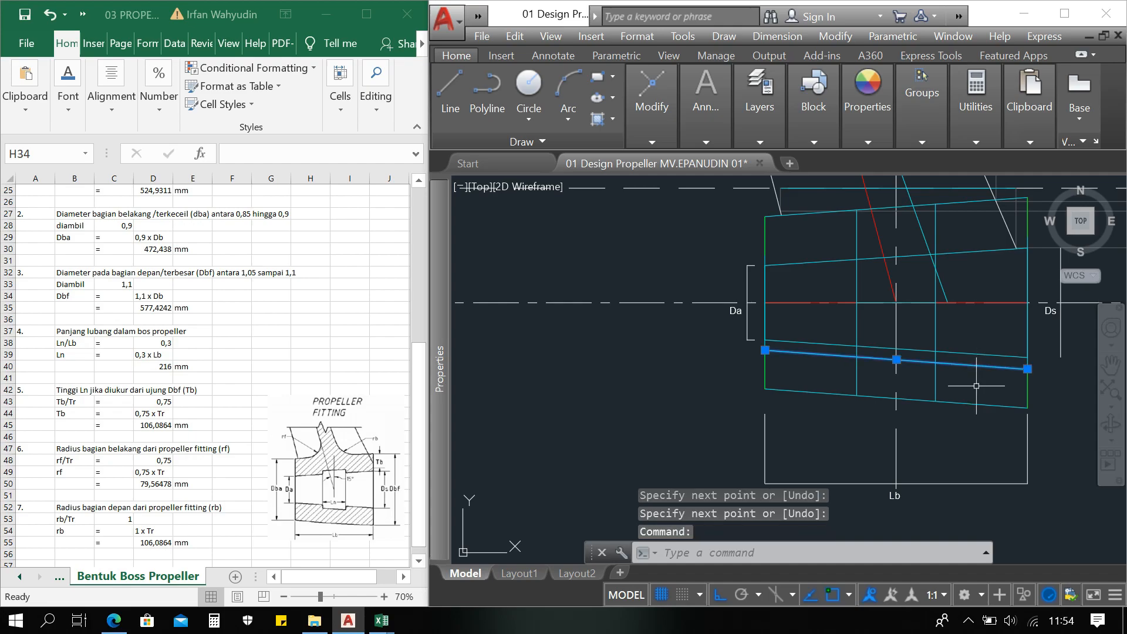
type("mi")
key("Return")
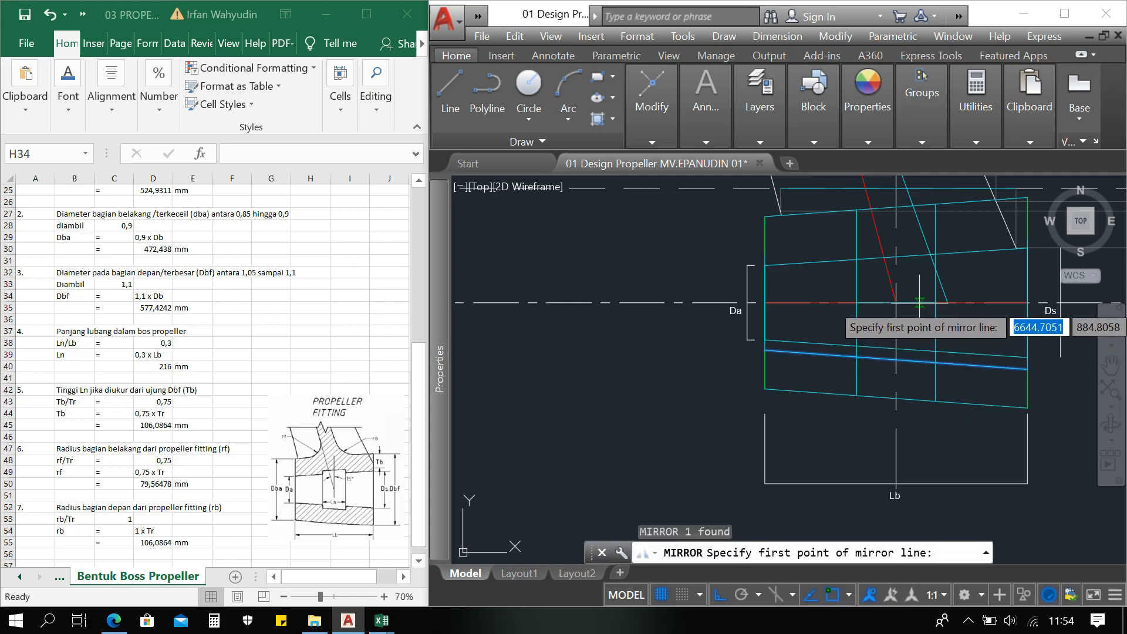
left_click(896, 303)
left_click(797, 306)
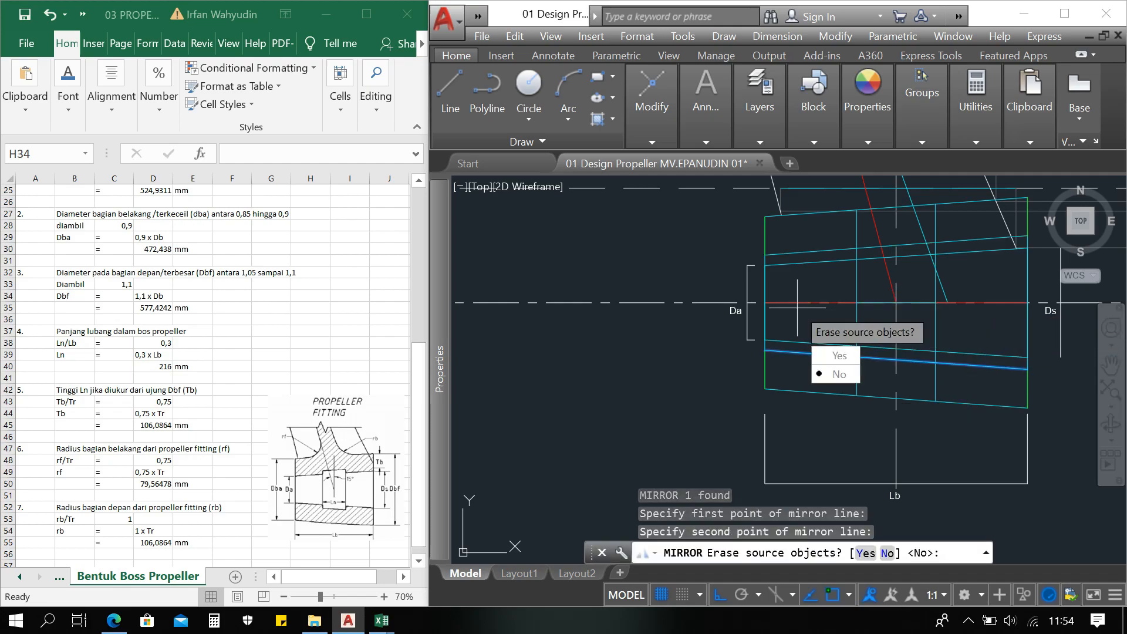
key("Return")
mouse_move(798, 310)
middle_mouse_down()
mouse_move(747, 301)
mouse_move(745, 312)
mouse_move(743, 300)
middle_mouse_up()
key("Escape")
key("Escape")
key("Escape")
Step: Trim the boss's upper half so the recess line stays between the two verticals and the bore line outside them
type("tr")
key("Return")
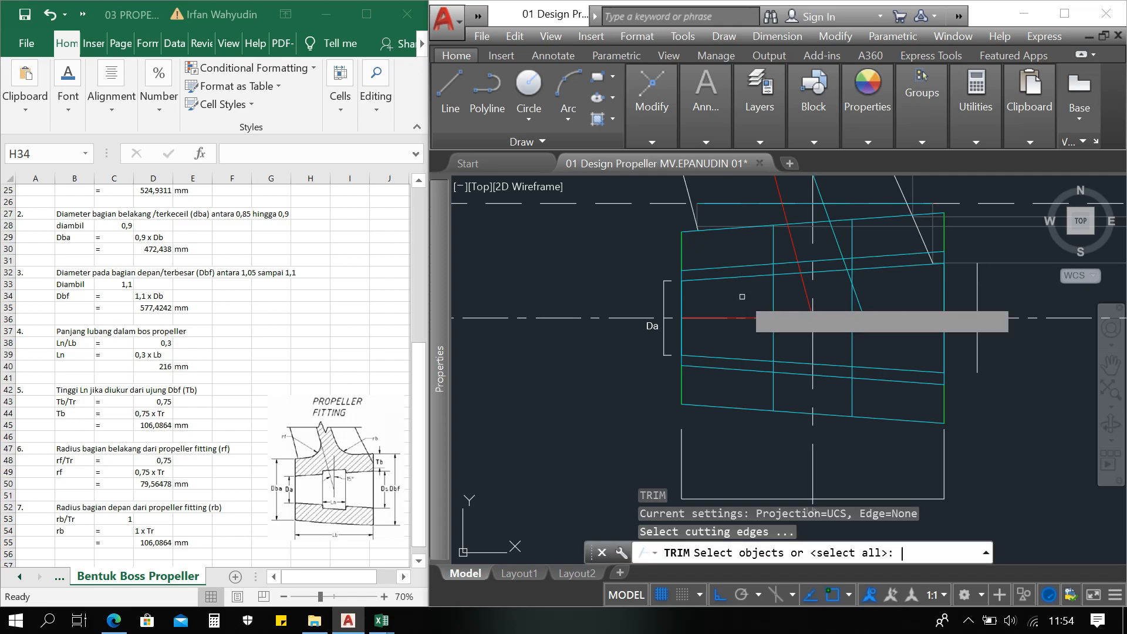
key("Return")
scroll(761, 290, "up", 2)
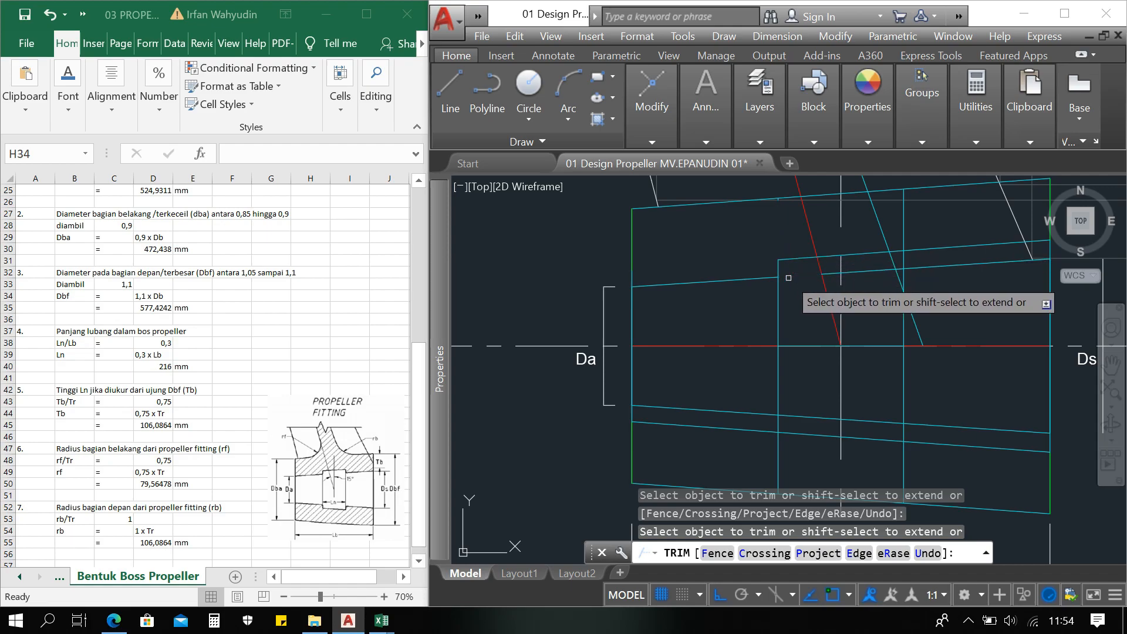
scroll(899, 271, "up", 2)
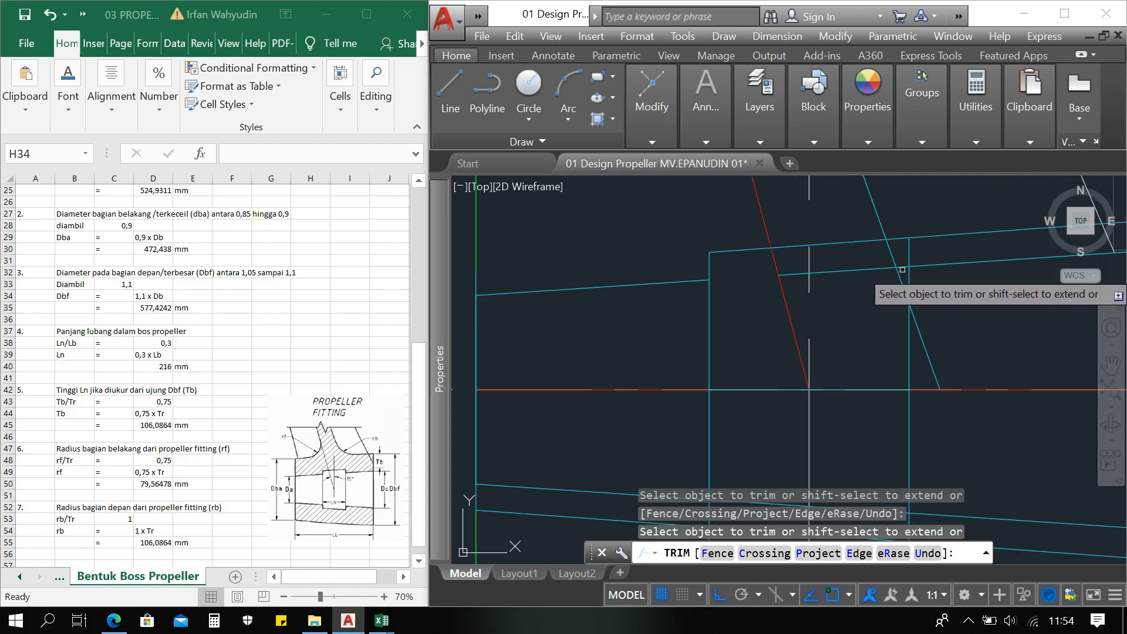
scroll(669, 291, "down", 2)
key("Escape")
key("Escape")
key("Escape")
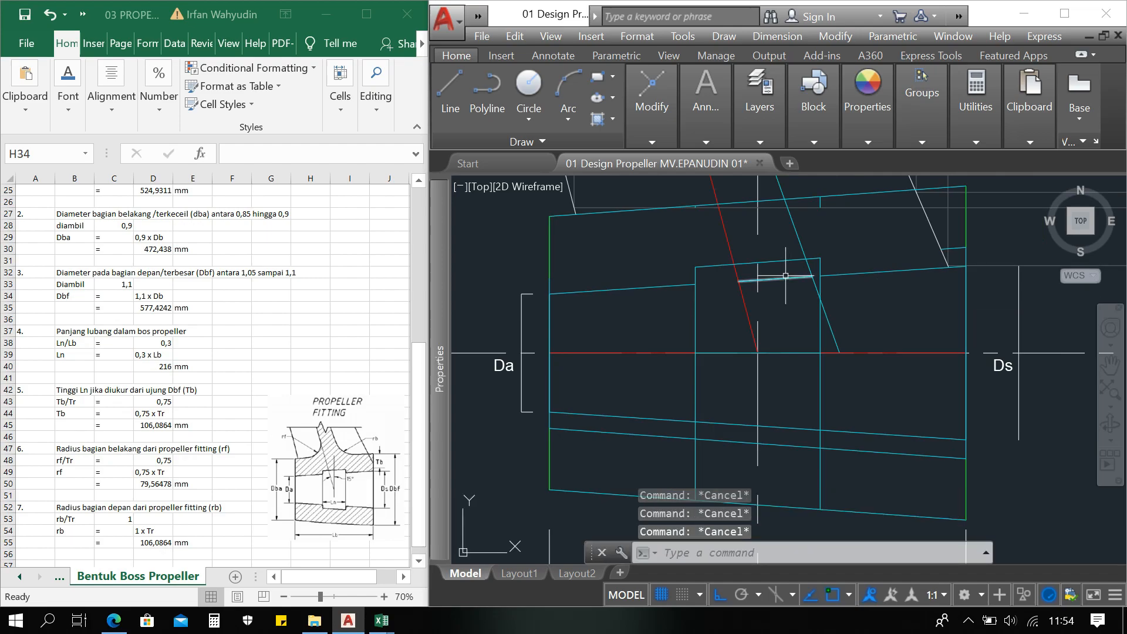
Step: Erase the line fragments left around the upper recess after trimming
left_click(785, 276)
key("Delete")
scroll(734, 247, "up", 2)
scroll(674, 208, "down", 2)
left_click(675, 209)
left_click(706, 237)
key("Delete")
left_click(921, 250)
left_click(984, 301)
key("Delete")
Step: Trim the lower half so the recess line stays between the two verticals and the bore line outside them
middle_click_drag(890, 413, 896, 384)
middle_click_drag(780, 428, 801, 369)
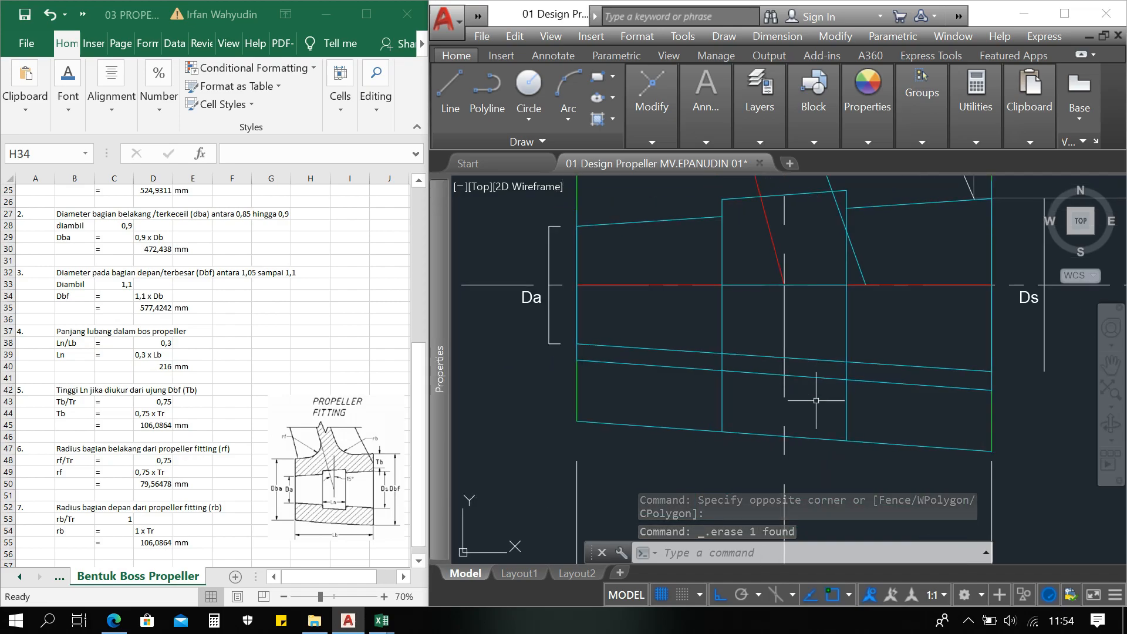
type("tr")
key("Return")
key("Return")
left_click(708, 369)
left_click(817, 360)
key("Escape")
key("Escape")
key("Escape")
middle_click_drag(779, 333, 796, 360)
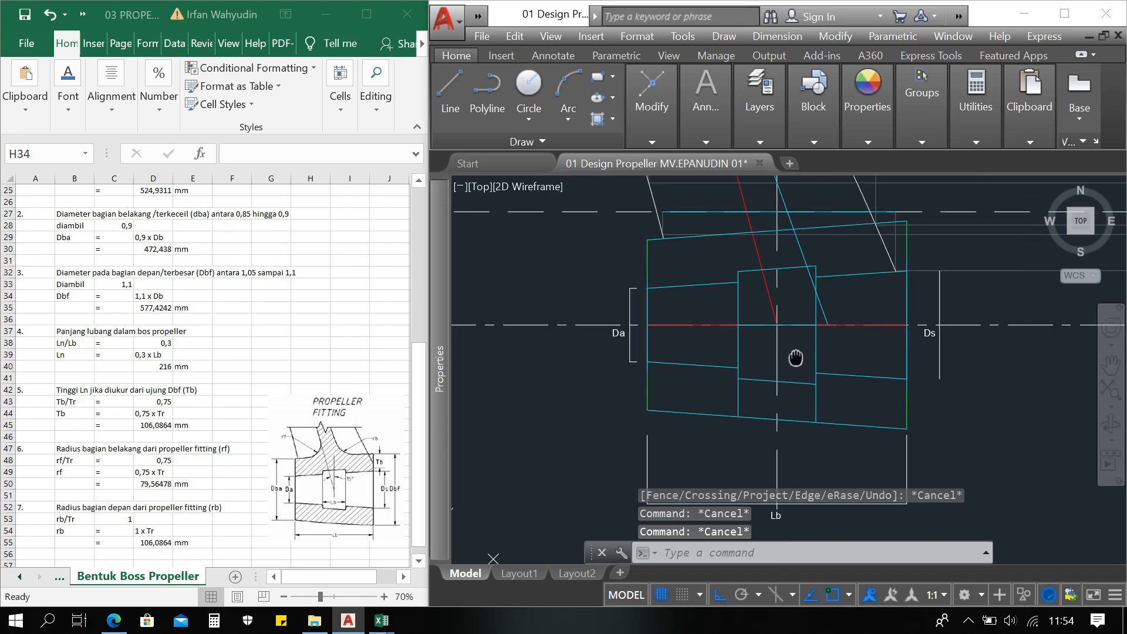
Step: Trim away the verticals crossing the bore and the parts of the red and cyan slanted lines inside the bore
key("Return")
left_click(743, 269)
left_click(737, 268)
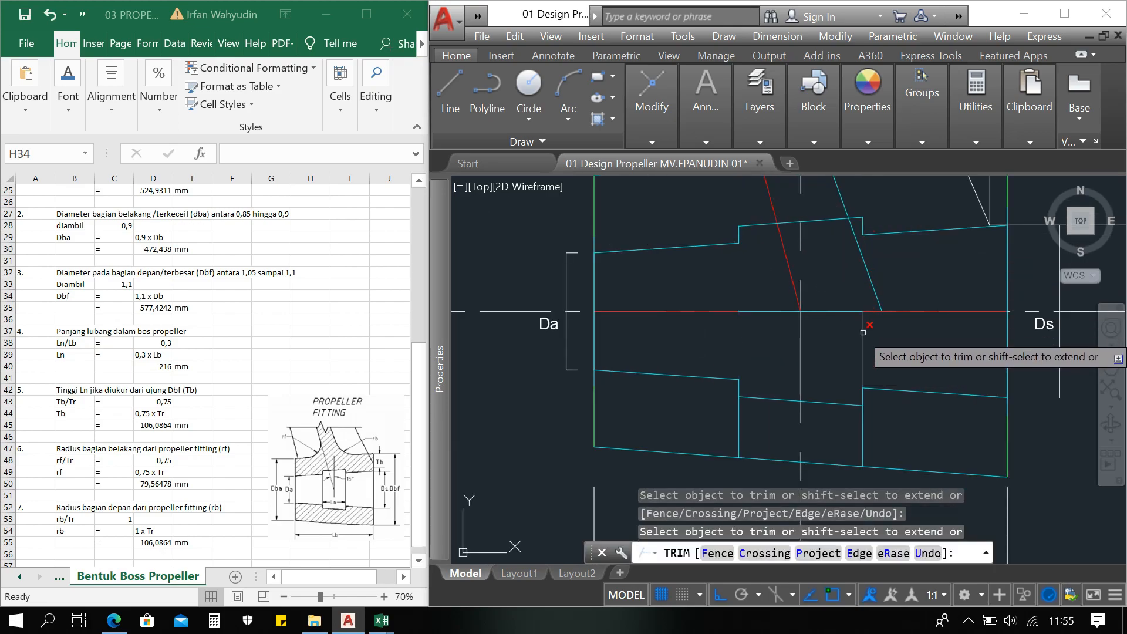
middle_click_drag(842, 276, 830, 322)
left_click(848, 295)
left_click(772, 298)
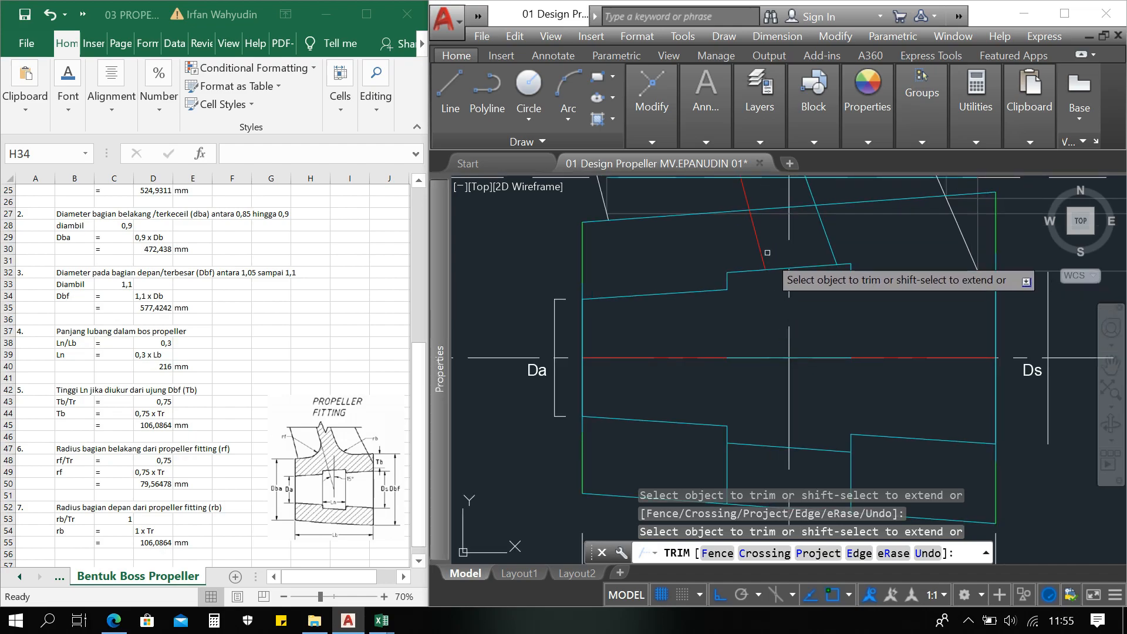
Step: Trim the red and cyan slanted lines back to the boss's upper edge
left_click(760, 246)
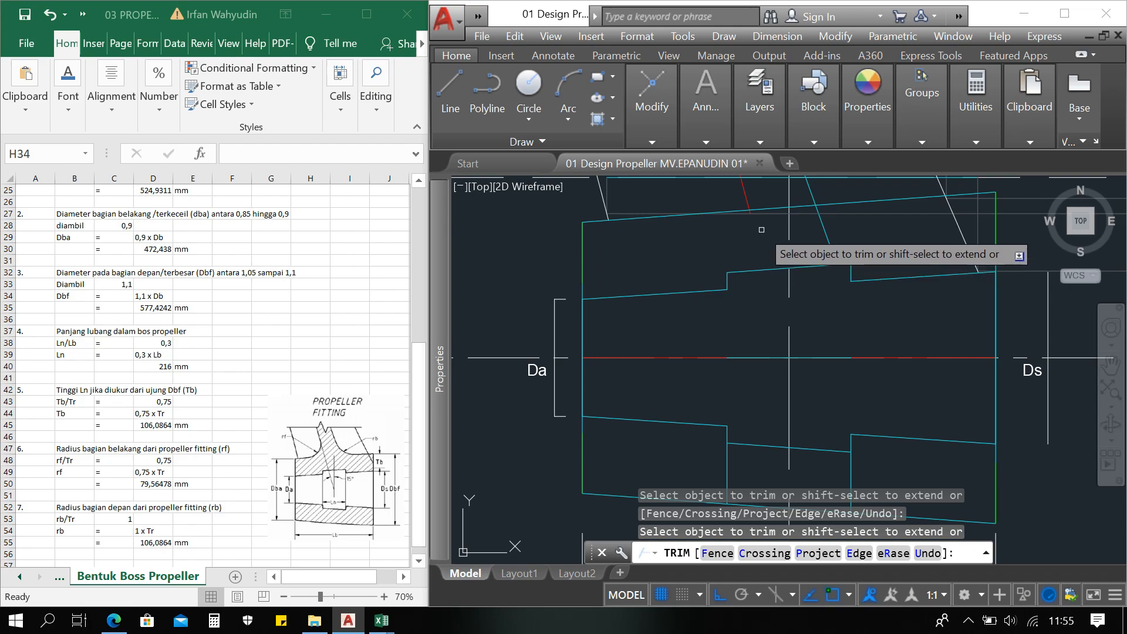
scroll(734, 210, "up", 6)
scroll(729, 209, "down", 4)
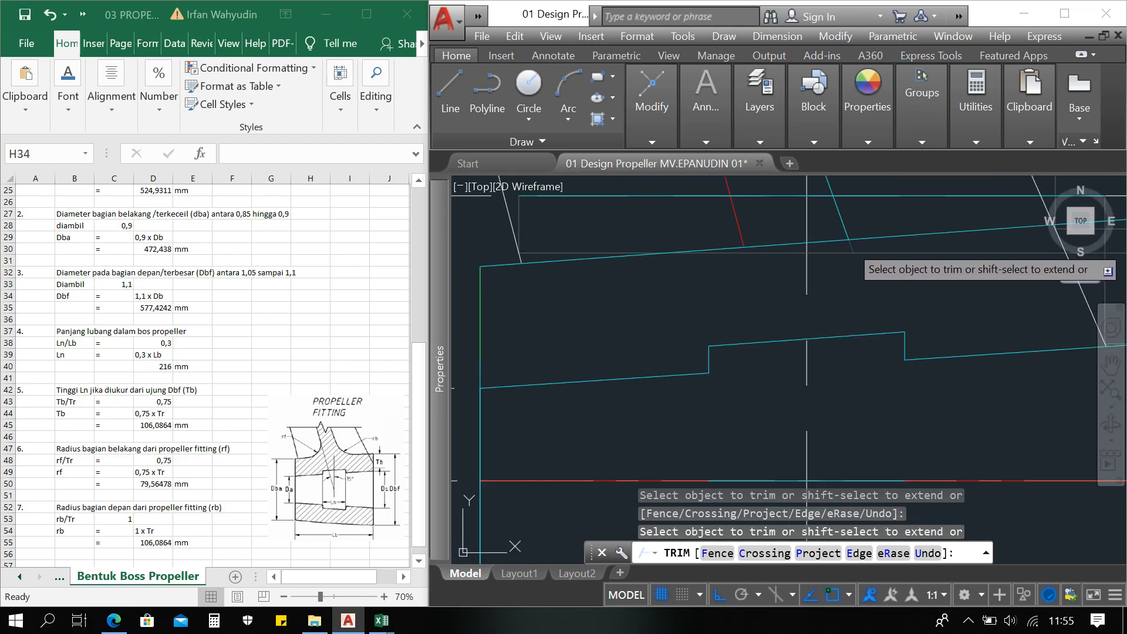
scroll(854, 241, "down", 4)
key("Escape")
key("Escape")
key("Escape")
key("Escape")
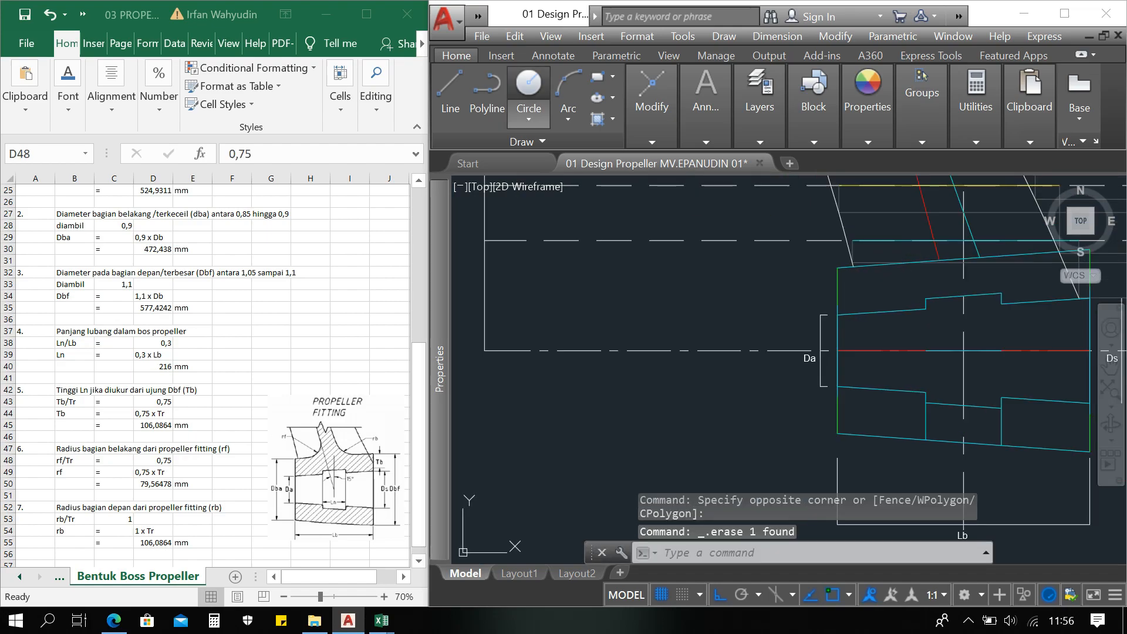
Step: Draw a circle of radius 0.07956478 in the free space beside the boss for the rear fitting radius rf
left_click(529, 87)
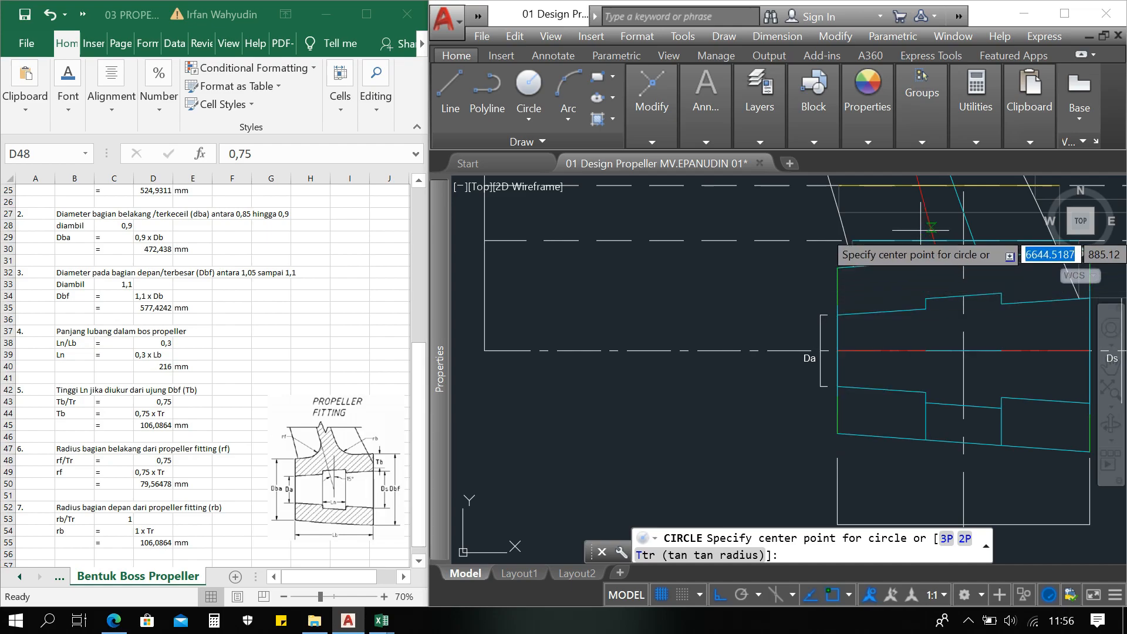
left_click(669, 445)
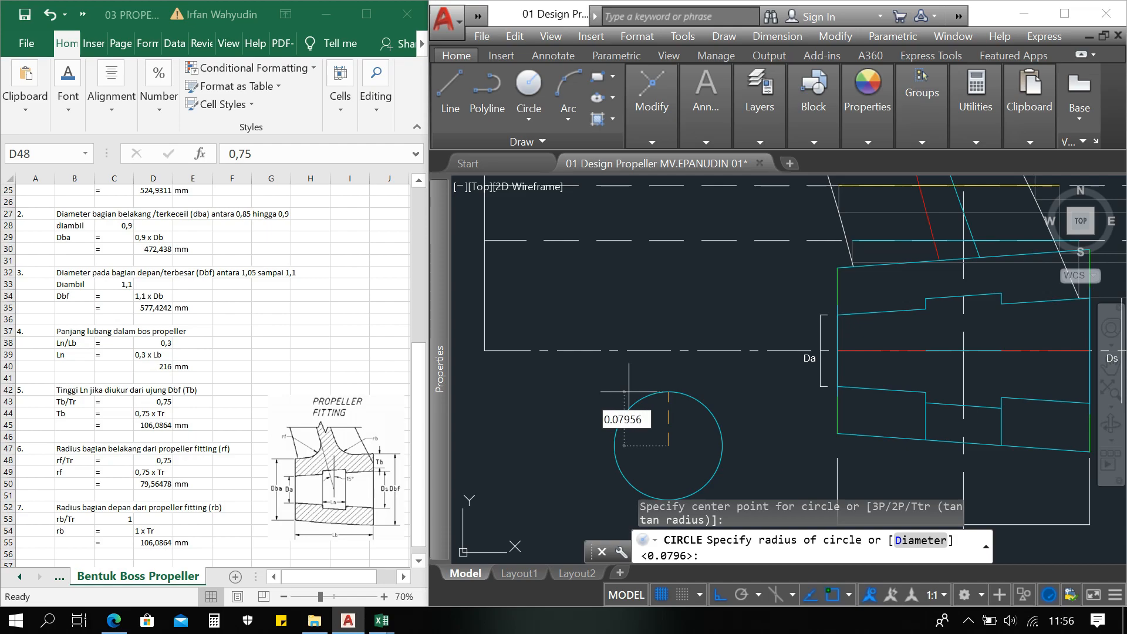
key("Return")
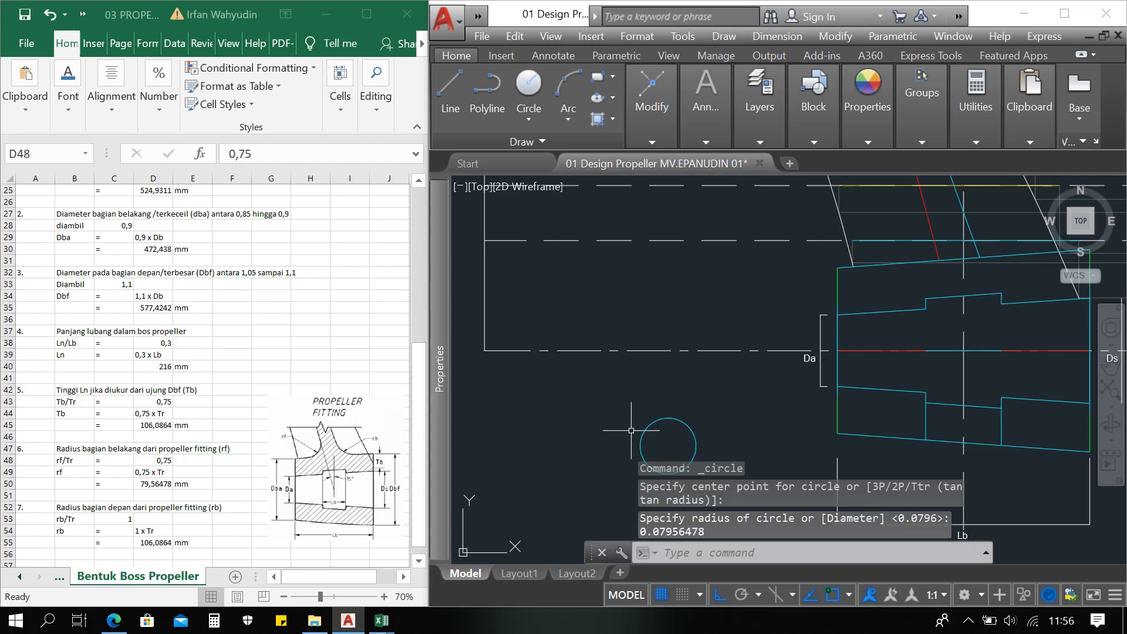
Step: Move the rear fitting circle by its centre so it touches the red slanted line and the boss's upper edge
left_click(652, 435)
left_click(647, 412)
middle_click_drag(598, 460, 567, 372)
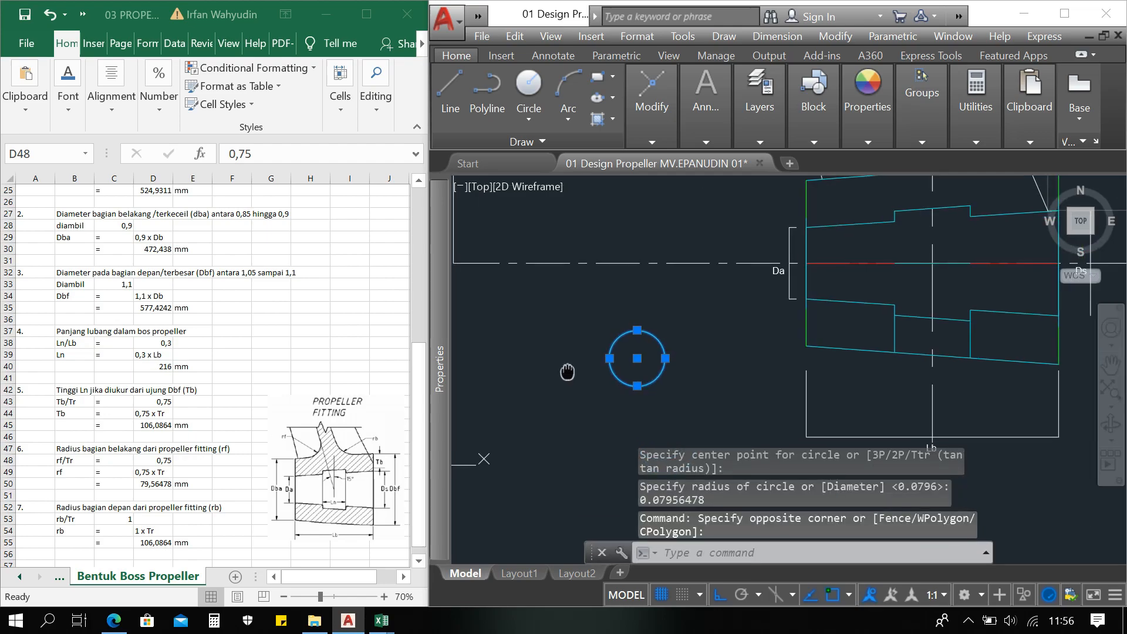
type("M")
key("Return")
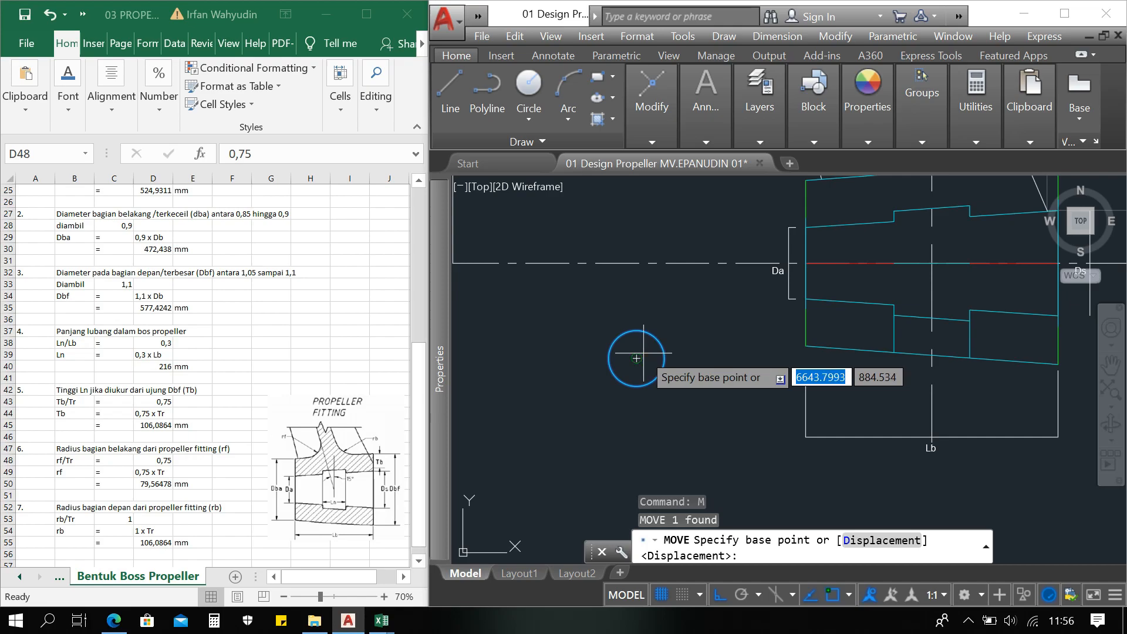
left_click(636, 358)
middle_click_drag(858, 259, 682, 390)
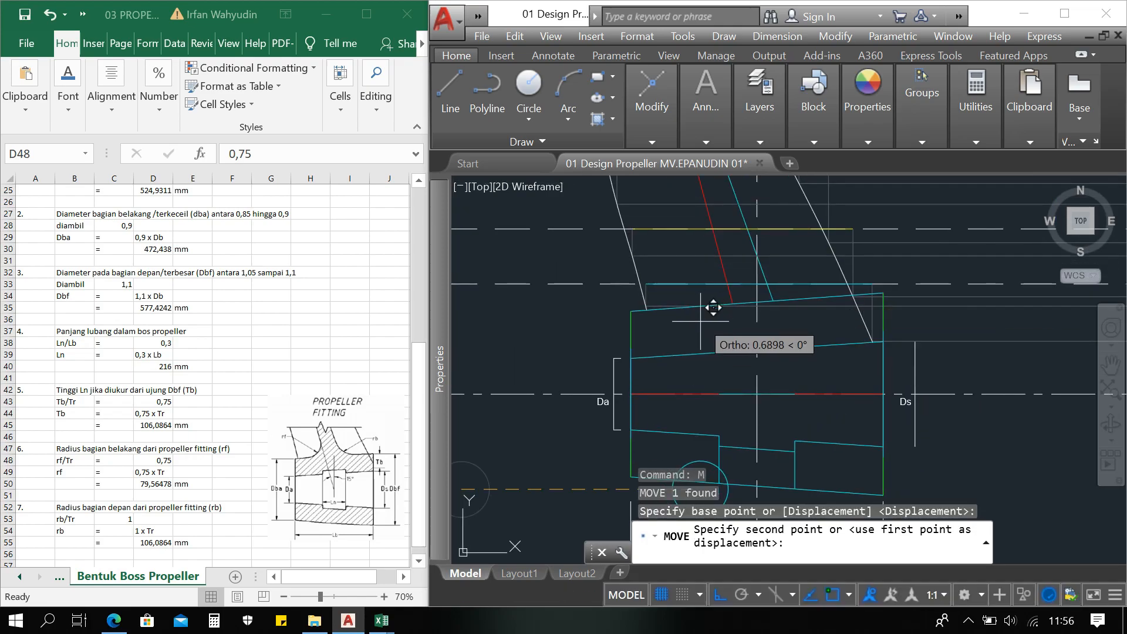
key("F8")
scroll(705, 293, "up", 8)
scroll(691, 280, "down", 2)
middle_click_drag(679, 286, 680, 353)
scroll(669, 300, "up", 2)
scroll(669, 295, "down", 2)
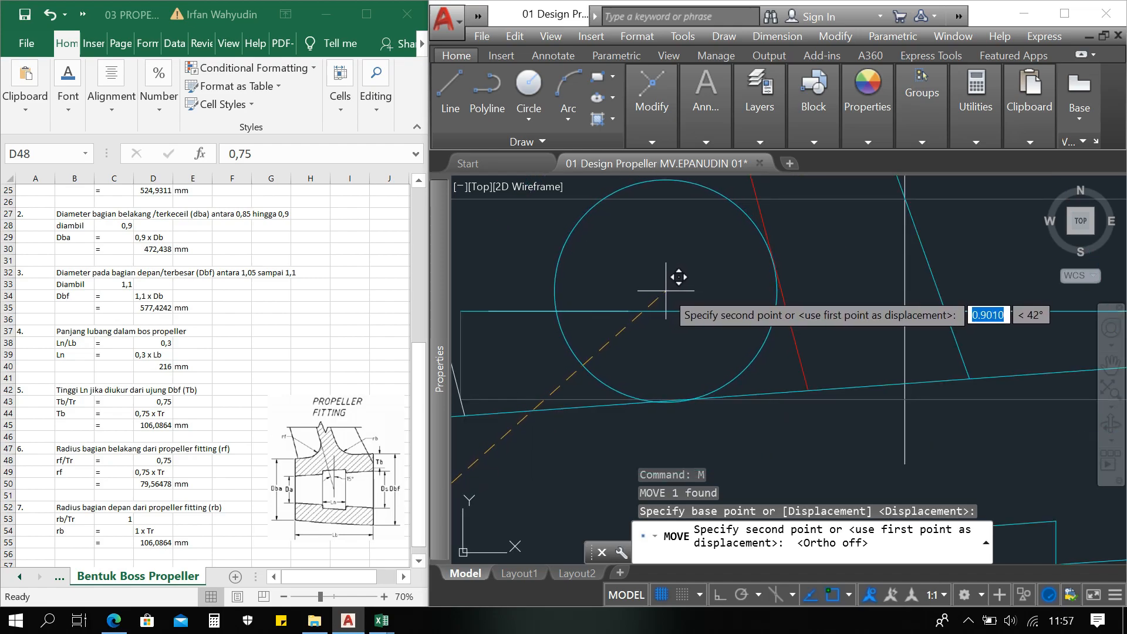
left_click(667, 290)
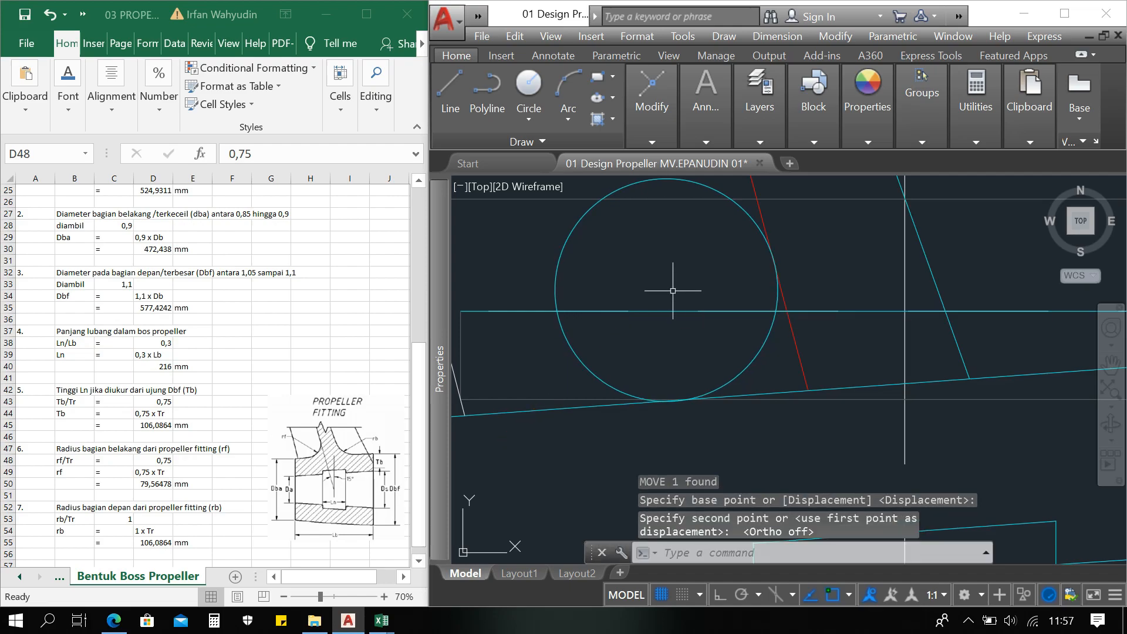
Step: Trim the rear fitting circle and the red slanted line where they meet
type("tr")
key("Return")
key("Return")
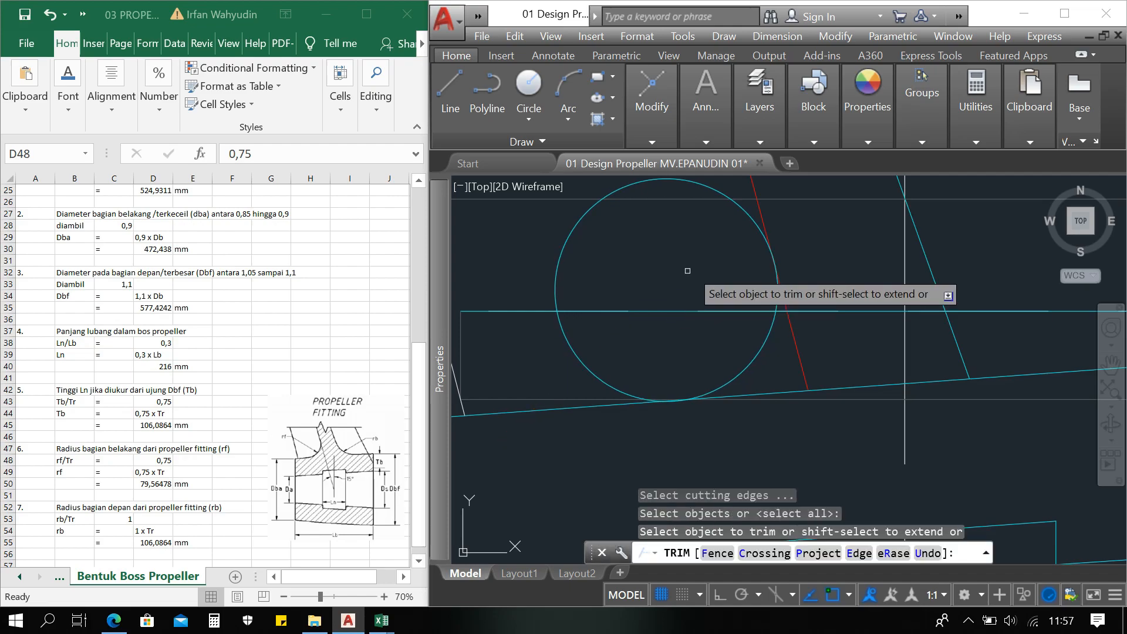
left_click(781, 288)
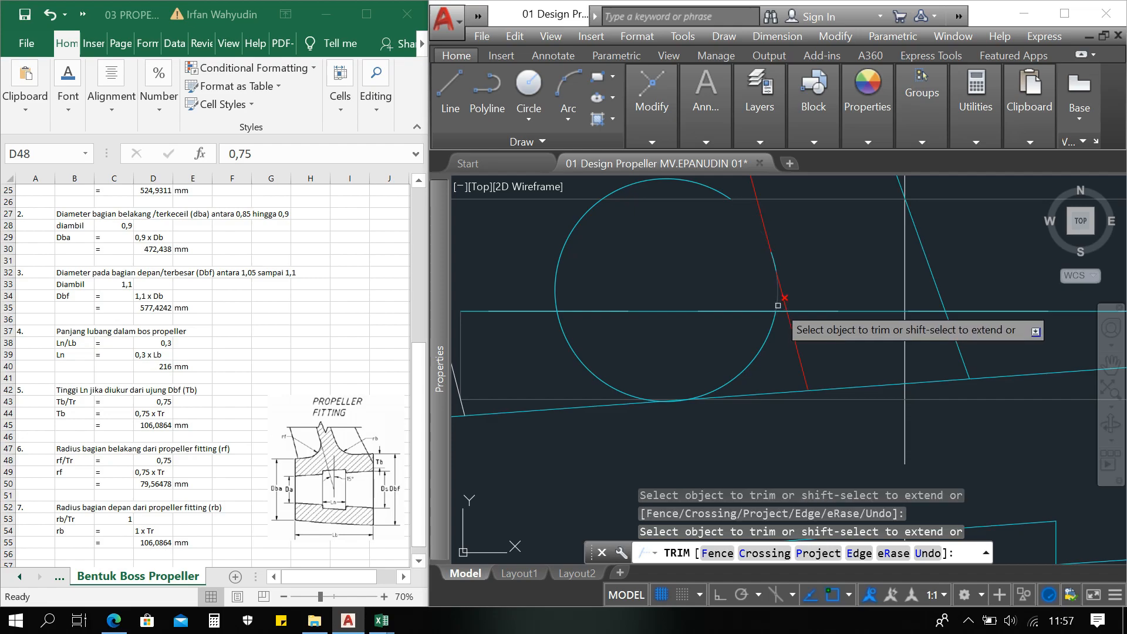
middle_click_drag(680, 371, 723, 315)
scroll(695, 334, "up", 4)
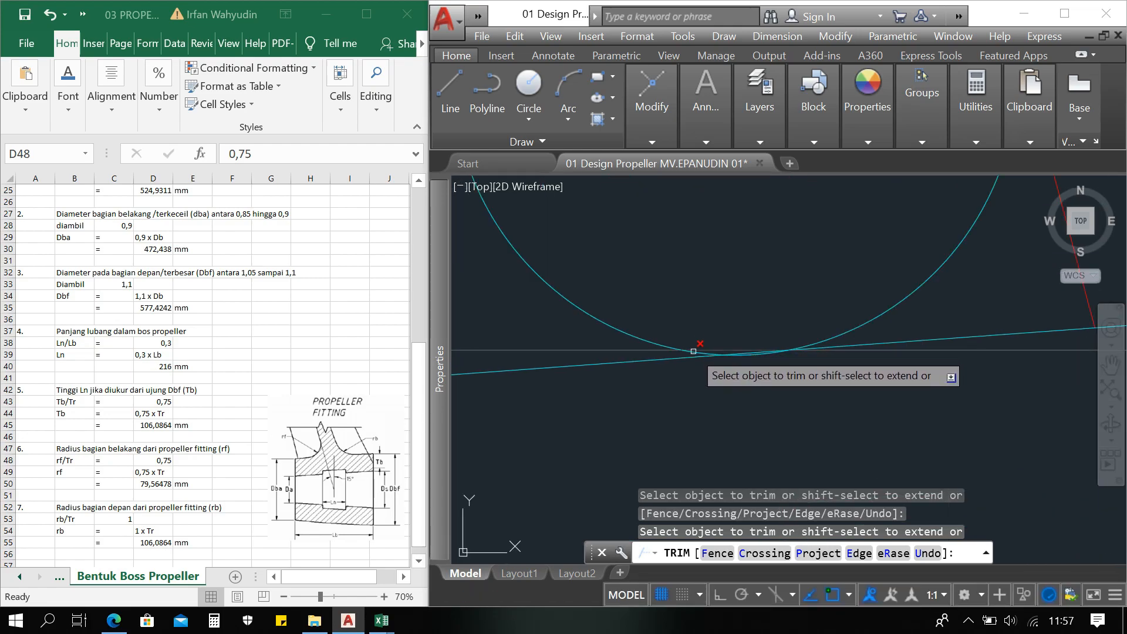
scroll(697, 354, "down", 5)
key("Escape")
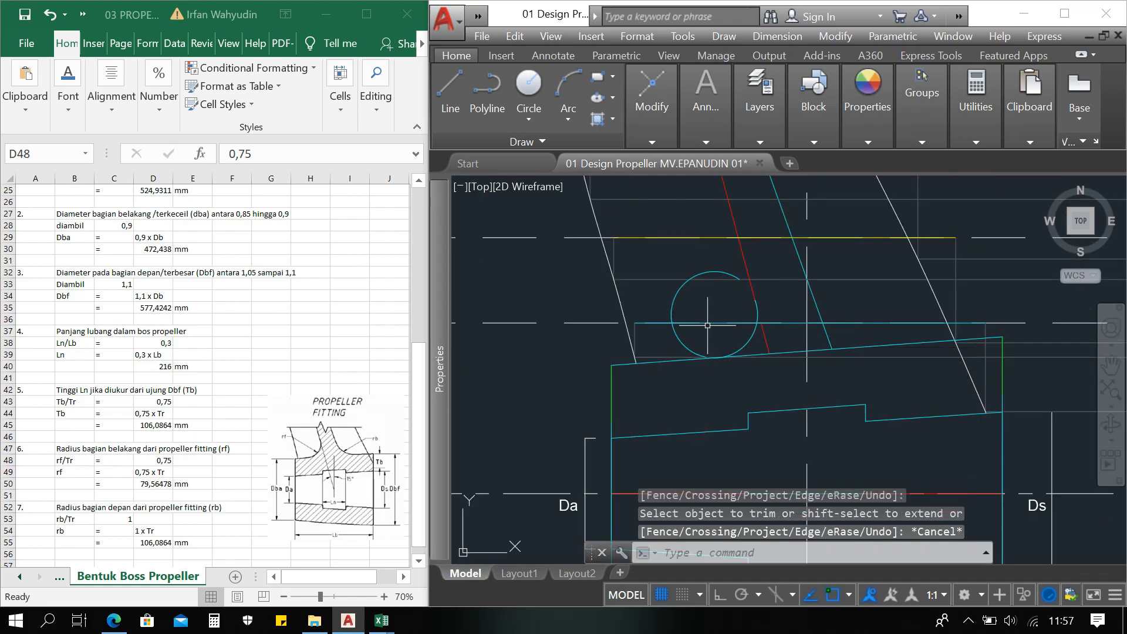
Step: Delete the circle's leftover arc and the red line stub below the contact point, keeping only the rear fitting curve
key("Escape")
key("Escape")
left_click(695, 305)
left_click(664, 306)
key("Delete")
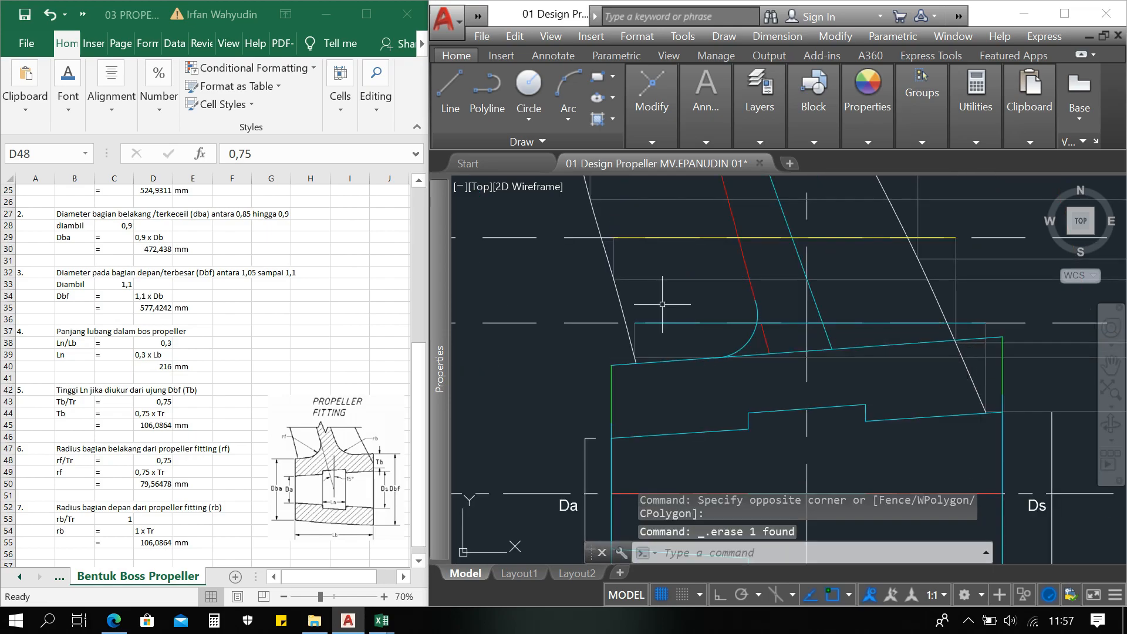
scroll(776, 348, "up", 2)
left_click(766, 345)
key("Delete")
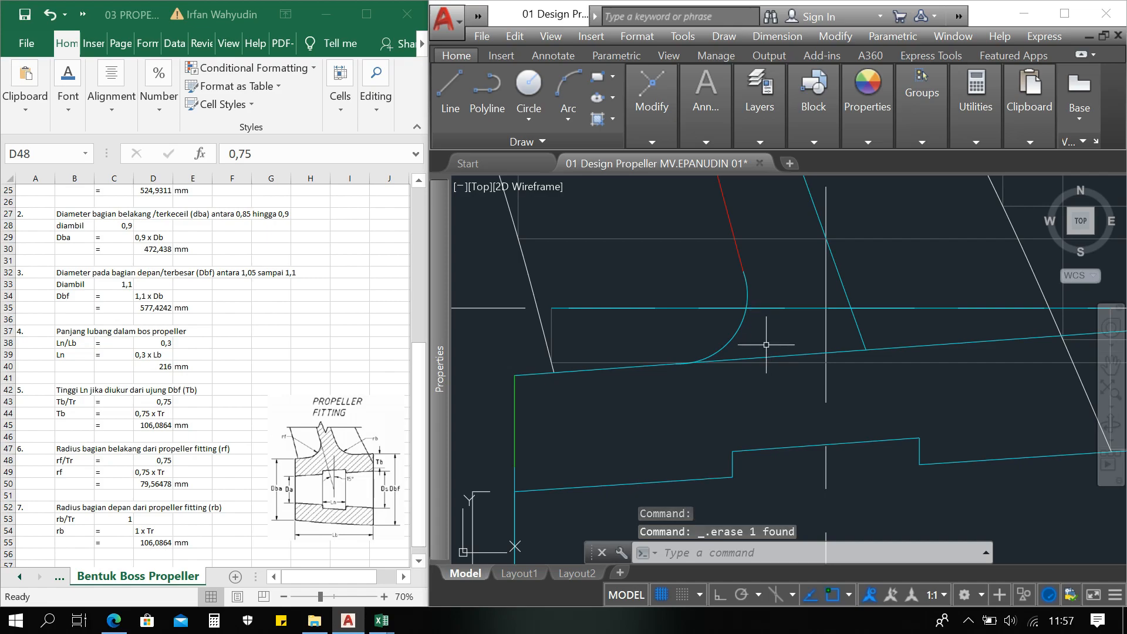
Step: Draw a circle of radius 0.1060864 in the free space beside the boss for the front fitting radius rb
scroll(767, 357, "down", 5)
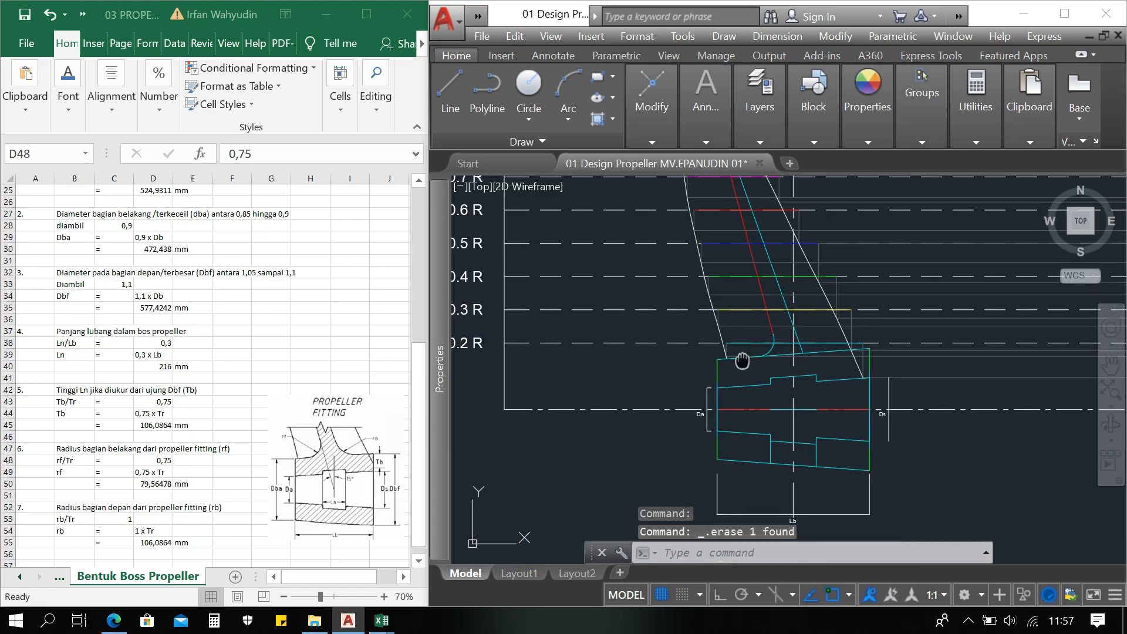
middle_click_drag(670, 420, 784, 346)
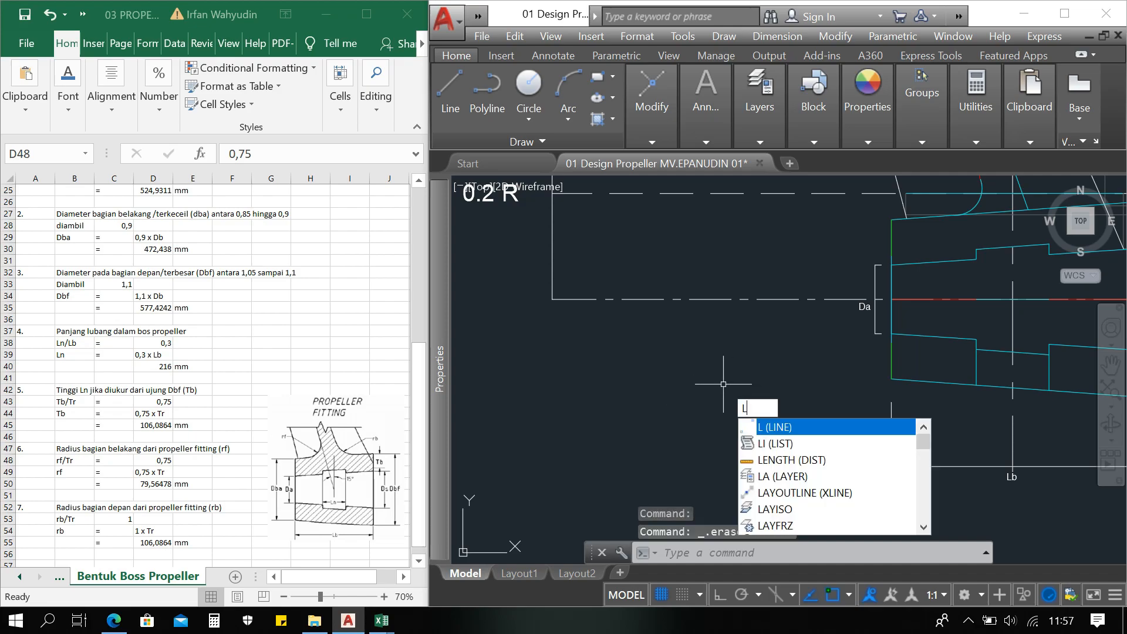
key("Escape")
left_click(528, 85)
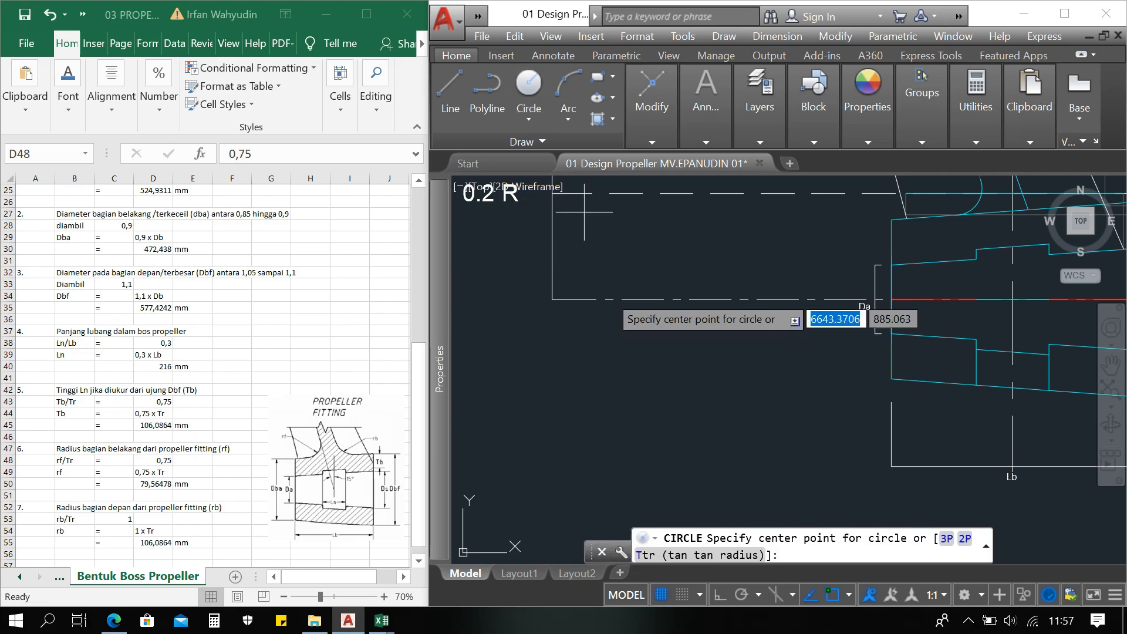
left_click(629, 374)
key("F8")
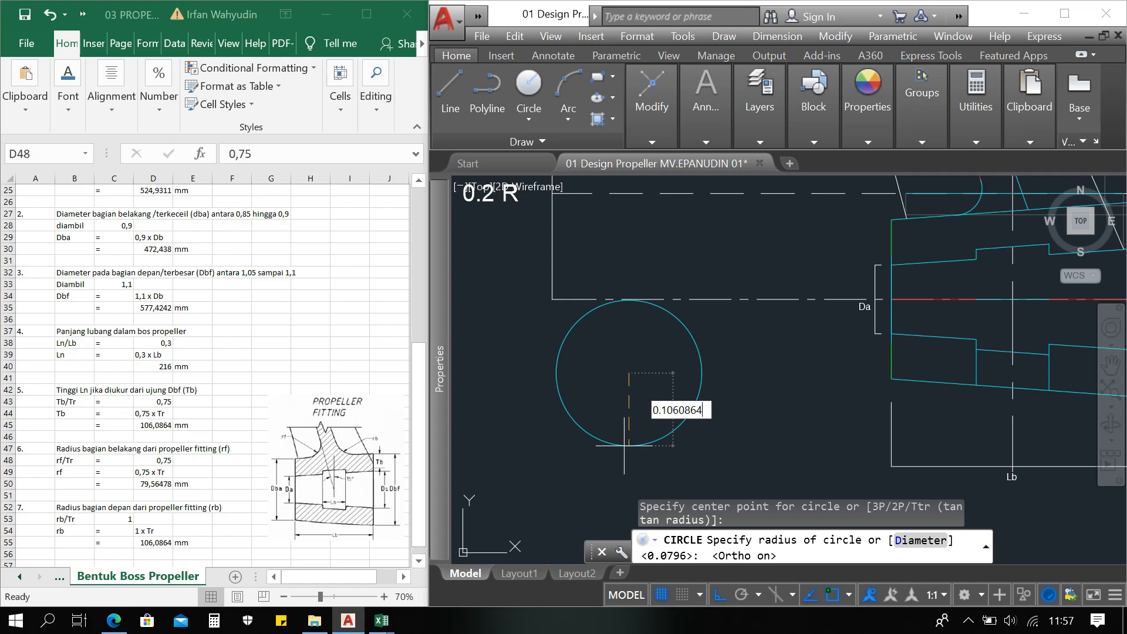
key("Return")
Step: Move the rb circle by its centre so it touches the cyan slanted line and the boss's upper edge
left_click(642, 374)
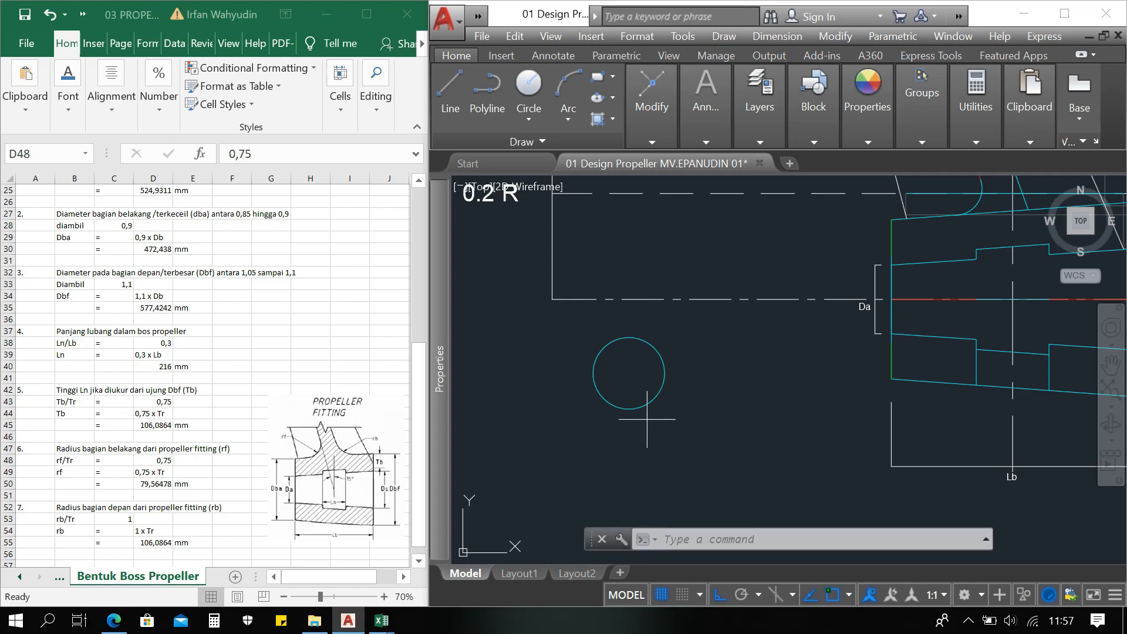
left_click(642, 375)
type("M")
key("Return")
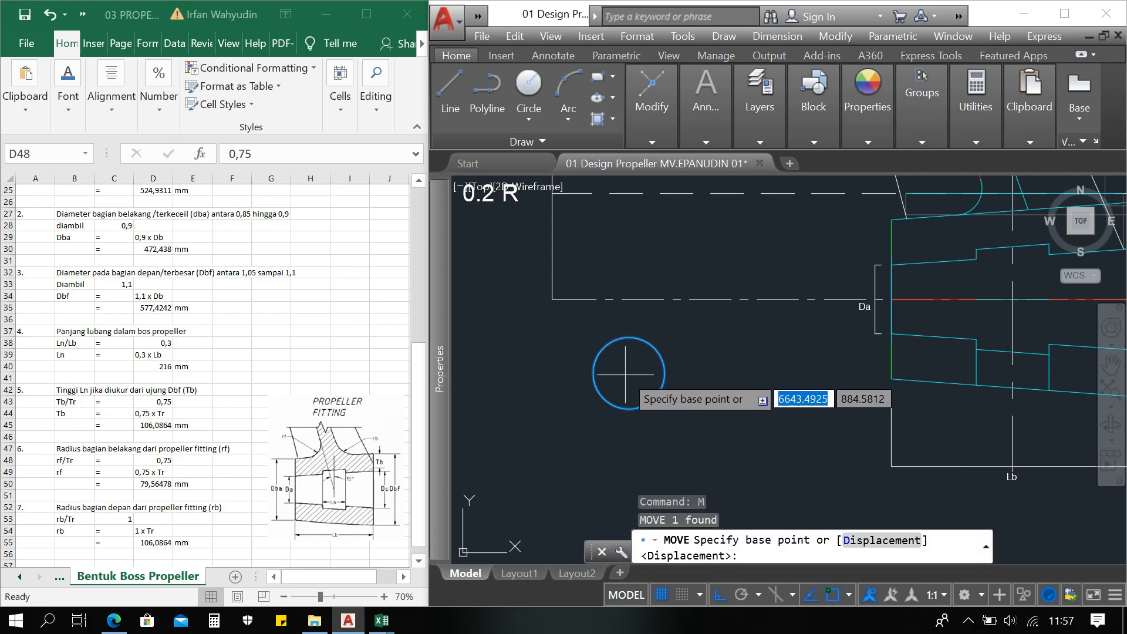
left_click(629, 374)
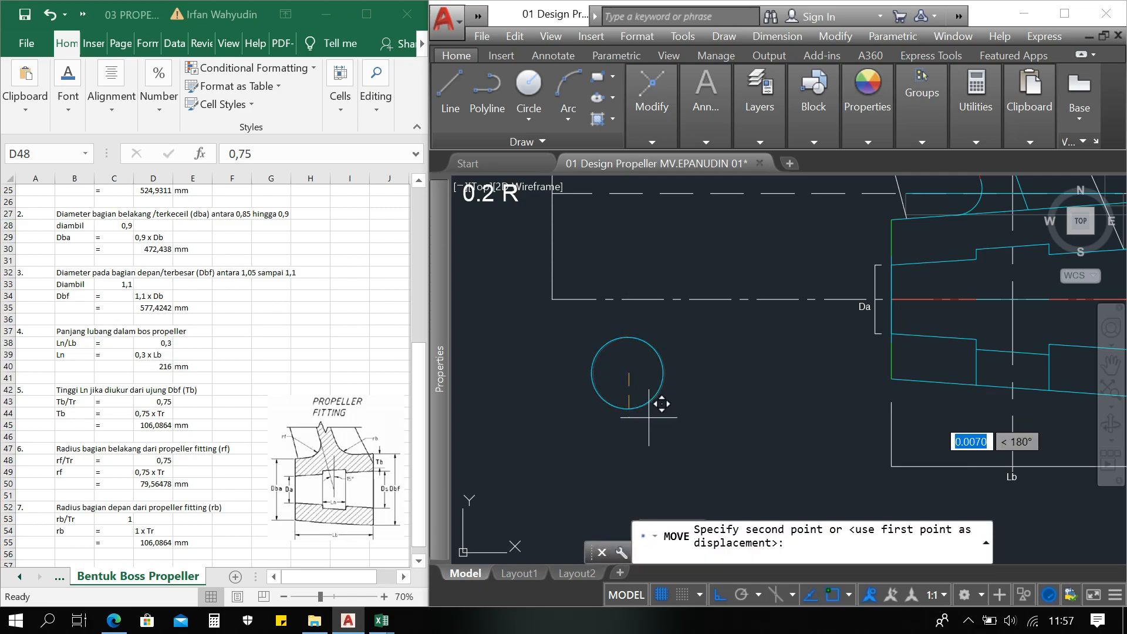
scroll(637, 394, "down", 5)
scroll(772, 371, "up", 5)
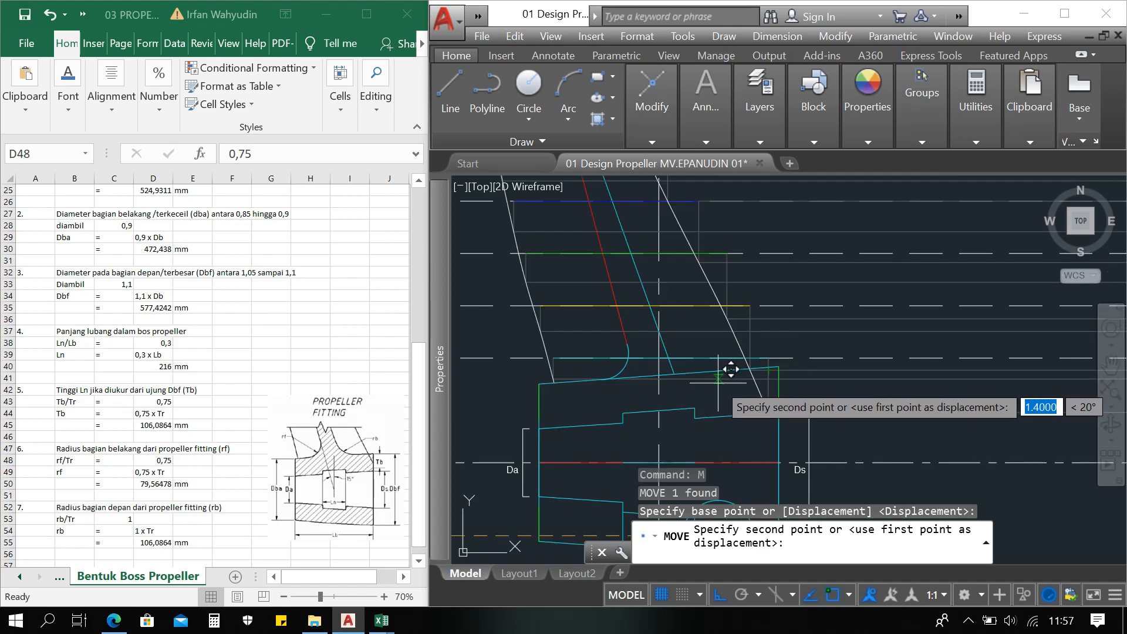
key("F8")
scroll(687, 330, "up", 4)
scroll(687, 330, "up", 3)
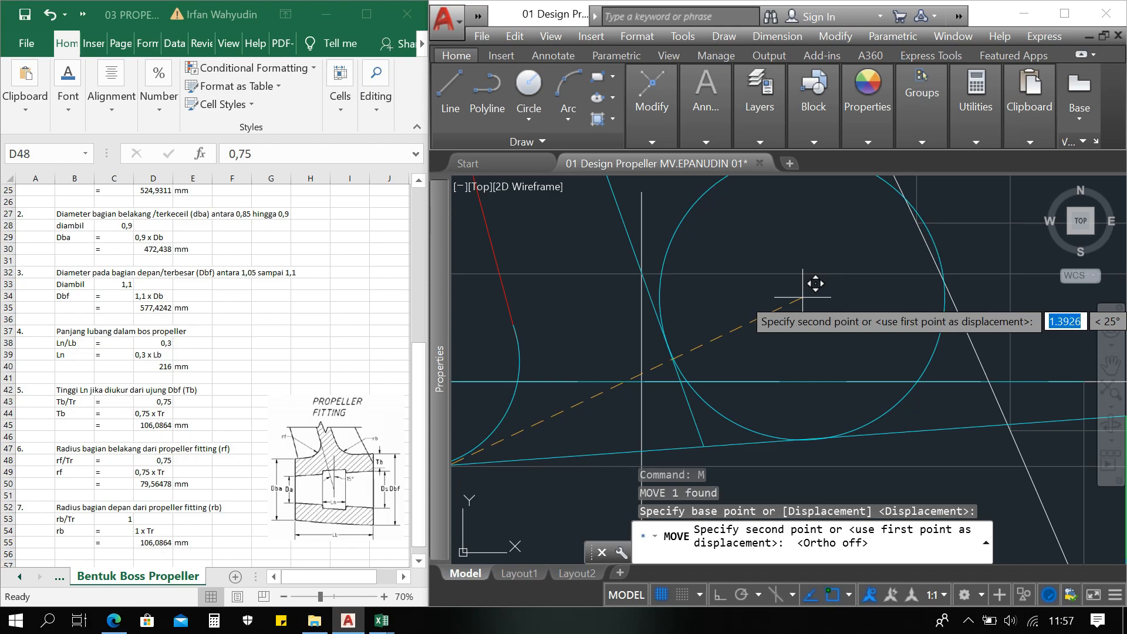
left_click(803, 297)
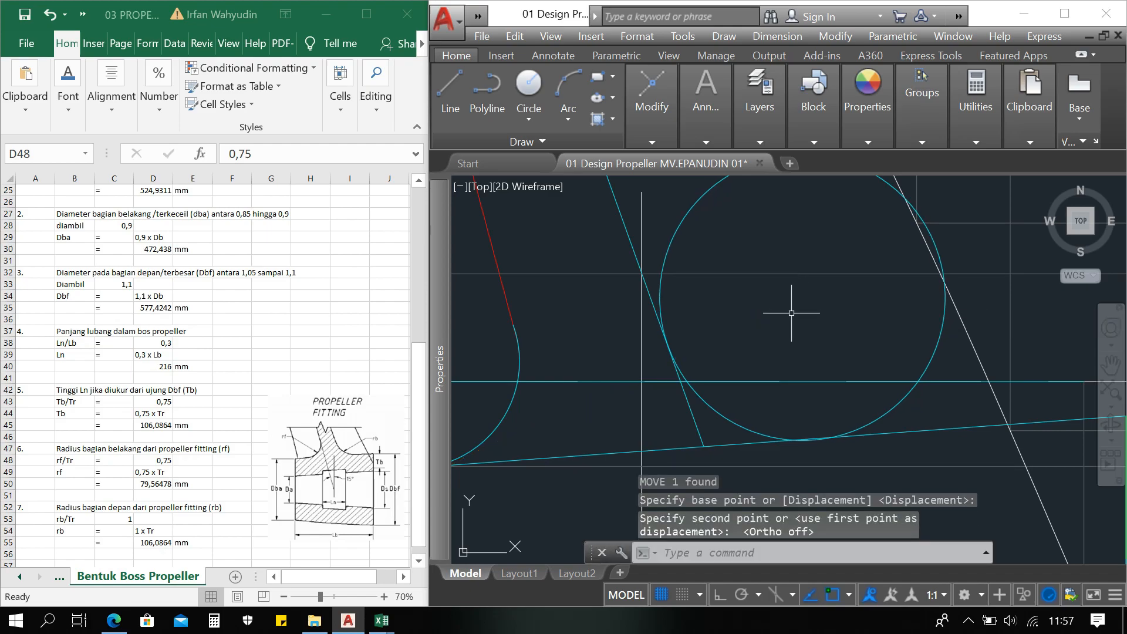
Step: Try to trim the rb circle on the side next to the cyan slanted line
type("tr")
key("Return")
key("Return")
left_click(664, 300)
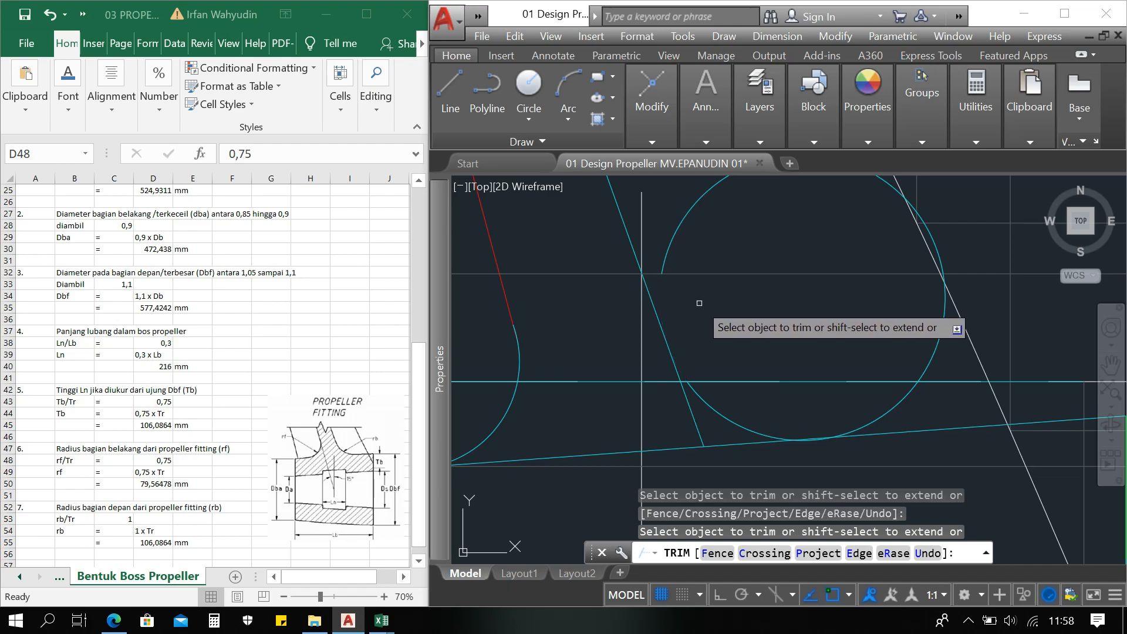
key("ctrl+z")
key("Escape")
key("Escape")
key("Escape")
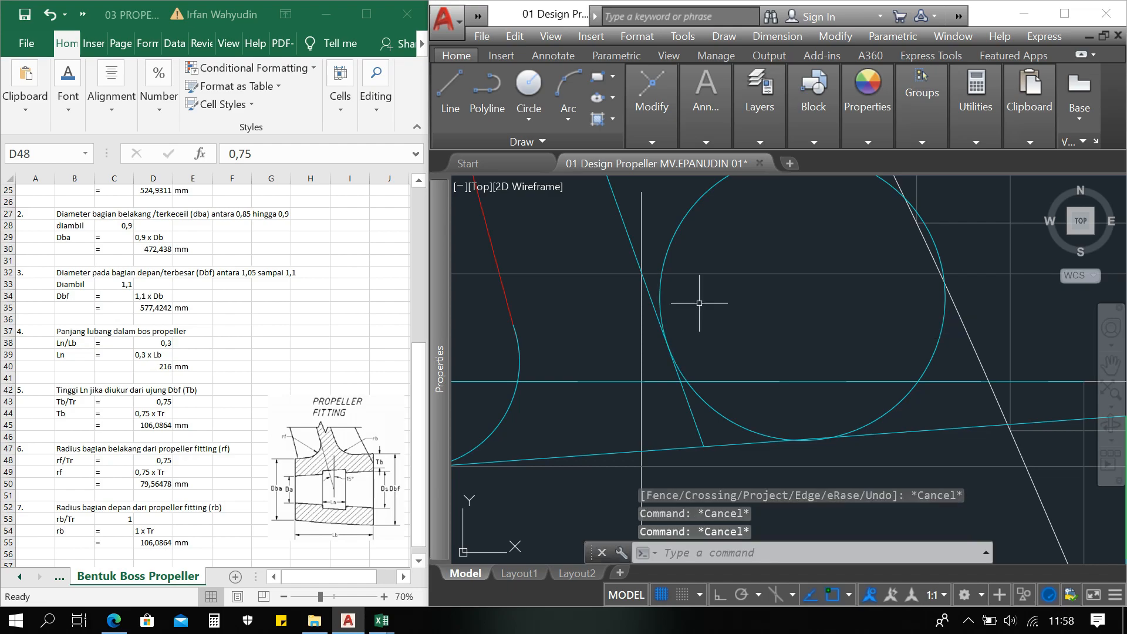
Step: Shift the rb circle slightly by its centre towards the cyan slanted line
left_click(677, 229)
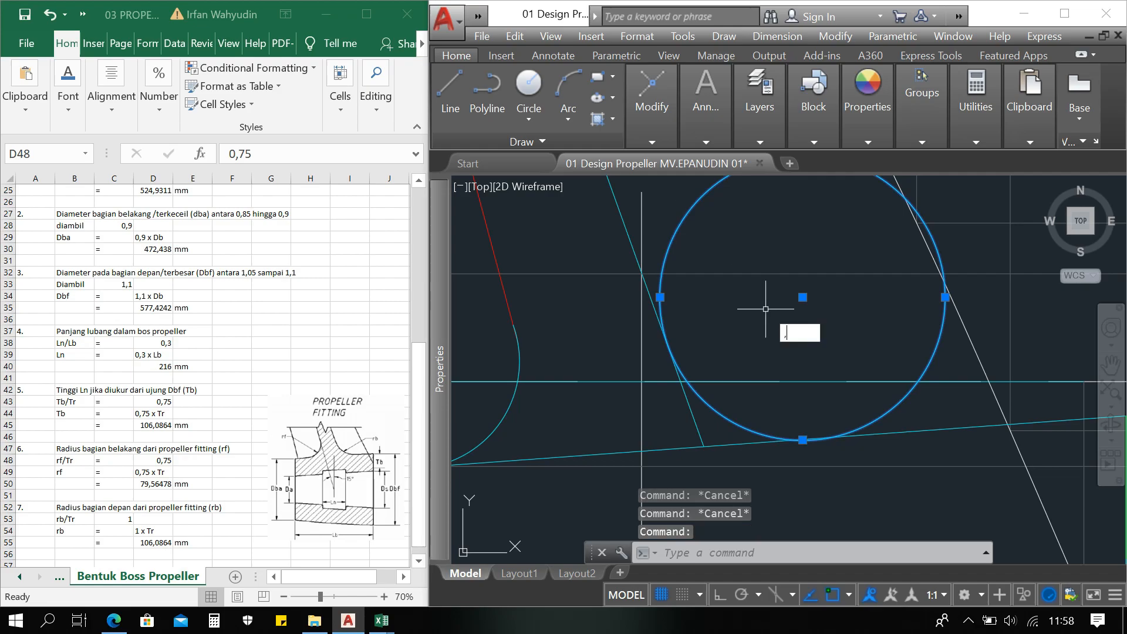
key("Return")
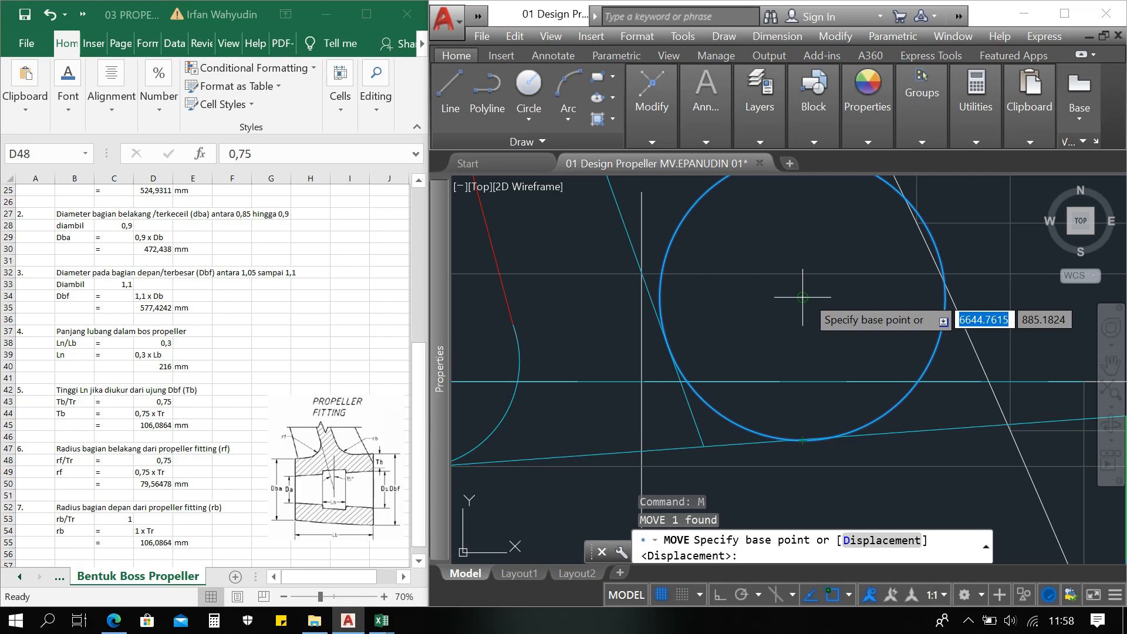
left_click(803, 297)
scroll(802, 295, "up", 2)
scroll(798, 298, "down", 3)
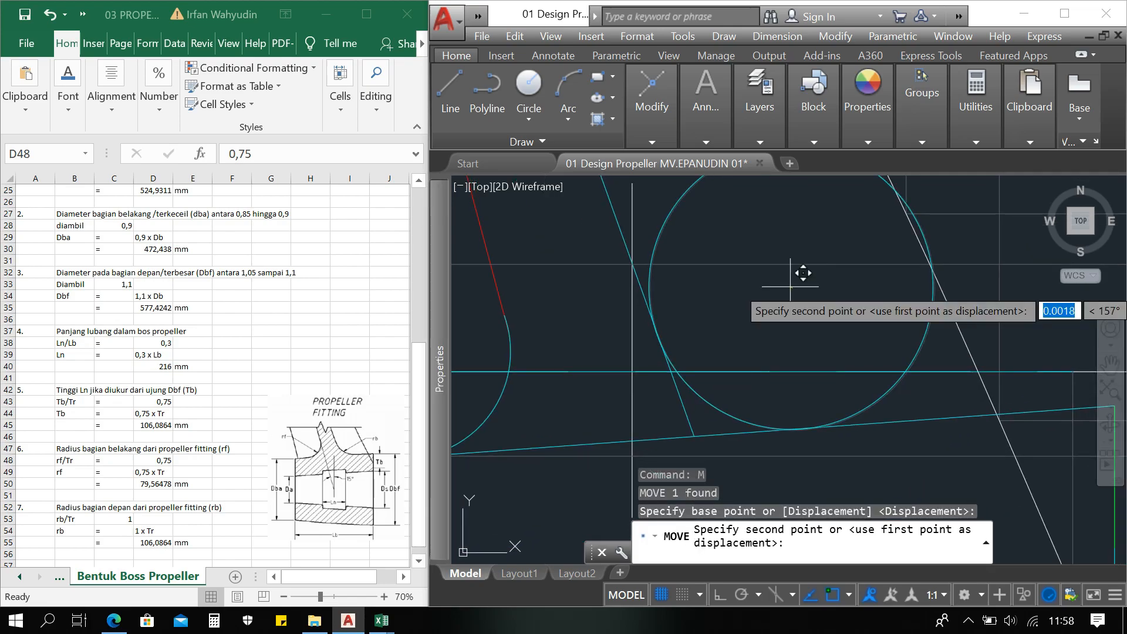
left_click(790, 286)
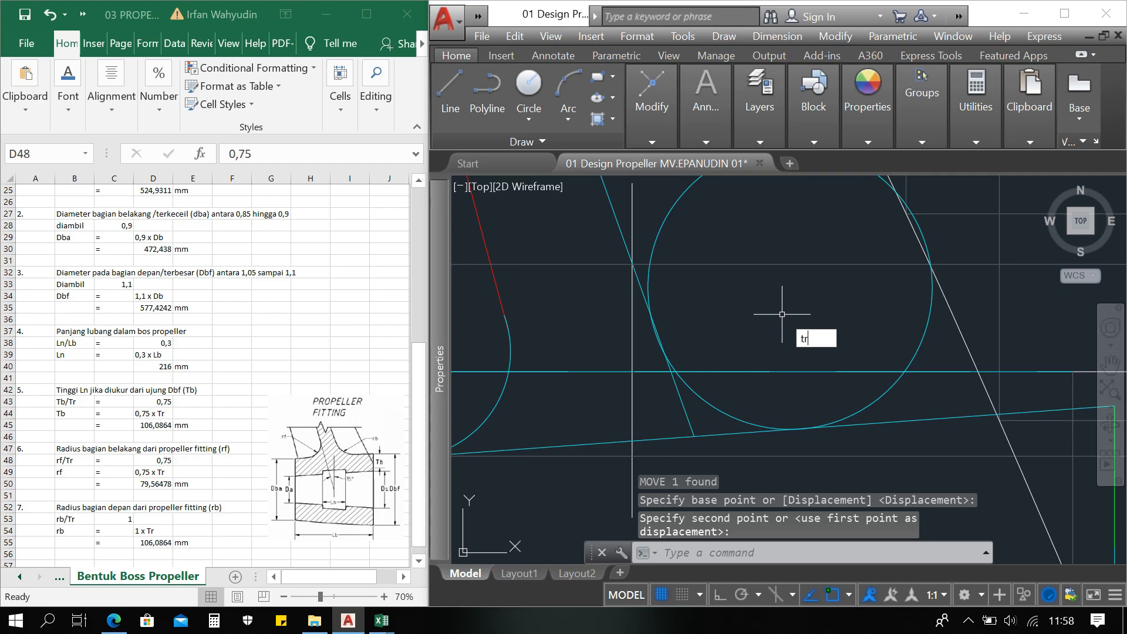
Step: Trim the rb circle, the cyan slanted line's lower end and the boss's upper edge between the two fitting curves
key("Return")
left_click(649, 279)
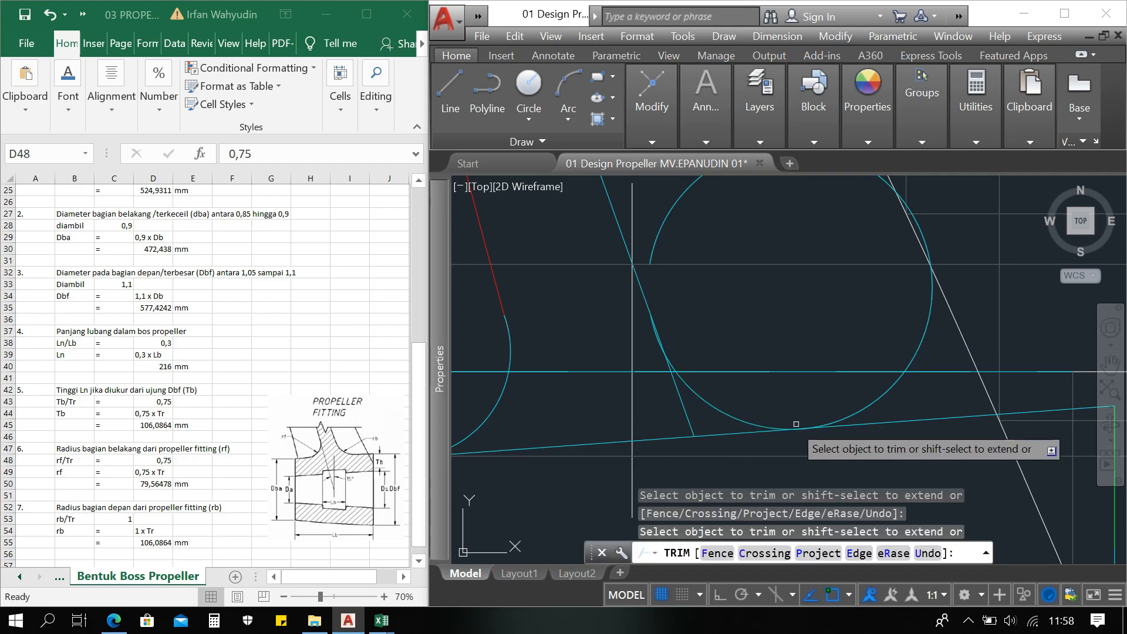
left_click(677, 406)
left_click(681, 394)
scroll(672, 374, "up", 4)
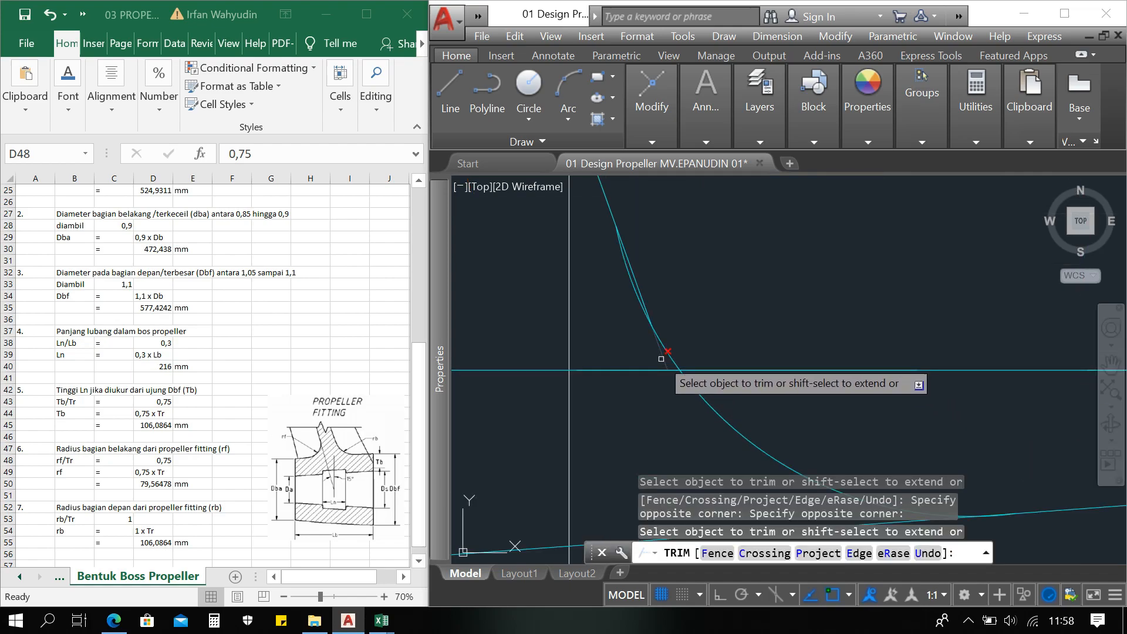
left_click(663, 357)
scroll(687, 345, "down", 4)
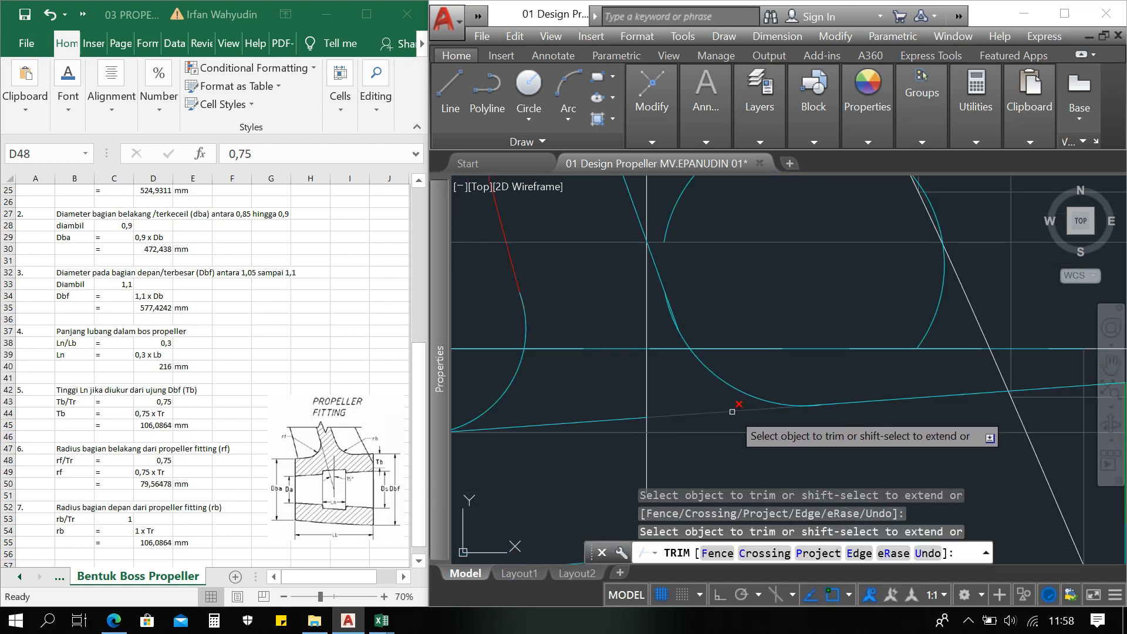
scroll(614, 381, "down", 2)
scroll(707, 417, "down", 3)
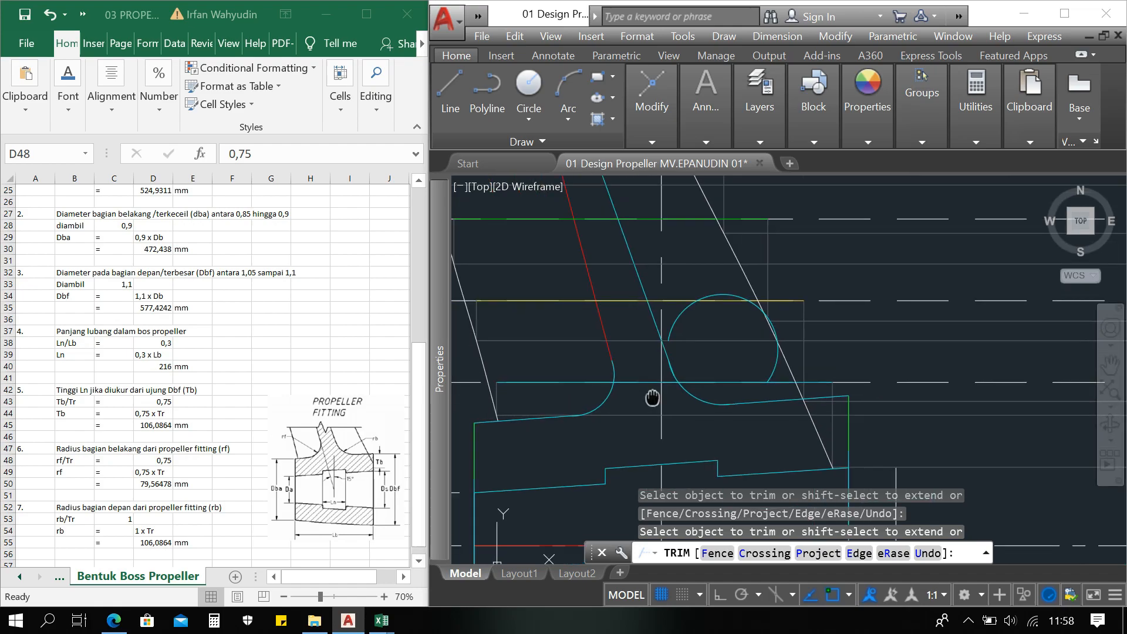
key("Escape")
Step: Delete the leftover upper arc of the rb circle, keeping only the front fitting curve
key("Escape")
key("Escape")
key("Escape")
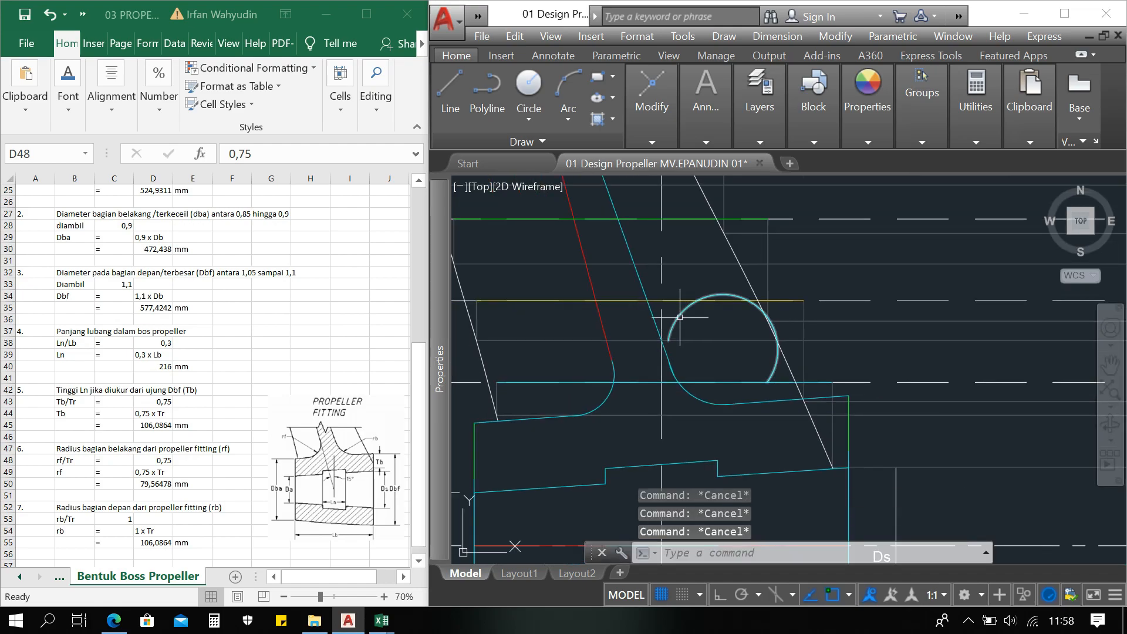
key("Delete")
scroll(680, 317, "down", 4)
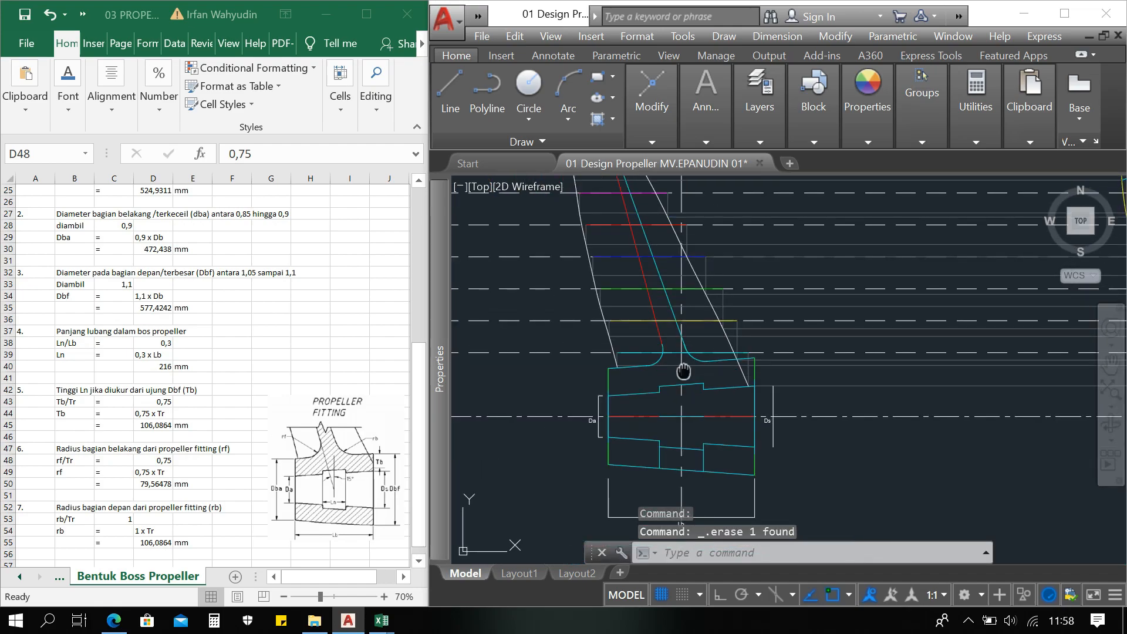
Step: Trim the two vertical recess lines between the boss's lower recess and its lower outer edge
scroll(689, 432, "up", 2)
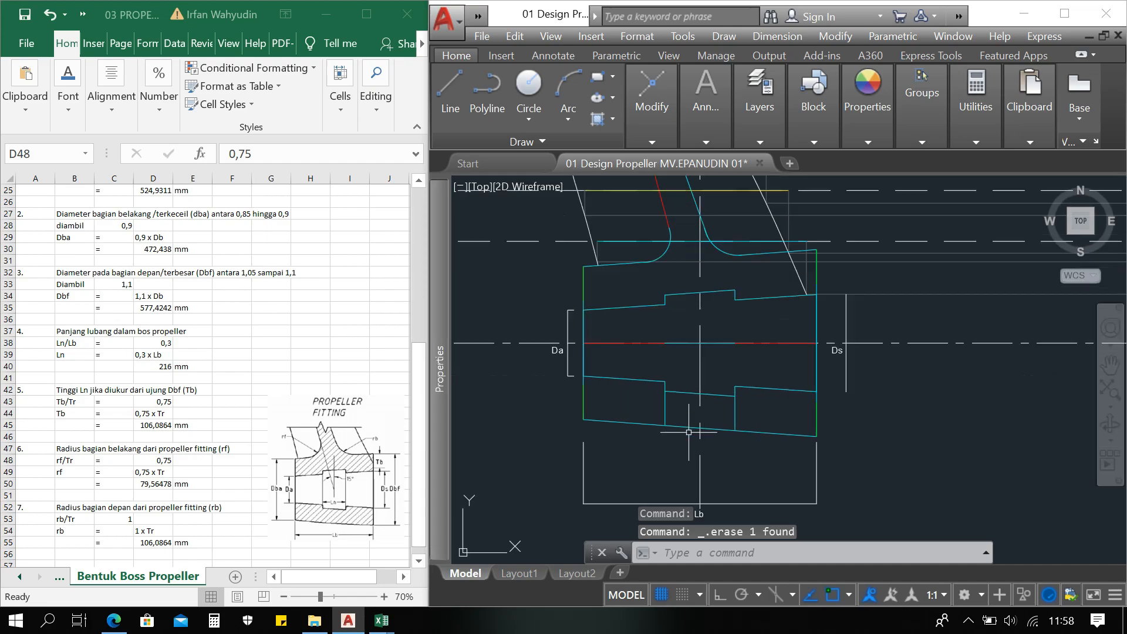
type("tr")
key("Return")
key("Return")
left_click(665, 411)
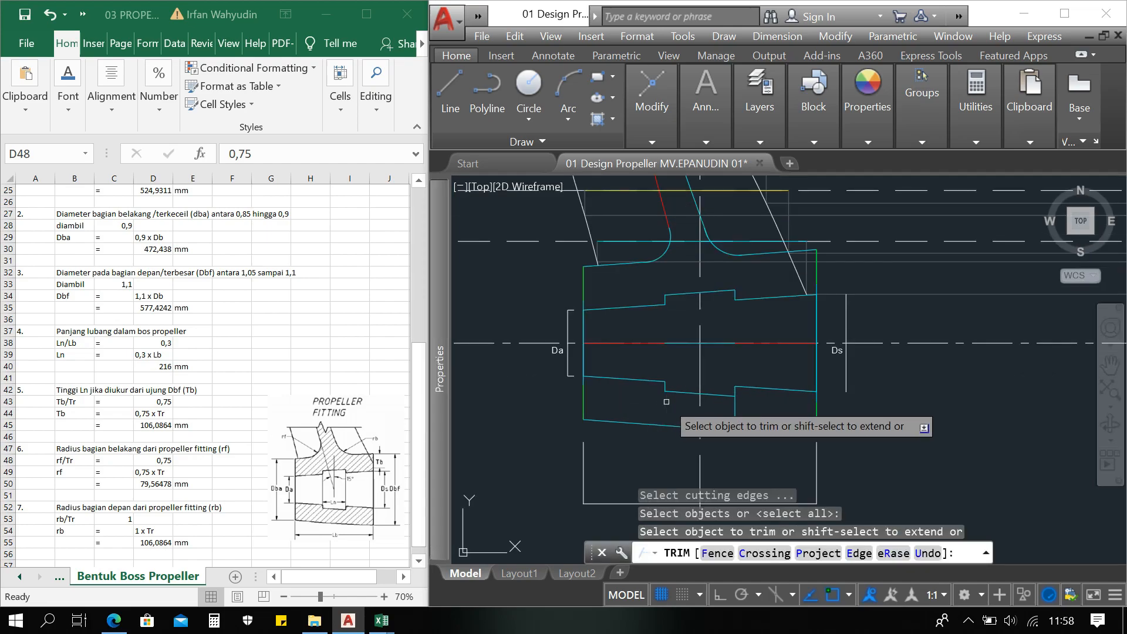
scroll(730, 353, "down", 2)
middle_click_drag(737, 344, 734, 411)
scroll(733, 402, "up", 2)
key("Escape")
key("Escape")
key("Escape")
key("Escape")
Step: Draw a zigzag break line across the blade root, crossing the red and cyan slanted lines just below 0.3 R
middle_click_drag(619, 285, 682, 334)
scroll(699, 340, "up", 2)
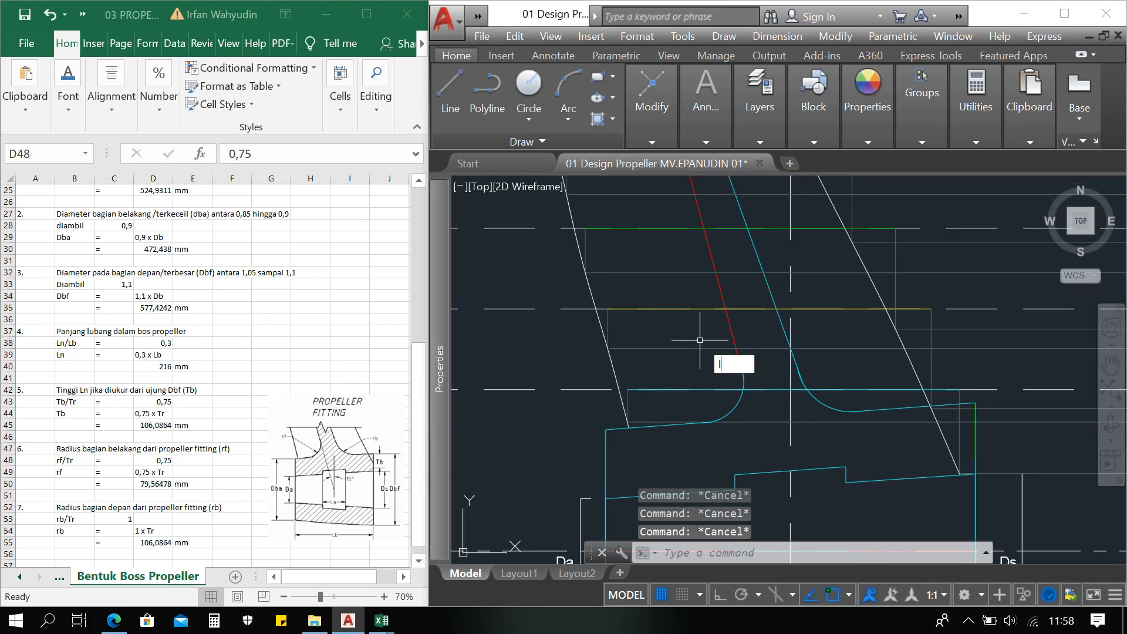
key("Return")
scroll(717, 347, "up", 3)
left_click(724, 340)
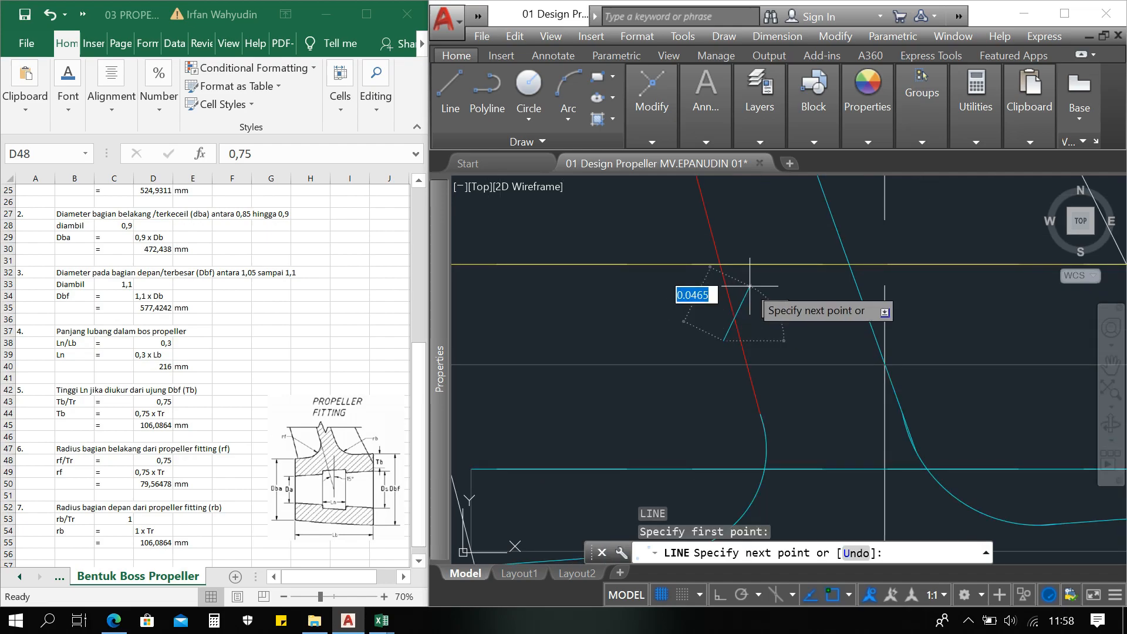
left_click(750, 287)
left_click(817, 308)
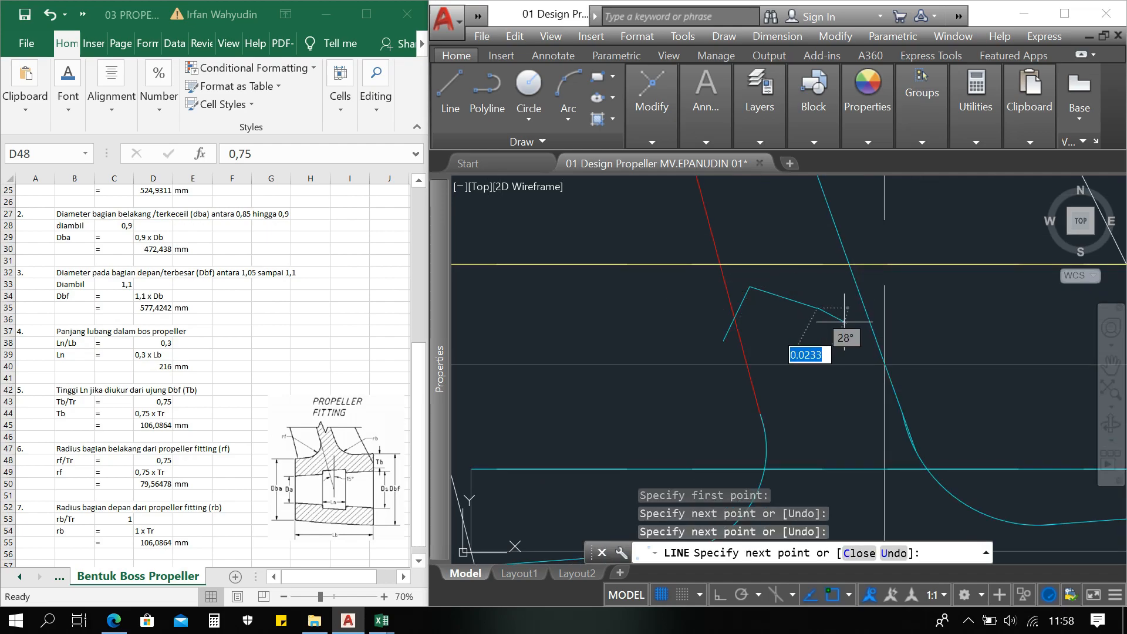
left_click(831, 288)
left_click(862, 303)
scroll(863, 305, "up", 2)
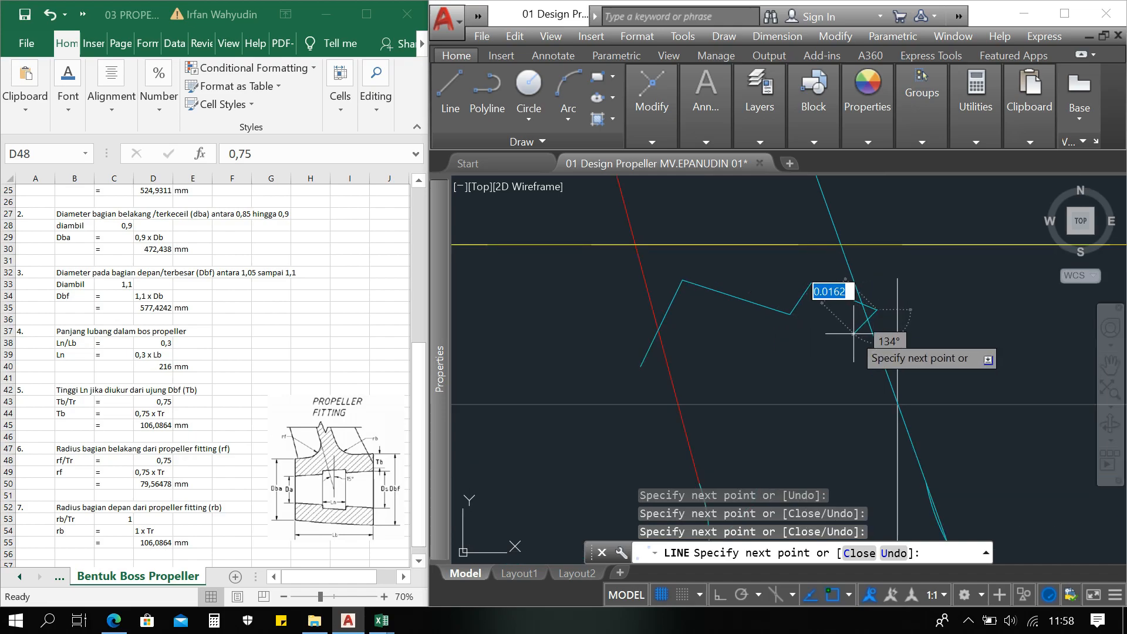
key("Return")
Step: Trim both ends of the break line where they extend beyond the red and cyan slanted lines
type("tr")
key("Return")
key("Return")
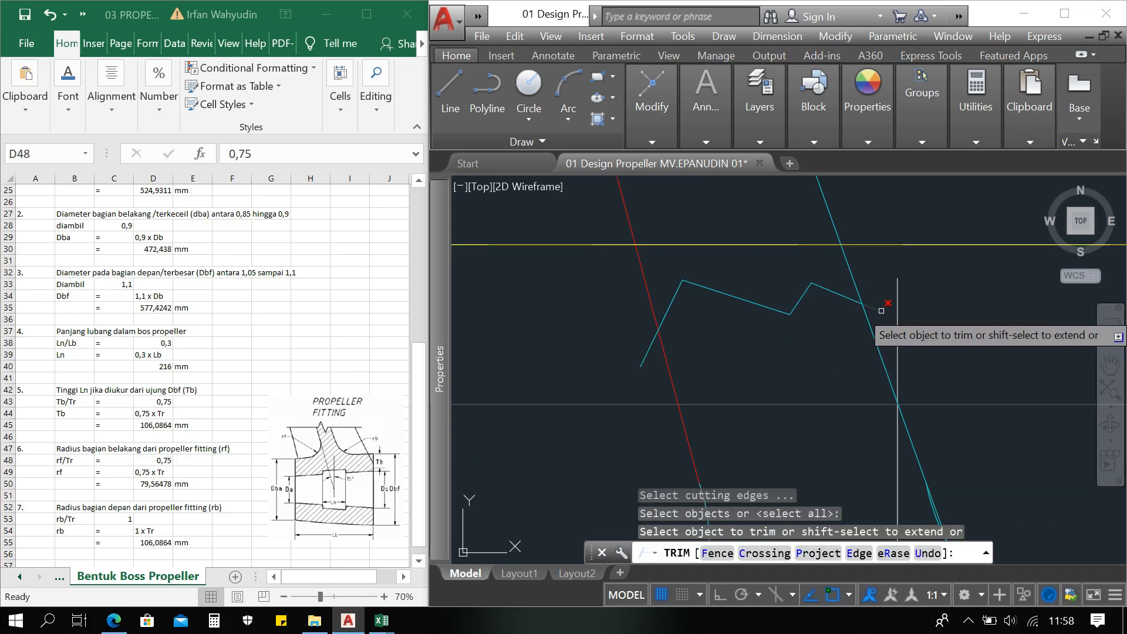
left_click(878, 310)
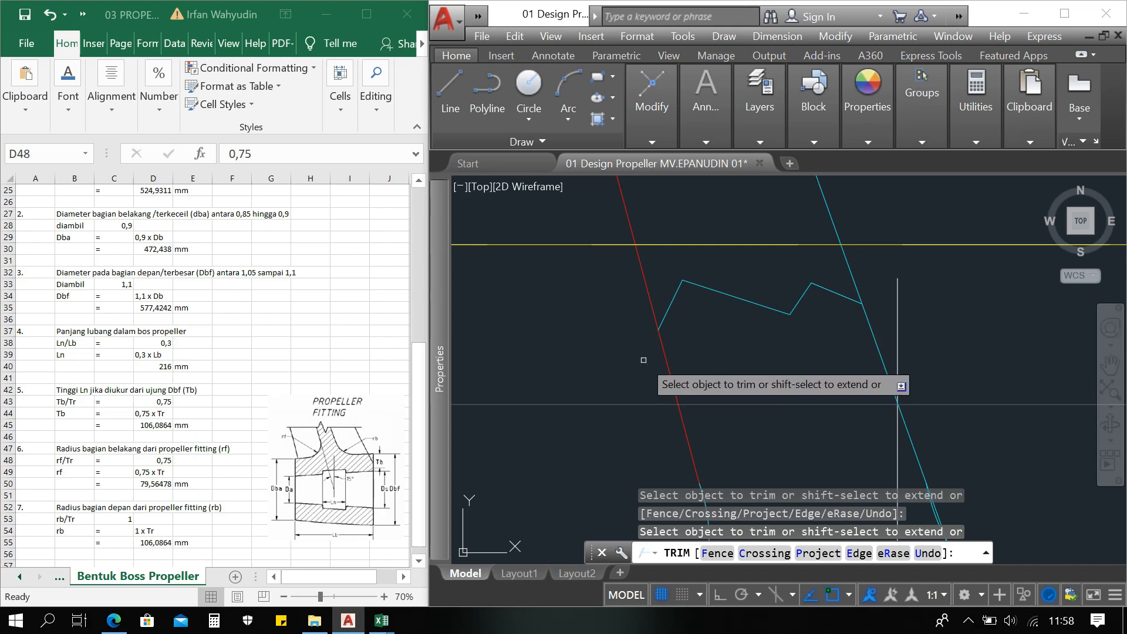
scroll(690, 323, "down", 3)
key("Escape")
key("Escape")
key("Escape")
Step: Try to hatch the part of the boss's upper wall on the Da side, and delete that hatch
scroll(647, 390, "down", 3)
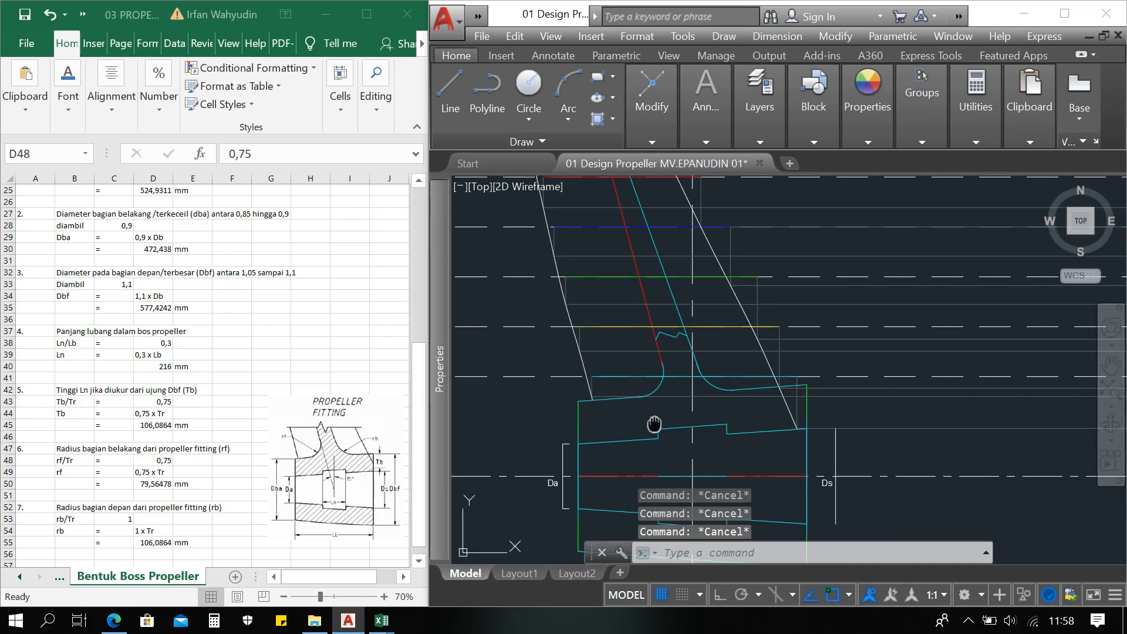
middle_click_drag(654, 424, 657, 370)
scroll(667, 343, "up", 2)
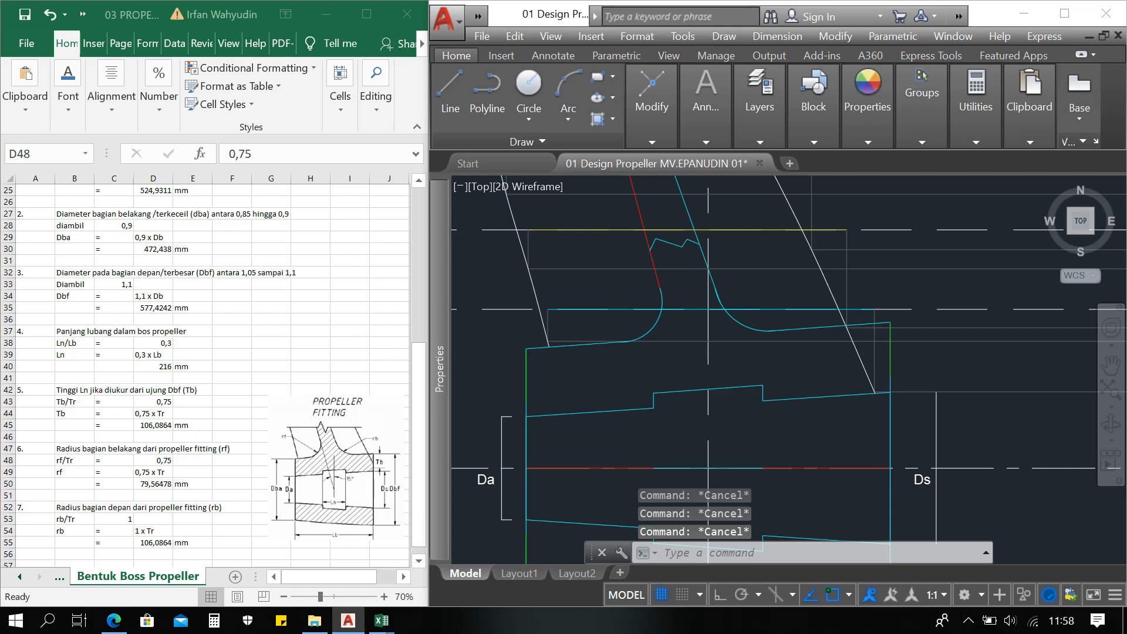
scroll(631, 382, "down", 2)
scroll(641, 340, "down", 1)
type("h")
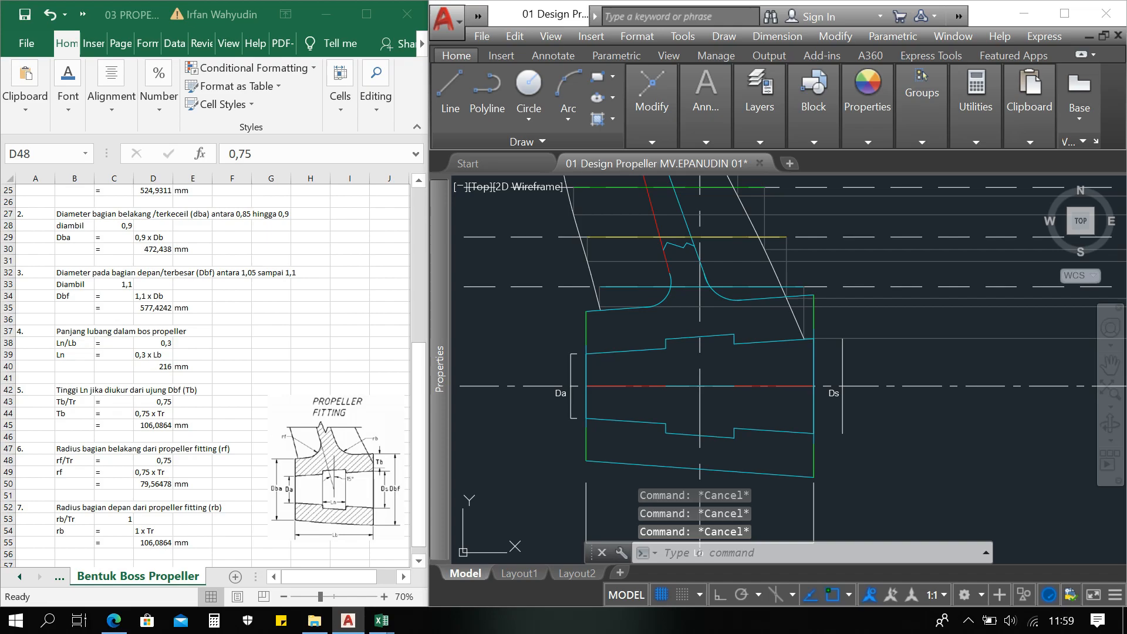
type("h")
key("Return")
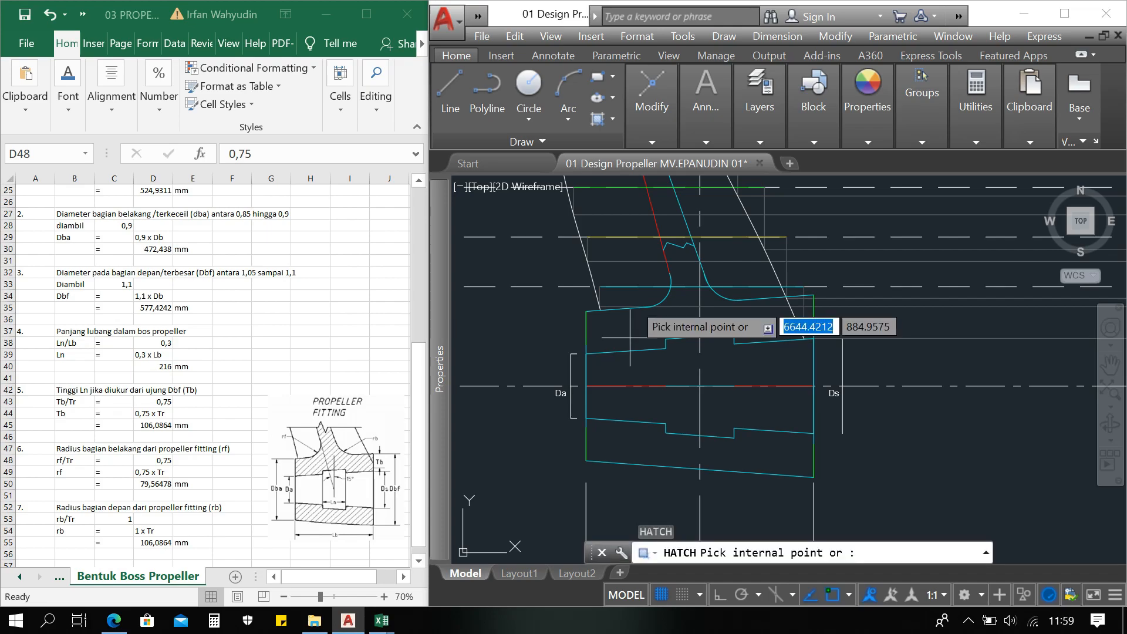
left_click(669, 324)
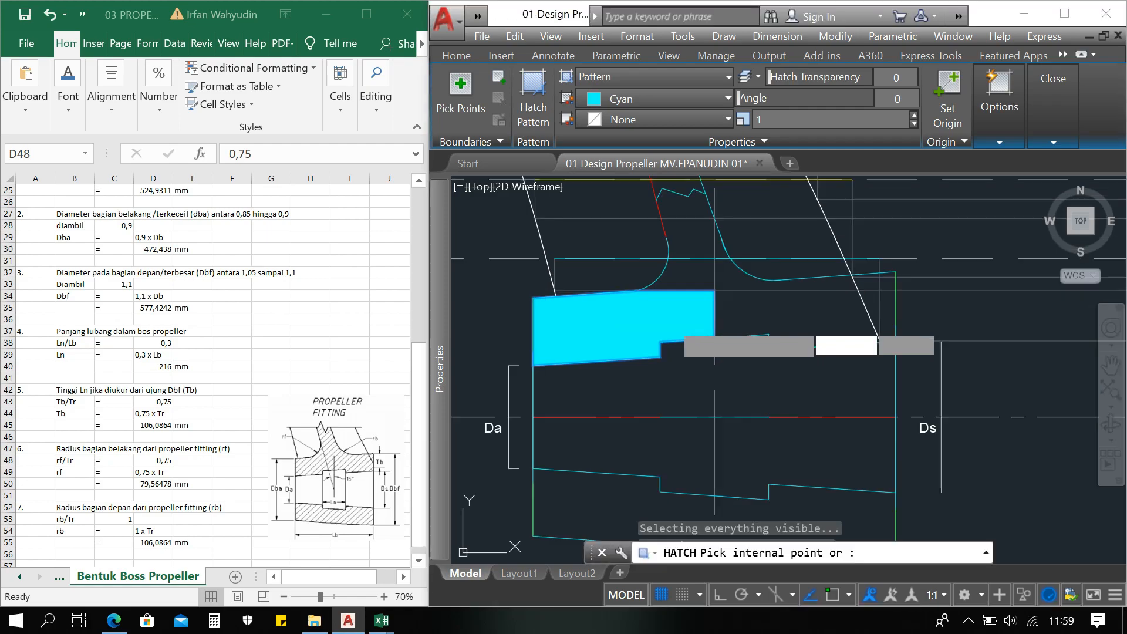
key("Escape")
key("Escape")
left_click_drag(684, 325, 571, 328)
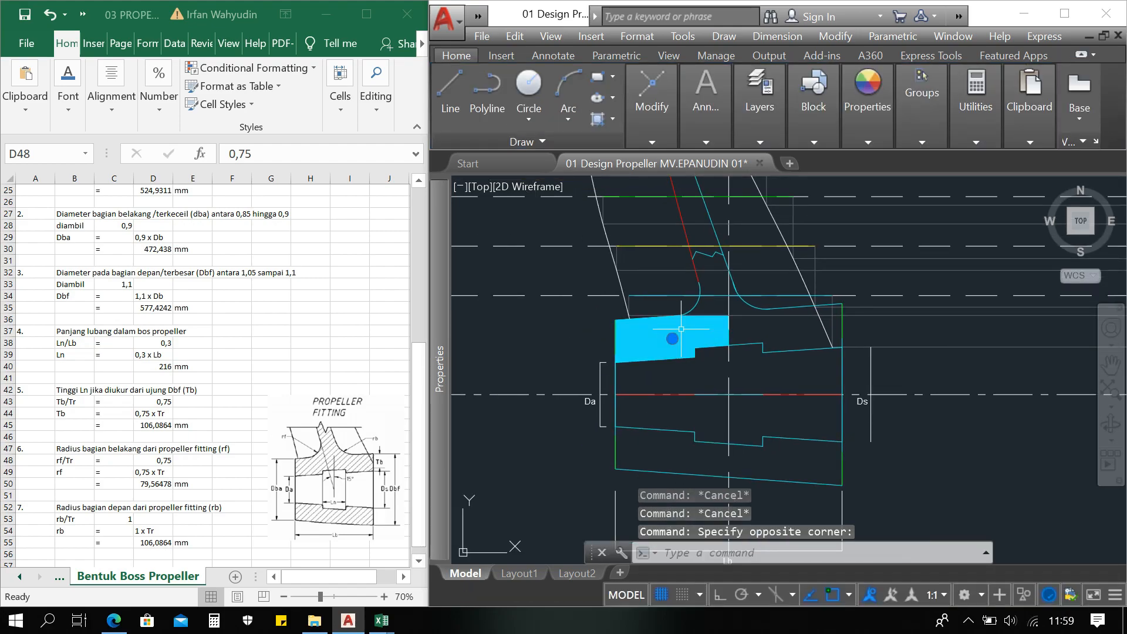
key("Delete")
Step: Start a hatch over the boss's upper wall and the blade root between the two fitting curves
type("h")
key("Return")
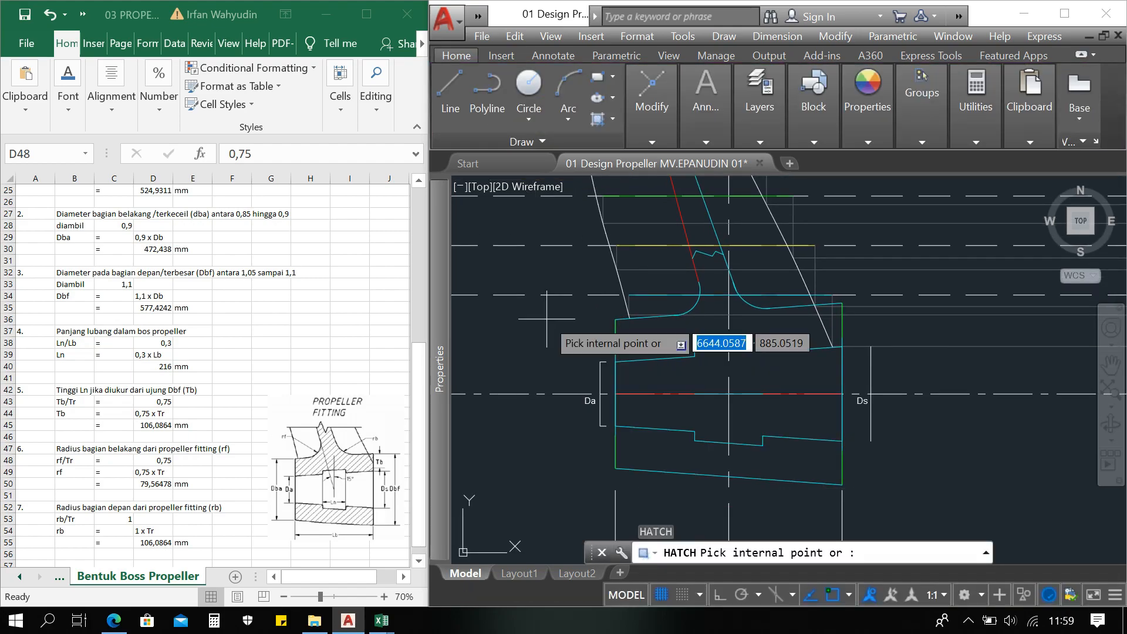
left_click(638, 339)
scroll(717, 303, "up", 4)
left_click(714, 303)
left_click(707, 236)
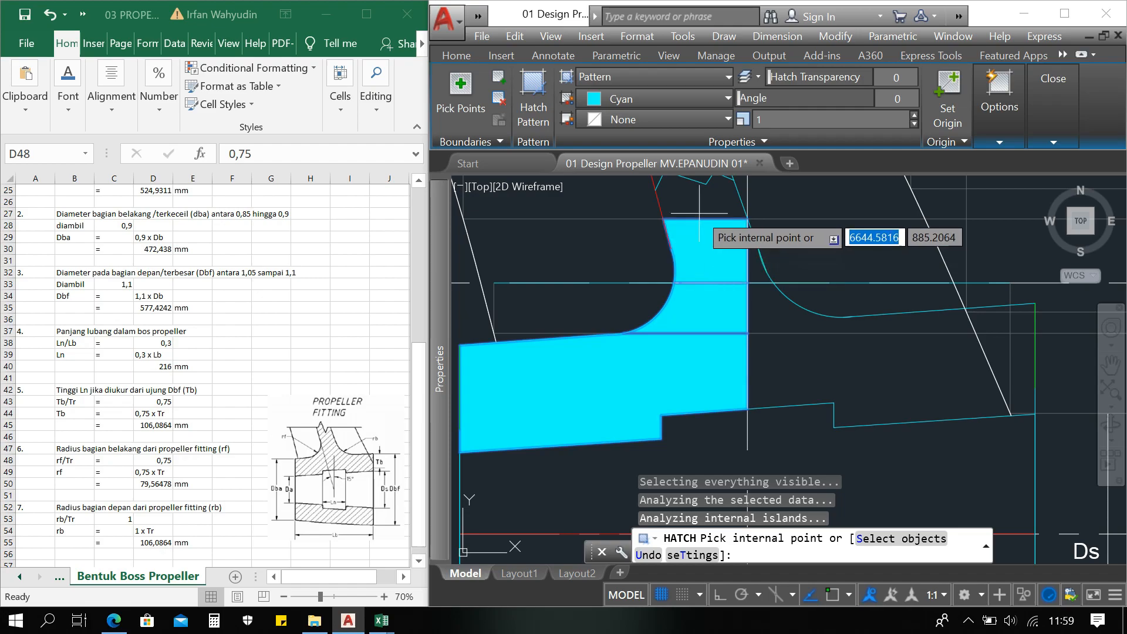
left_click(813, 369)
middle_click_drag(813, 368, 687, 326)
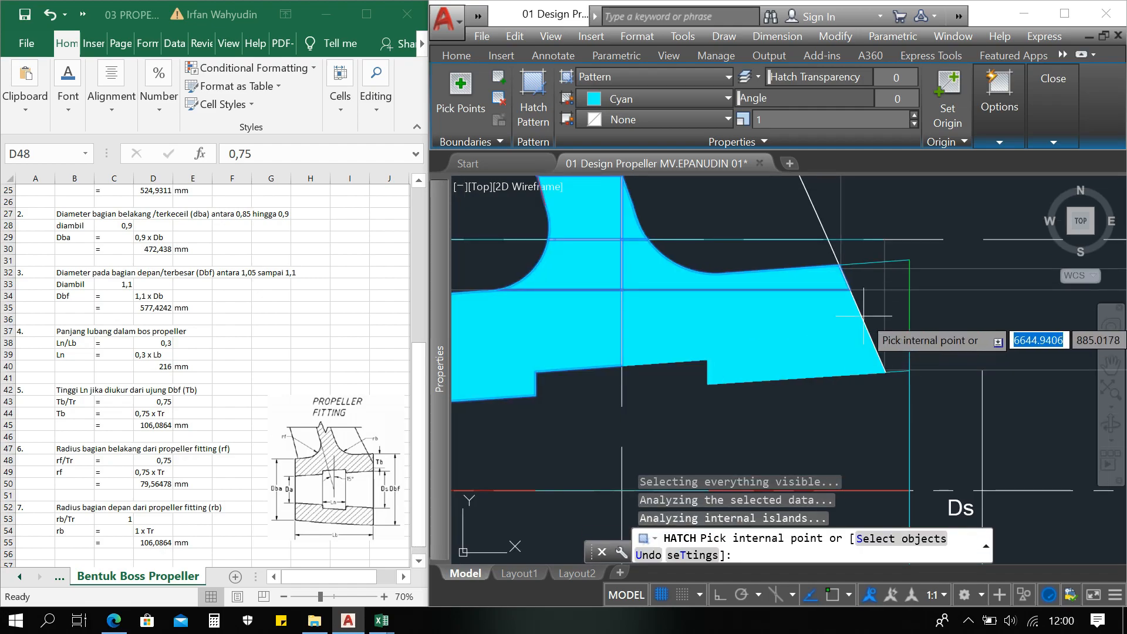
Step: Add the remaining small areas of the upper wall next to the Ds end to the hatch
scroll(863, 270, "up", 4)
left_click(882, 254)
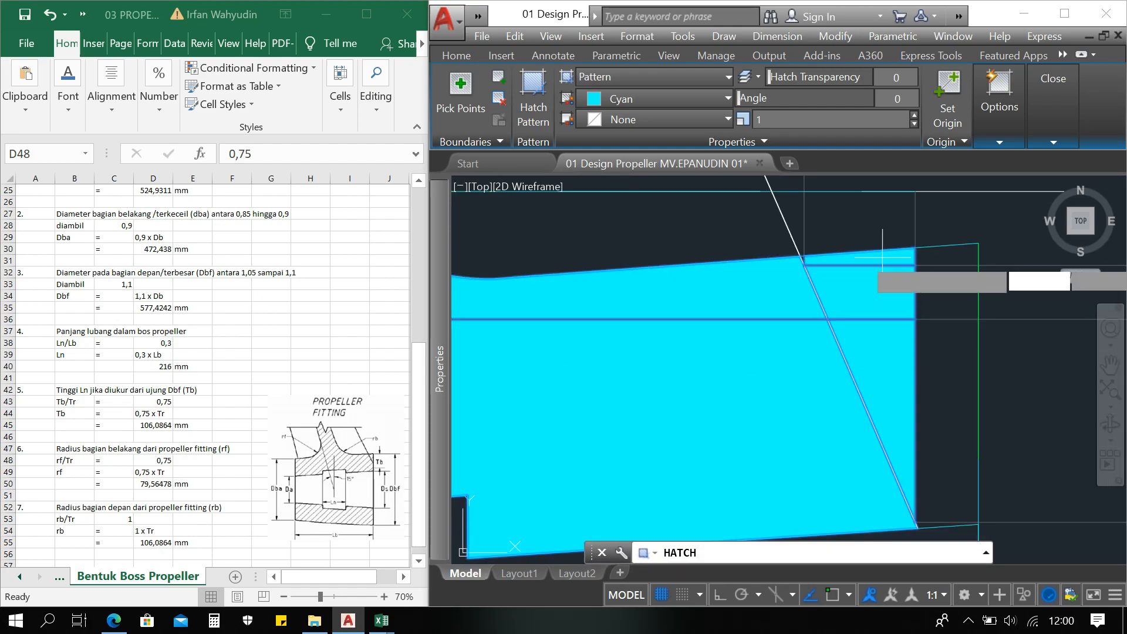
scroll(869, 270, "up", 4)
scroll(869, 329, "down", 6)
left_click(929, 314)
left_click(926, 341)
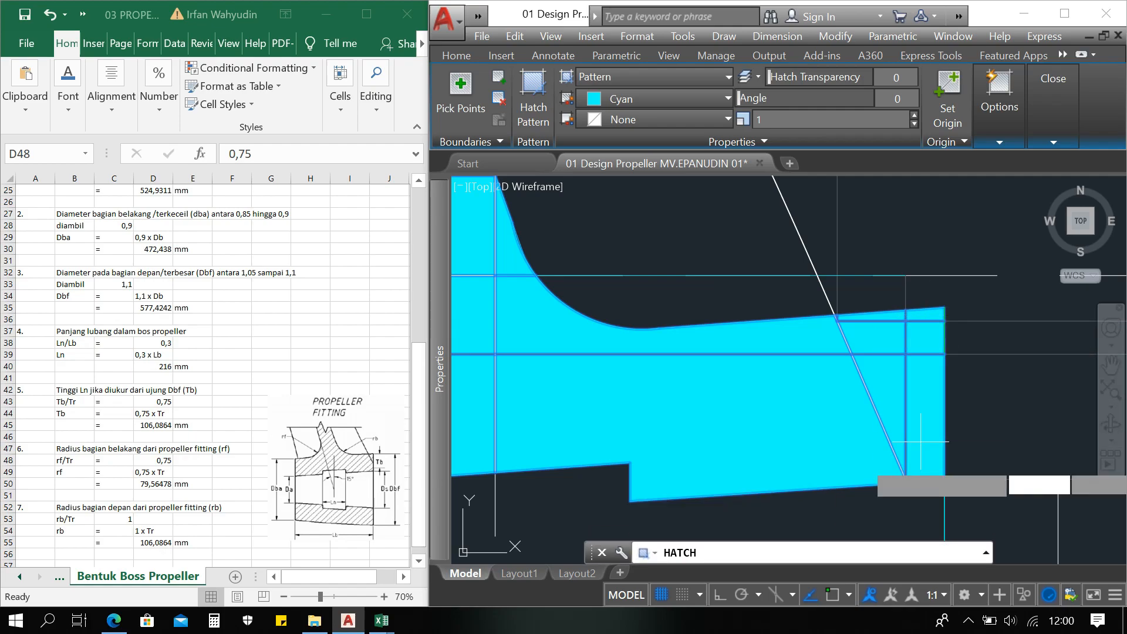
scroll(872, 447, "up", 5)
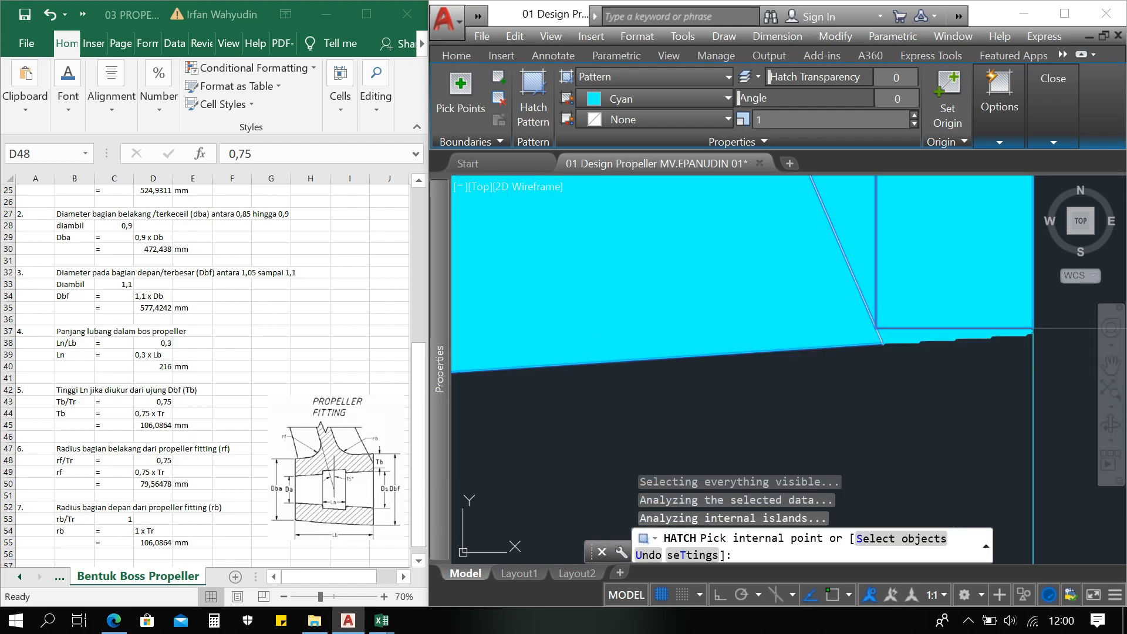
left_click(922, 336)
left_click(730, 354)
left_click(923, 335)
Step: Include both halves of the boss's lower wall in the hatch and finish it
scroll(927, 312, "down", 7)
middle_click_drag(847, 460, 878, 374)
left_click(878, 375)
left_click(699, 377)
scroll(719, 377, "down", 2)
middle_click_drag(714, 379, 695, 403)
key("Return")
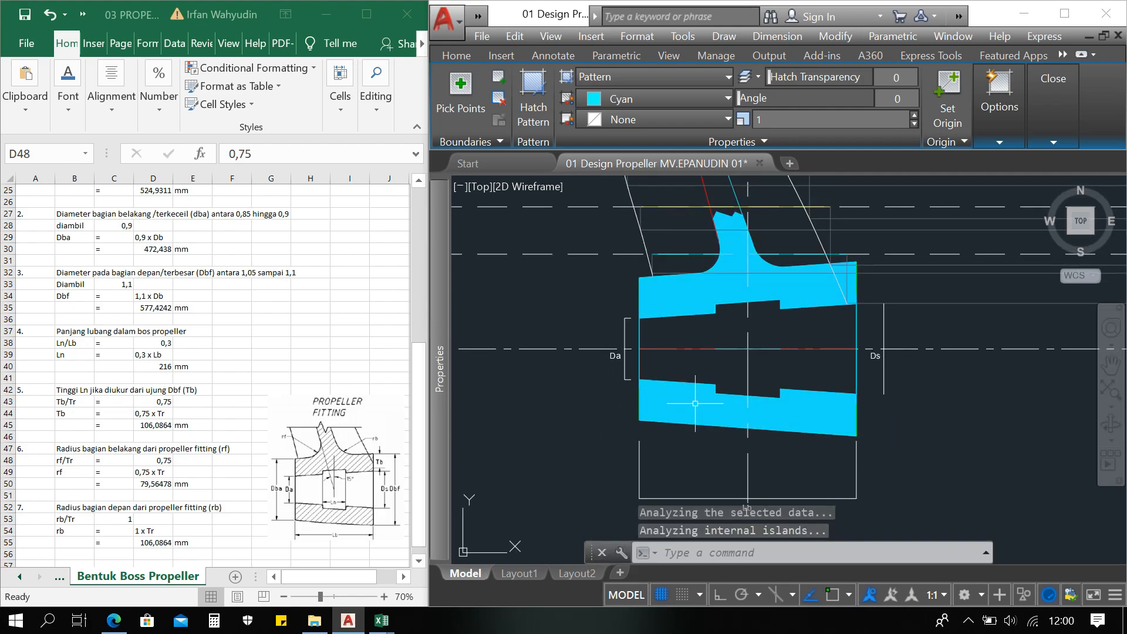
Step: Select the boss hatch and set its pattern scale to 0.2
left_click(695, 403)
mouse_move(440, 376)
scroll(579, 376, "down", 3)
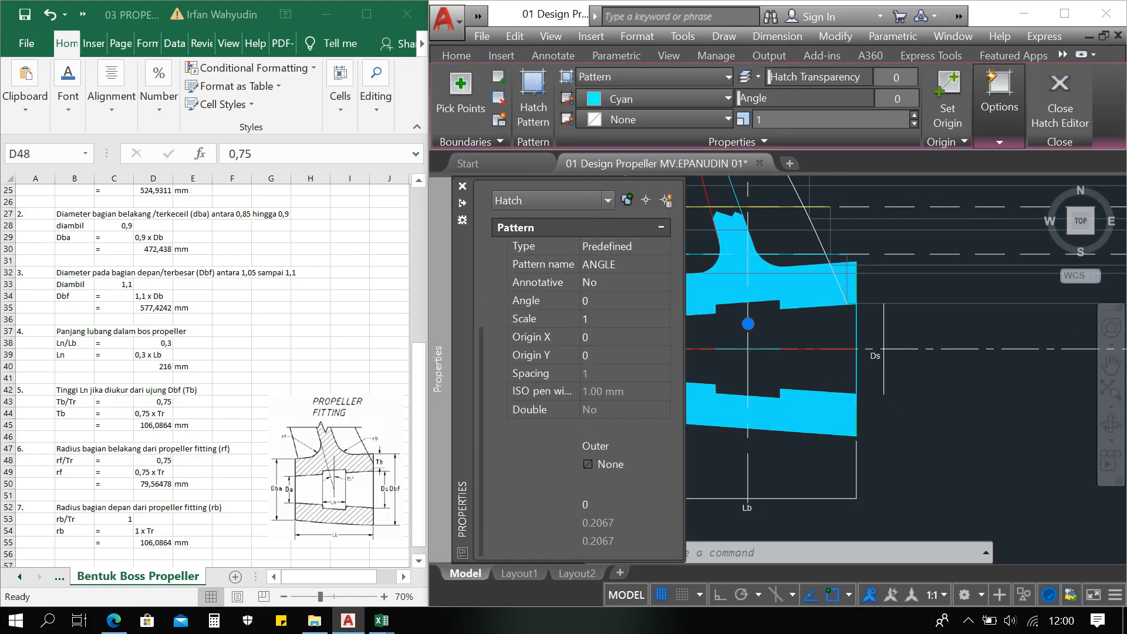
scroll(578, 376, "up", 3)
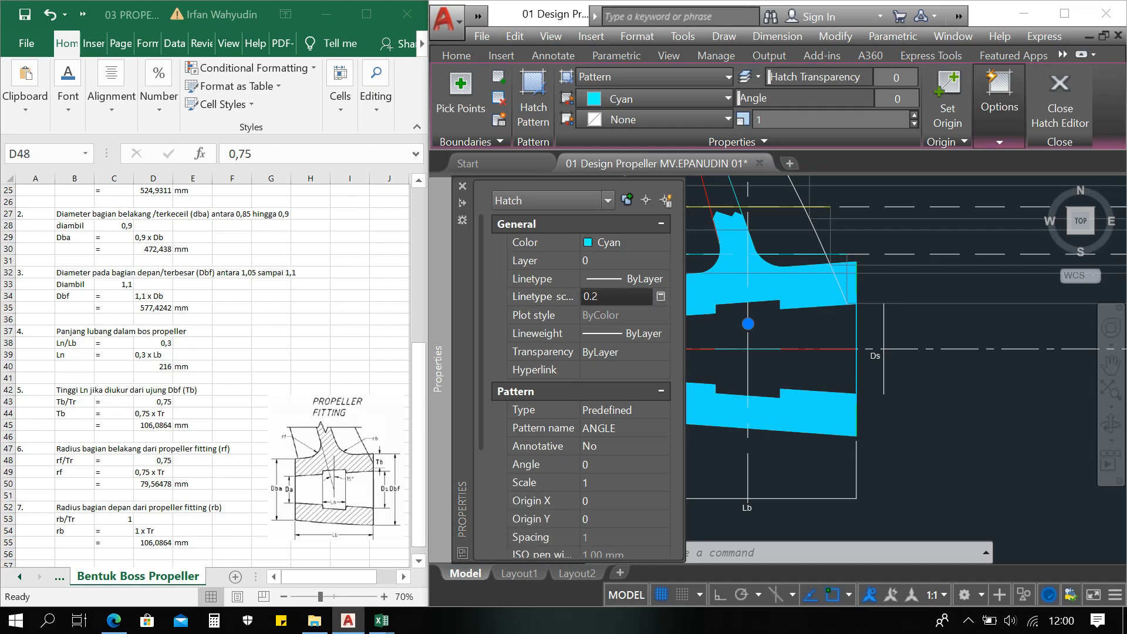
mouse_move(737, 257)
middle_mouse_down()
mouse_move(742, 272)
mouse_move(777, 260)
middle_mouse_up()
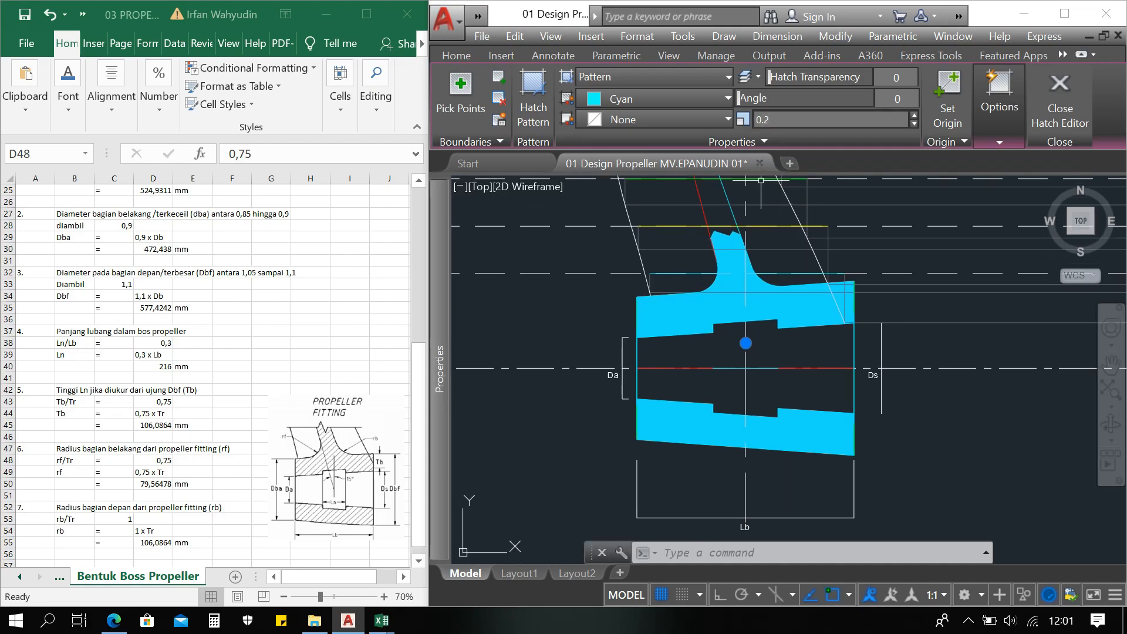
Step: Maximize the drawing window and change the boss hatch pattern to ANSI31
left_click(657, 119)
left_click(535, 101)
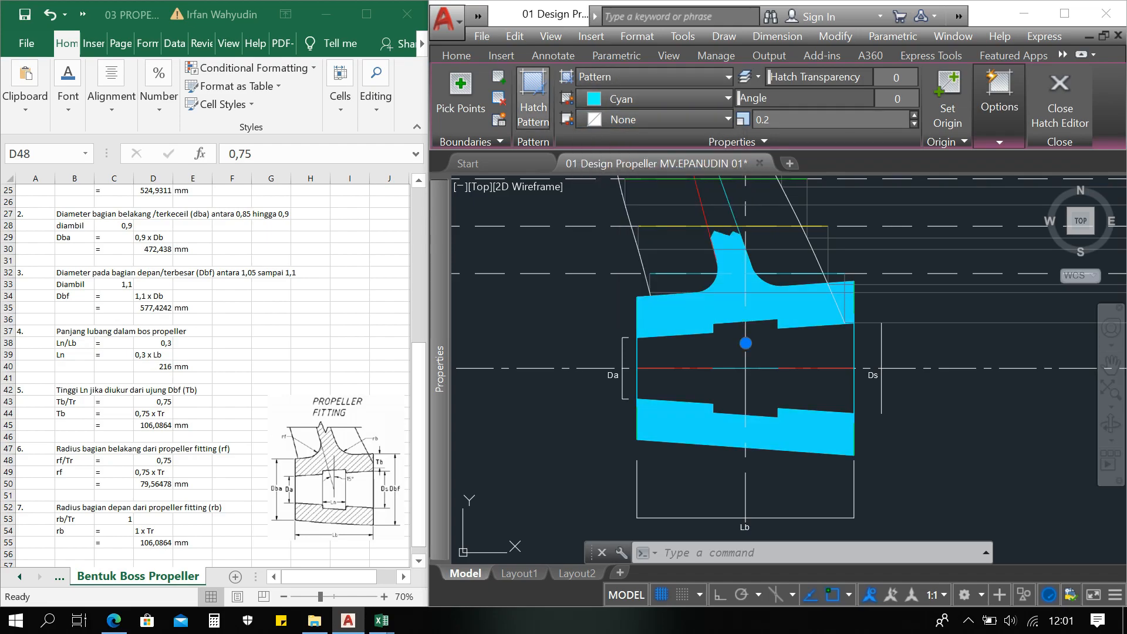
left_click(653, 78)
left_click(535, 100)
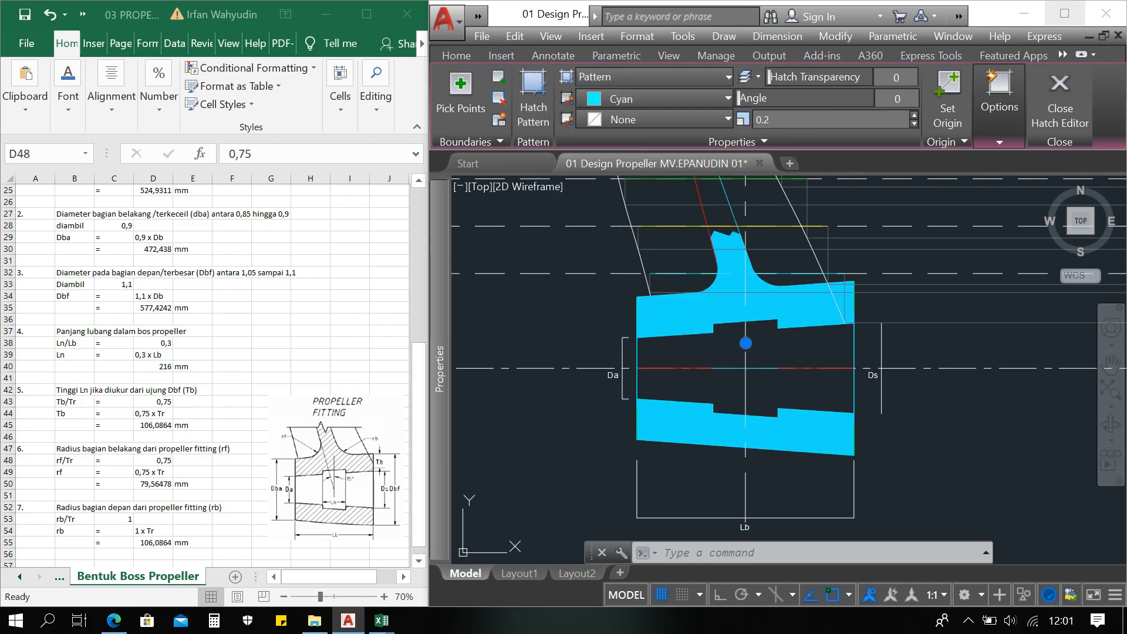
left_click(1064, 12)
left_click(293, 92)
Step: Set the boss hatch scale to 0.01 and finish editing the hatch
double_click(616, 113)
type("0.5")
key("BackSpace")
key("BackSpace")
key("BackSpace")
type("1")
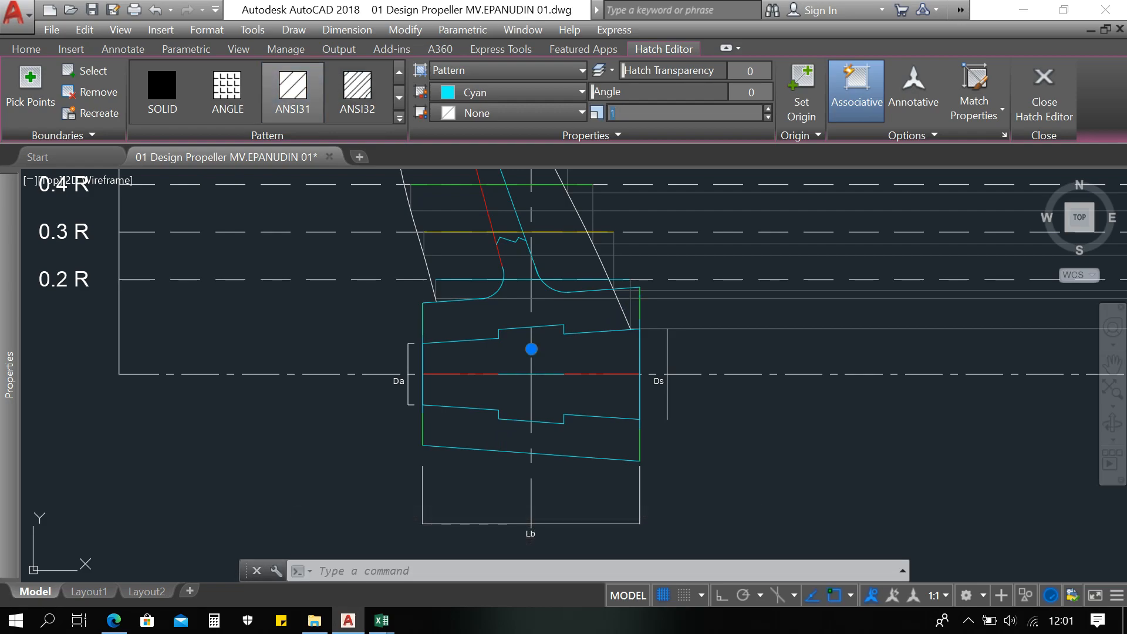
type("1")
scroll(664, 305, "down", 4)
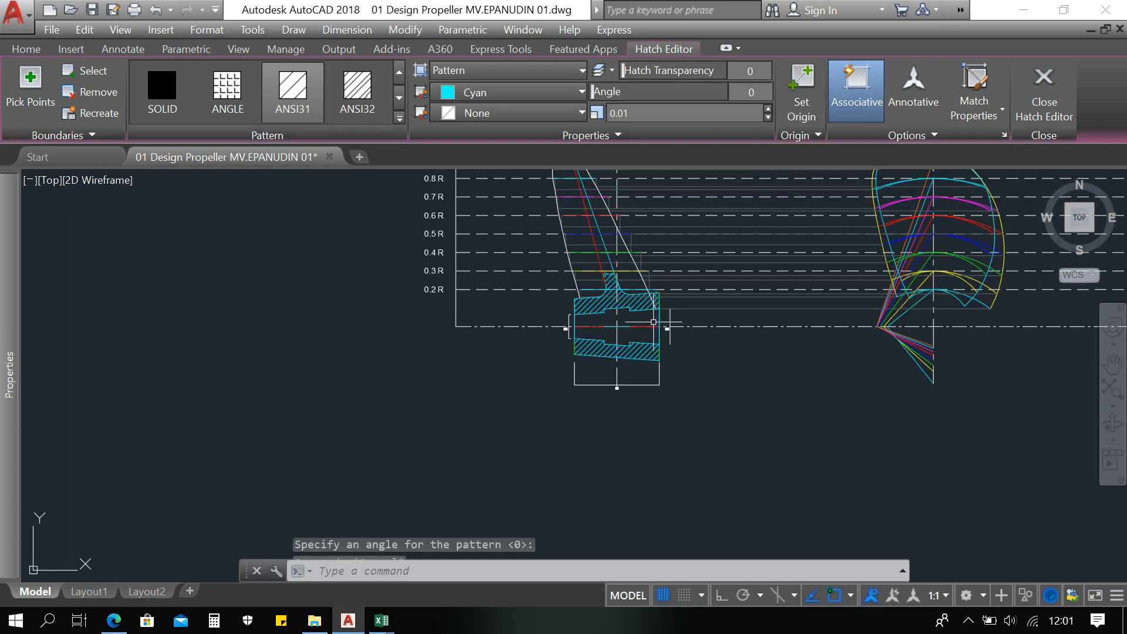
key("Escape")
key("Escape")
key("Escape")
Step: Examine the hatched boss and compare it with the complete set of propeller views
scroll(666, 322, "up", 2)
scroll(657, 264, "down", 7)
scroll(603, 393, "up", 7)
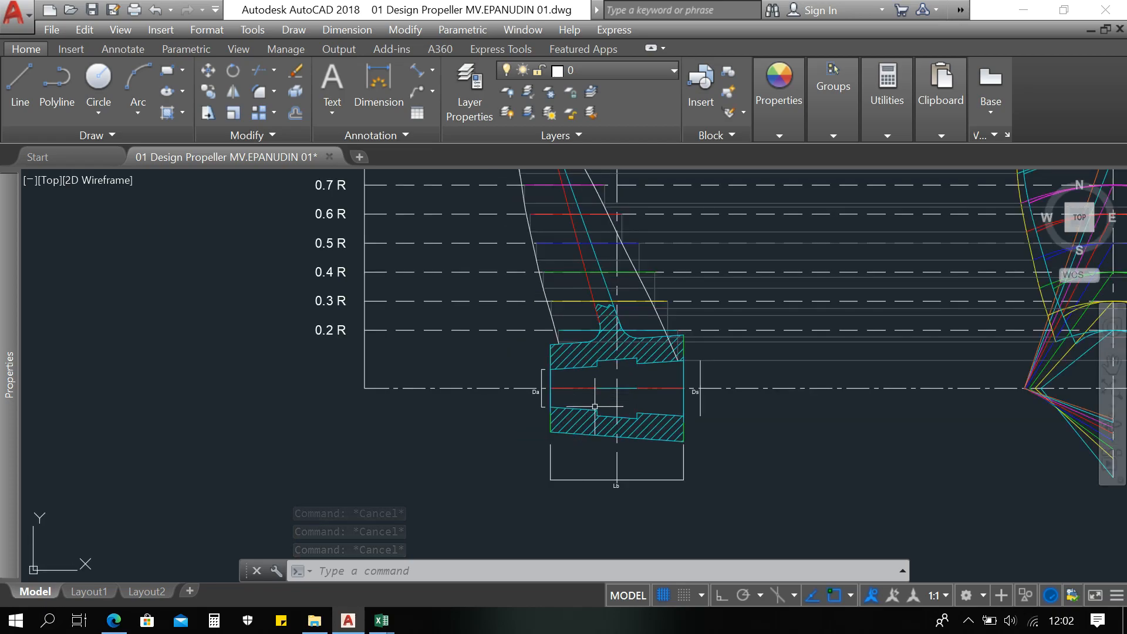
scroll(595, 406, "down", 4)
scroll(592, 328, "up", 4)
mouse_move(592, 294)
middle_mouse_down()
mouse_move(585, 316)
mouse_move(567, 322)
mouse_move(390, 350)
middle_mouse_up()
scroll(585, 316, "up", 2)
scroll(585, 316, "down", 2)
scroll(390, 352, "down", 5)
scroll(437, 335, "up", 5)
scroll(466, 327, "down", 2)
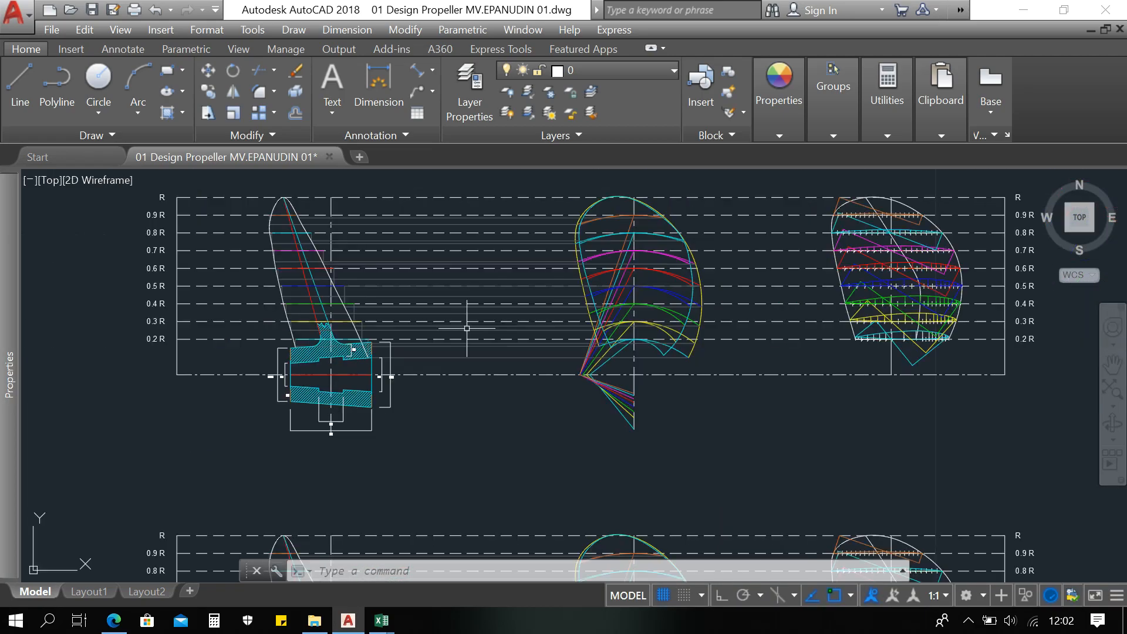
Step: Delete the entire lower copy of the propeller views, keeping the fully labelled upper set
scroll(465, 368, "down", 2)
left_click(221, 400)
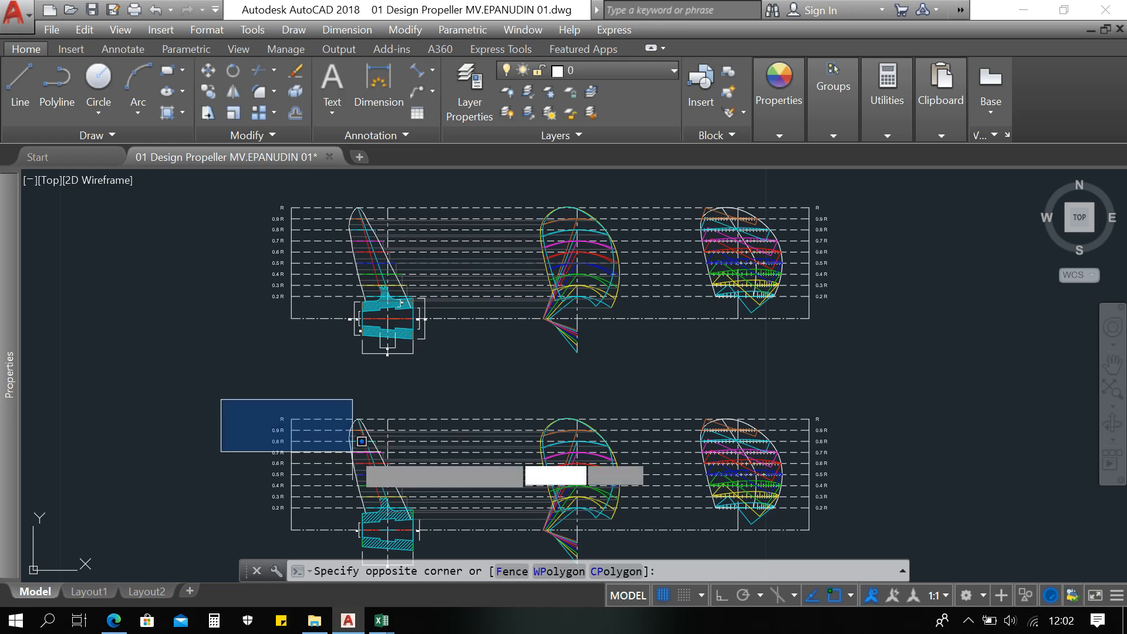
middle_click_drag(468, 493, 503, 390)
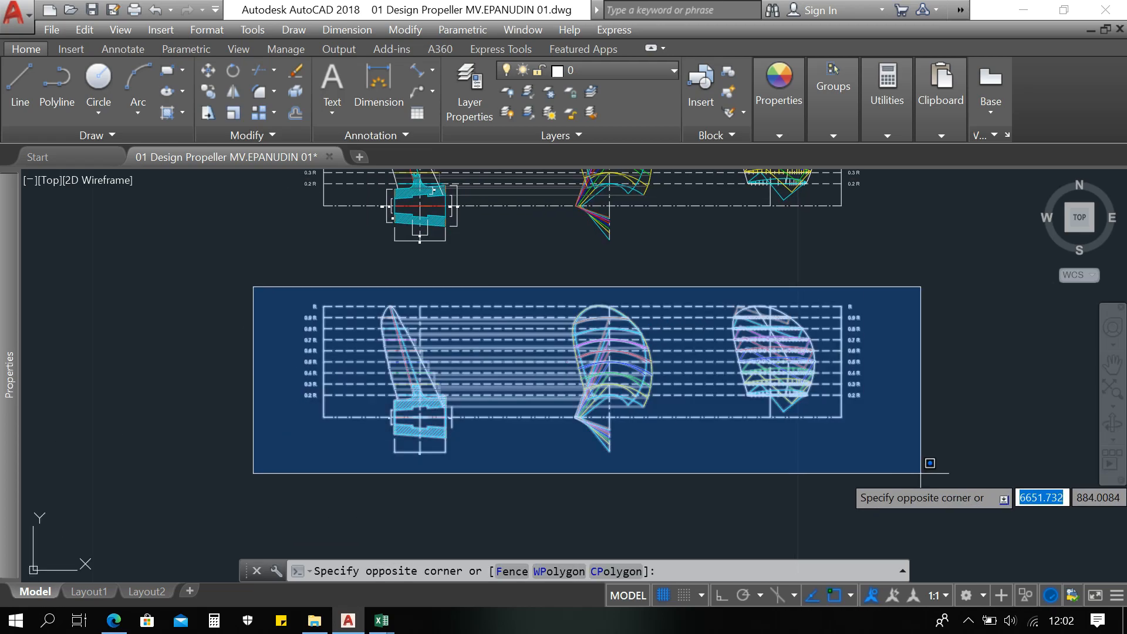
left_click(846, 505)
key("Delete")
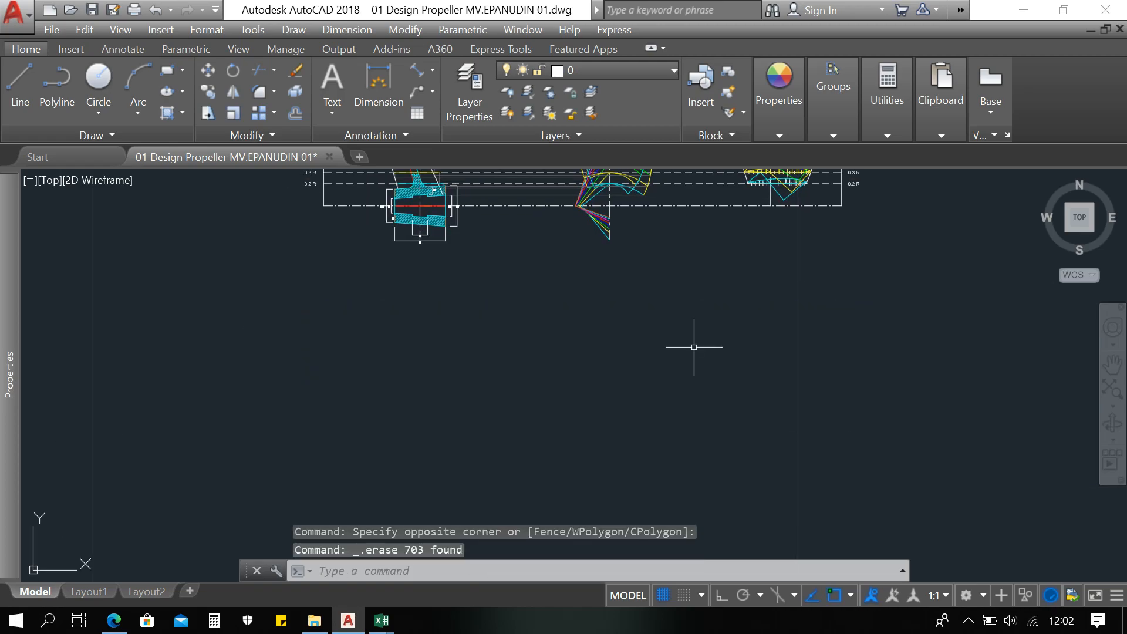
middle_click_drag(552, 268, 619, 445)
scroll(675, 420, "up", 1)
scroll(549, 419, "up", 2)
scroll(503, 390, "down", 2)
scroll(500, 404, "up", 2)
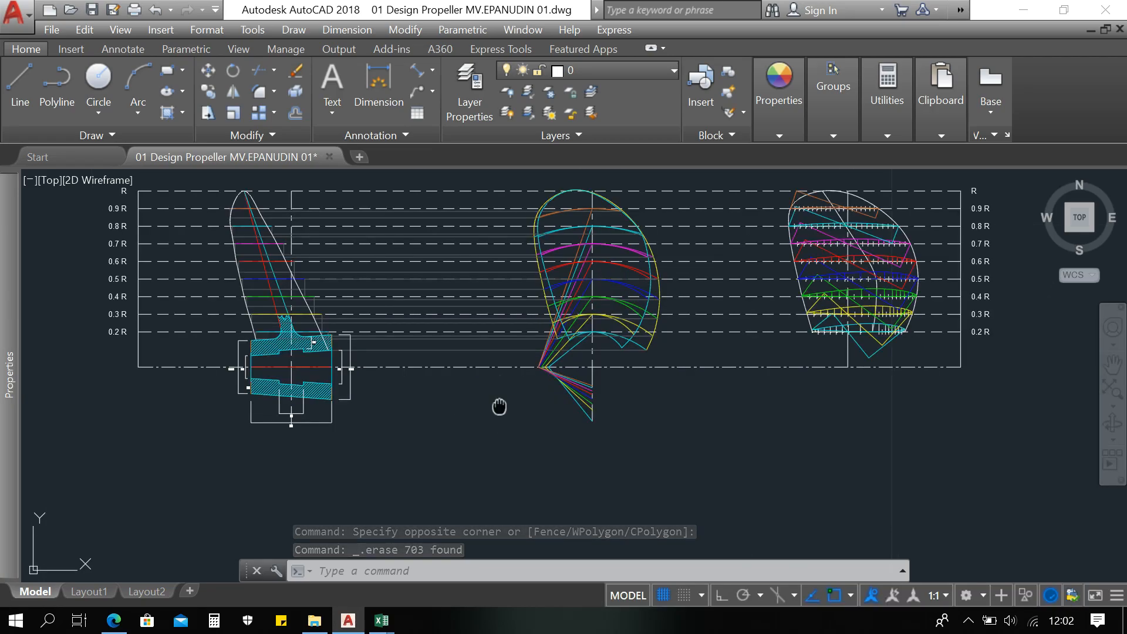
middle_click_drag(500, 405, 497, 456)
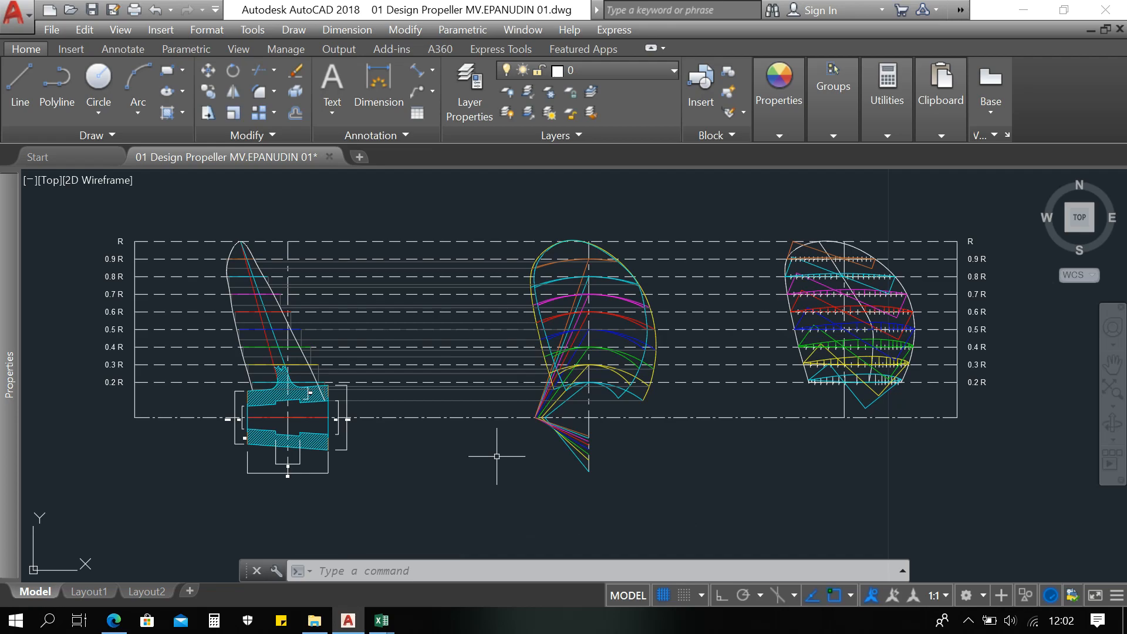